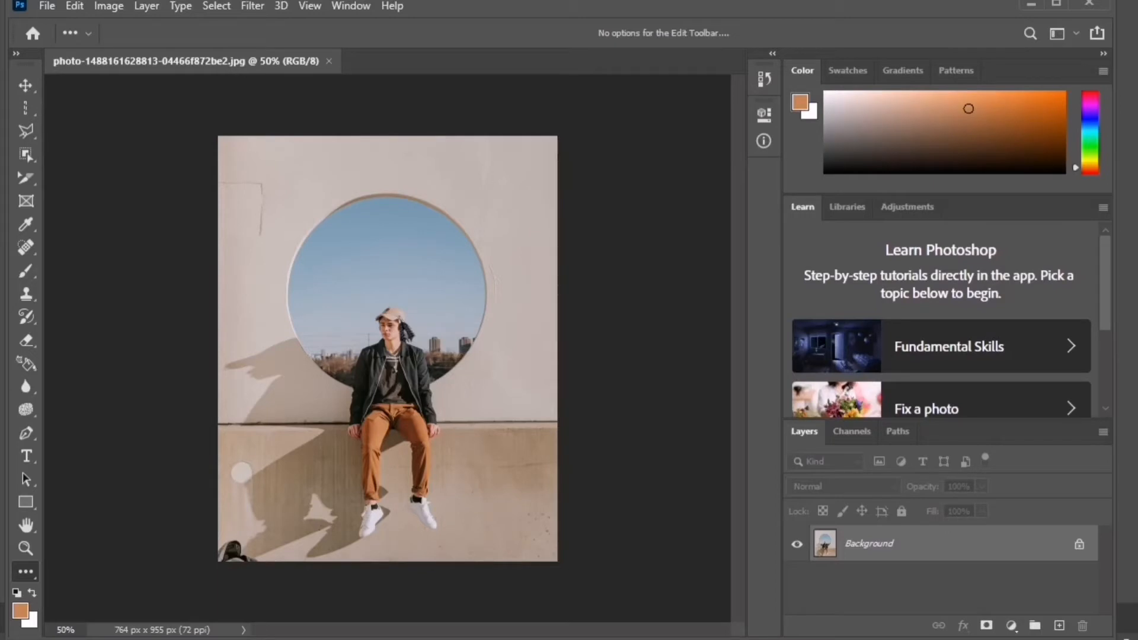
left_click(45, 7)
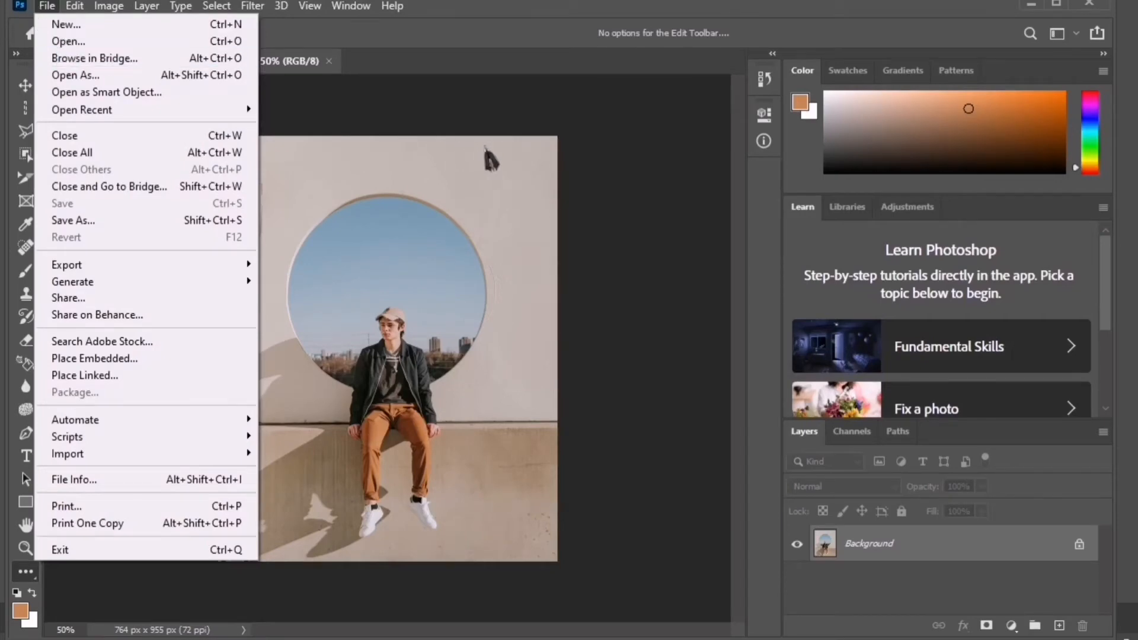
left_click(486, 119)
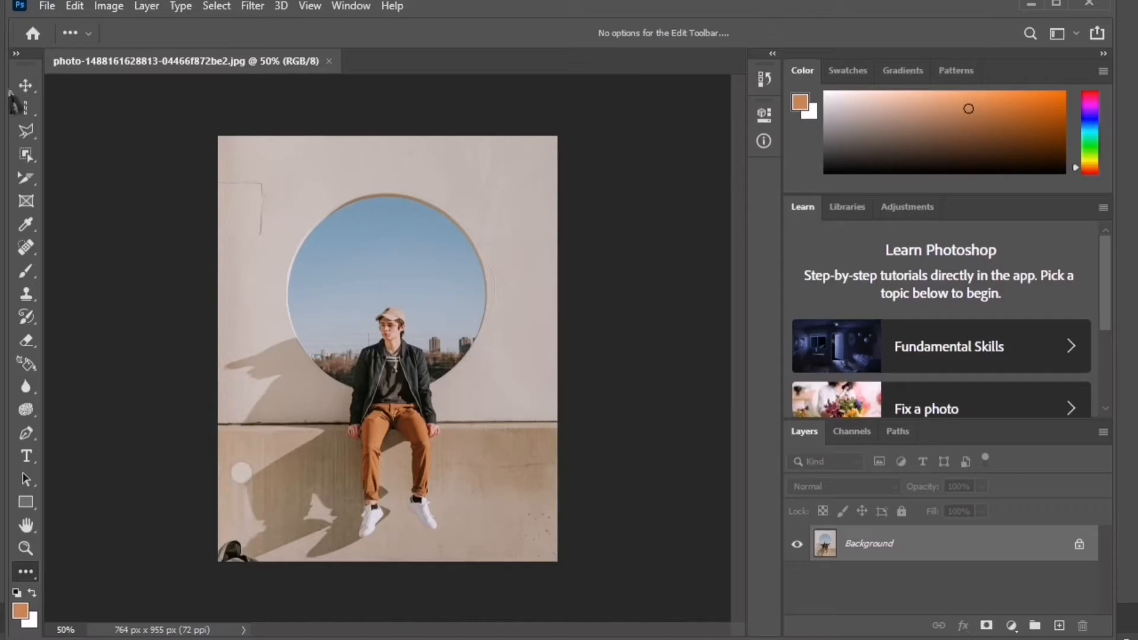
- Unlock the Background layer to make it a normal layer and test moving the photo with the Move tool
left_click(26, 85)
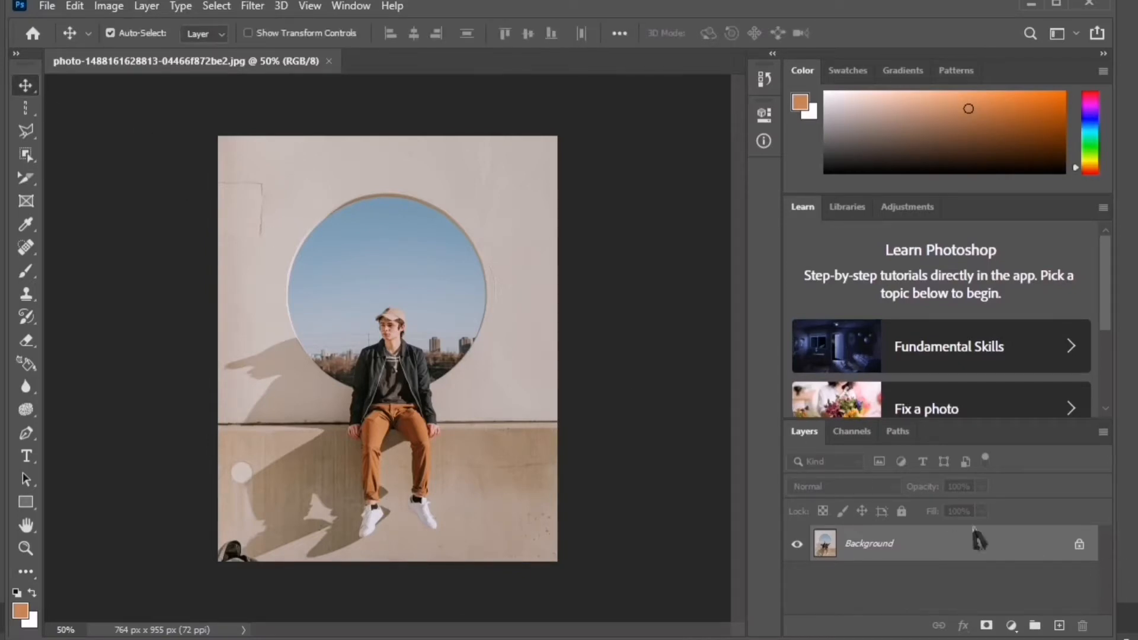
mouse_move(432, 318)
left_mouse_down()
mouse_move(456, 326)
mouse_move(435, 318)
mouse_move(444, 320)
left_mouse_up()
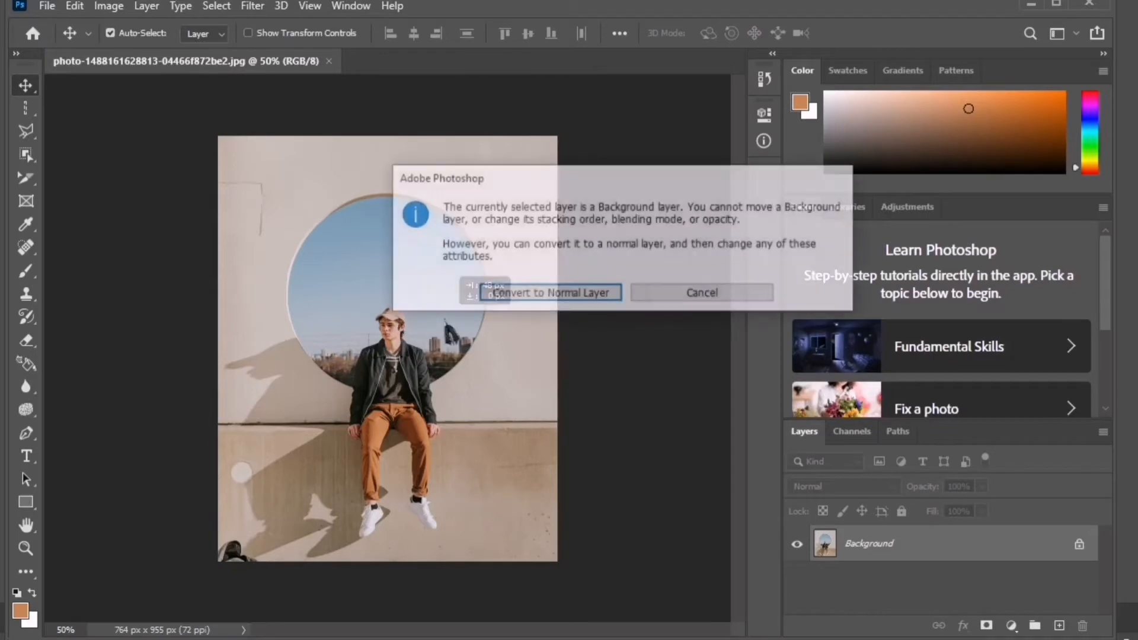
left_click(694, 300)
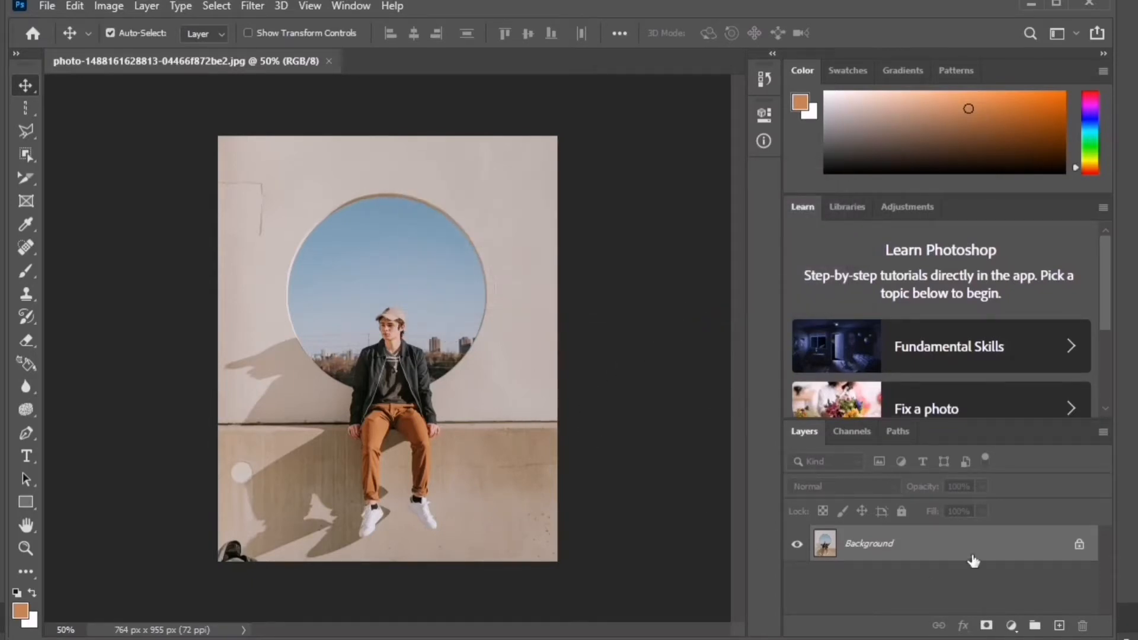
left_click(1080, 546)
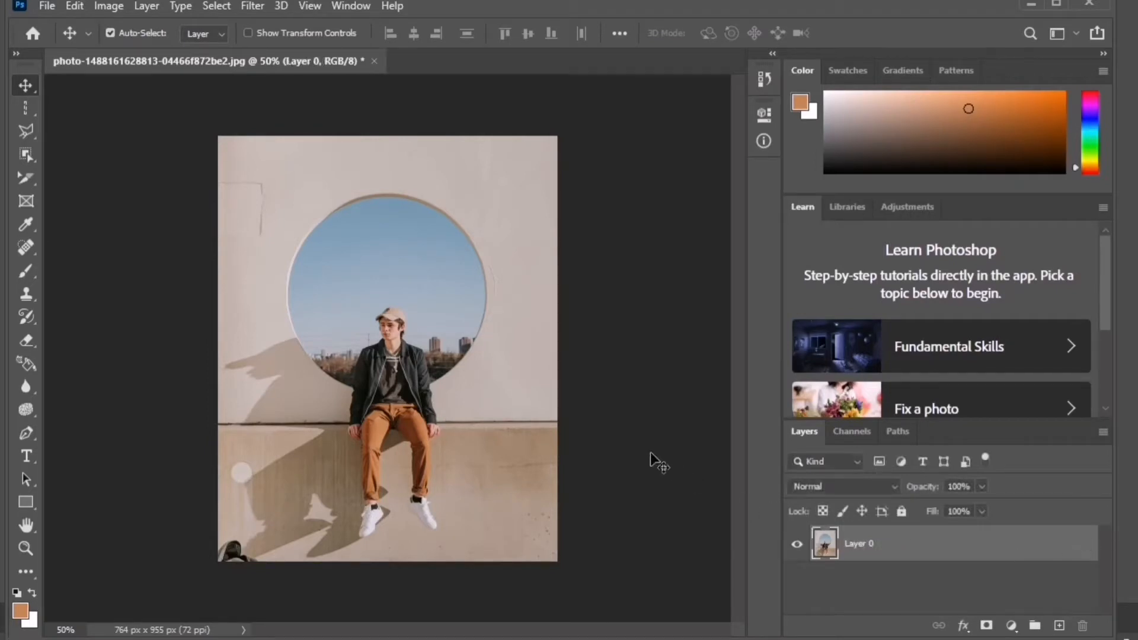
mouse_move(284, 321)
left_mouse_down()
mouse_move(394, 330)
mouse_move(262, 325)
mouse_move(292, 327)
mouse_move(274, 325)
left_mouse_up()
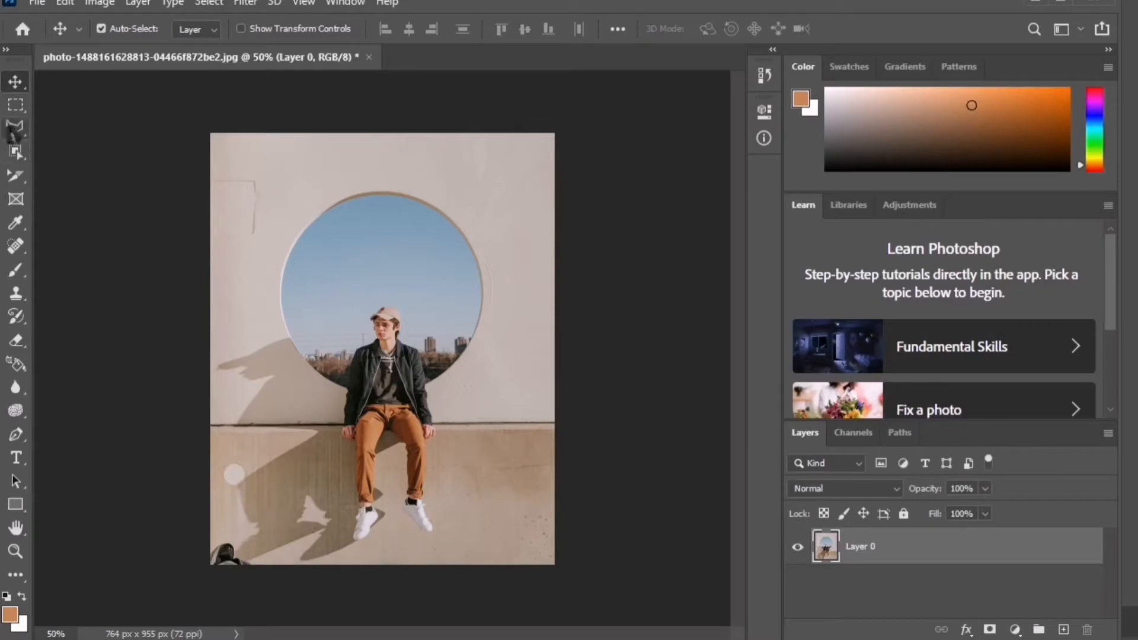
- Select a rectangular area around the circular wall opening with the Rectangular Marquee tool and delete its contents
left_click(15, 107)
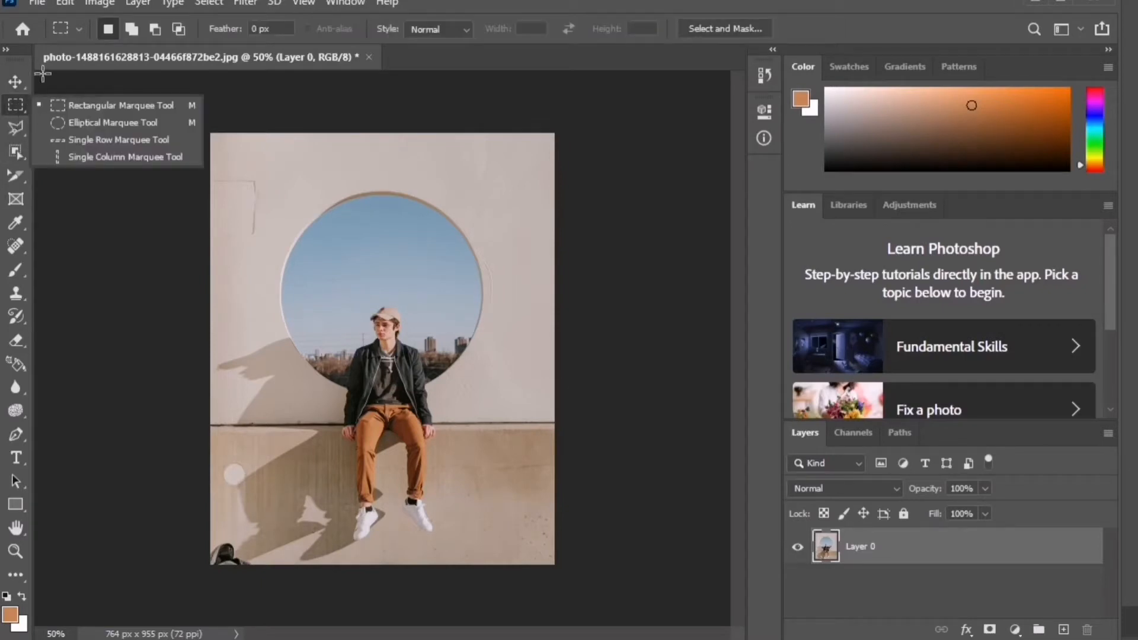
left_click(89, 105)
left_click_drag(262, 187, 515, 378)
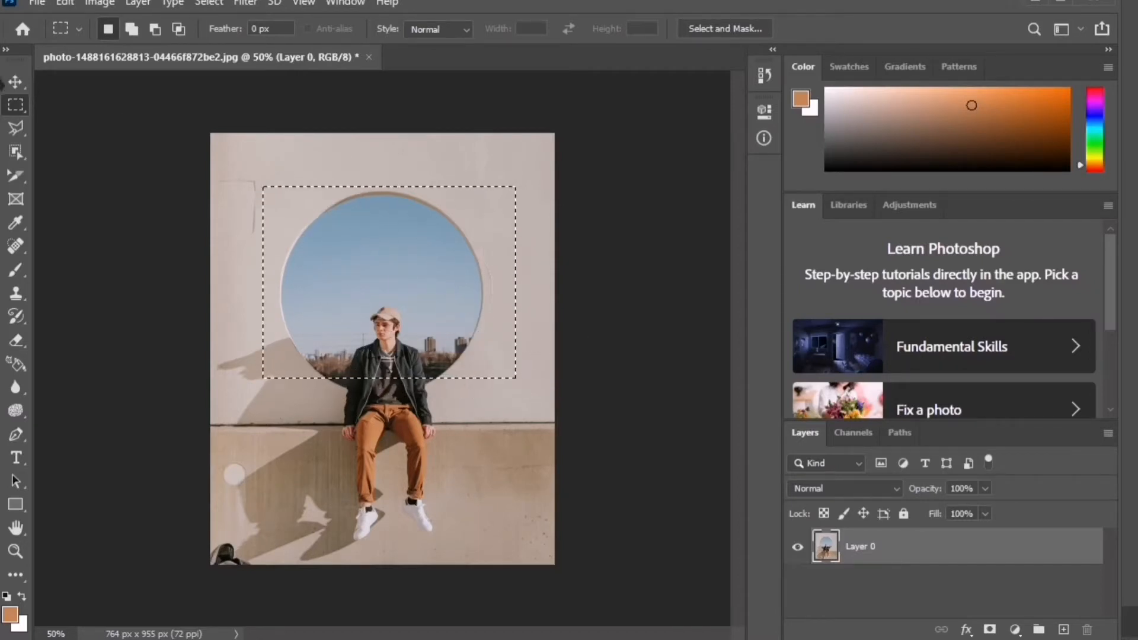
key("v")
left_click_drag(347, 267, 357, 376)
key("Delete")
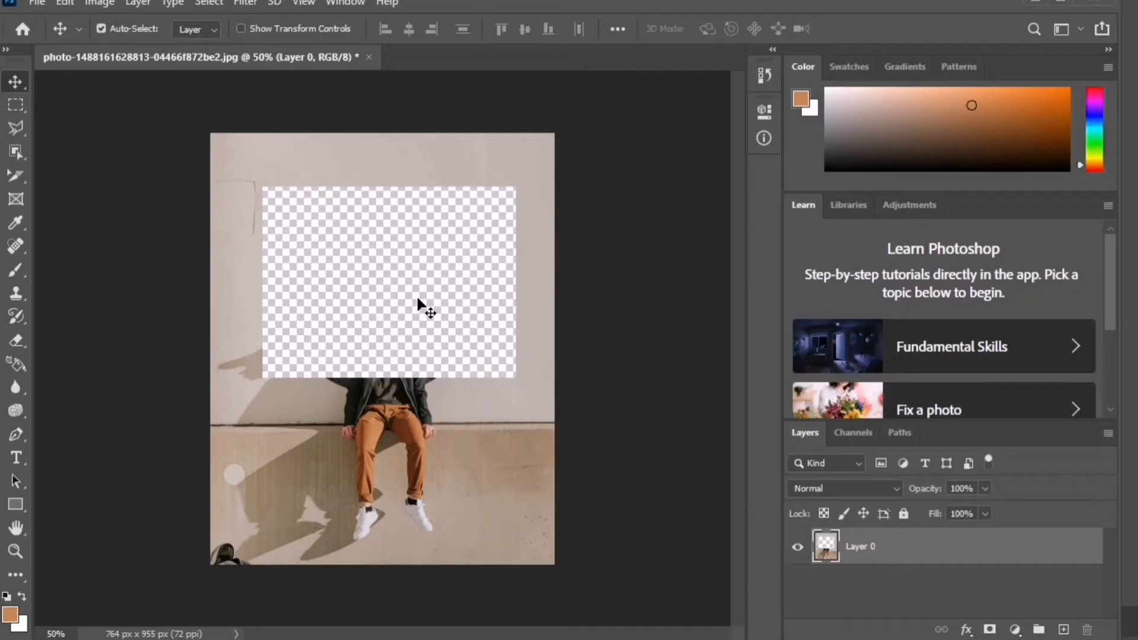
- Undo the deletion of the rectangular area and clear the selection
key("ctrl+z")
key("ctrl+z")
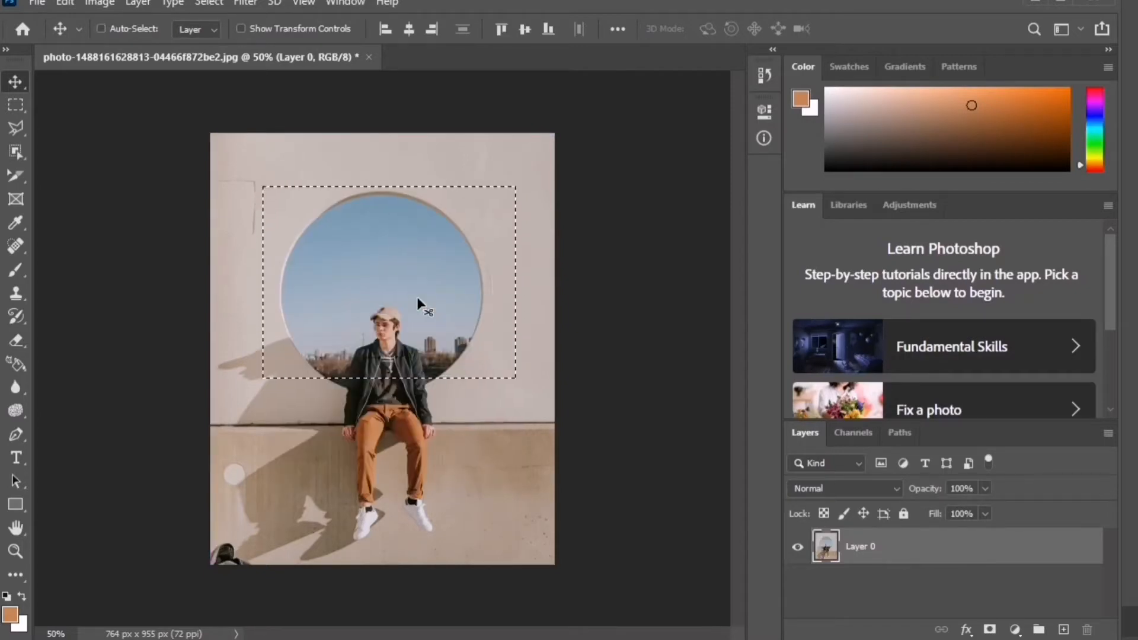
key("ctrl+d")
- Select the circular wall opening with the Elliptical Marquee tool, fitting the selection to the edge of the hole
right_click(21, 109)
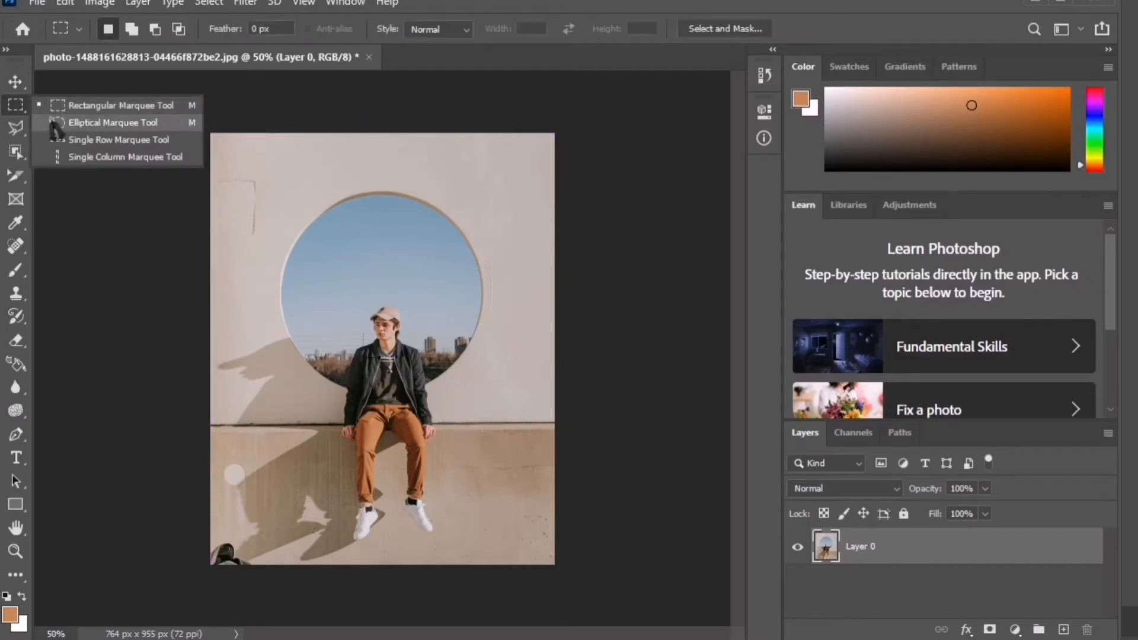
left_click(56, 123)
left_click_drag(273, 183, 478, 395)
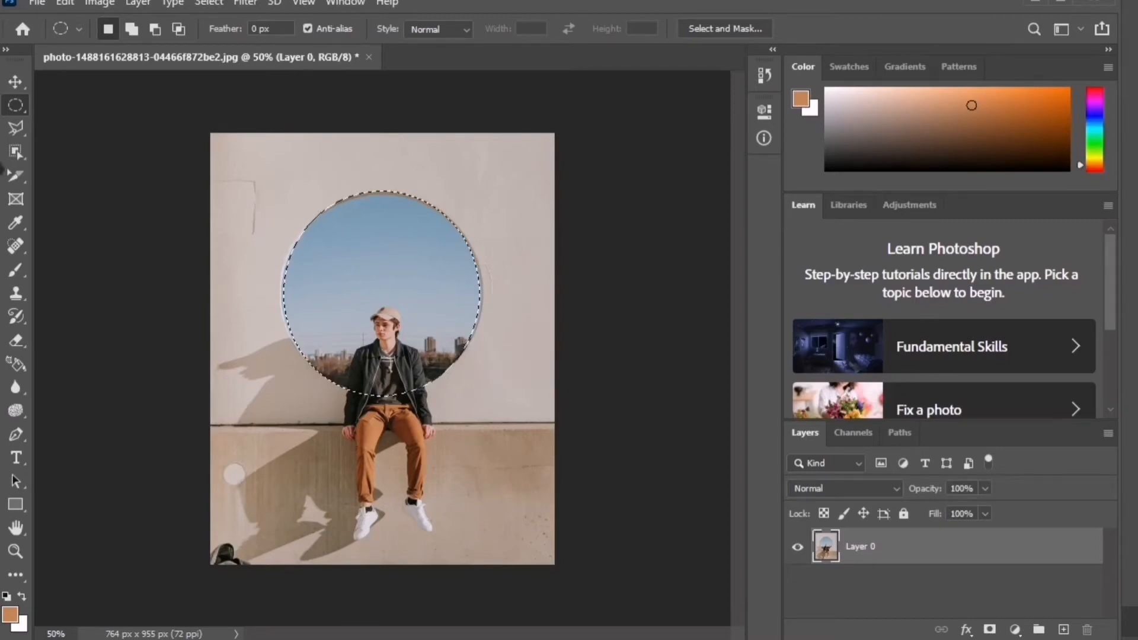
- Shift the pixels inside the circular selection slightly with the Move tool and delete them
left_click(16, 81)
left_click_drag(456, 308, 454, 296)
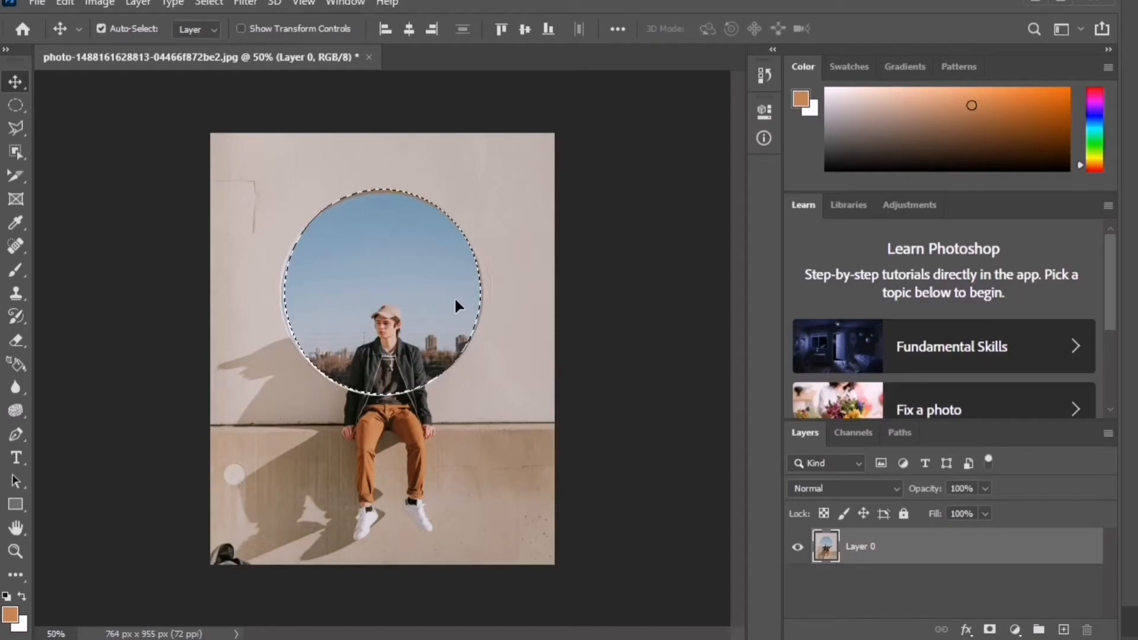
key("ctrl+d")
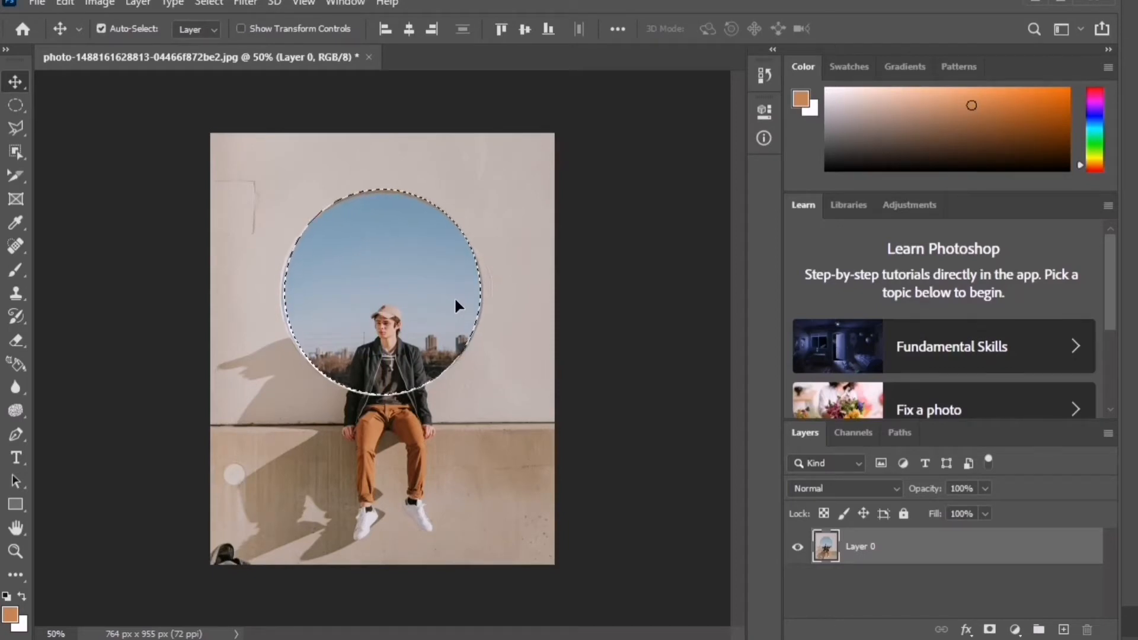
left_click_drag(455, 300, 465, 302)
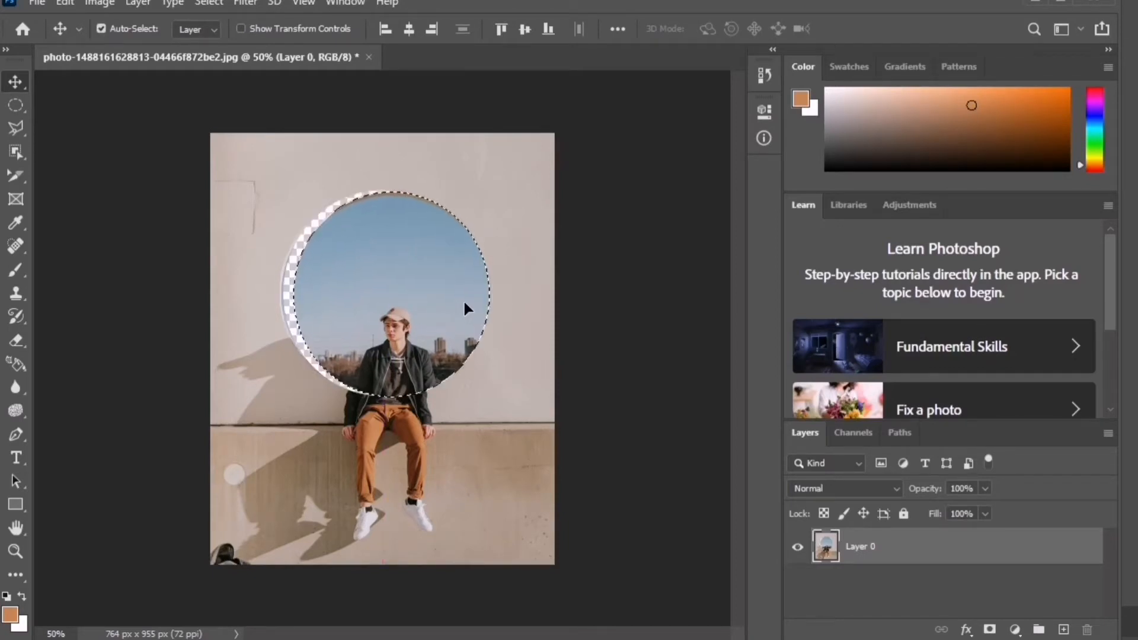
key("Delete")
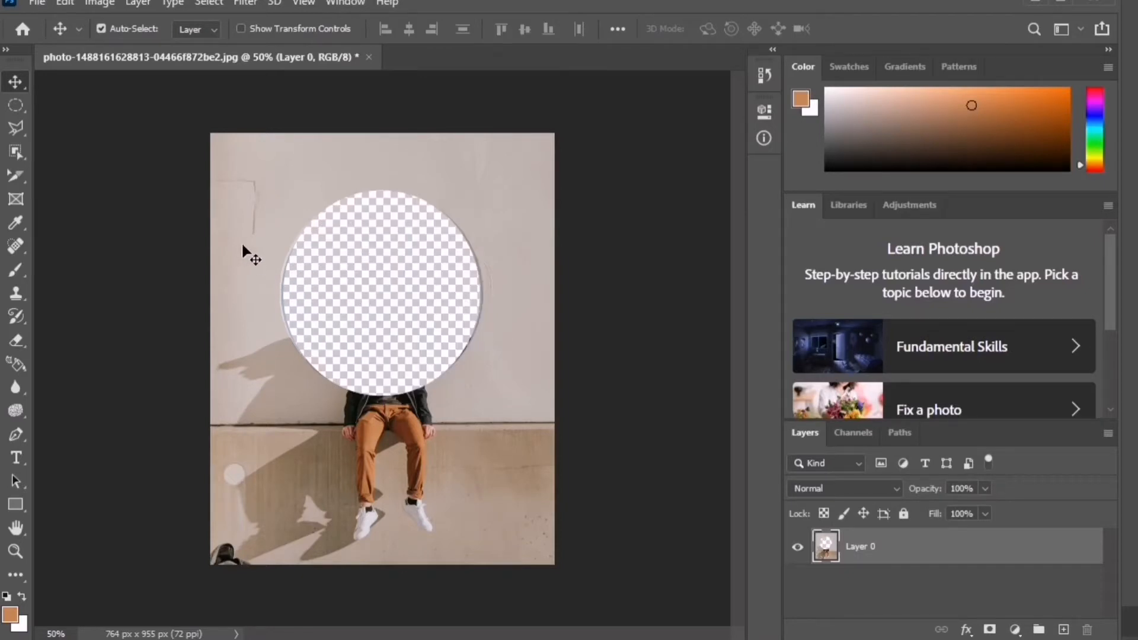
- Undo the edits made to the circular area and its elliptical selection
key("ctrl+z")
key("ctrl+z")
key("ctrl+z")
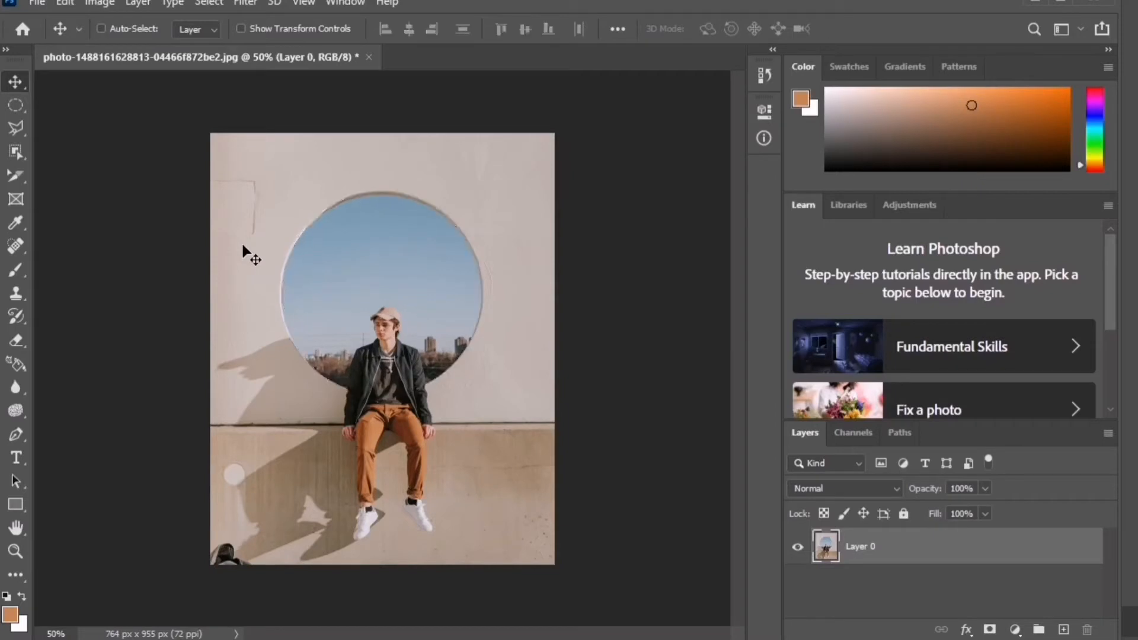
- Switch the active marquee tool from elliptical back to the Rectangular Marquee tool
left_click(16, 108)
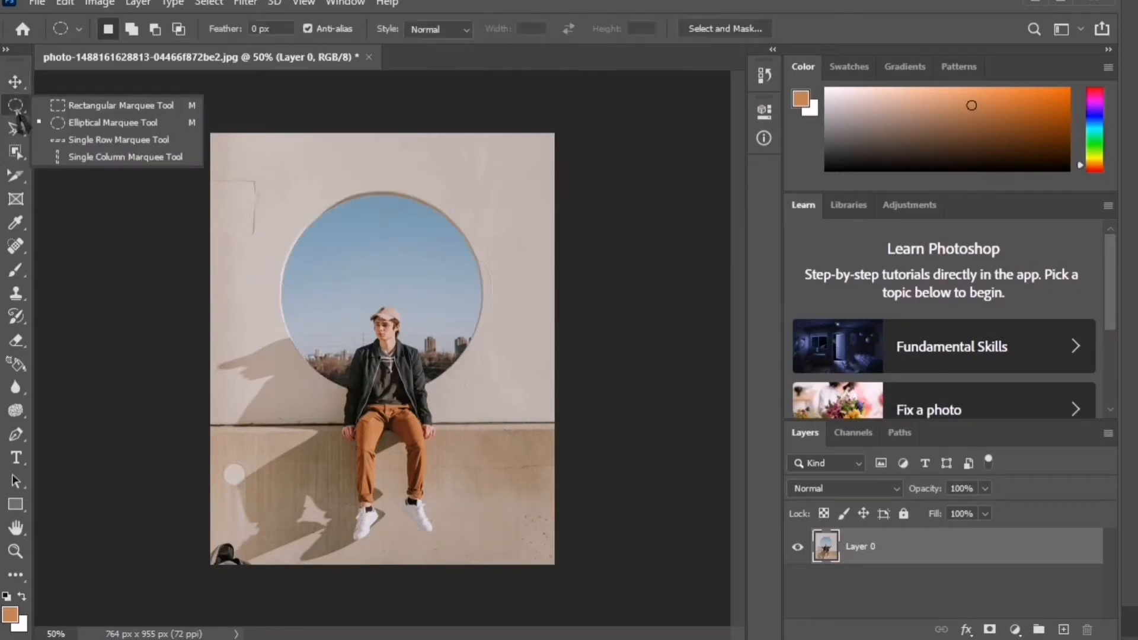
left_click(13, 107)
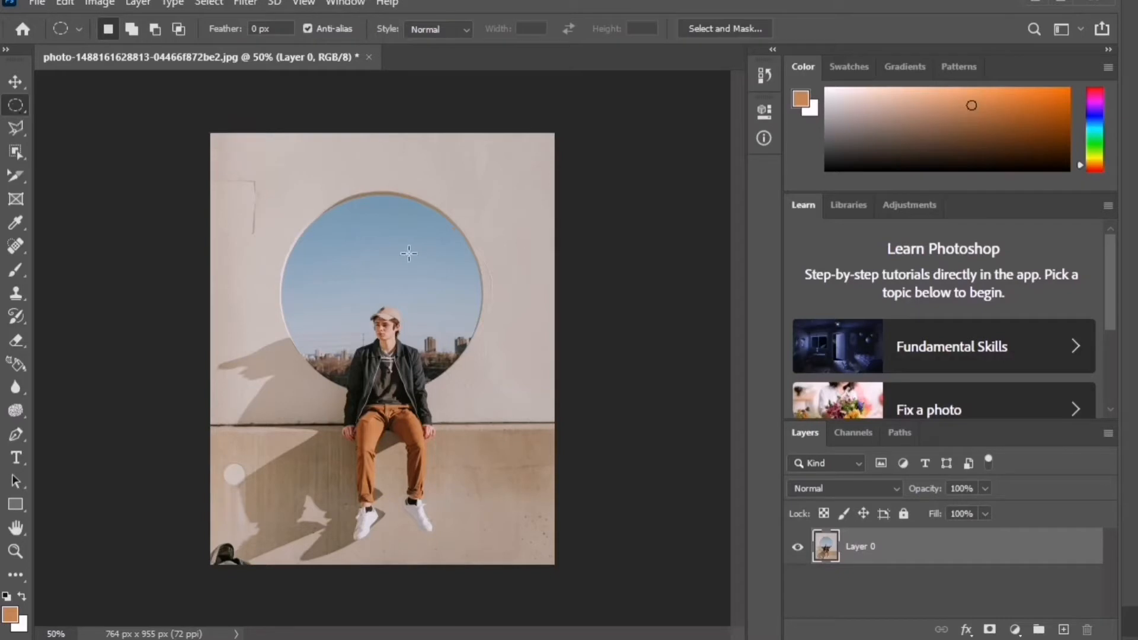
right_click(13, 106)
left_click(72, 103)
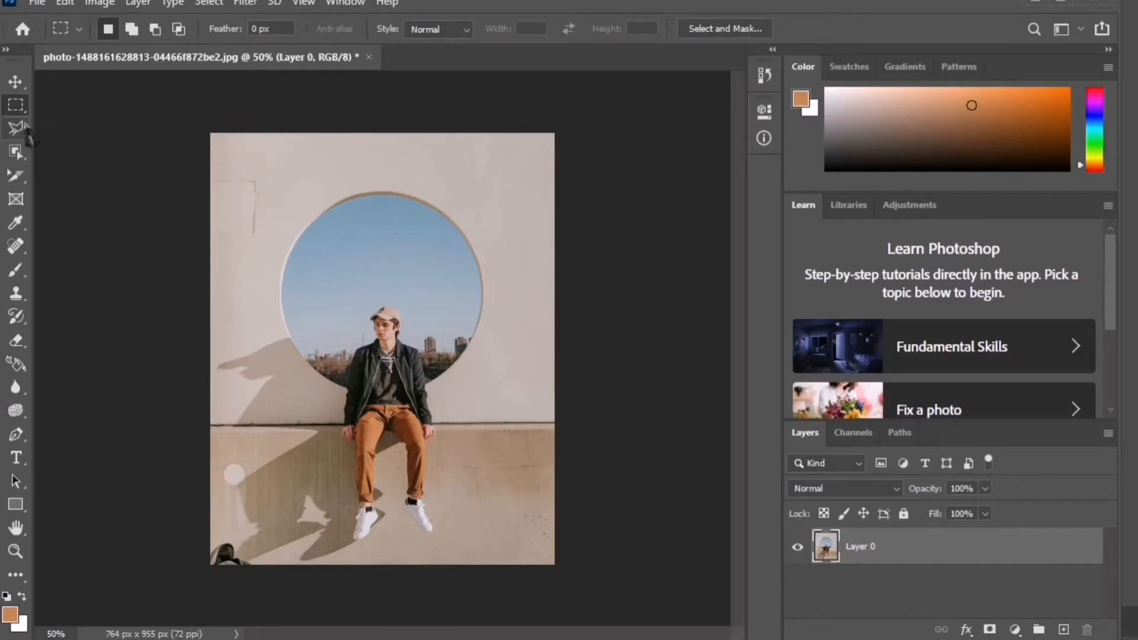
- Draw a freehand selection around the man's shoe nearest the shadows with the Lasso tool
left_click(26, 131)
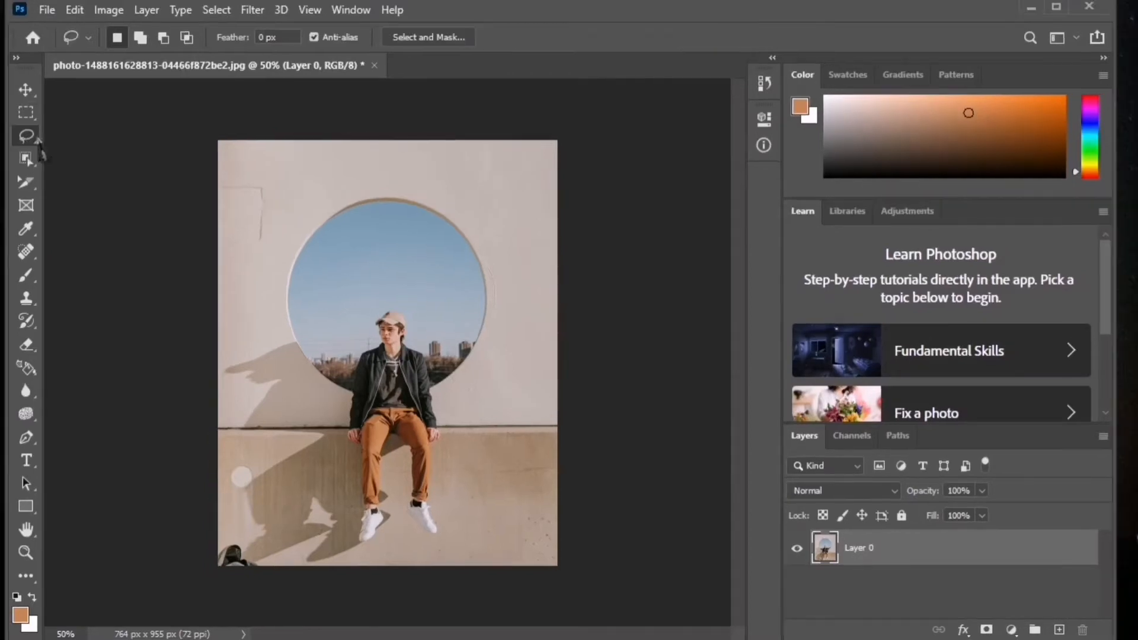
right_click(37, 140)
left_click(45, 141)
right_click(36, 145)
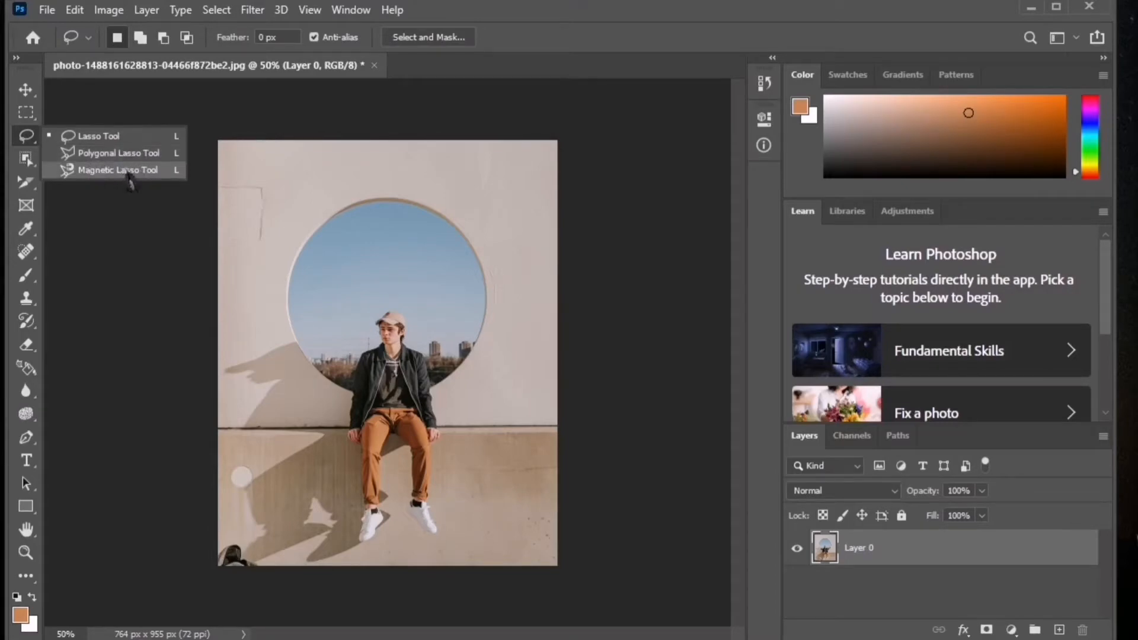
left_click(98, 136)
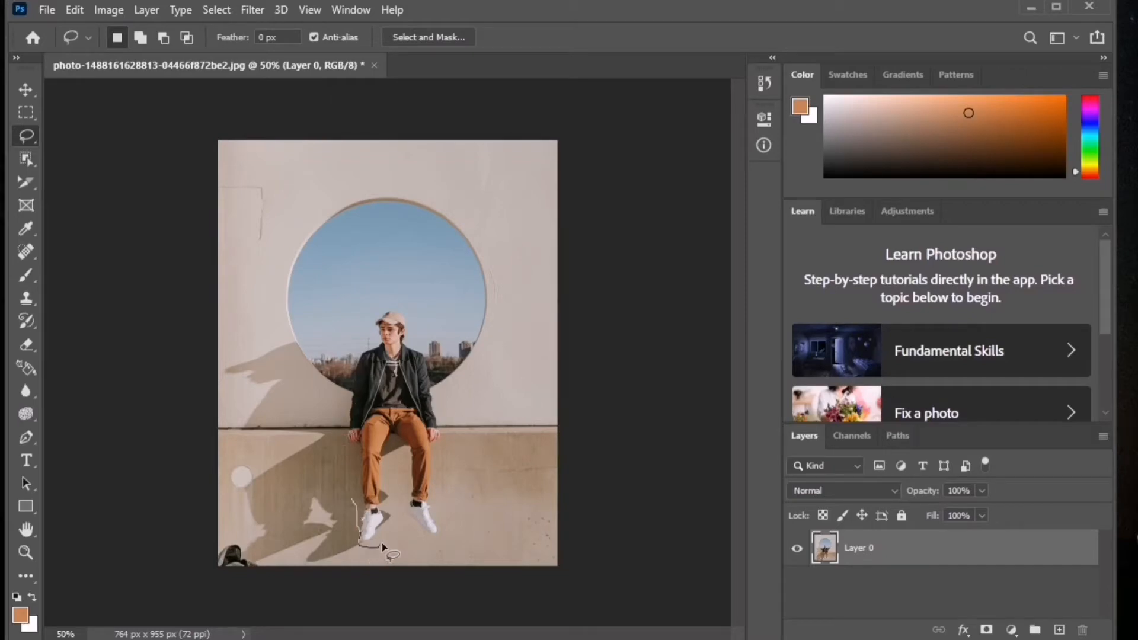
mouse_move(382, 544)
left_mouse_down()
mouse_move(392, 513)
mouse_move(351, 497)
left_mouse_up()
- Move the lassoed shoe onto the man's other leg with the Move tool, and undo the move and the selection
left_click(25, 89)
left_click_drag(382, 508, 408, 489)
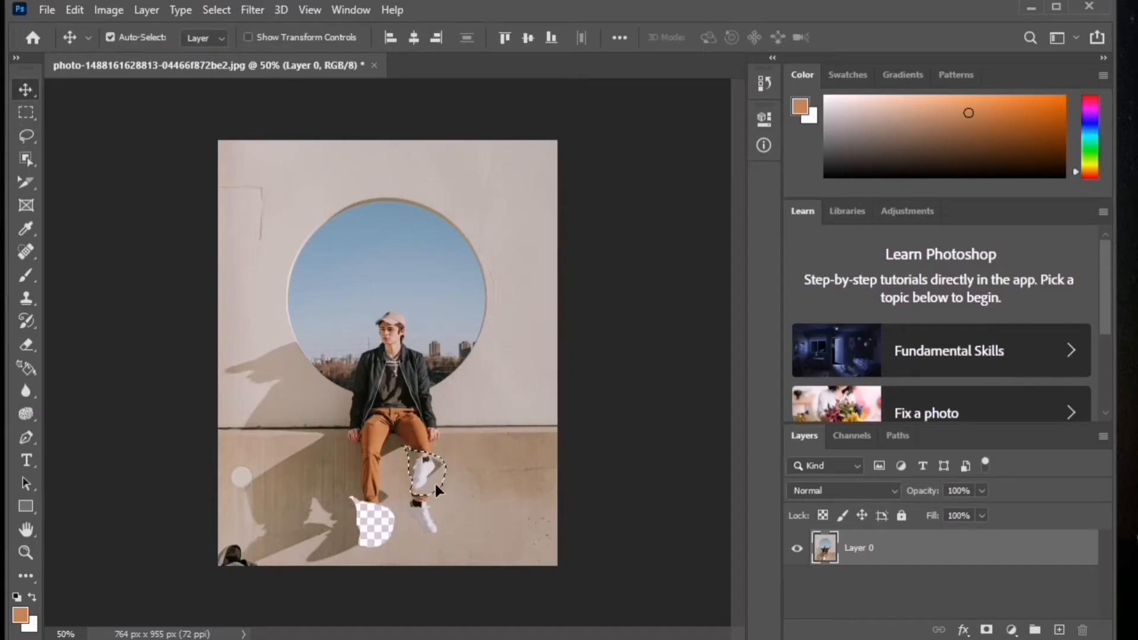
key("ctrl+z")
key("ctrl+z")
- Outline a four-sided selection around the man's legs and the adjacent wall with the Polygonal Lasso tool
right_click(26, 136)
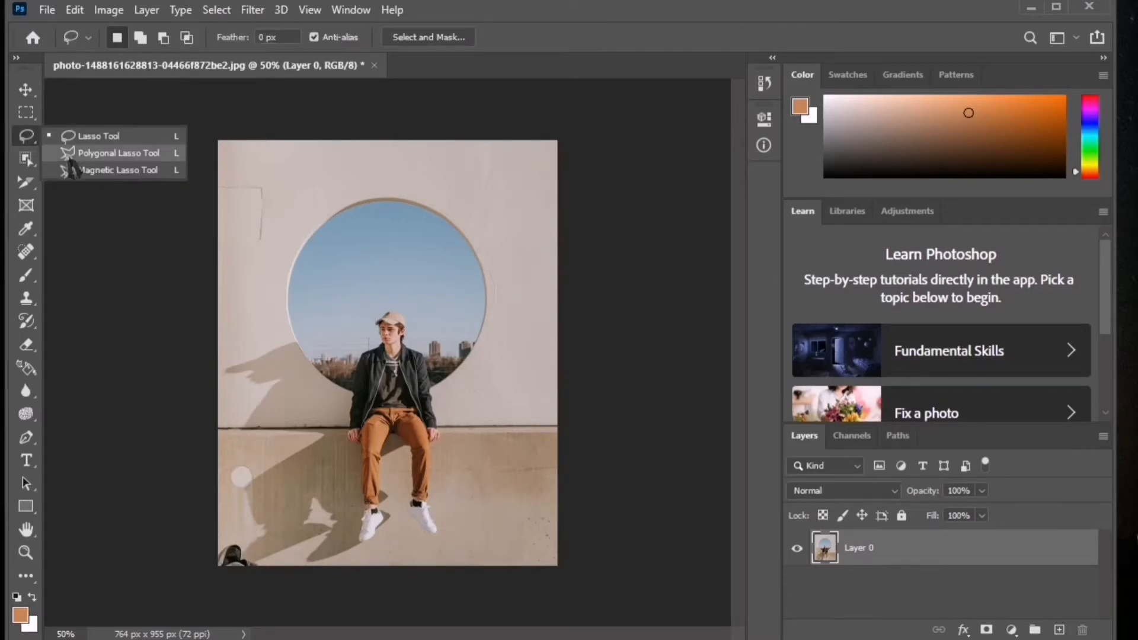
left_click(69, 157)
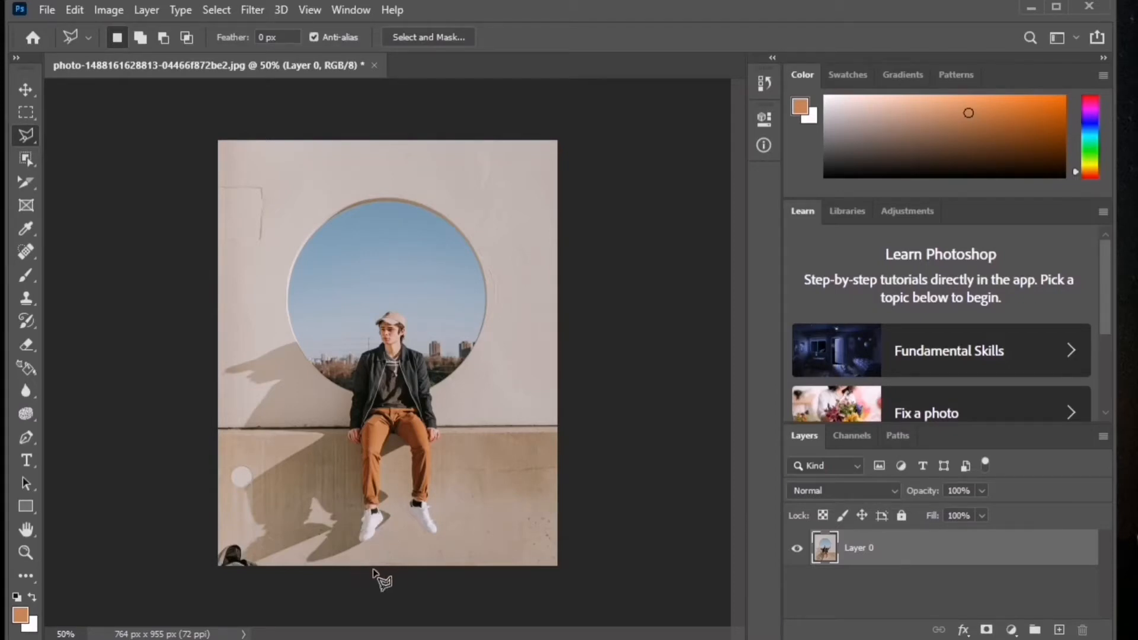
left_click(359, 499)
left_click(362, 397)
left_click(553, 398)
left_click(552, 505)
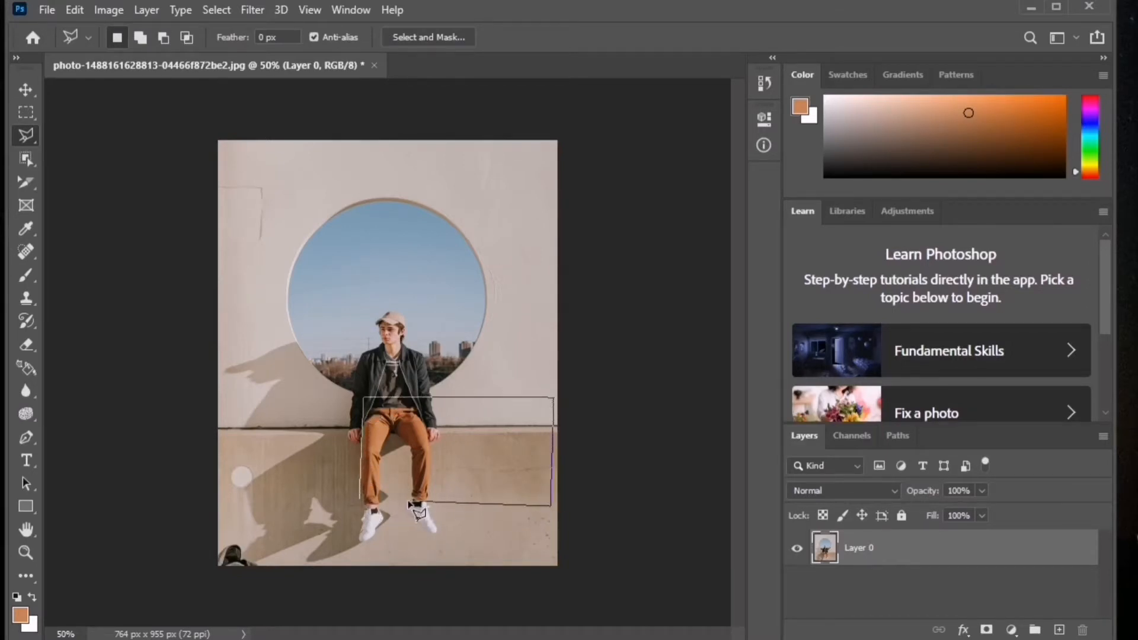
left_click(359, 500)
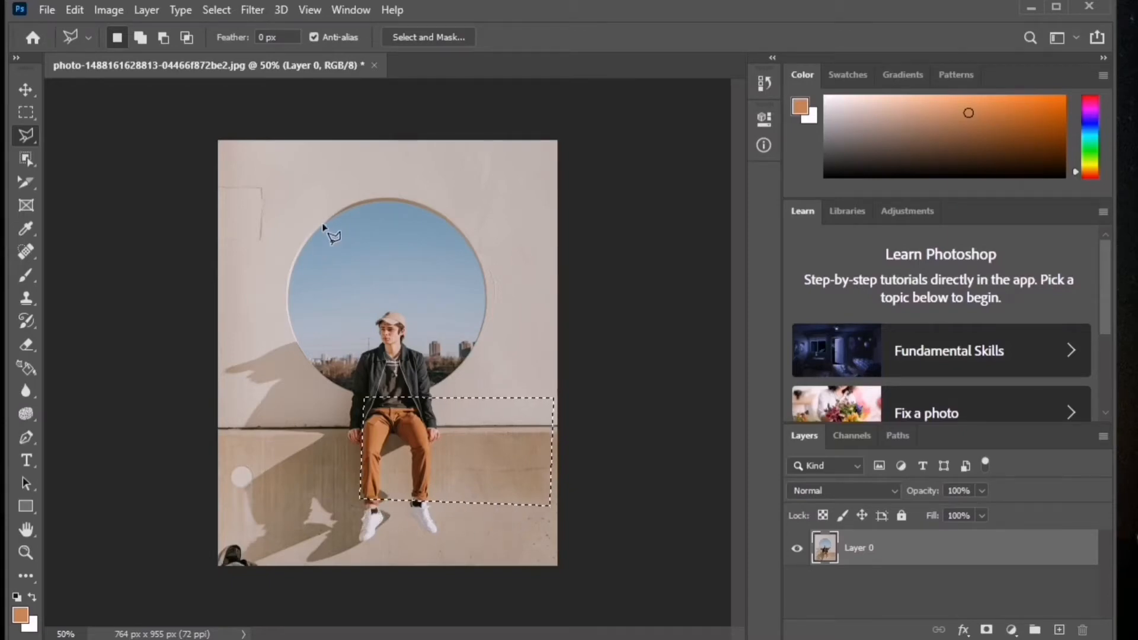
- Outline a triangular polygonal selection from the edge of the circular opening across the man's chest
left_click(327, 221)
left_click(283, 380)
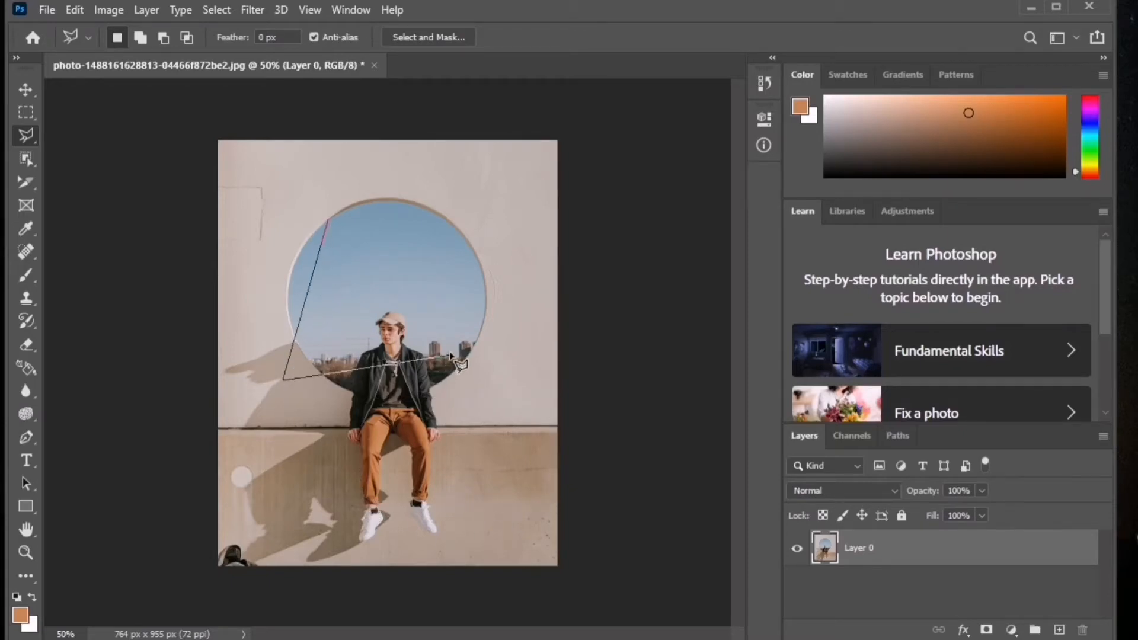
left_click(451, 356)
left_click(328, 221)
- Outline a five-sided selection around the seated man with the Polygonal Lasso tool and deselect it
left_click(367, 249)
left_click(286, 439)
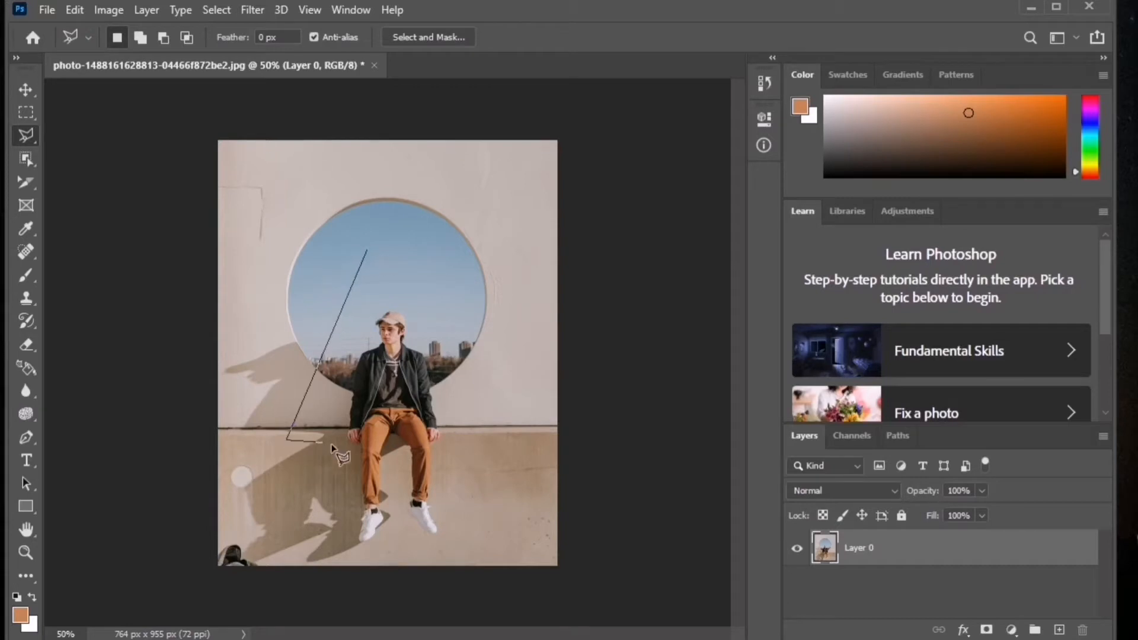
left_click(487, 459)
left_click(522, 353)
left_click(423, 296)
left_click(371, 244)
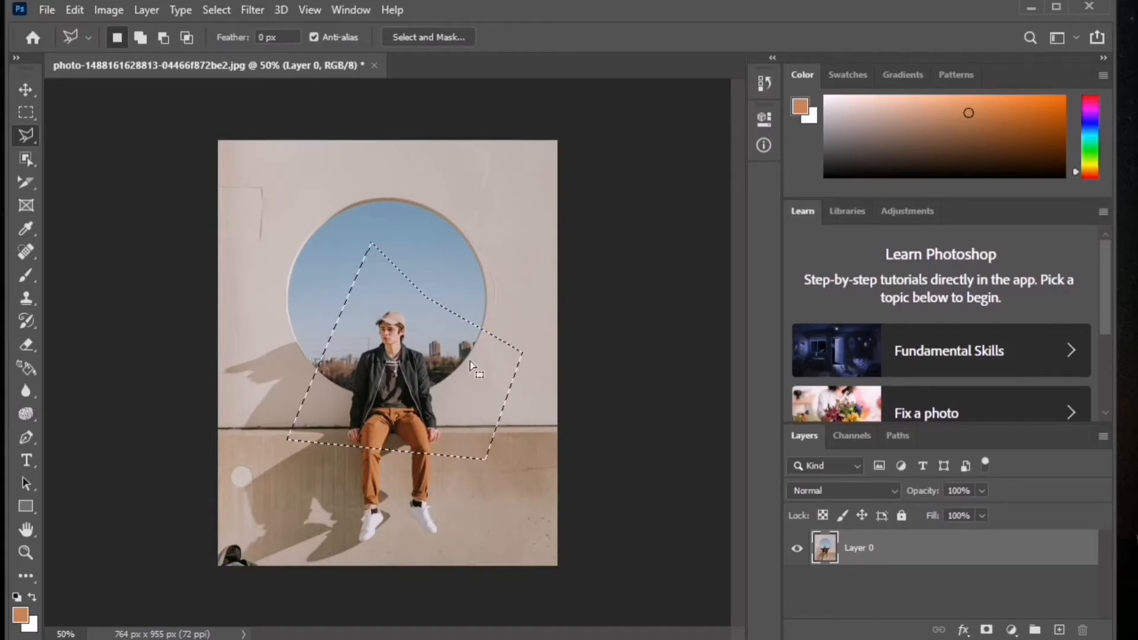
key("ctrl+d")
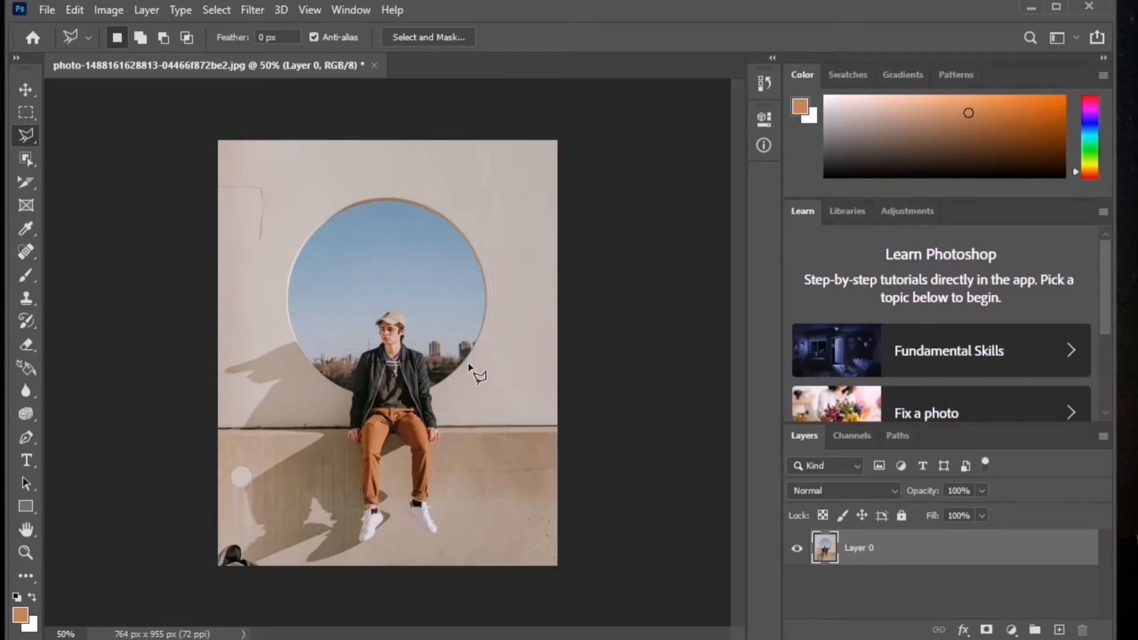
- Trace a closed selection around the man's white shoe beside the wall shadow with the Magnetic Lasso tool
right_click(26, 136)
left_click(88, 166)
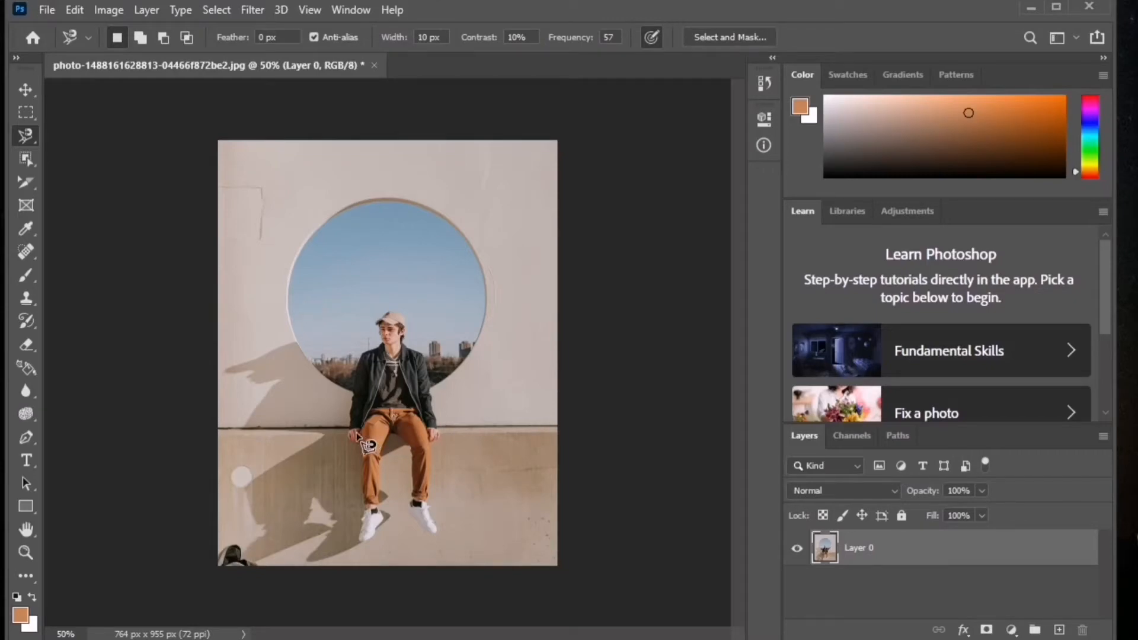
left_click(361, 510)
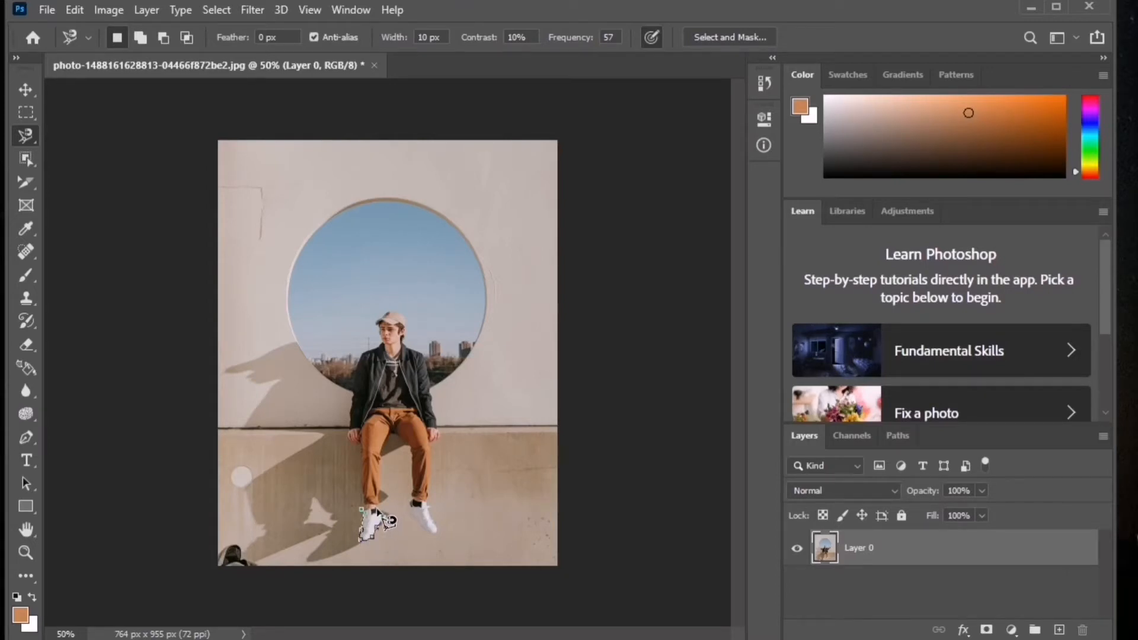
left_click(362, 510)
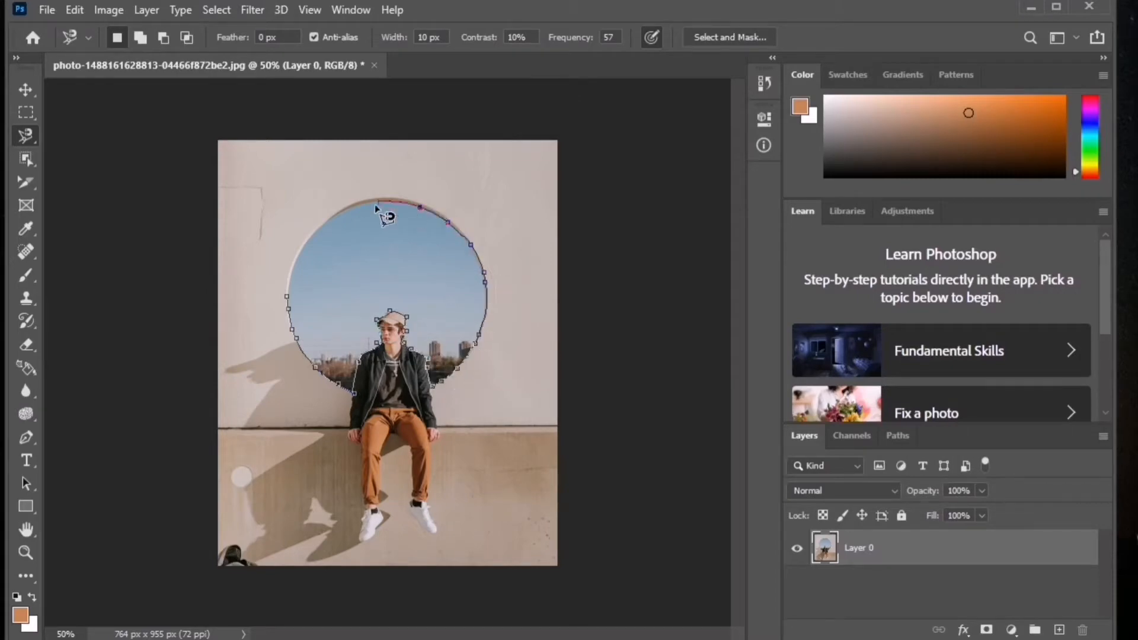
- Close the Magnetic Lasso outline around the sky in the circular opening, move the selected area, and undo the move and selection
left_click(287, 298)
key("v")
left_click_drag(327, 281, 367, 280)
key("ctrl+z")
key("ctrl+z")
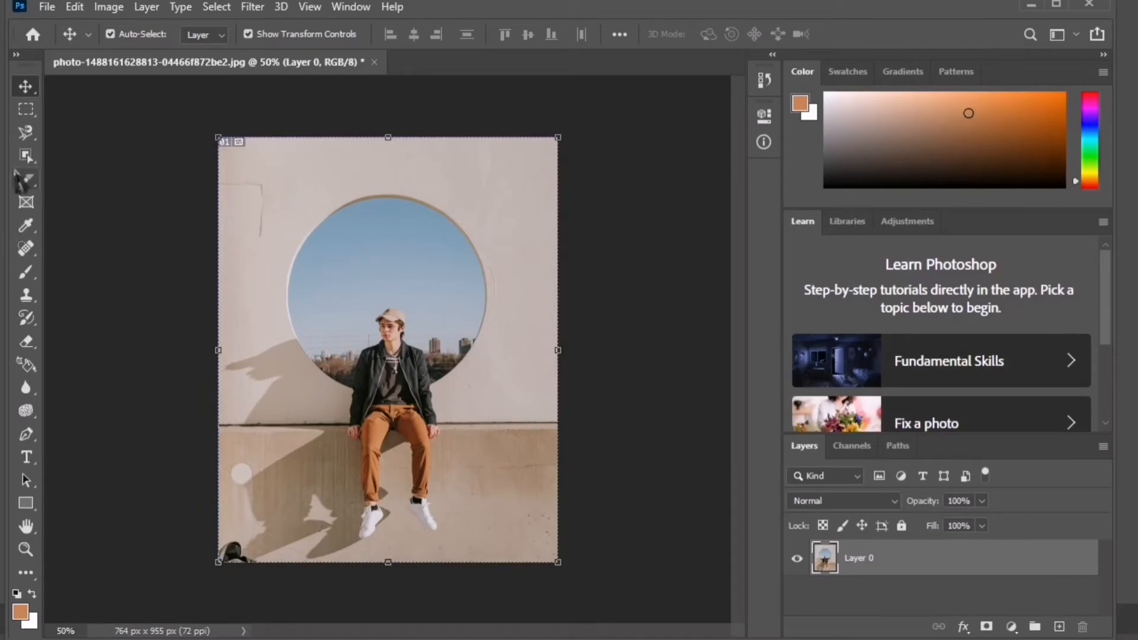
- Activate the Object Selection tool and open teddy-bear-5438496__340.jpg from the Downloads folder
left_click(26, 156)
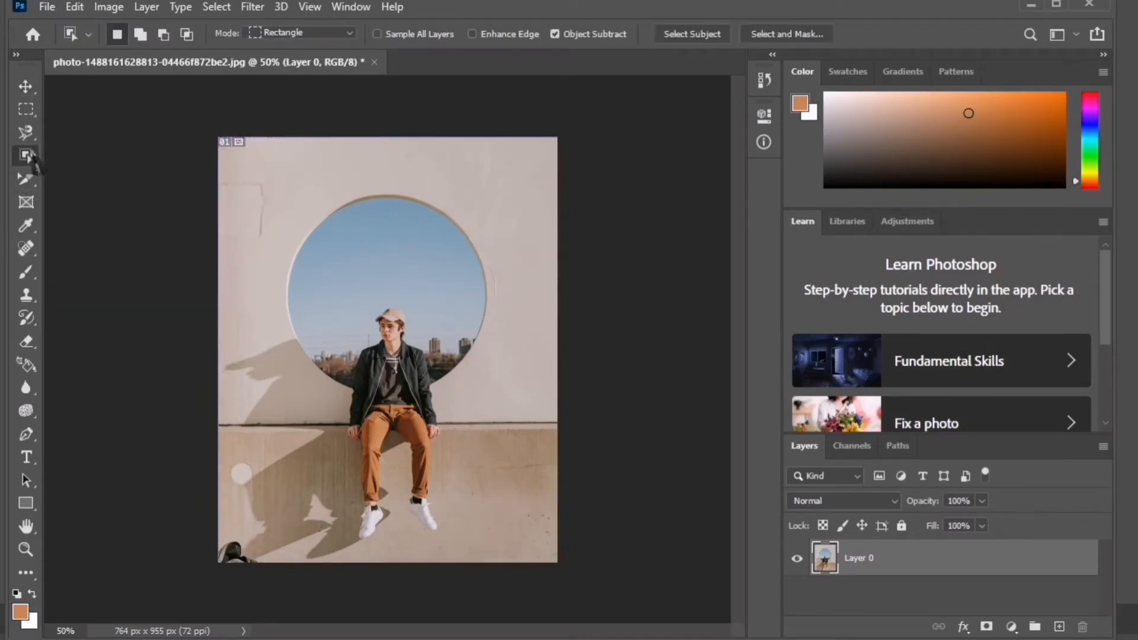
right_click(27, 156)
left_click(95, 157)
left_click(47, 7)
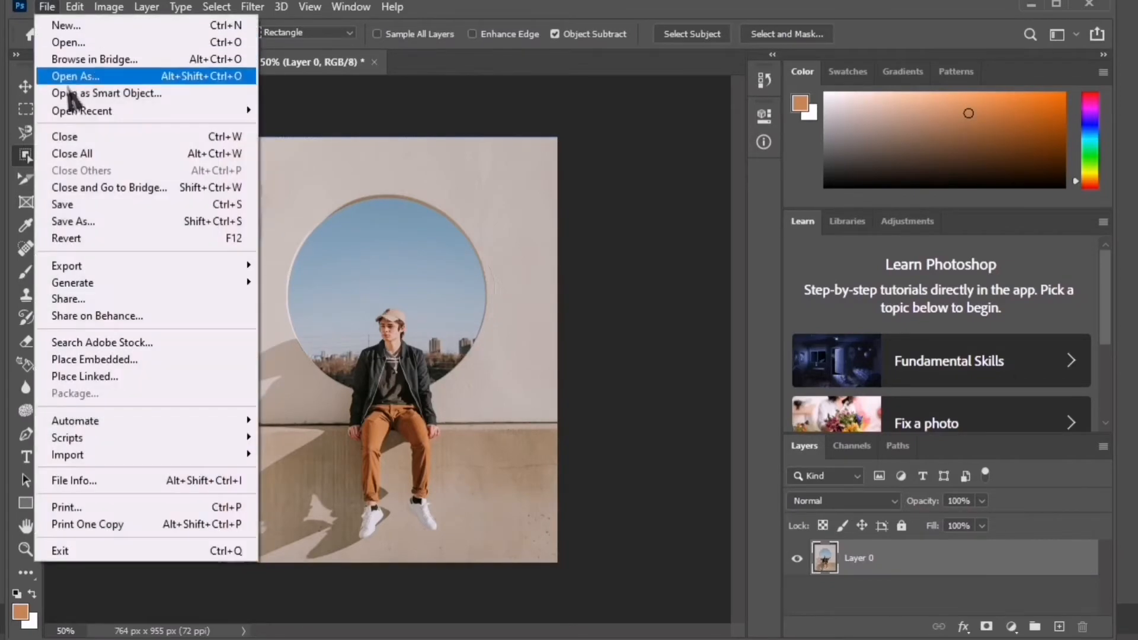
left_click(90, 42)
left_click(355, 157)
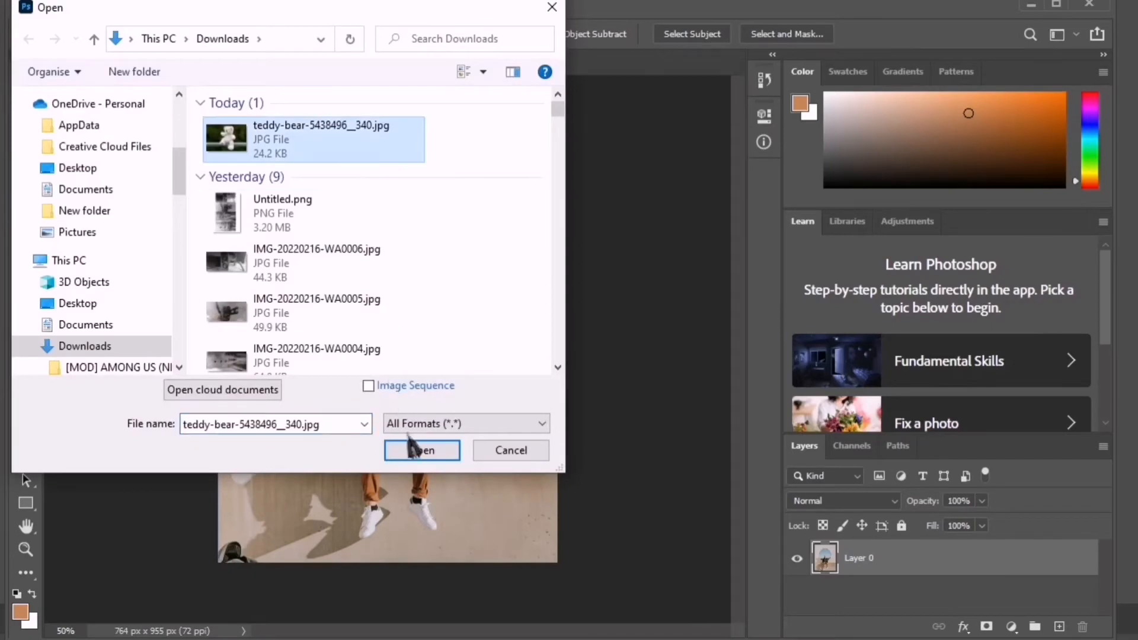
left_click(410, 449)
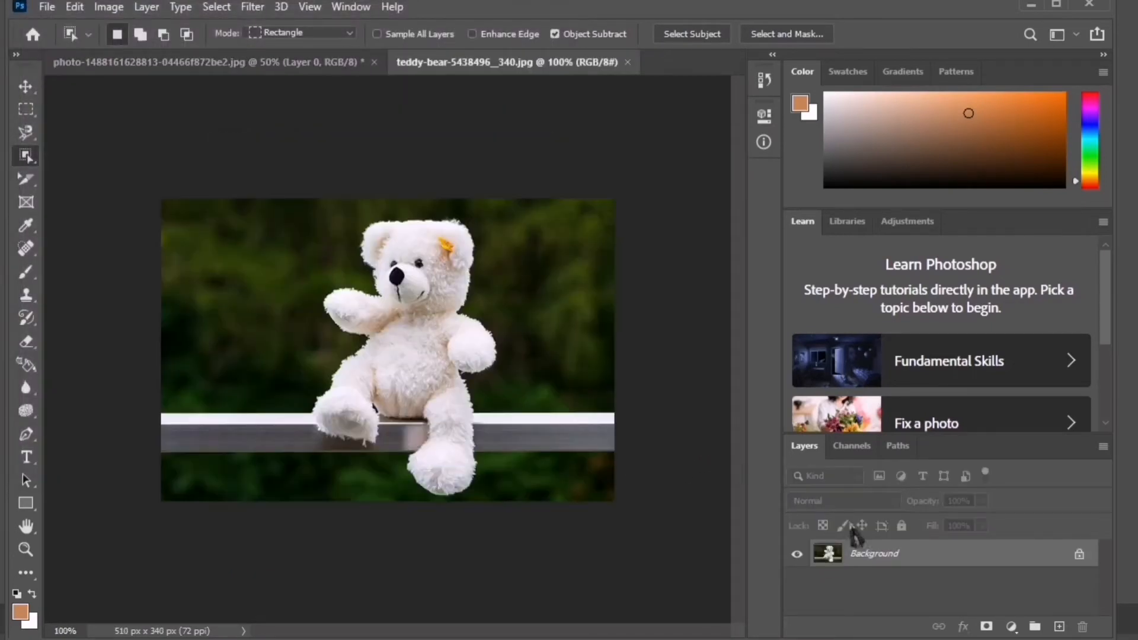
- Unlock the teddy bear image's background layer and select the whole bear with the Object Selection tool
left_click(1079, 555)
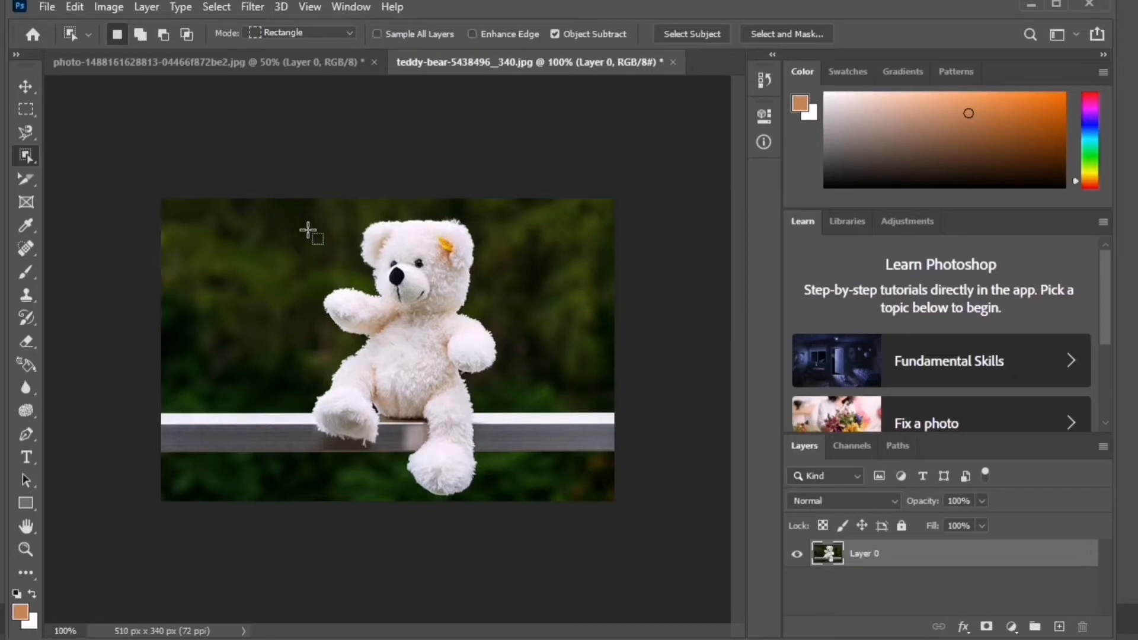
left_click_drag(323, 212, 483, 500)
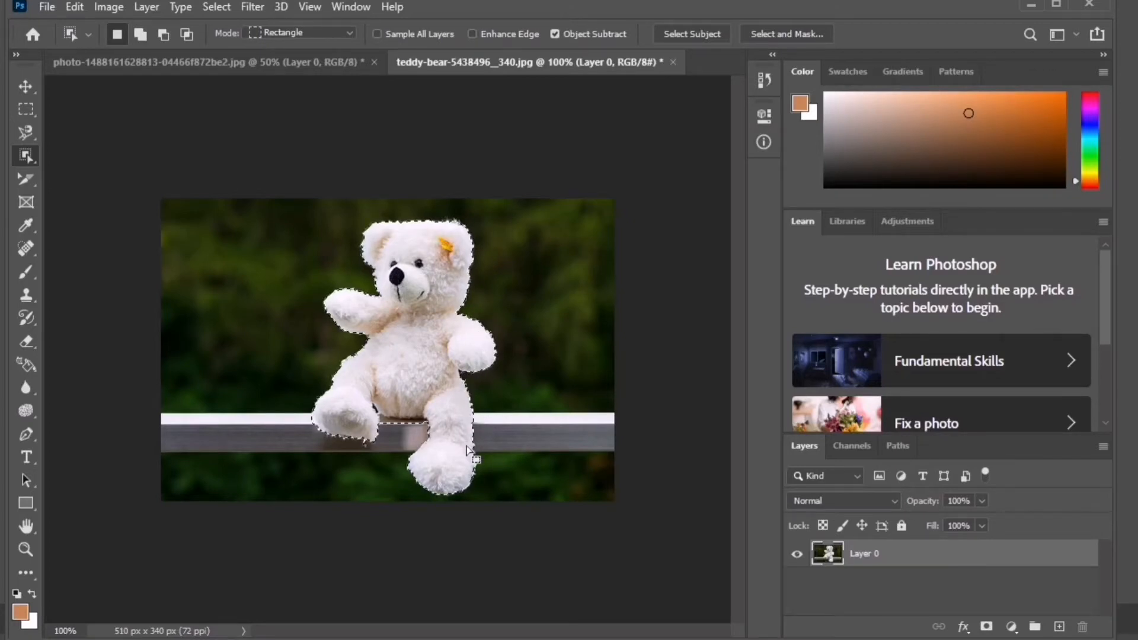
- Subtract the strip of railing between the bear's legs from the selection with the Quick Selection tool, and switch to adding mode
right_click(40, 154)
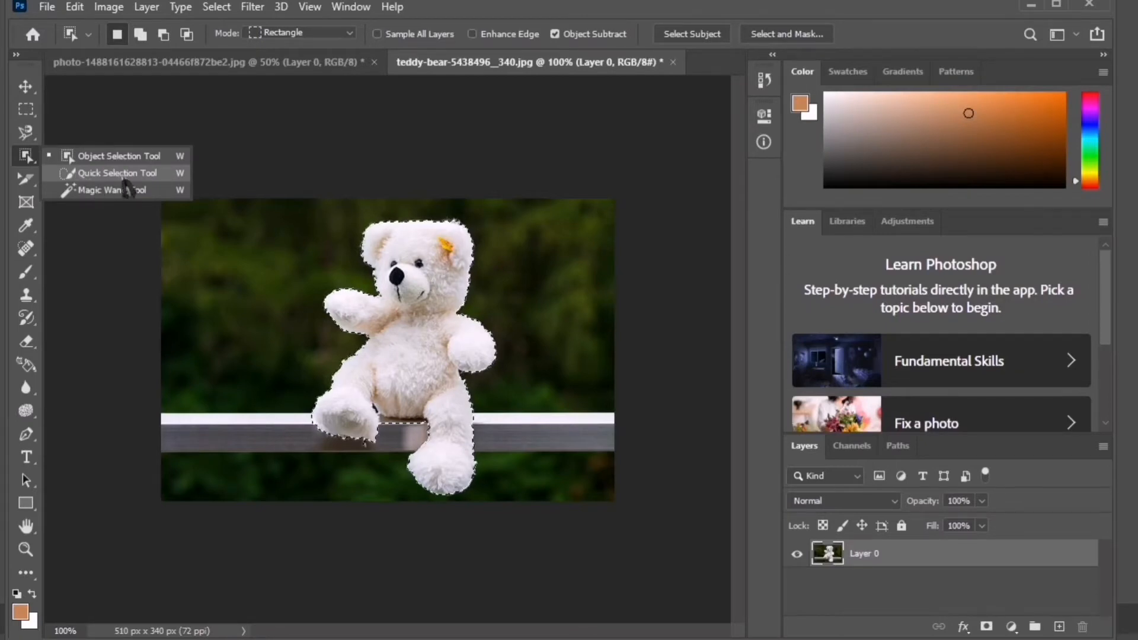
left_click(141, 174)
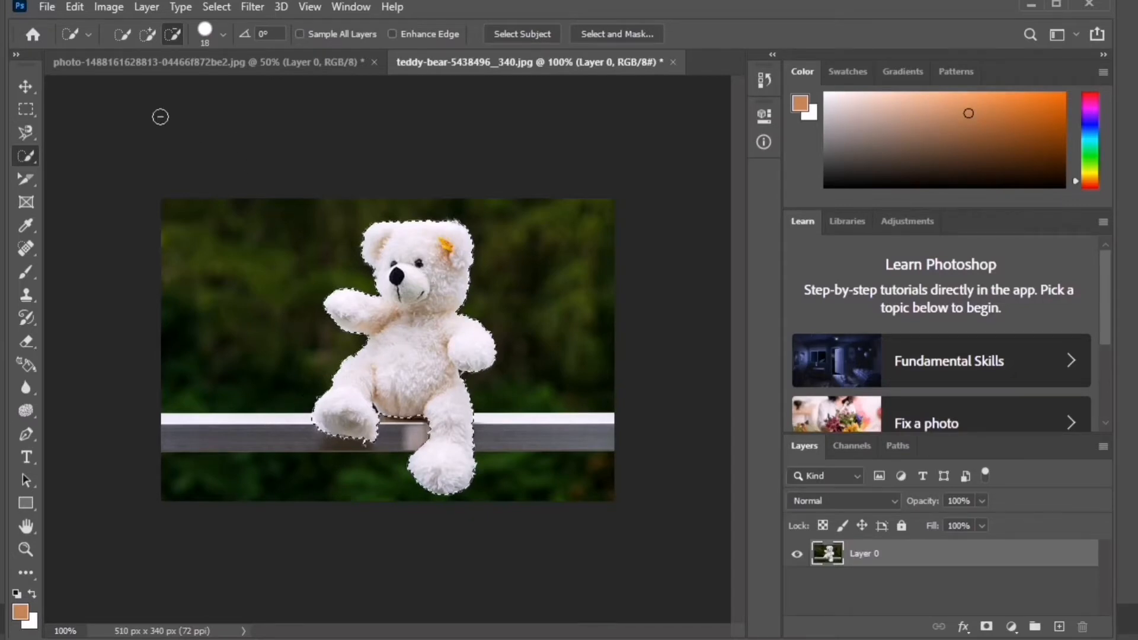
left_click(148, 34)
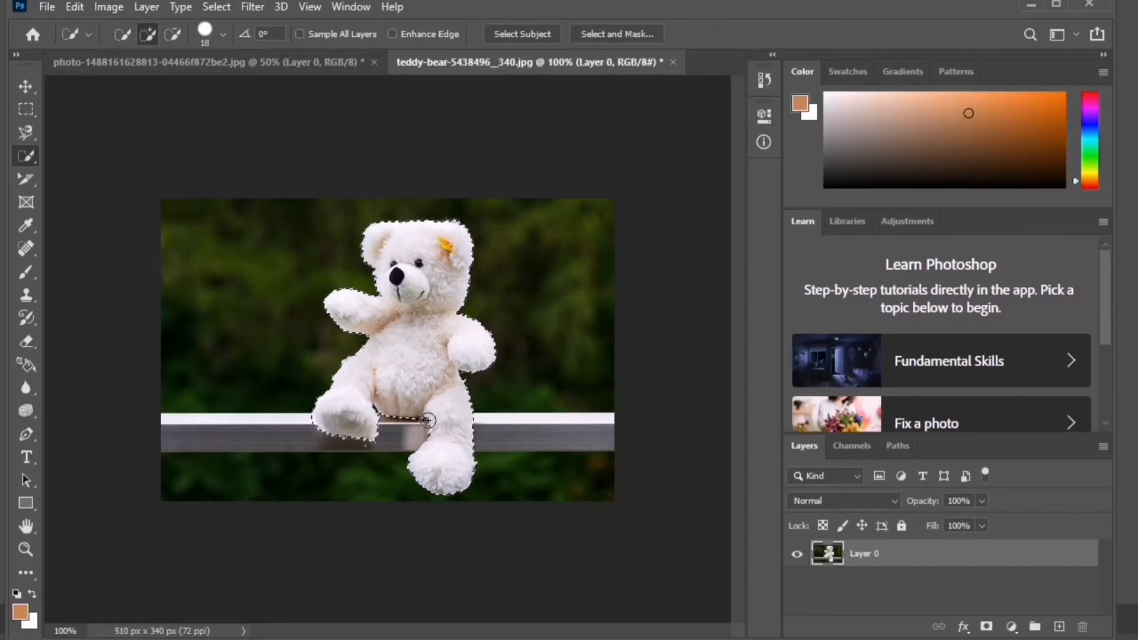
- Make a new Quick Selection of the dark background above the railing, and undo it to restore the bear selection
left_click(125, 34)
mouse_move(195, 205)
left_mouse_down()
mouse_move(241, 331)
mouse_move(307, 356)
mouse_move(527, 304)
mouse_move(519, 331)
mouse_move(551, 261)
left_mouse_up()
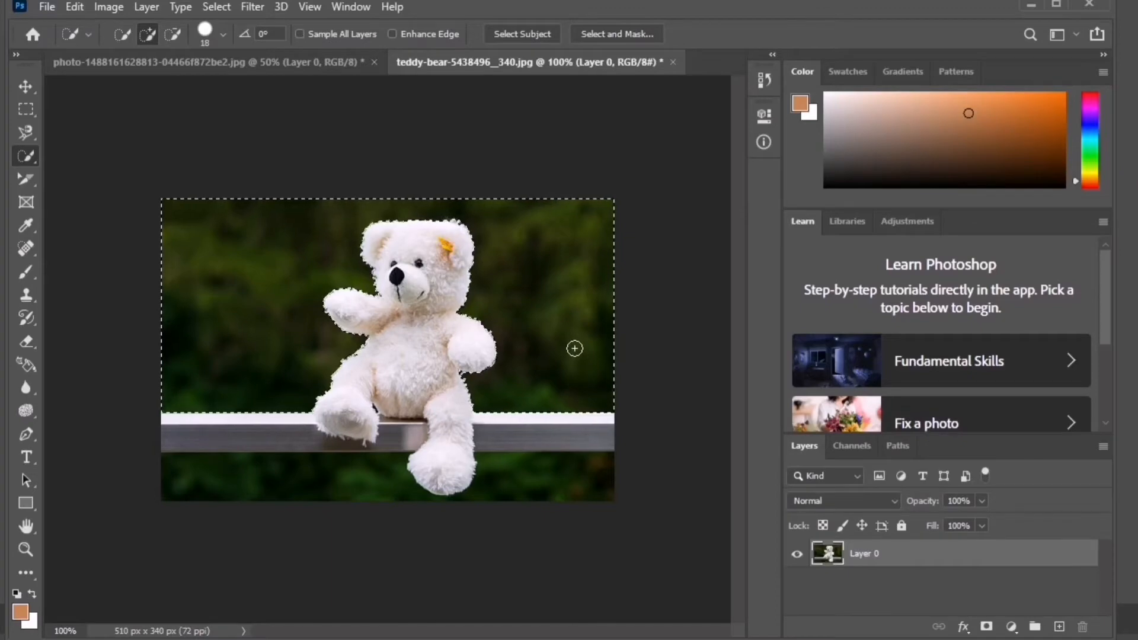
key("ctrl+z")
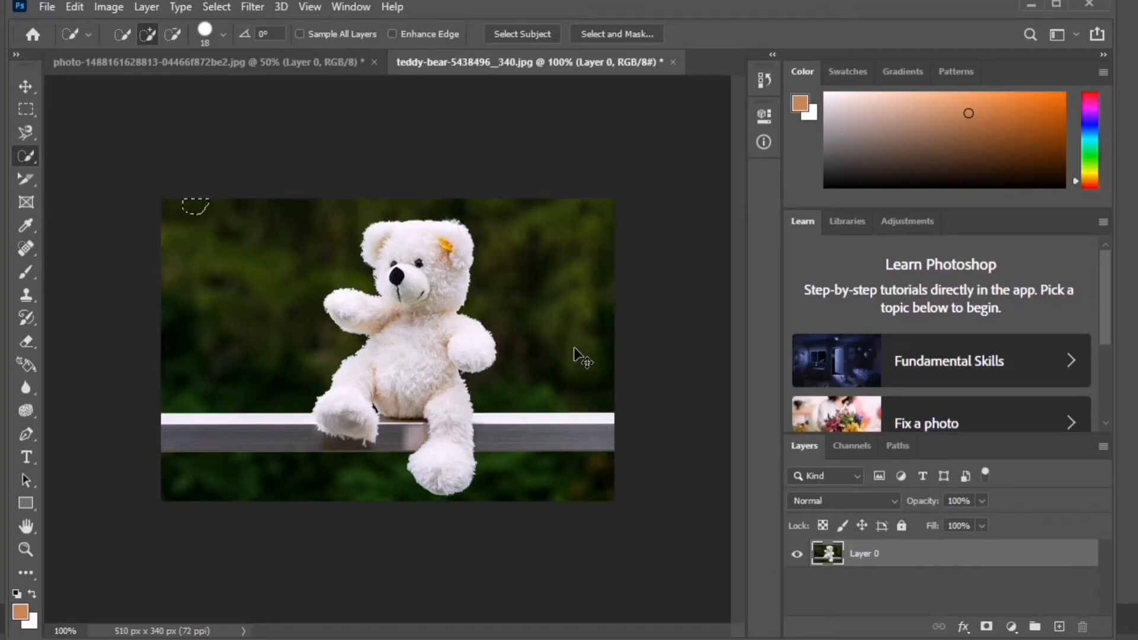
key("ctrl+z")
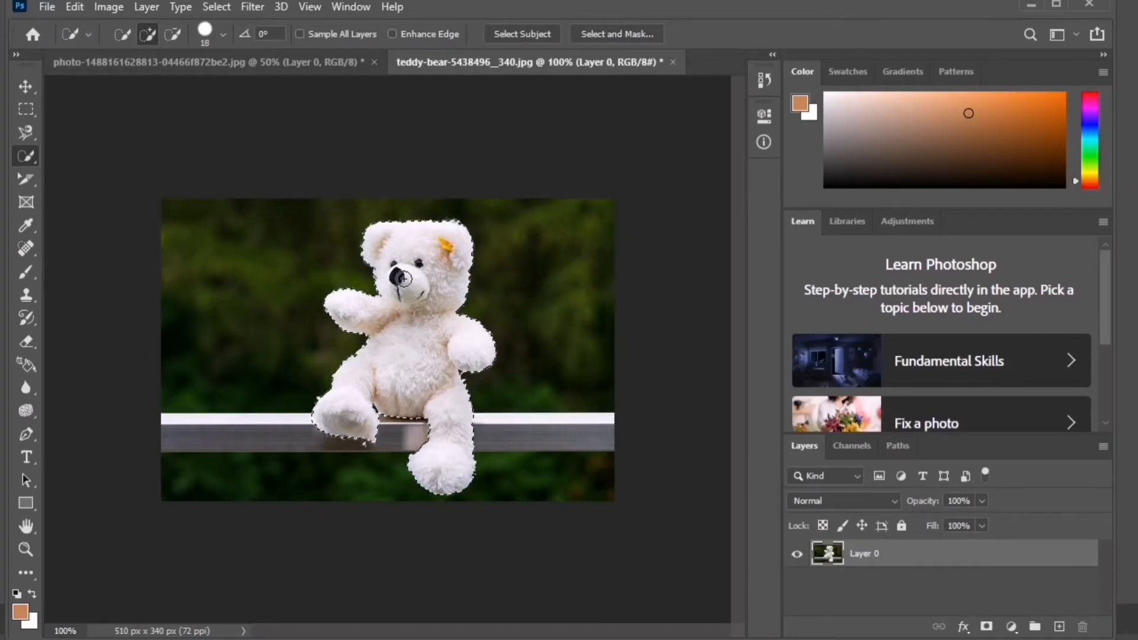
- Transfer the selected teddy bear into the photo of the seated man with the Move tool and place it beside him
left_click(25, 86)
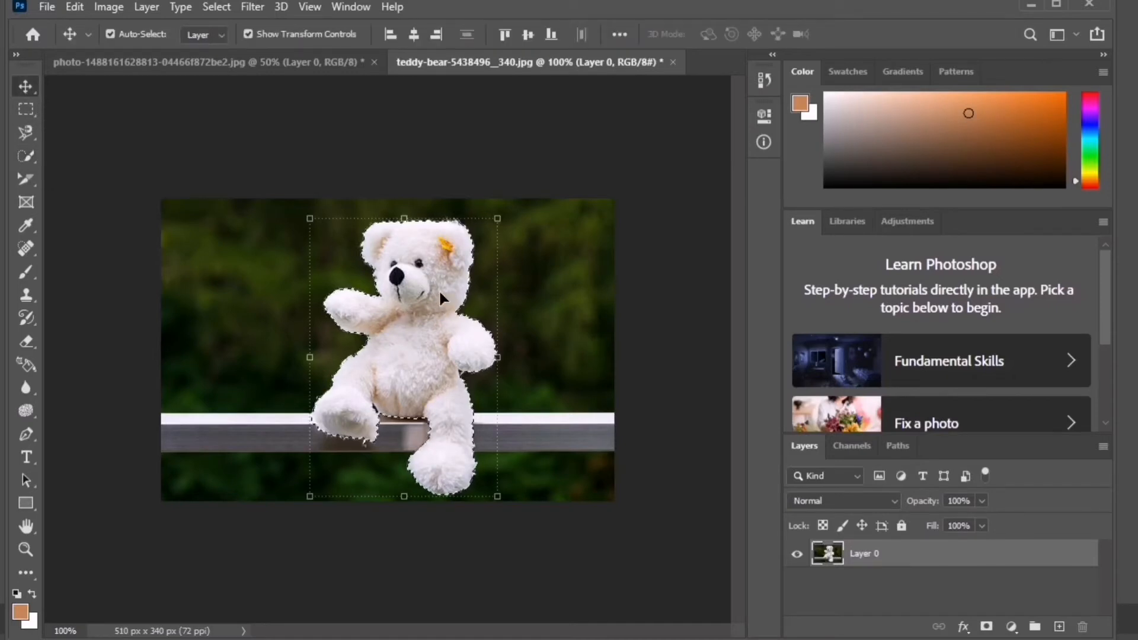
left_click_drag(432, 325, 308, 65)
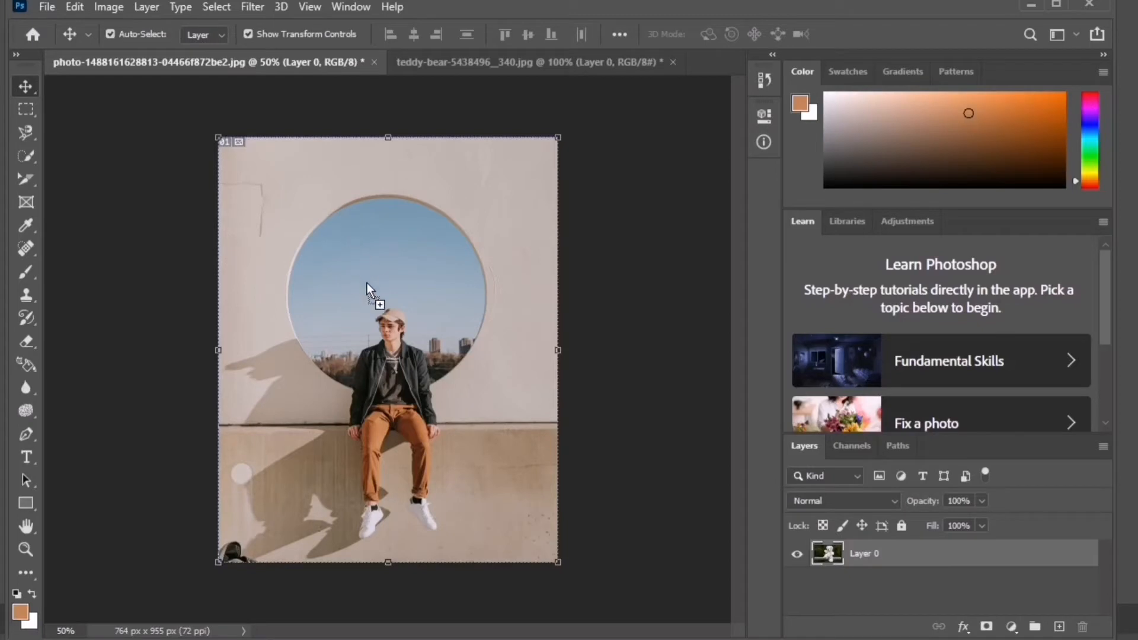
left_click_drag(506, 428, 504, 423)
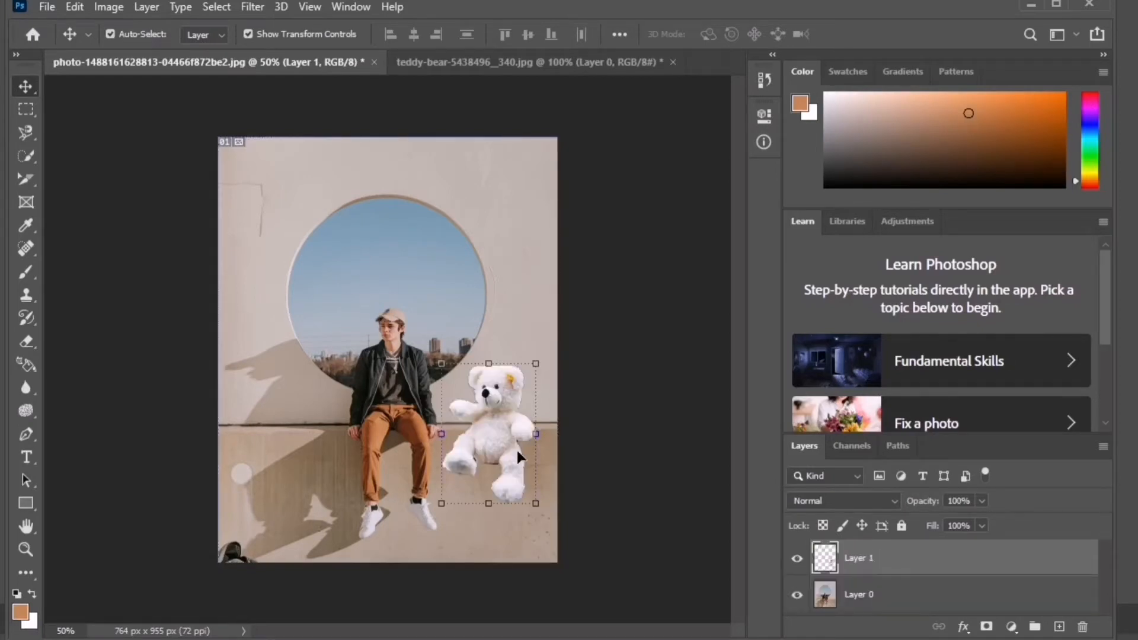
- Scale the teddy bear down to 49.17% and seat it on the ledge on the shadowed side of the man
left_click_drag(535, 504, 496, 452)
mouse_move(478, 385)
left_mouse_down()
mouse_move(480, 401)
mouse_move(480, 389)
left_mouse_up()
left_click_drag(495, 455, 493, 447)
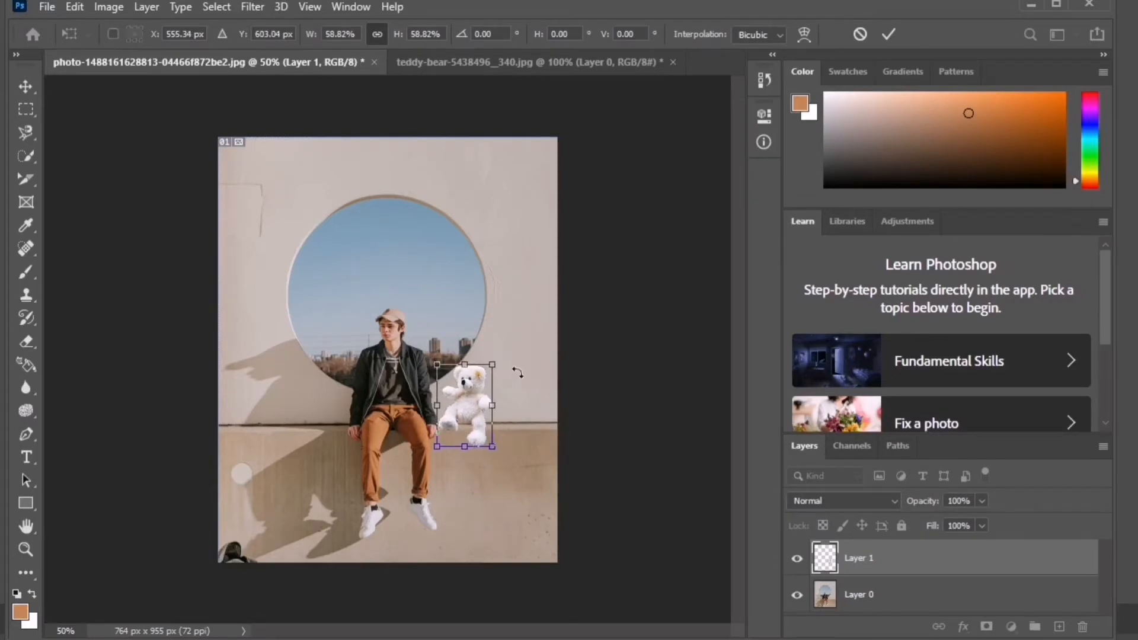
left_click_drag(498, 361, 331, 403)
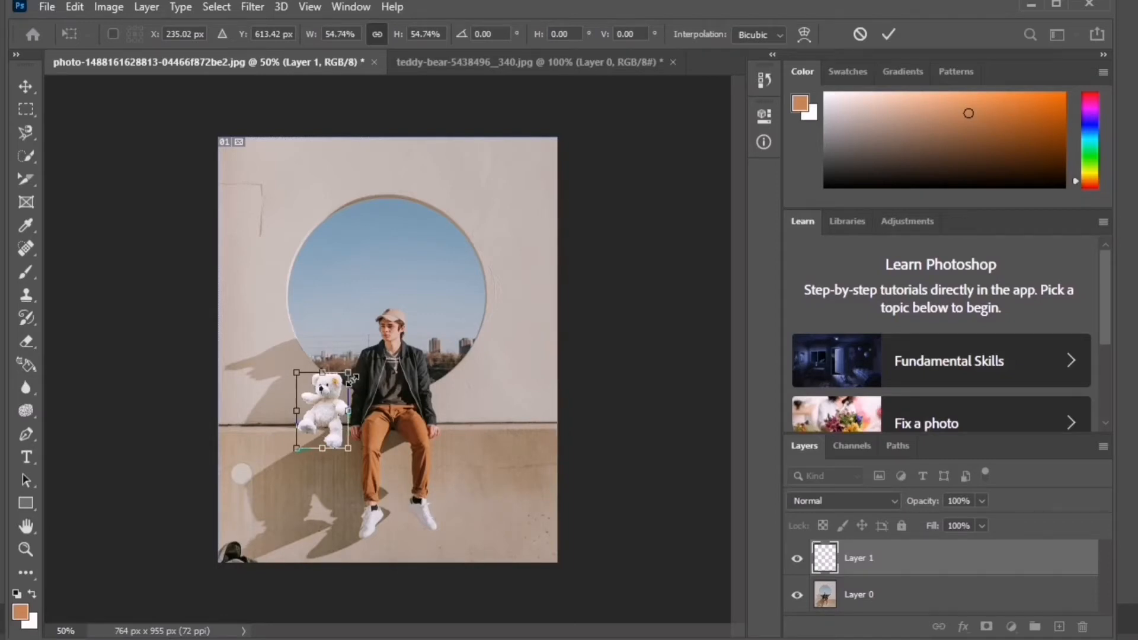
left_click_drag(351, 374, 343, 381)
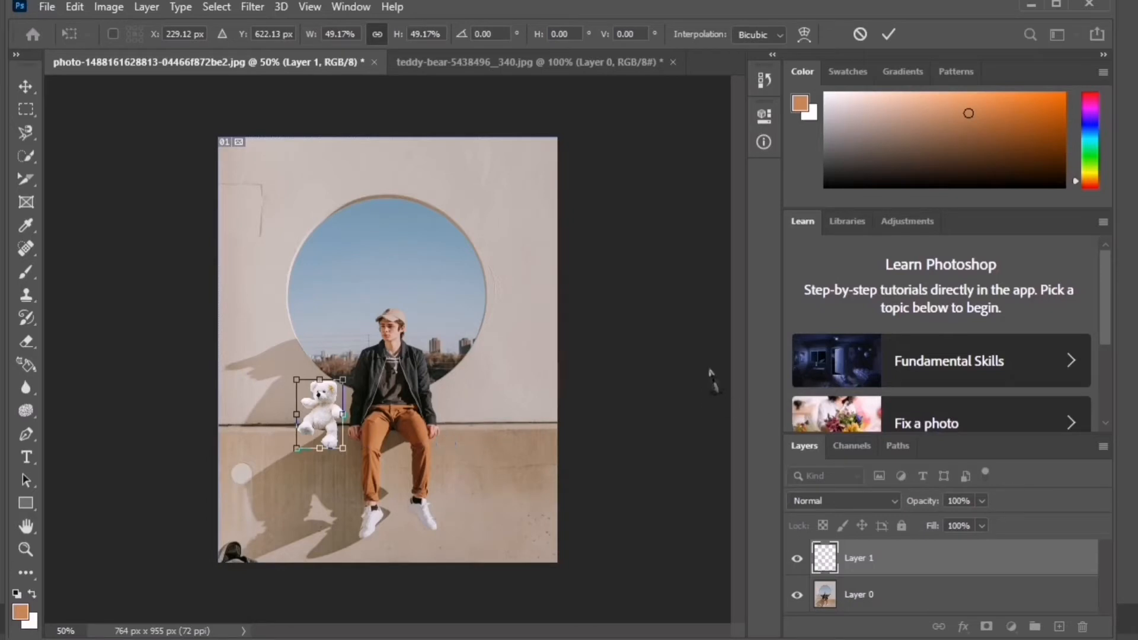
key("Return")
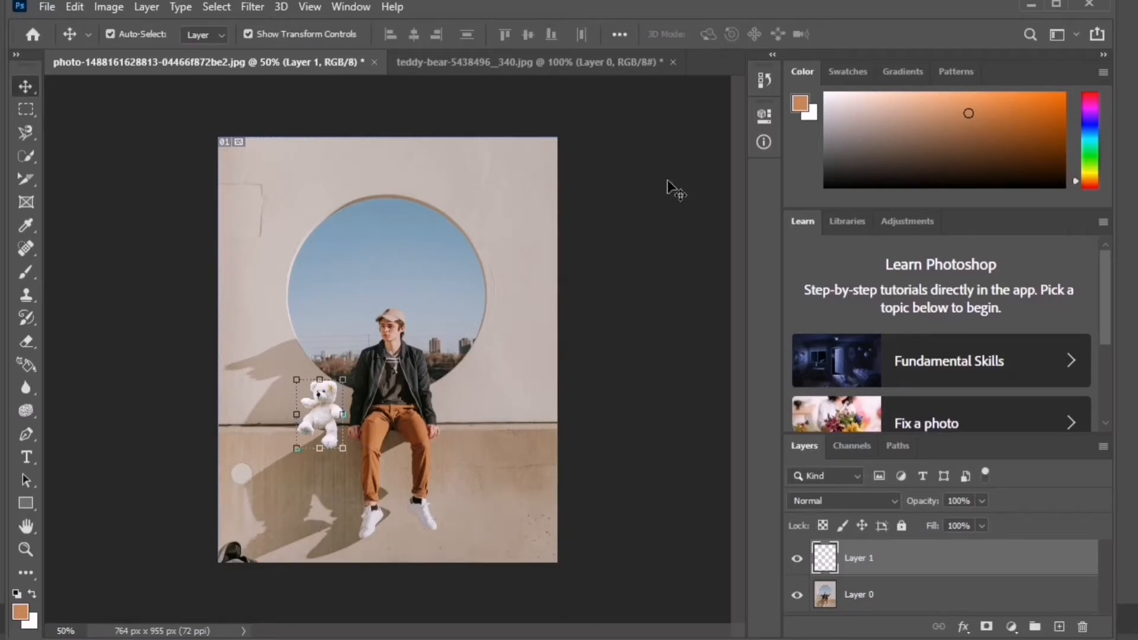
- Close the teddy bear file without saving its changes and make Layer 0 of the man's photo active
left_click(672, 61)
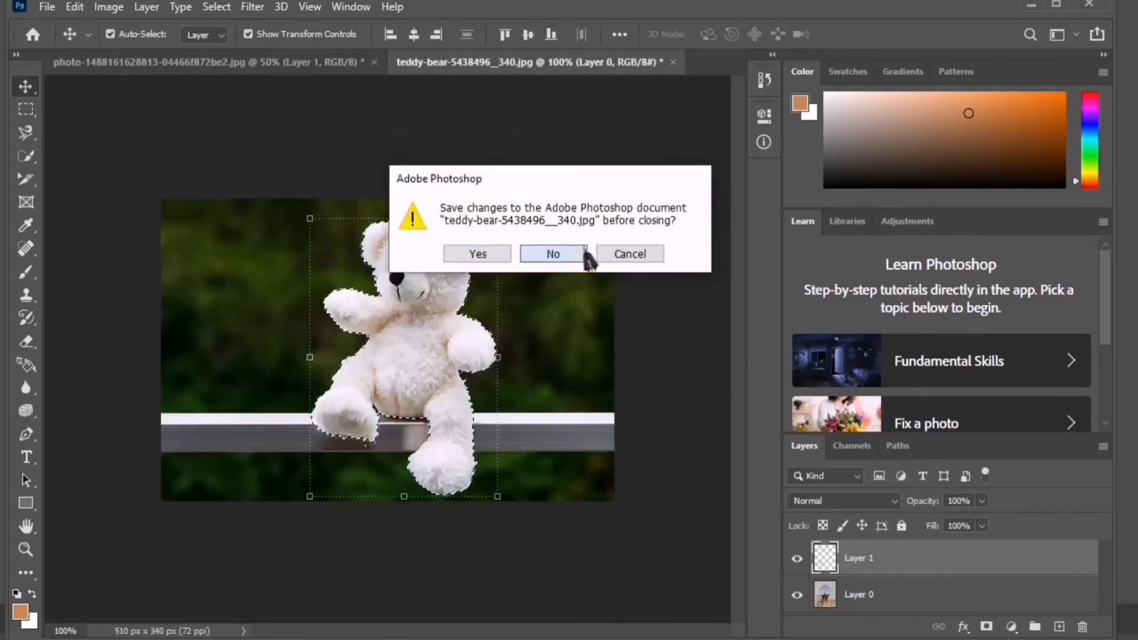
left_click(546, 255)
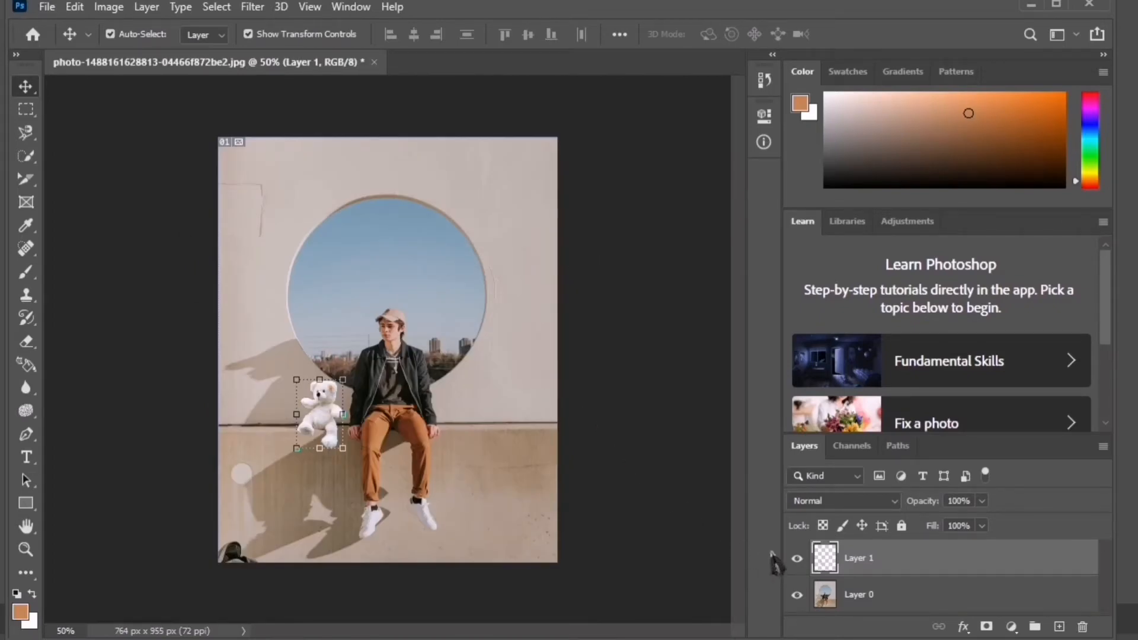
left_click(879, 594)
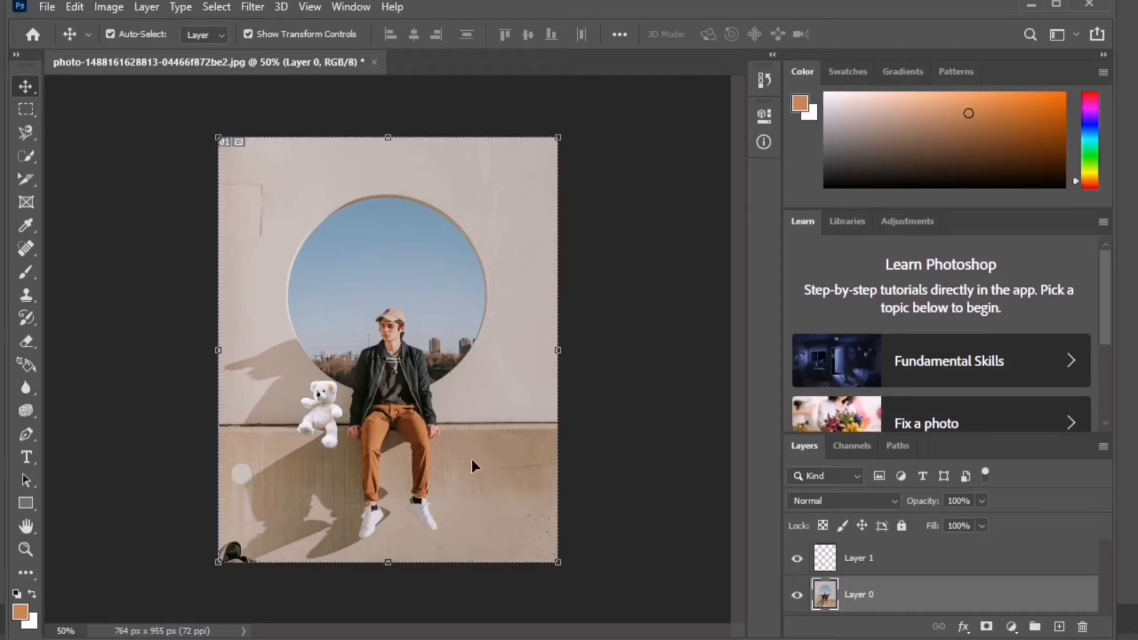
- Sample different areas of the sky and skyline inside the circular opening with the Magic Wand tool at tolerance 32
left_click_drag(25, 156, 77, 180)
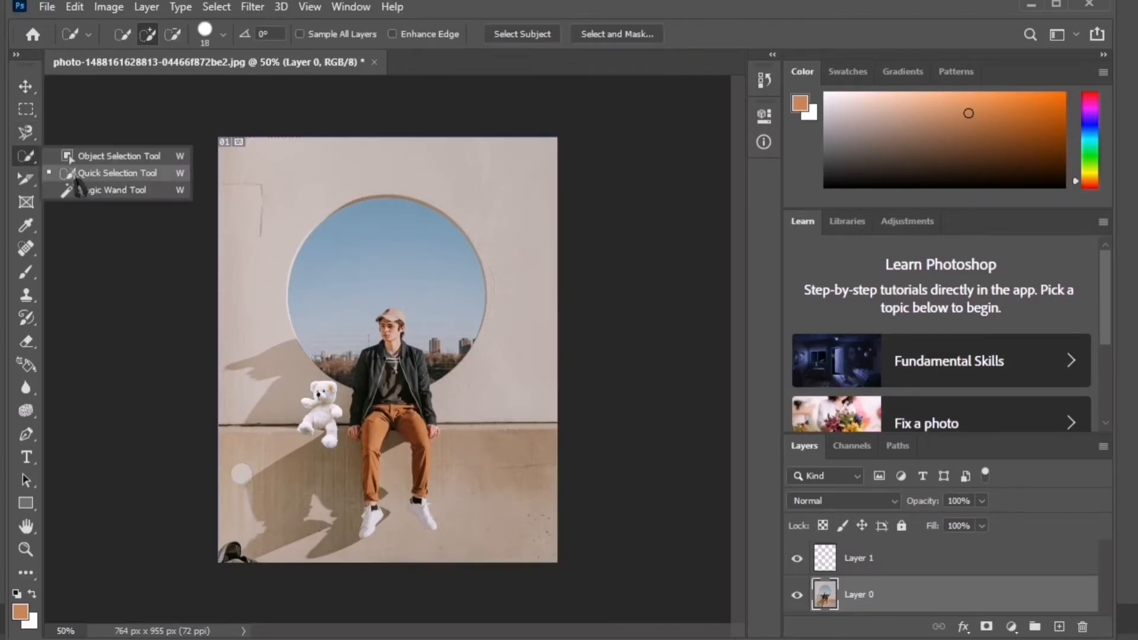
left_click(131, 191)
left_click(400, 300)
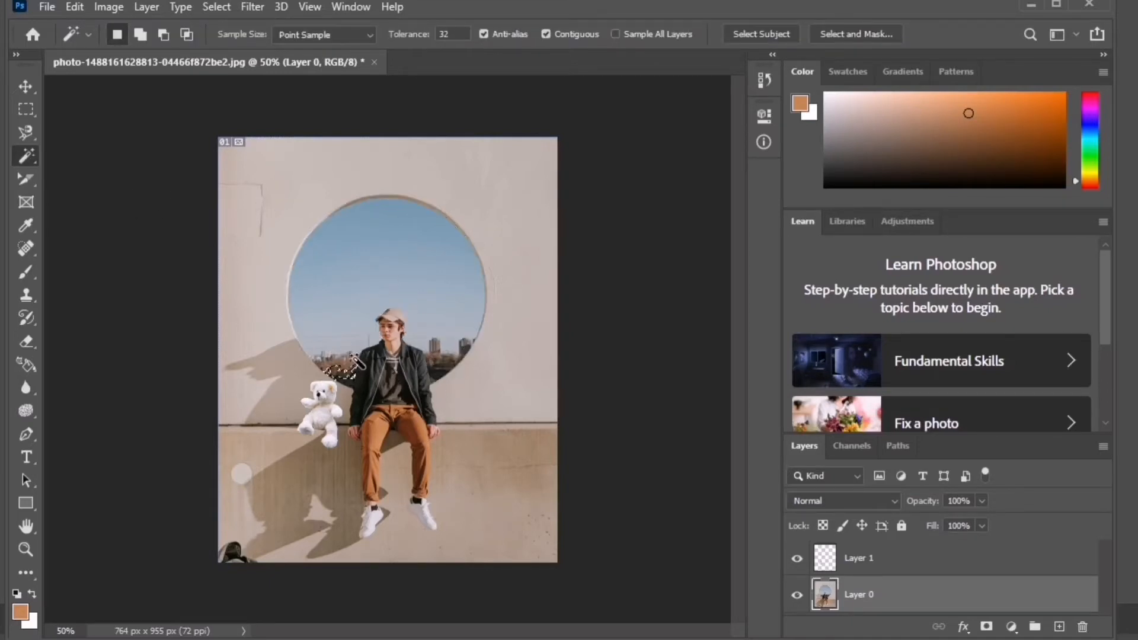
left_click(408, 304)
left_click(429, 255)
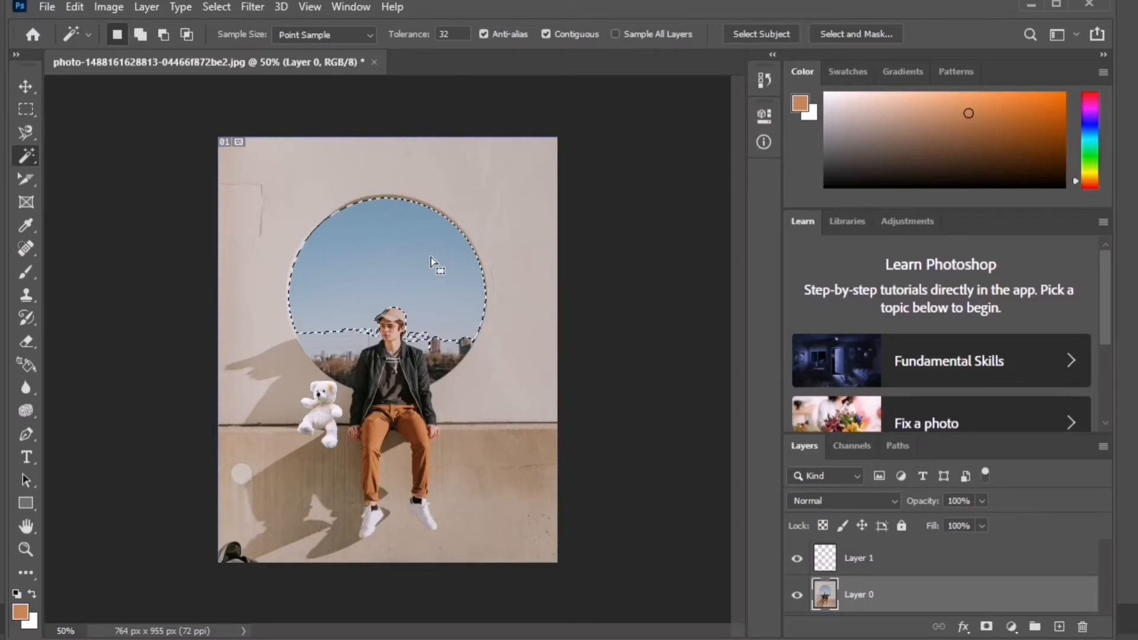
left_click(431, 351)
left_click(442, 348)
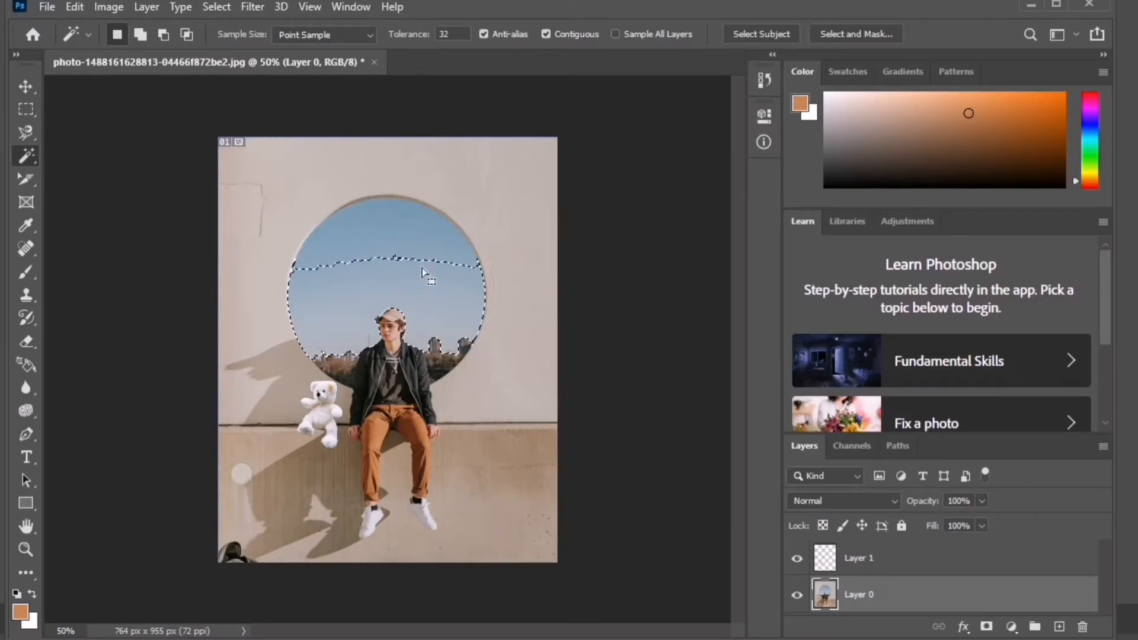
- Select the light wall surrounding the circular opening by sampling several points on it with the Magic Wand tool
left_click(366, 176)
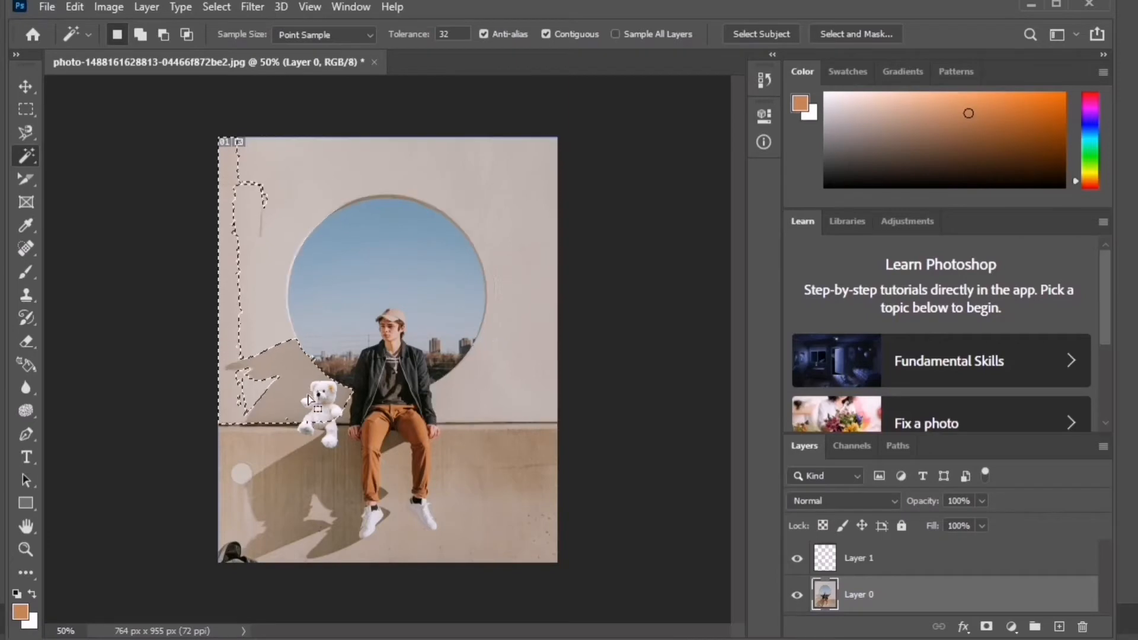
left_click(296, 197)
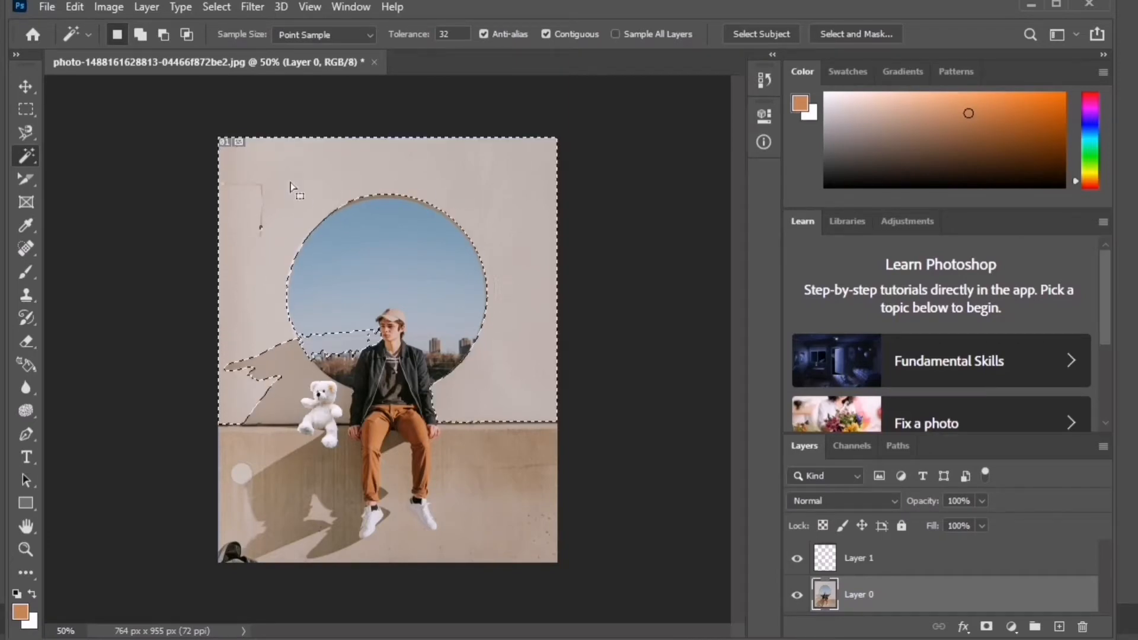
left_click(263, 232)
left_click(262, 238)
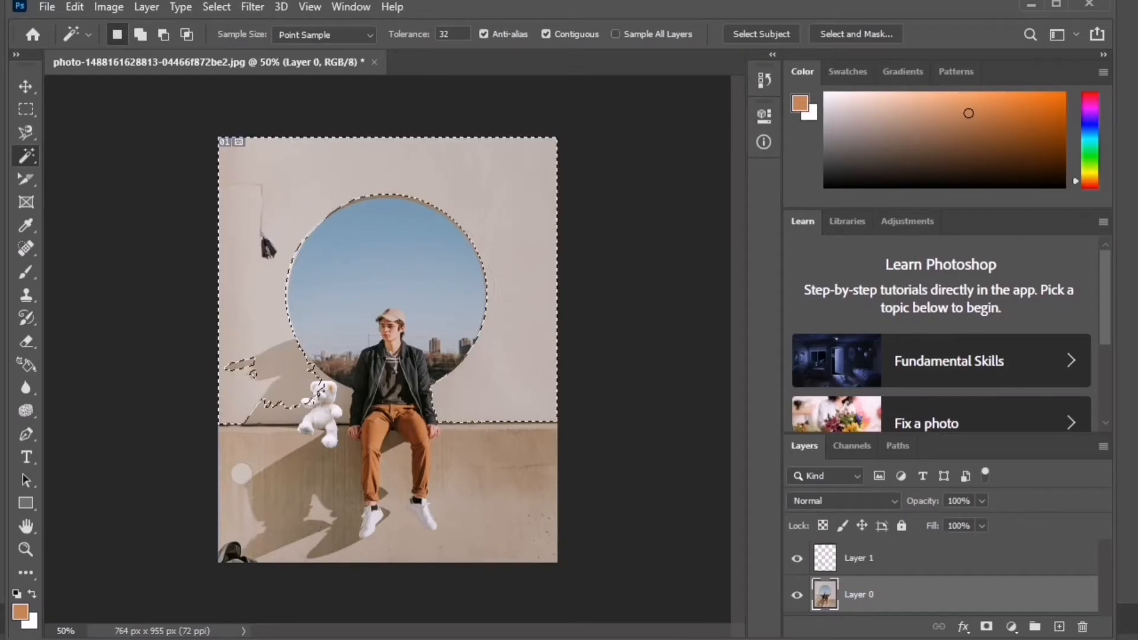
- Shift the photo on Layer 0 upward with the Move tool while the wall selection is active
left_click(26, 86)
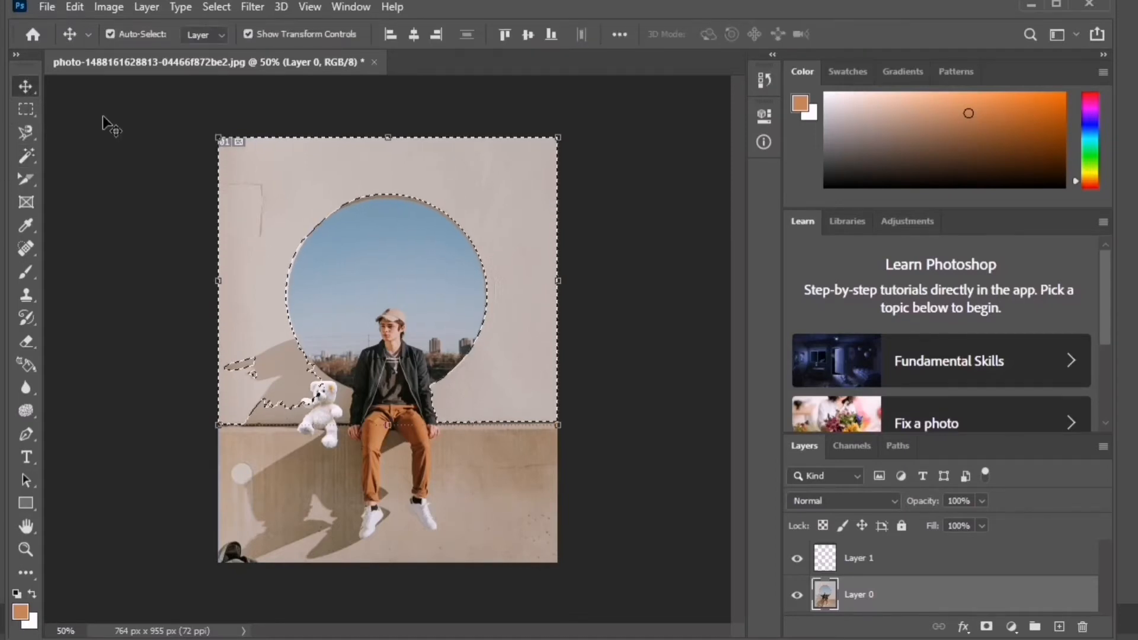
left_click_drag(463, 300, 342, 258)
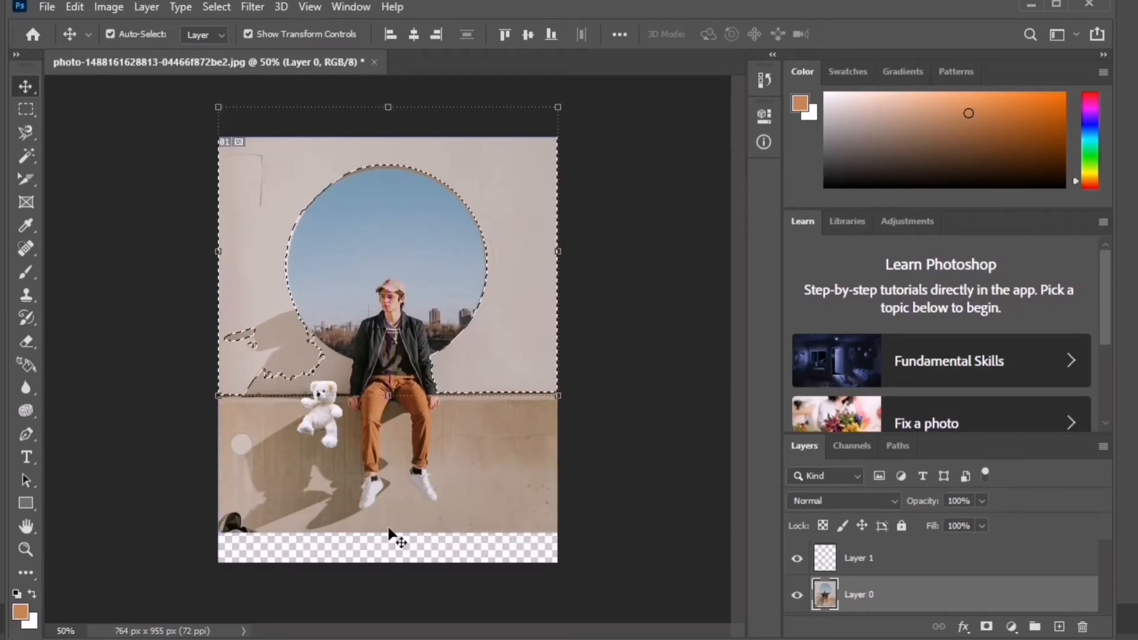
- Try to move the photo on Layer 0 again with the Move tool, and undo the shift
left_click_drag(389, 534, 392, 614)
key("ctrl+z")
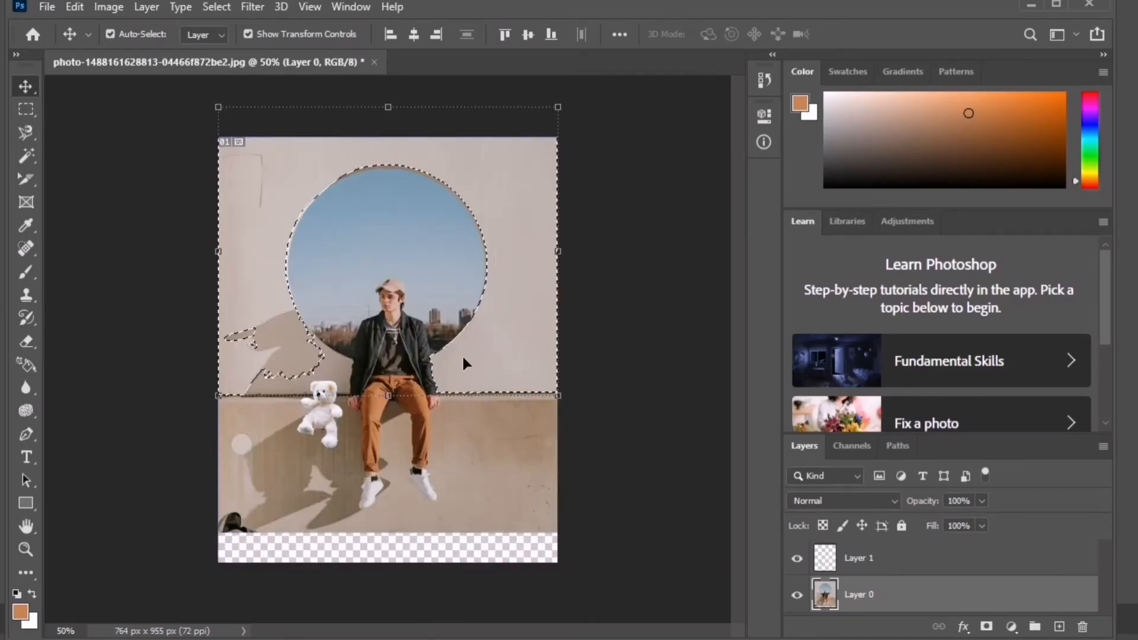
left_click_drag(461, 354, 500, 355)
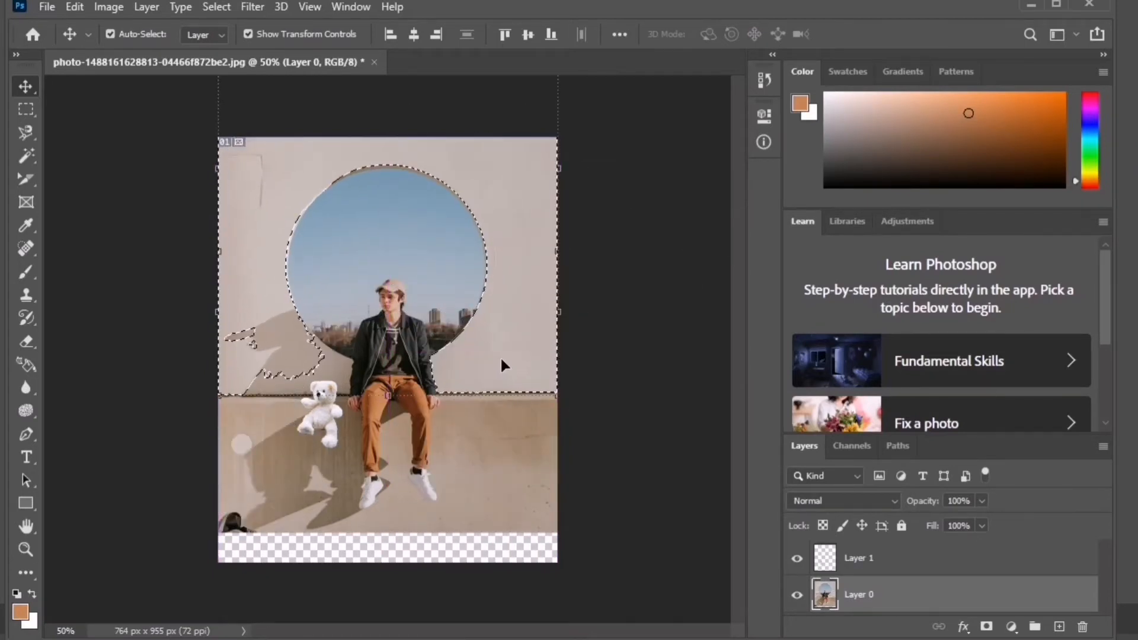
key("ctrl+z")
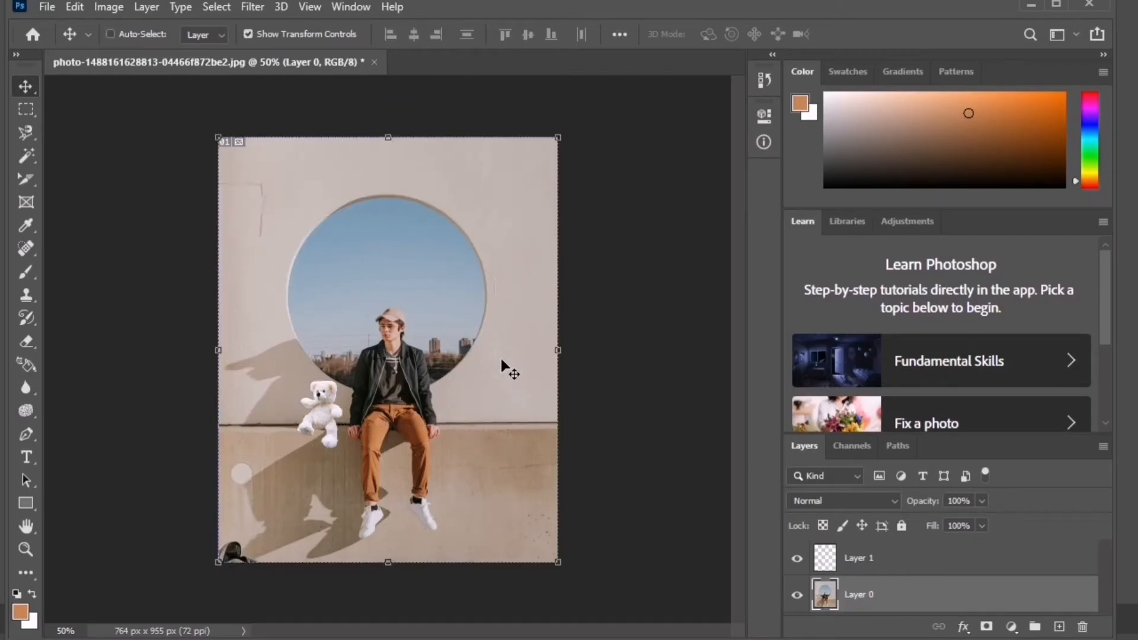
- Undo the photo's upward move and the wall selections on Layer 0 until nothing is selected
key("ctrl+shift+z")
key("ctrl+z")
key("ctrl+z")
key("ctrl+z")
key("ctrl+z")
key("ctrl+z")
key("ctrl+z")
key("ctrl+z")
key("ctrl+z")
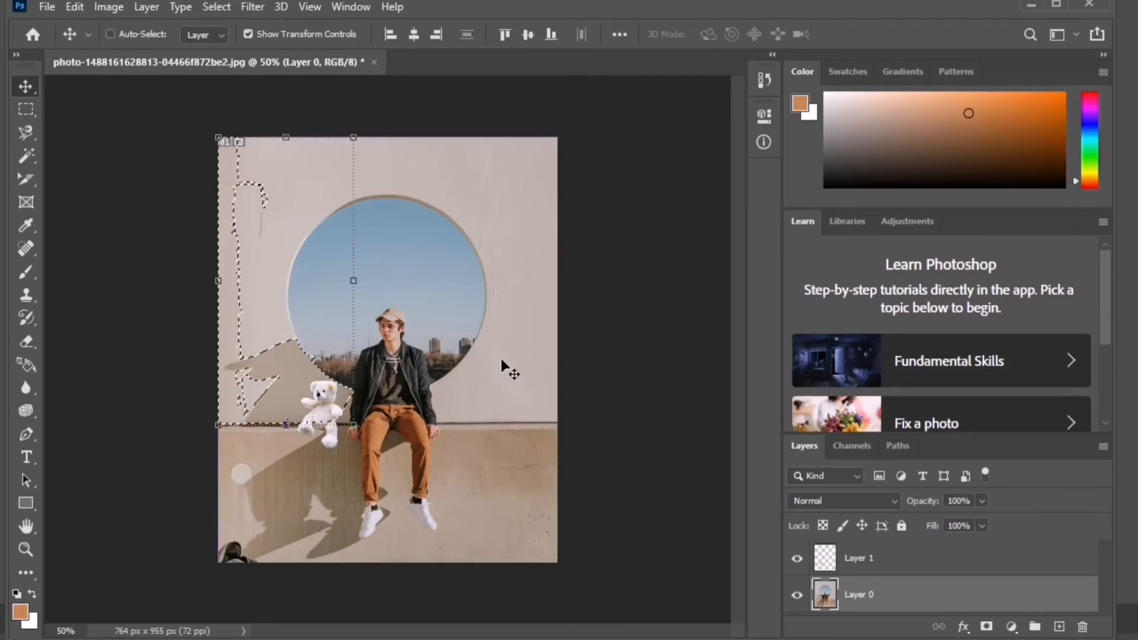
key("ctrl+z")
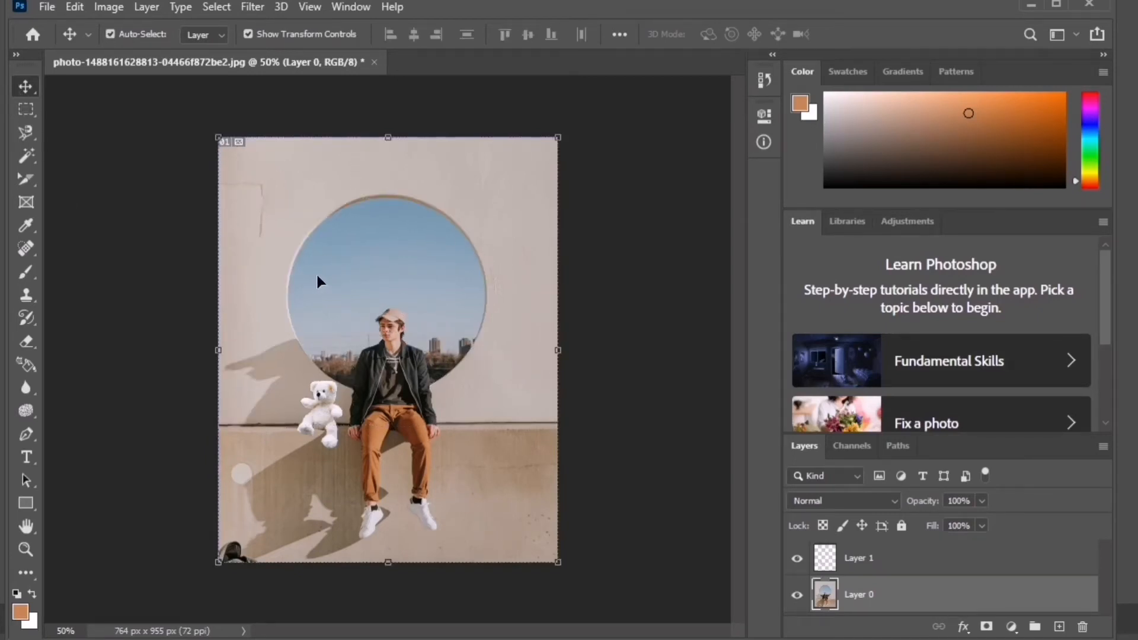
- Crop the photo with the Crop tool to a rectangle slightly inside its edges, keeping the man and the circular opening
left_click(25, 179)
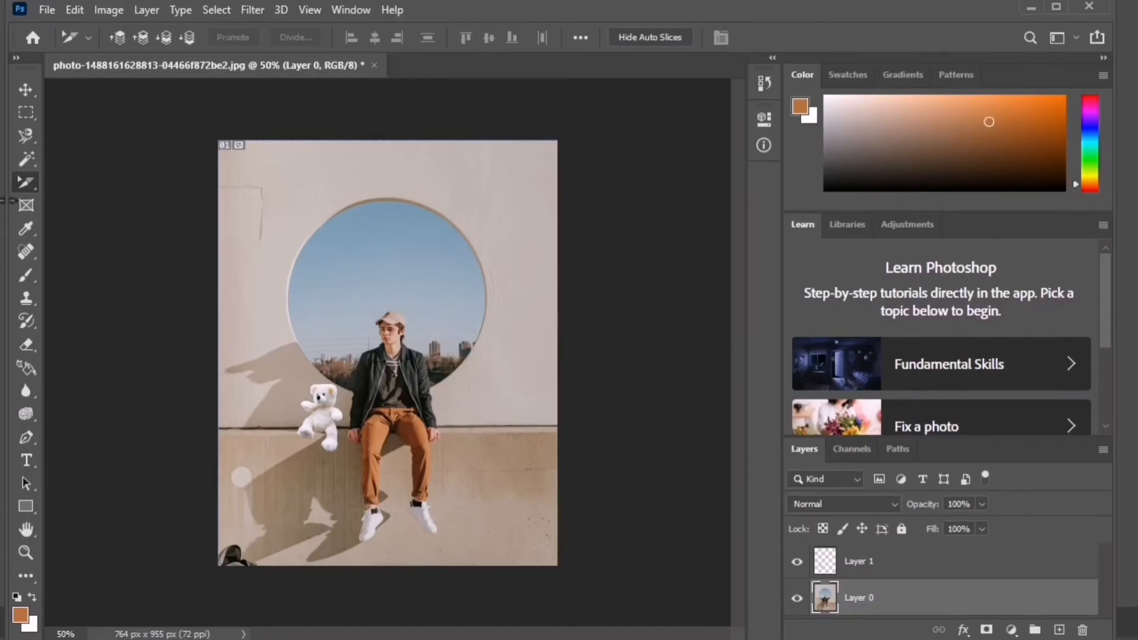
left_click(26, 156)
left_click(27, 183)
left_click_drag(28, 189, 83, 183)
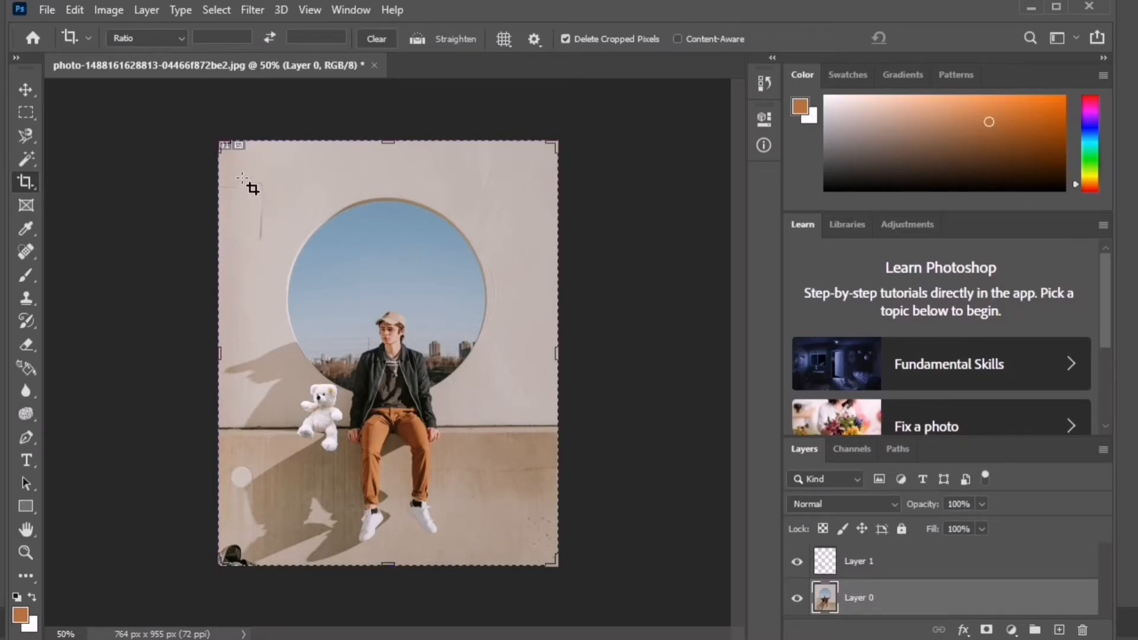
left_click_drag(241, 176, 532, 562)
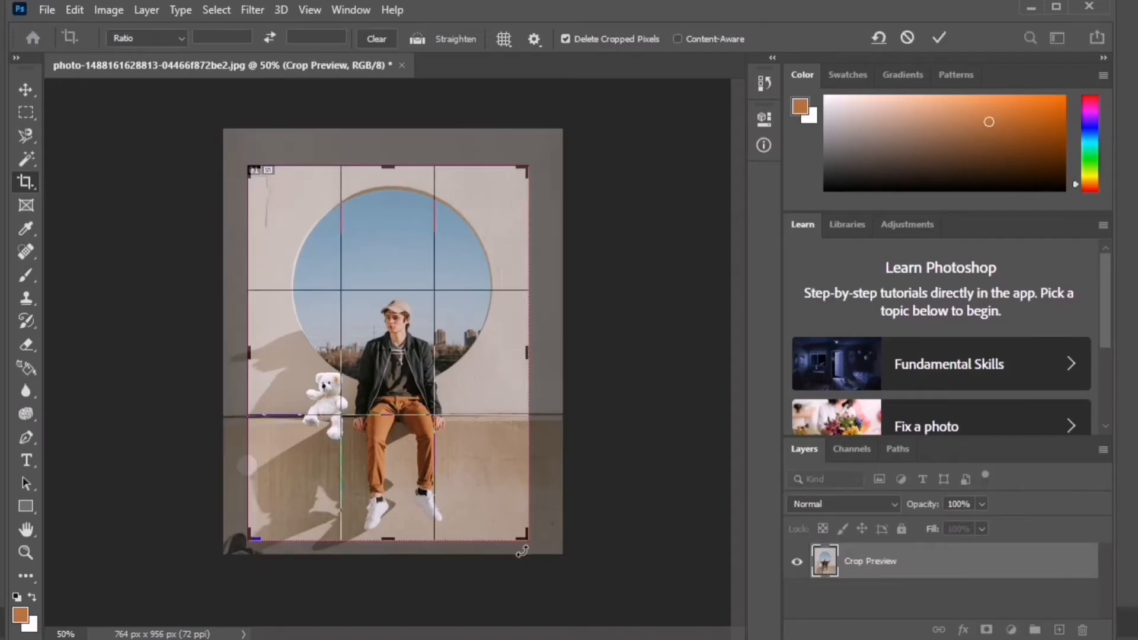
key("Return")
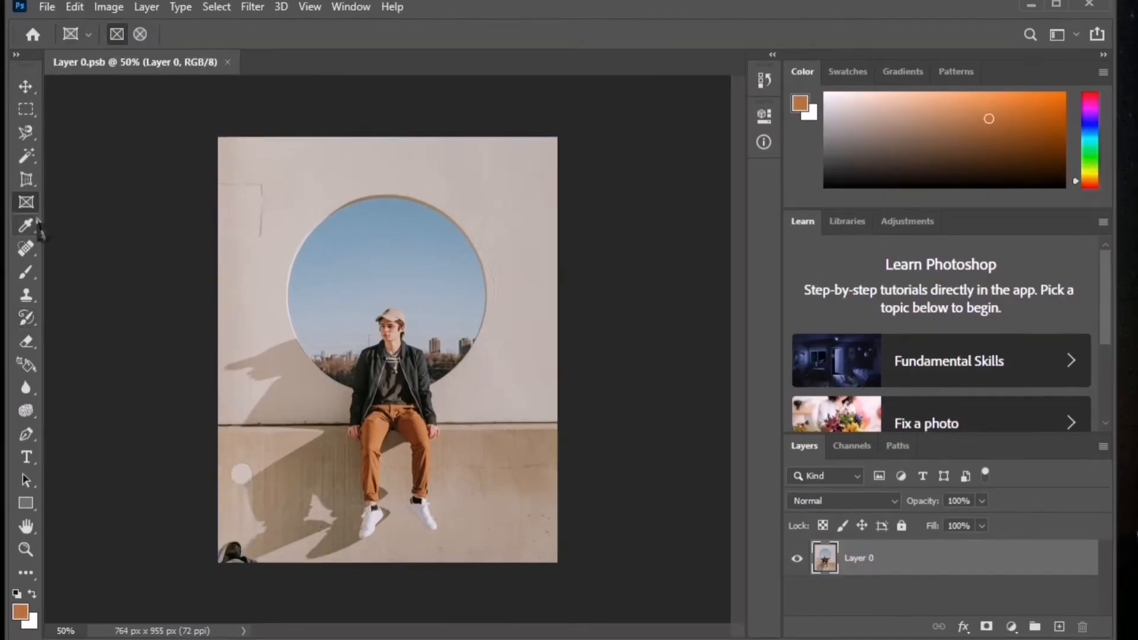
- Draw a rectangular frame slightly inside the photo's edges in Layer 0.psb with the Frame tool
left_click_drag(252, 177, 515, 551)
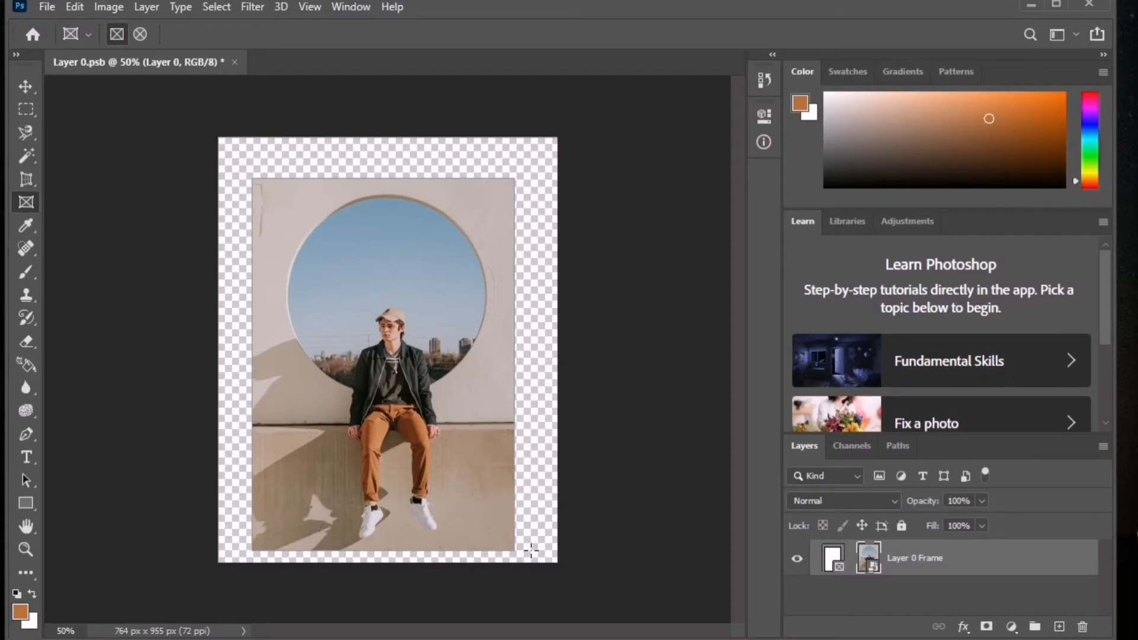
right_click(308, 179)
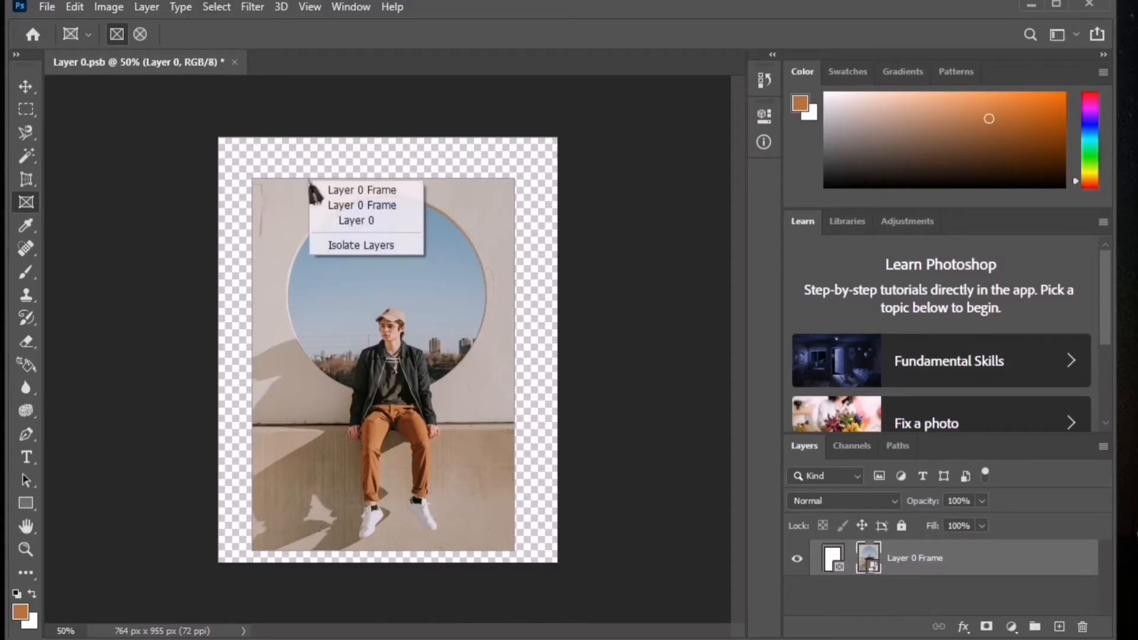
left_click(299, 202)
- Shift the photo to different positions inside its frame, and undo the changes back to the unframed layer
left_click_drag(295, 214, 334, 317)
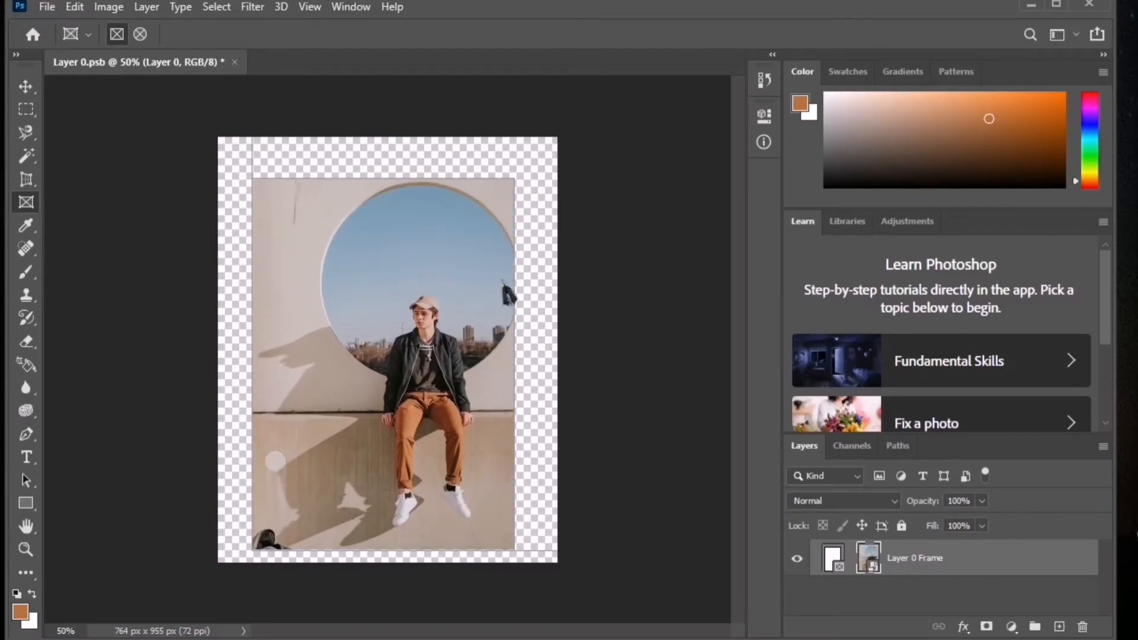
left_click_drag(438, 307, 446, 327)
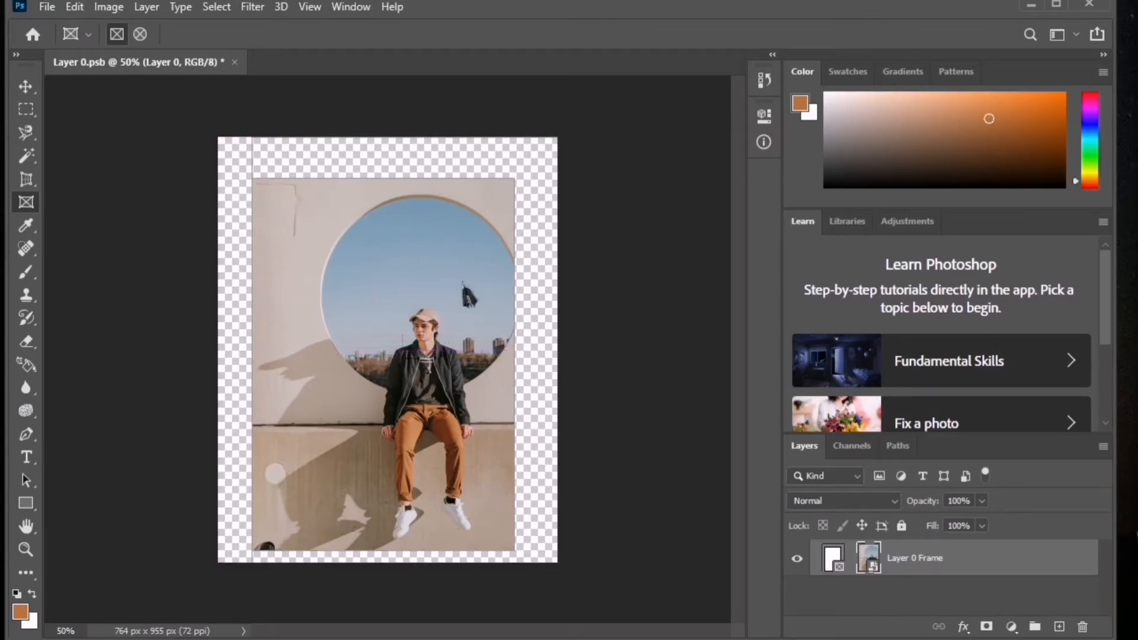
left_click_drag(465, 286, 468, 288)
left_click_drag(468, 289, 472, 296)
left_click_drag(451, 291, 449, 279)
key("ctrl+z")
key("ctrl+z")
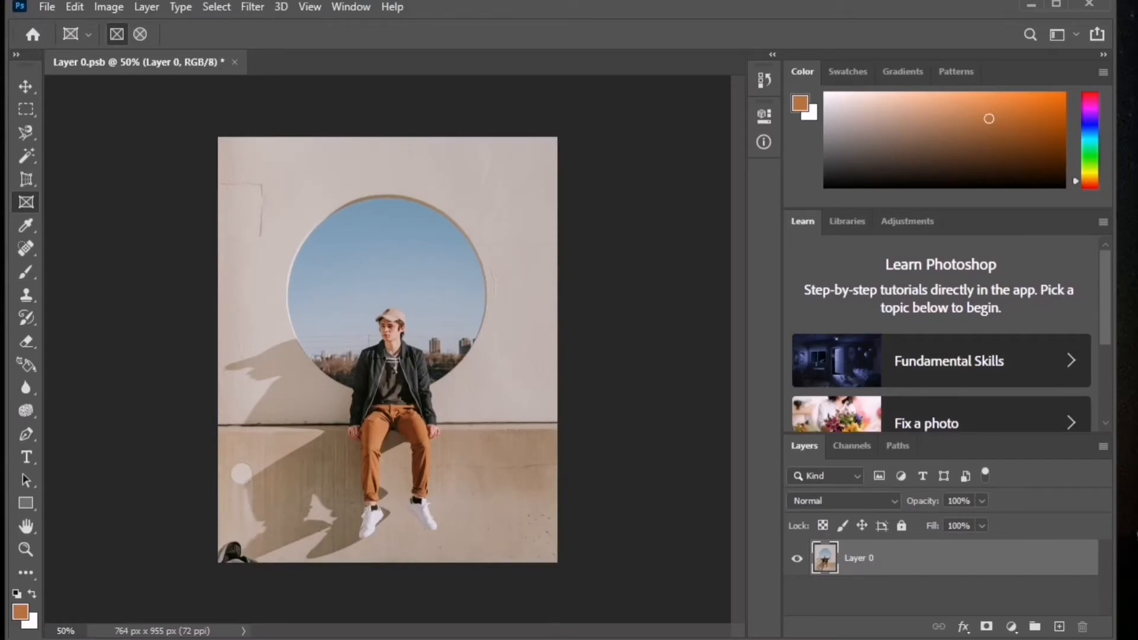
- Sample colours from the man's face, the skyline, the walls and the shoe for the foreground colour, and discard the choice
left_click(27, 227)
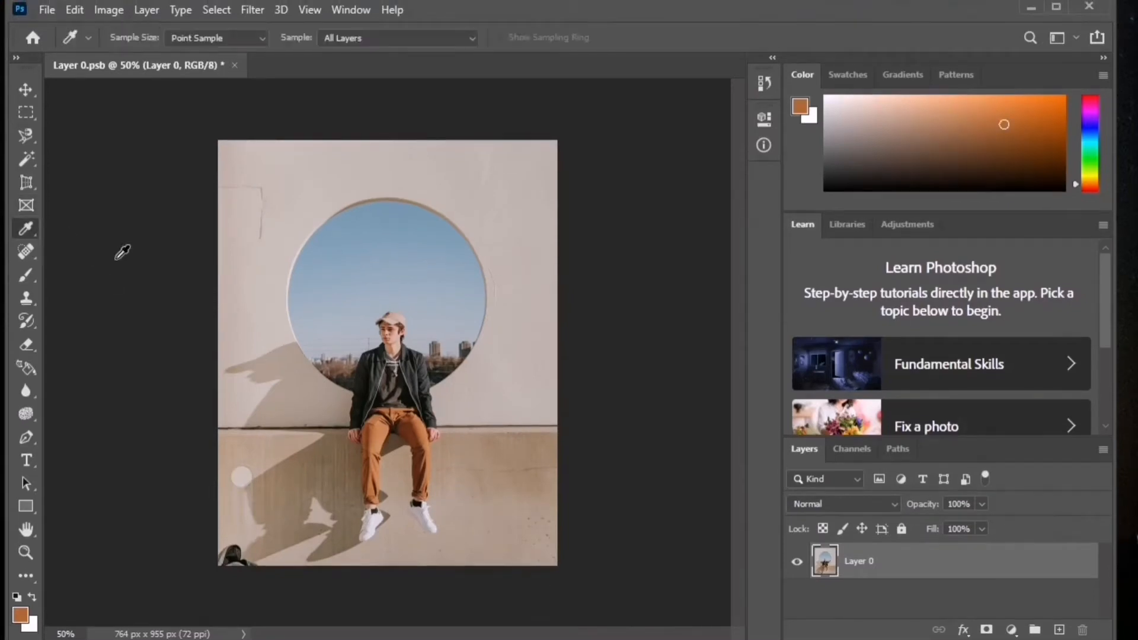
left_click(21, 616)
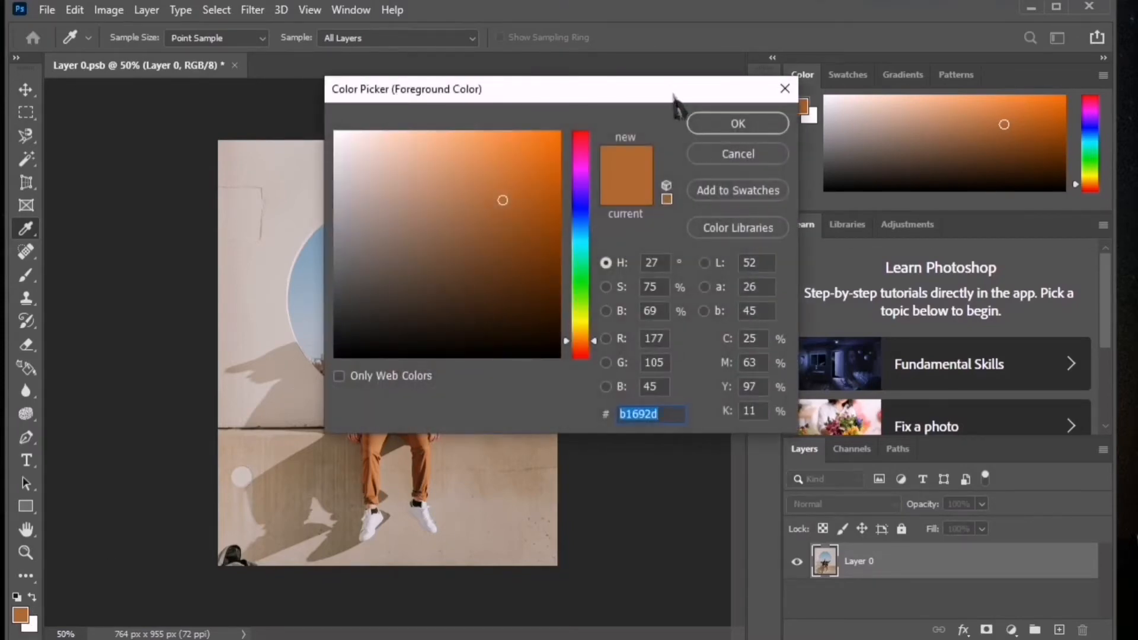
left_click_drag(675, 92, 948, 193)
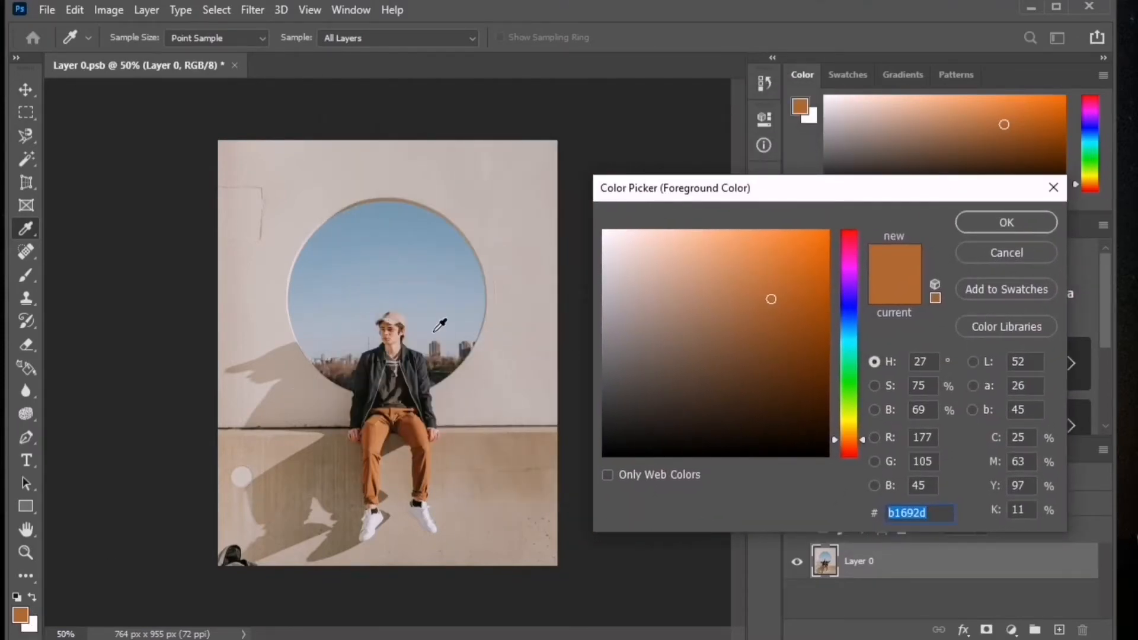
left_click(401, 328)
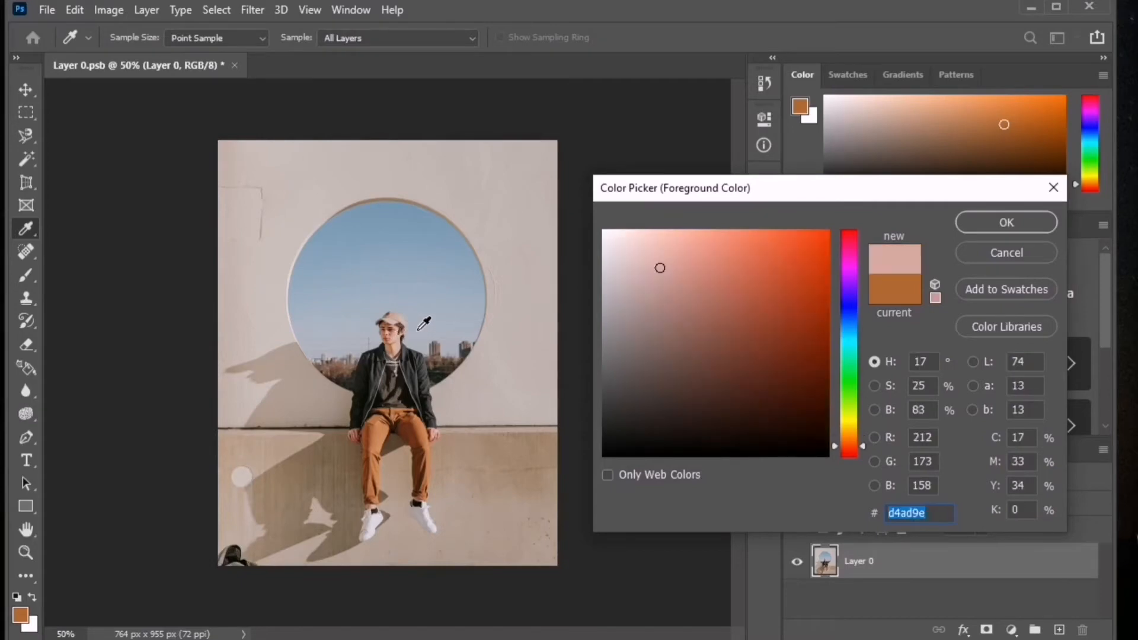
left_click(424, 324)
left_click(464, 344)
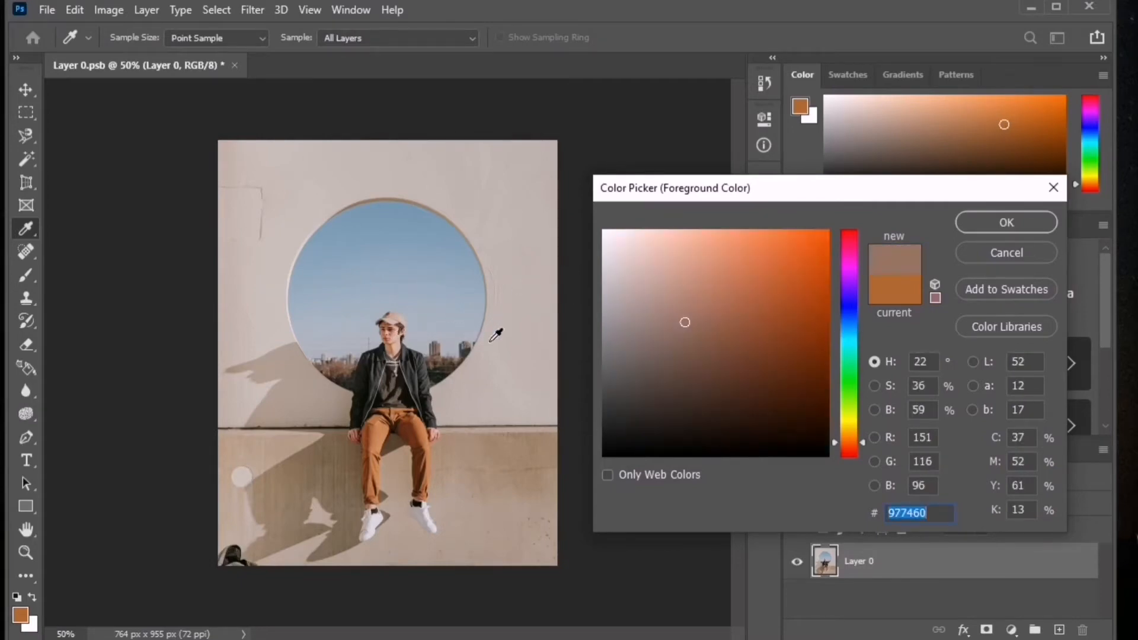
left_click(480, 158)
left_click(248, 466)
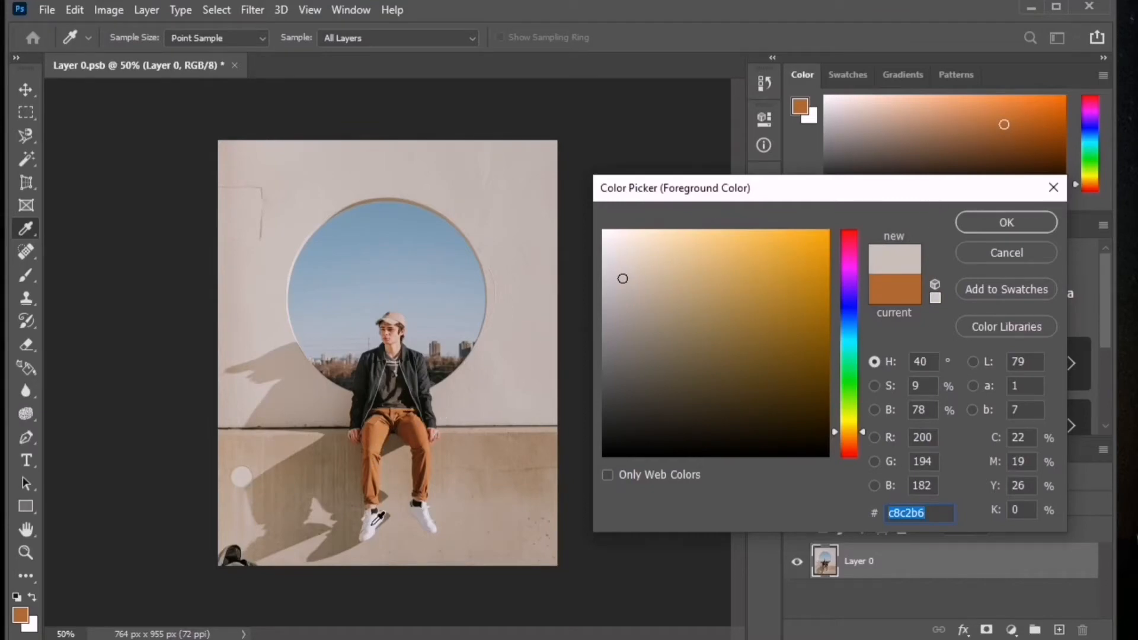
left_click(380, 515)
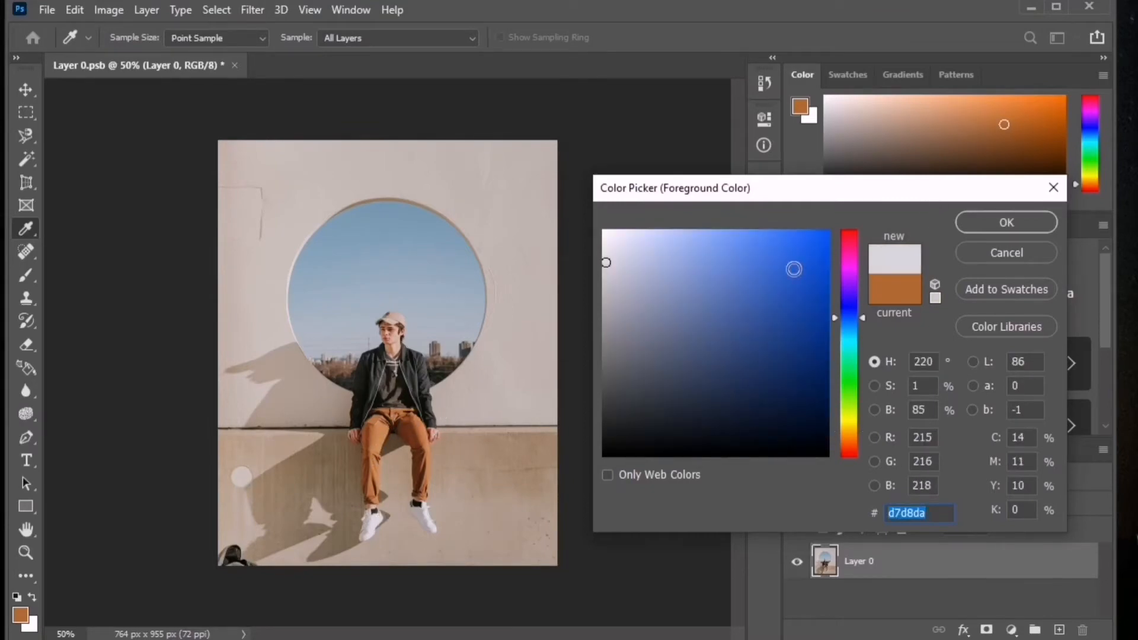
left_click(1010, 250)
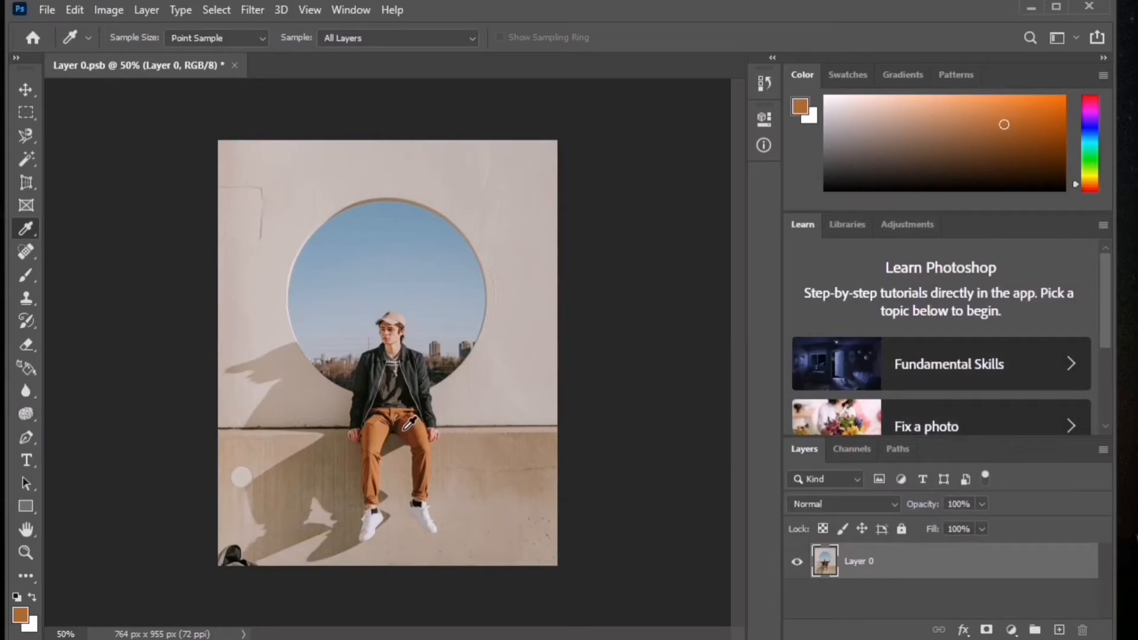
right_click(26, 229)
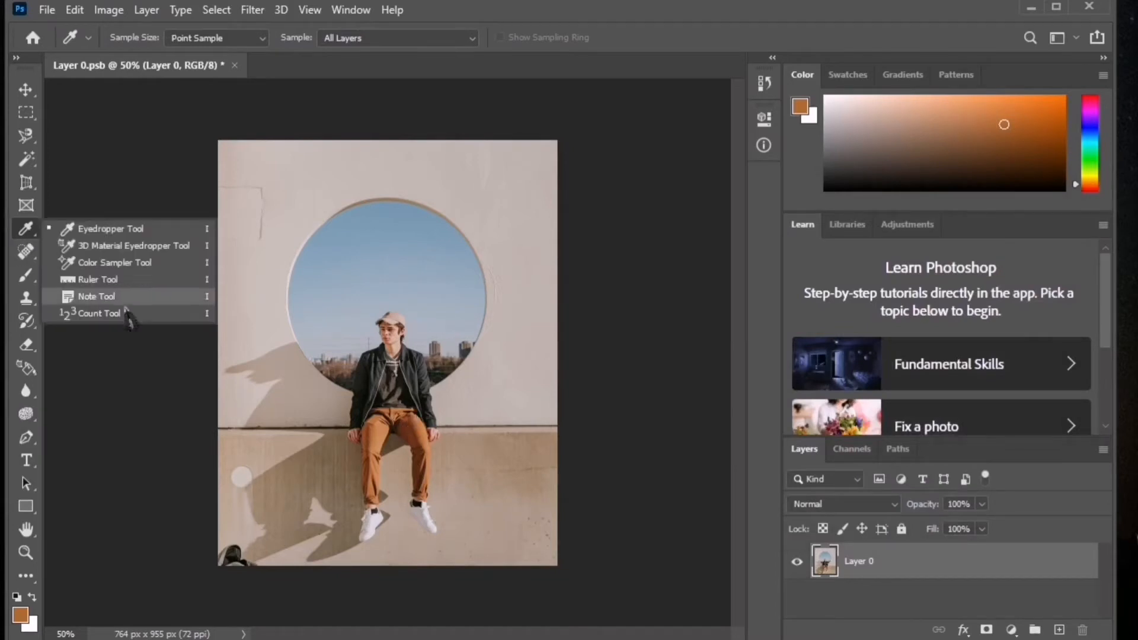
left_click(28, 231)
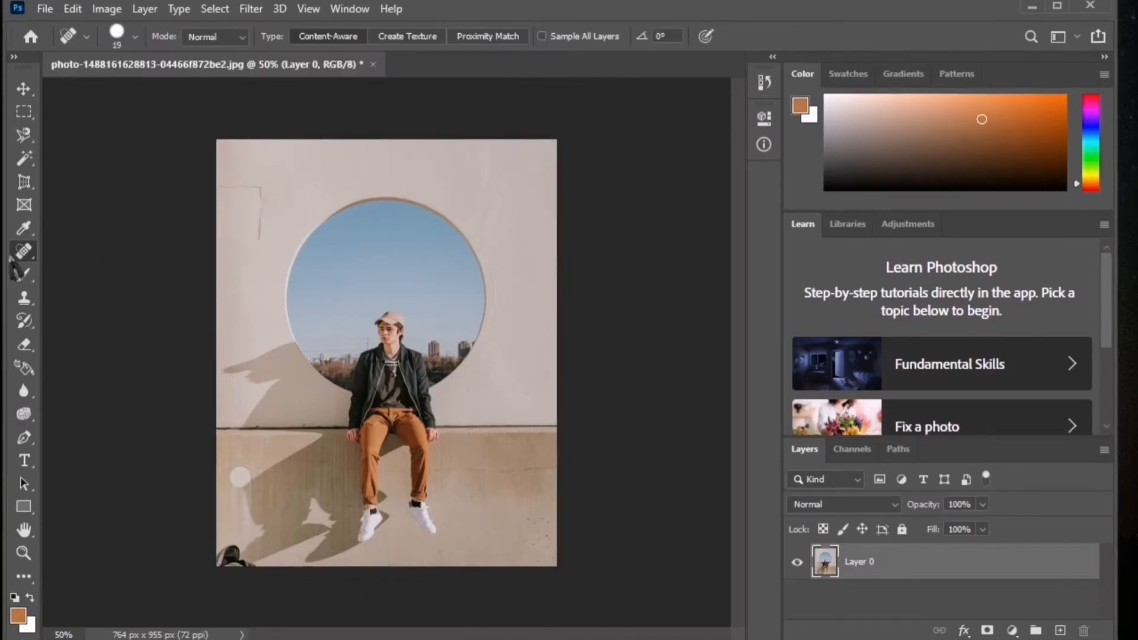
- Paint out the tip of the shadow beside the circular opening with the Spot Healing Brush, and undo the repair
right_click(24, 251)
left_click(71, 257)
mouse_move(230, 366)
left_mouse_down()
mouse_move(249, 386)
mouse_move(252, 364)
mouse_move(259, 386)
mouse_move(269, 383)
mouse_move(258, 357)
mouse_move(247, 362)
mouse_move(264, 358)
mouse_move(272, 373)
mouse_move(265, 377)
left_mouse_up()
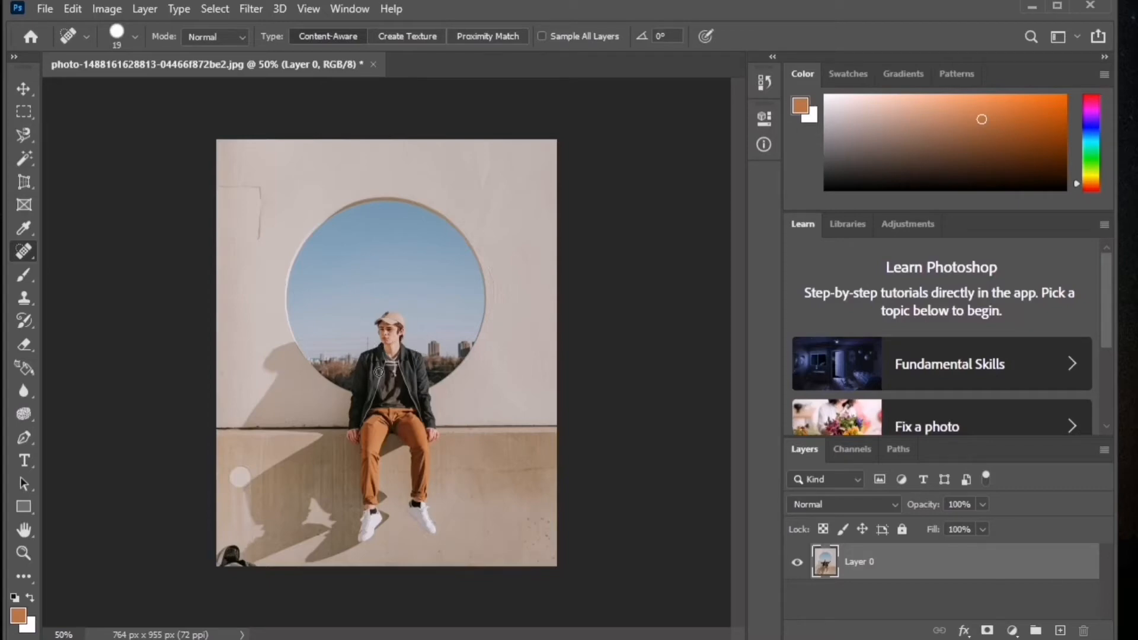
key("ctrl+z")
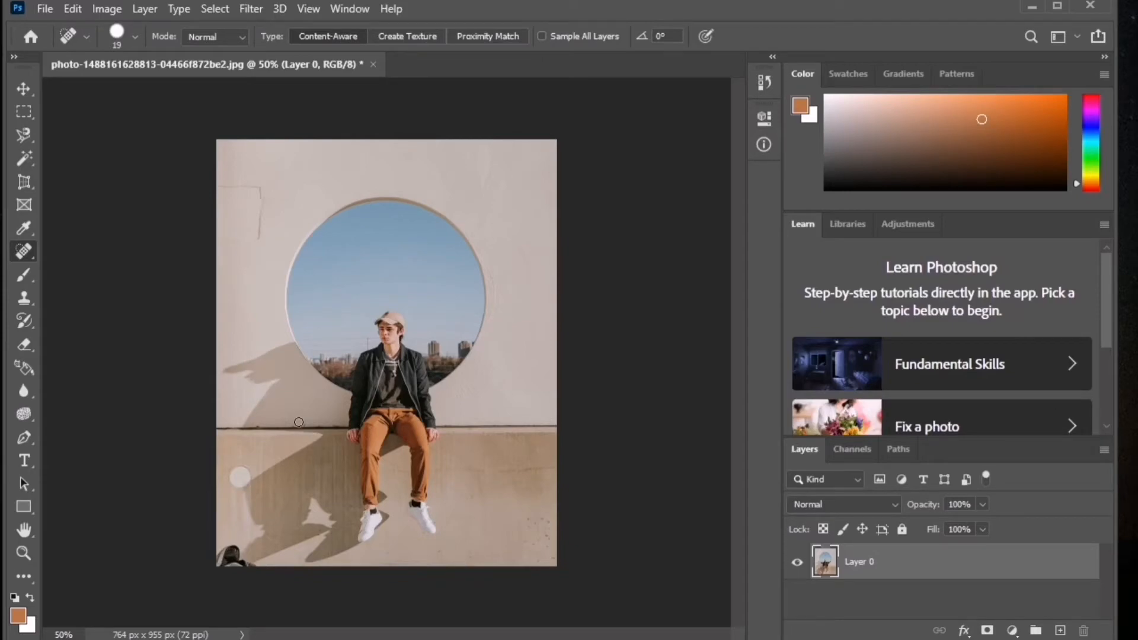
- Try the Healing Brush on the area around the man's shoes and trouser hem, and undo the strokes
right_click(41, 255)
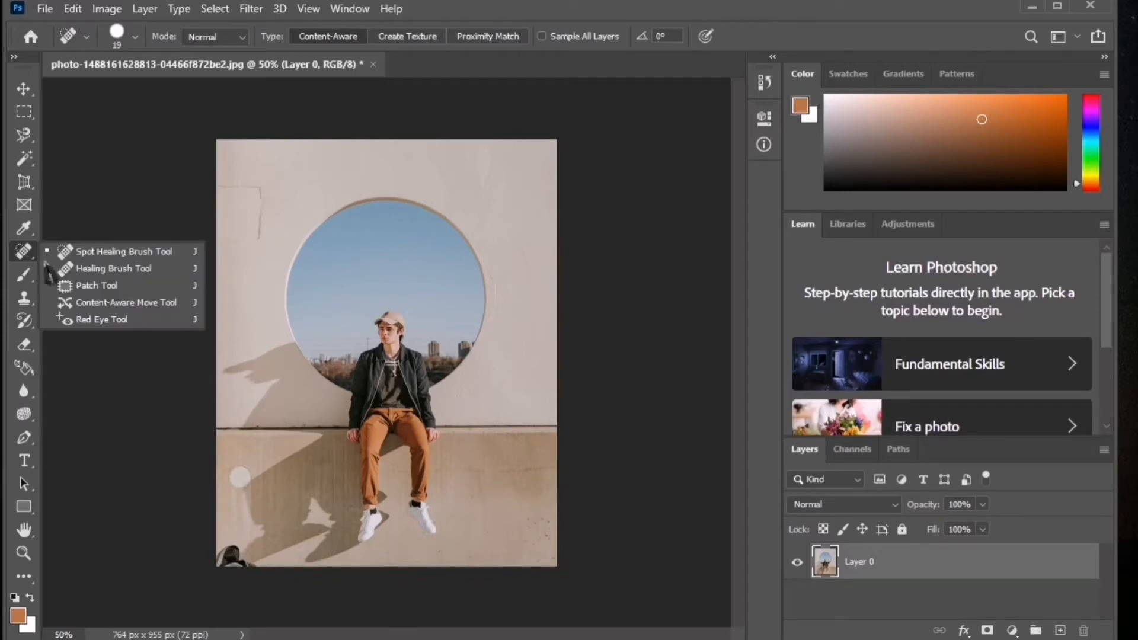
left_click(98, 266)
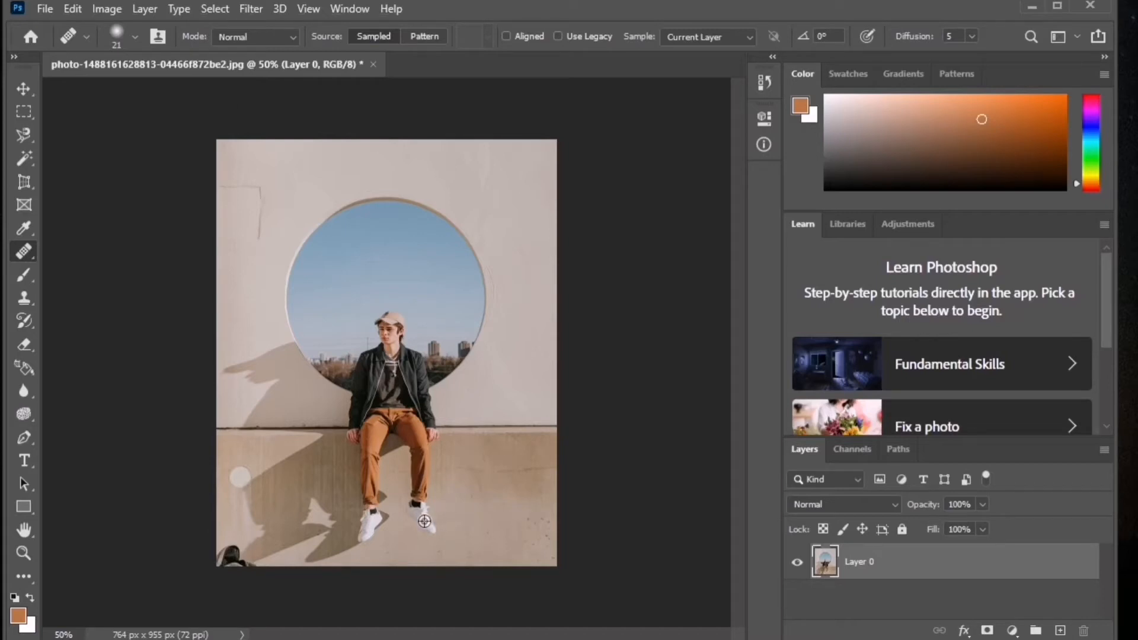
mouse_move(420, 516)
left_mouse_down()
mouse_move(411, 522)
mouse_move(418, 503)
mouse_move(417, 517)
left_mouse_up()
left_click_drag(415, 495, 423, 483)
mouse_move(394, 520)
left_mouse_down()
mouse_move(428, 519)
mouse_move(417, 473)
mouse_move(403, 476)
mouse_move(410, 505)
left_mouse_up()
key("ctrl+z")
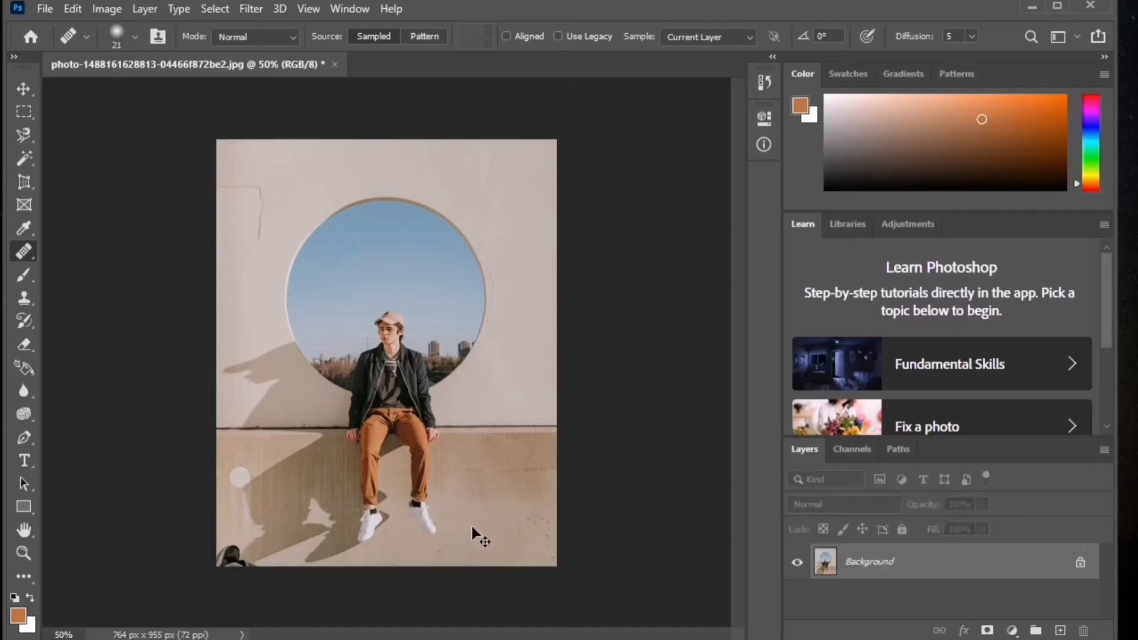
- Unlock the Background layer and replace the upper-left part of the circular opening with the man's upper body using the Patch tool
left_click(1081, 563)
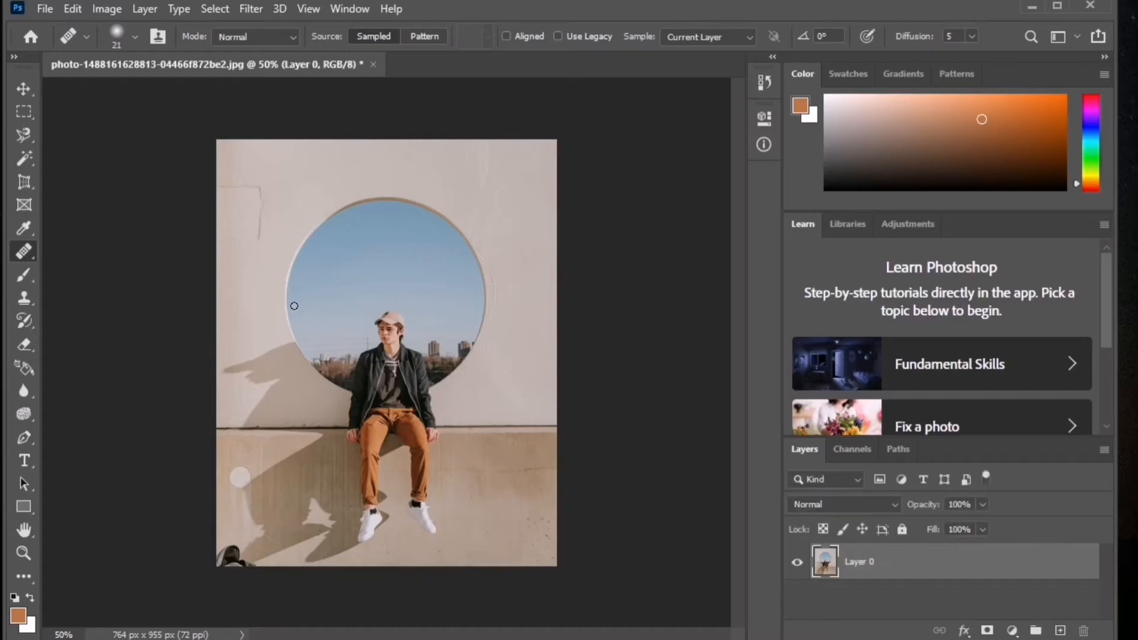
right_click(25, 253)
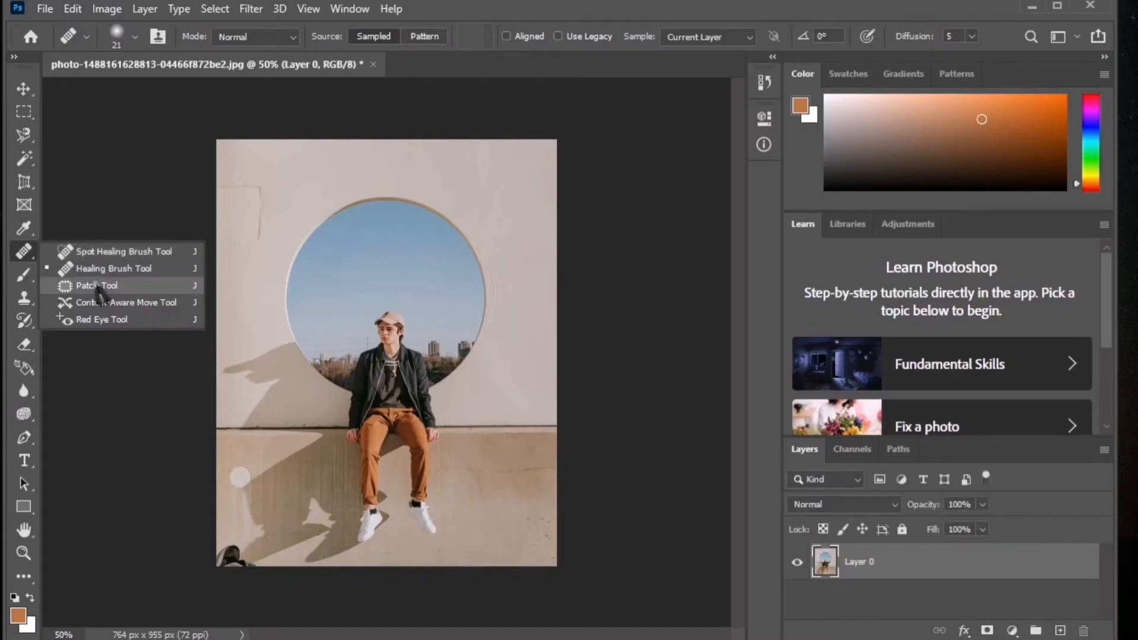
left_click(97, 287)
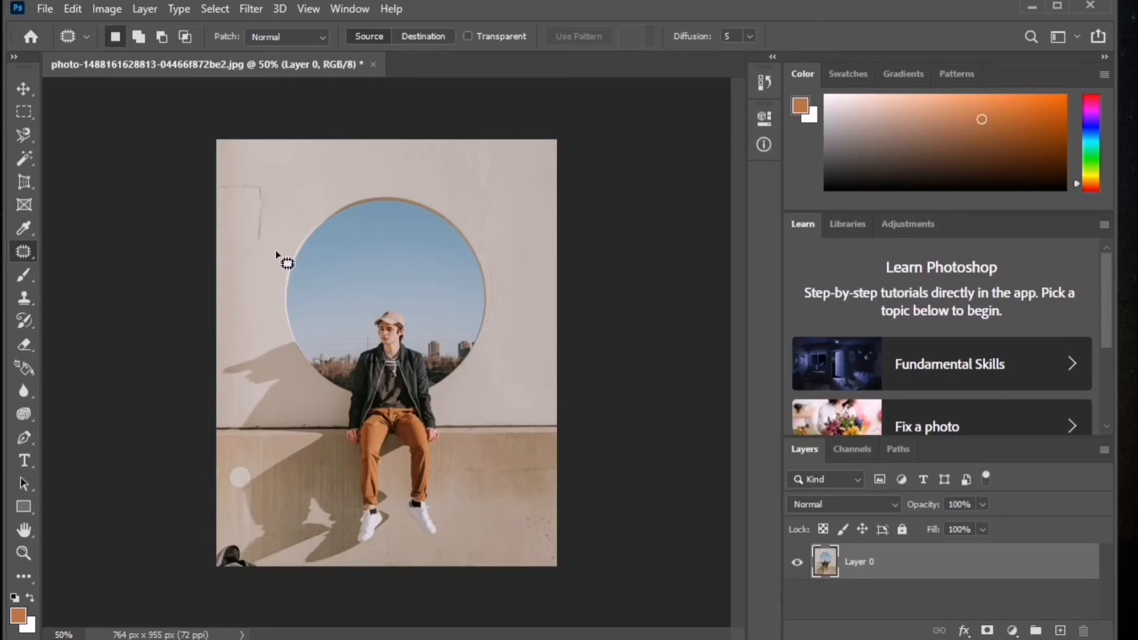
left_click_drag(284, 226, 289, 290)
mouse_move(303, 333)
left_mouse_down()
mouse_move(412, 288)
mouse_move(434, 251)
left_mouse_up()
left_click_drag(418, 188, 284, 226)
left_click_drag(375, 262, 395, 342)
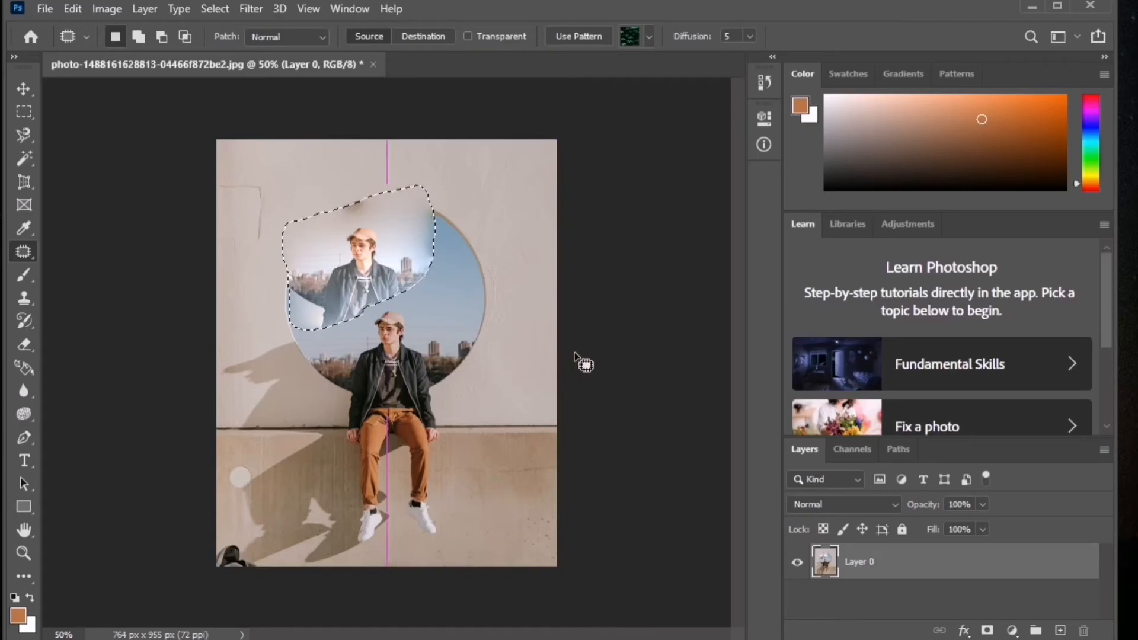
key("ctrl+d")
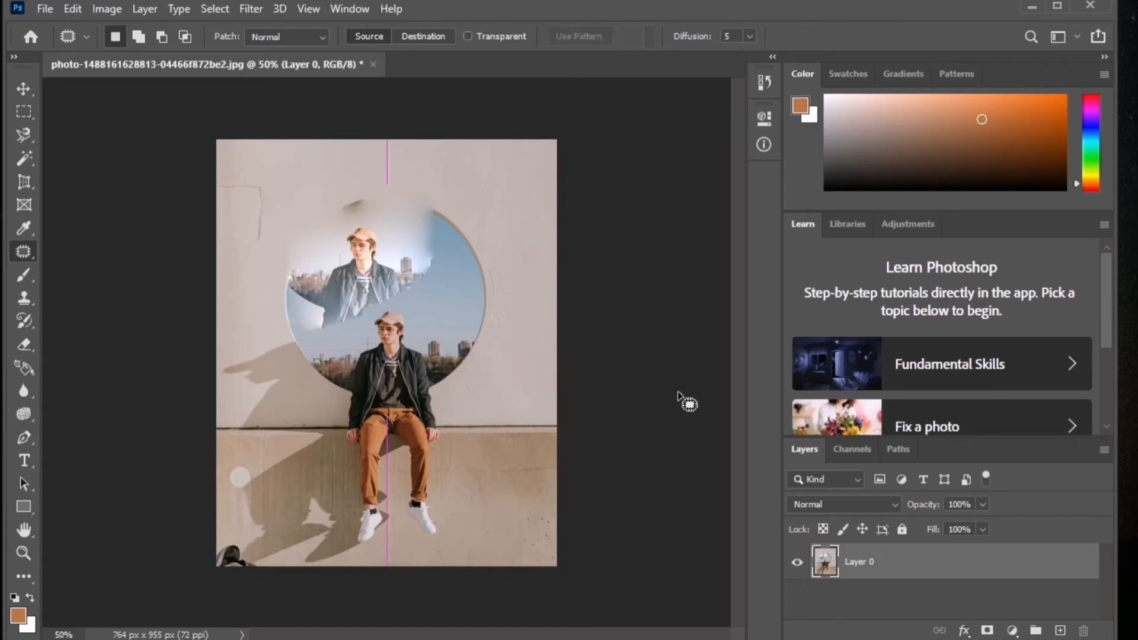
- Try another Patch tool selection beside the man, and undo all the Patch tool edits in the circular opening
mouse_move(335, 305)
left_mouse_down()
mouse_move(321, 358)
mouse_move(371, 353)
left_mouse_up()
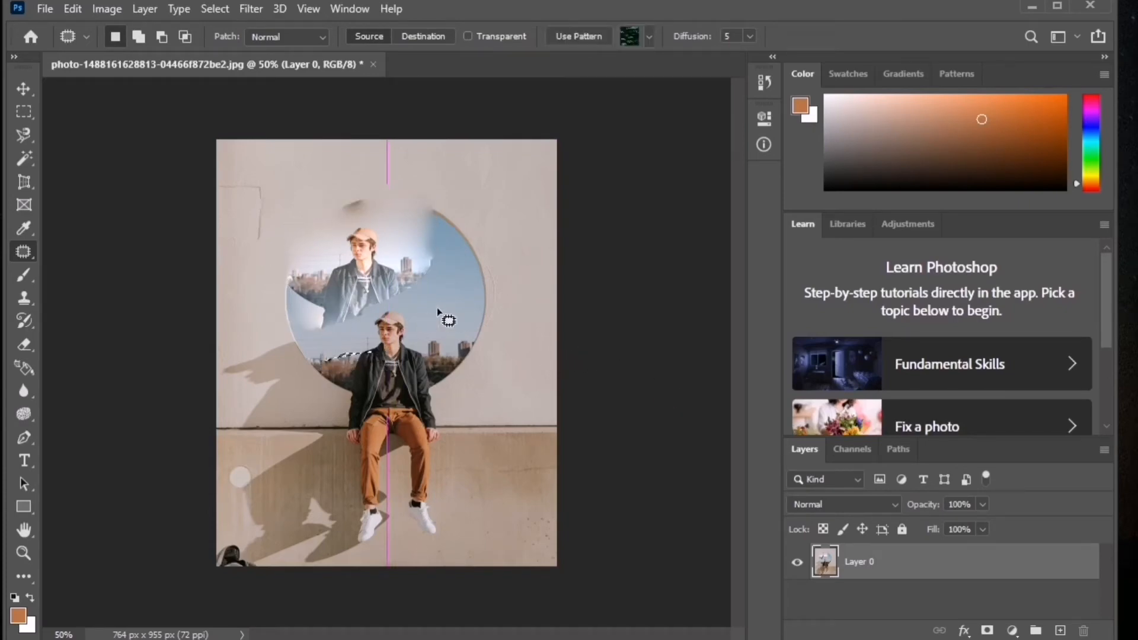
key("ctrl+z")
key("ctrl+z")
key("ctrl+z")
key("ctrl+z")
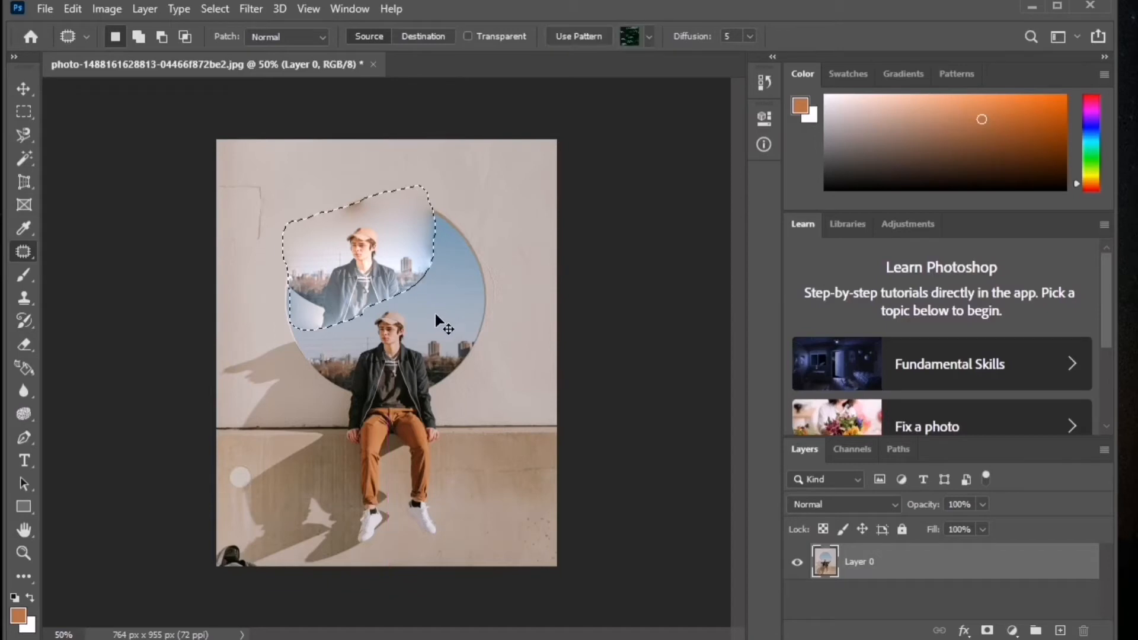
- Move the man's left-hand shoe and trouser hem onto the wall beside the opening with the Content-Aware Move tool
right_click(23, 252)
left_click(118, 302)
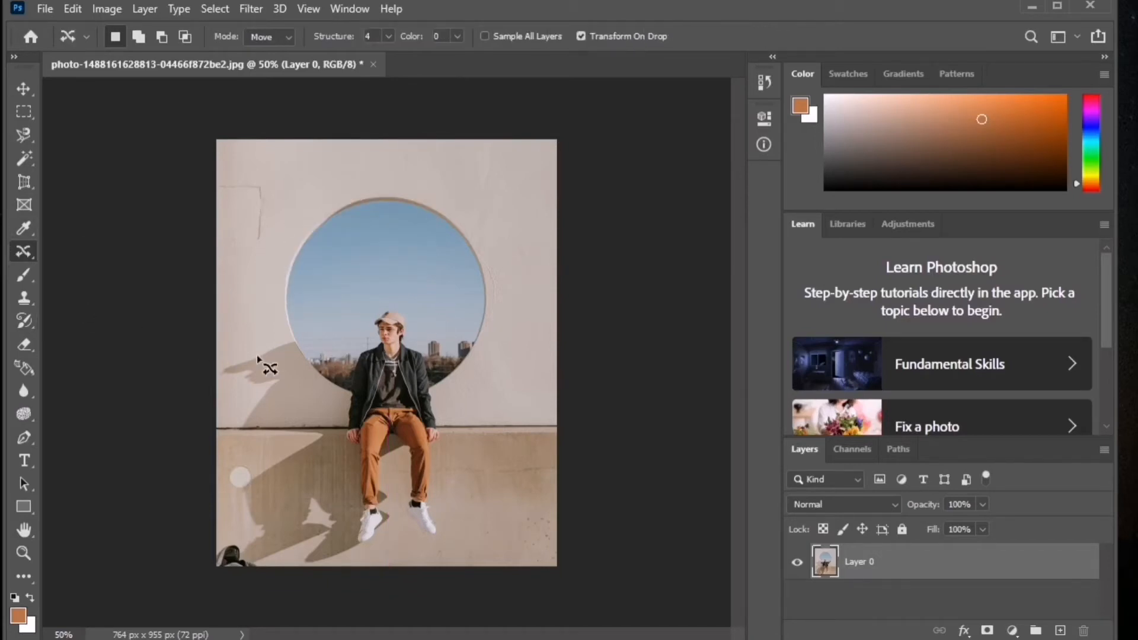
mouse_move(355, 514)
left_mouse_down()
mouse_move(356, 545)
mouse_move(388, 536)
left_mouse_up()
left_click_drag(385, 491, 355, 485)
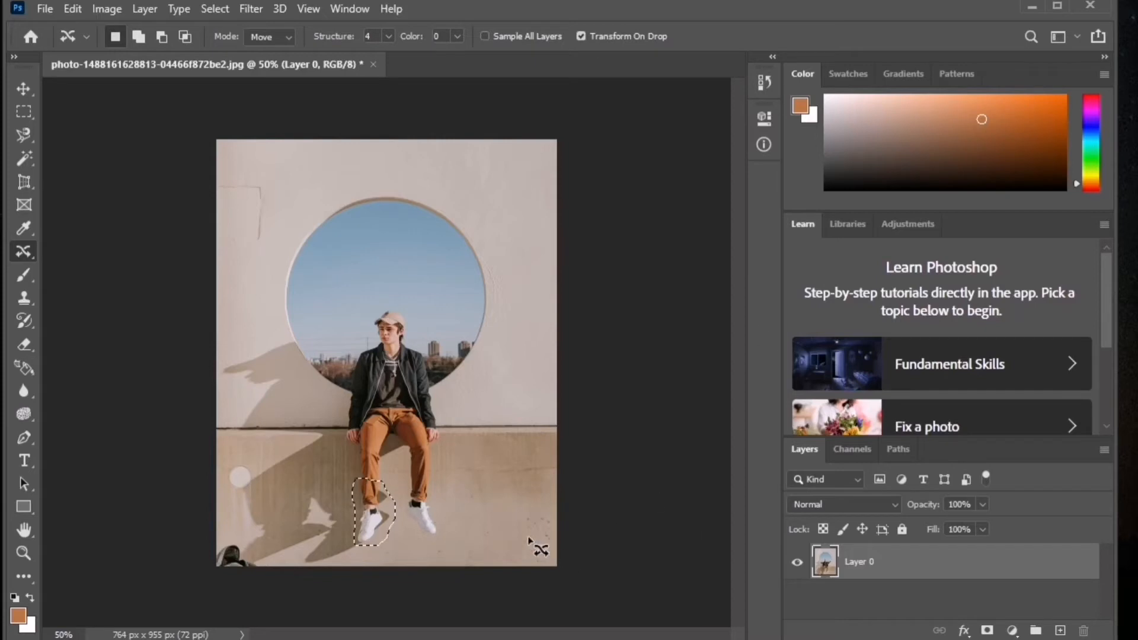
left_click_drag(364, 513, 503, 424)
key("Return")
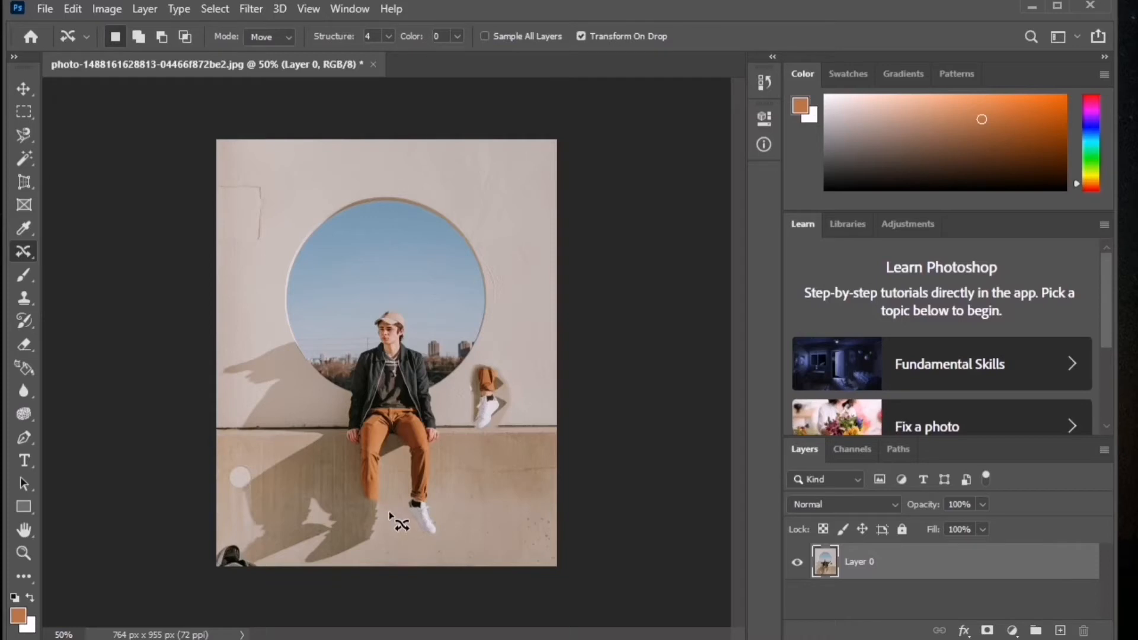
- Try to move the displaced shoe back under the trouser leg with Content-Aware Move, undo all the moves and clear the selection
mouse_move(464, 458)
left_mouse_down()
mouse_move(471, 350)
mouse_move(490, 432)
mouse_move(349, 491)
mouse_move(372, 525)
mouse_move(355, 560)
mouse_move(350, 535)
mouse_move(358, 541)
left_mouse_up()
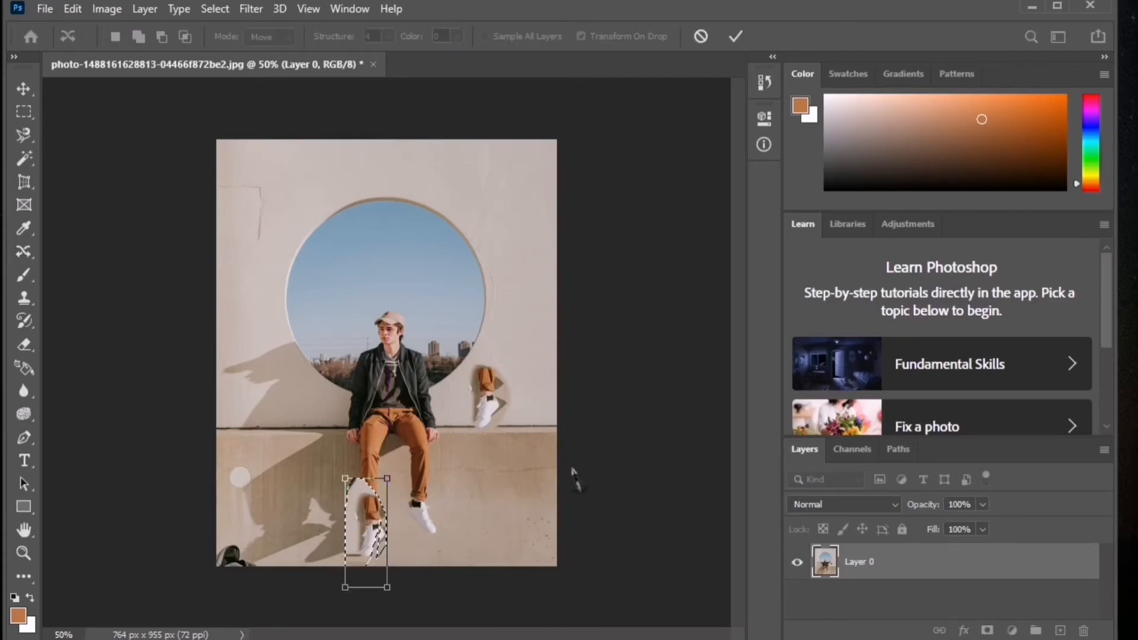
key("Return")
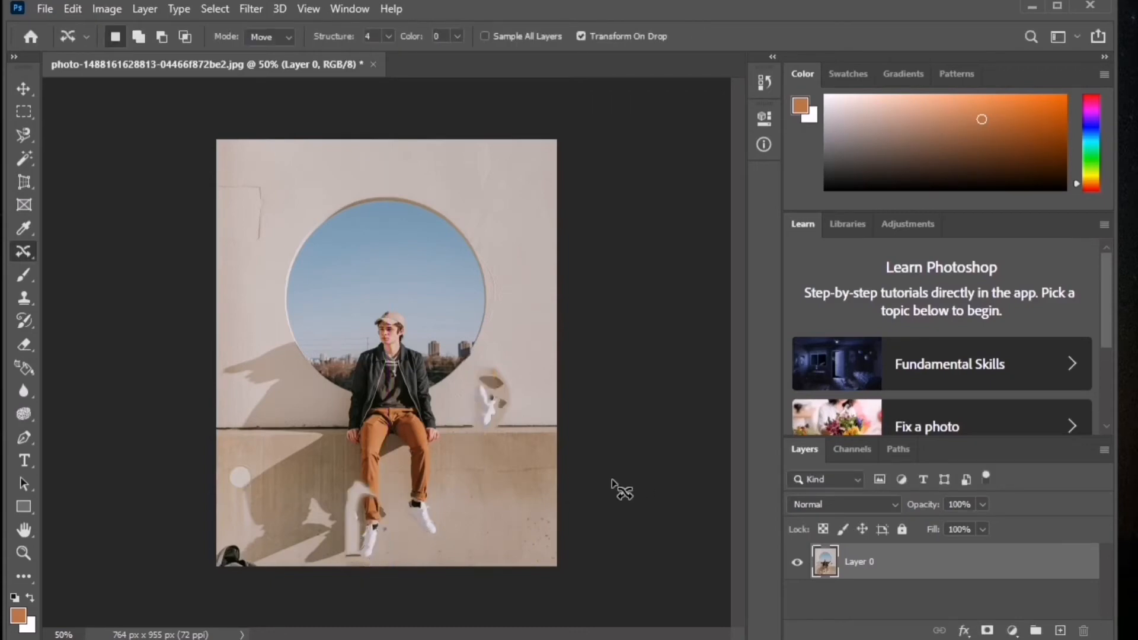
key("ctrl+z")
key("ctrl+z")
key("ctrl+z")
key("ctrl+z")
key("ctrl+z")
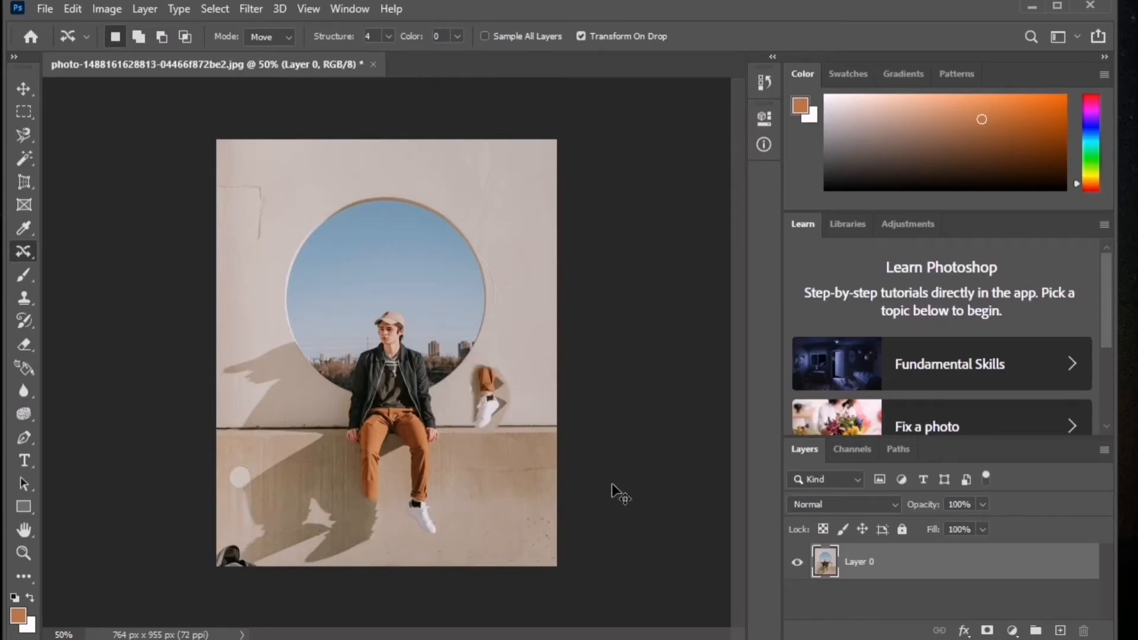
key("ctrl+d")
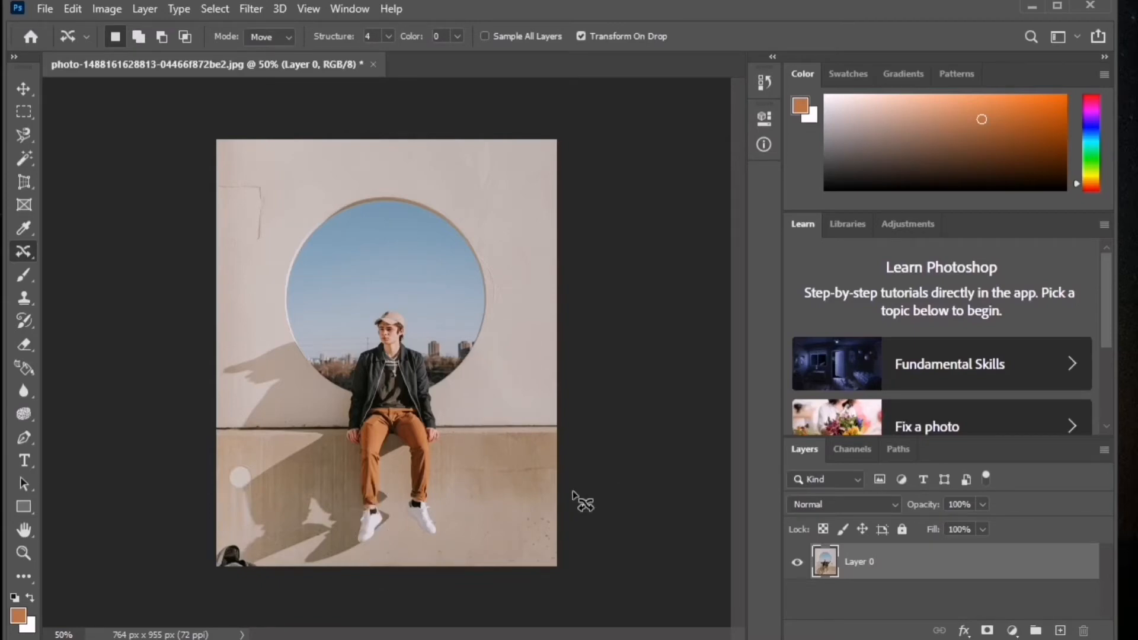
- Try the Red Eye tool on the man's face and upper body, and undo back to the locked Background layer
right_click(27, 258)
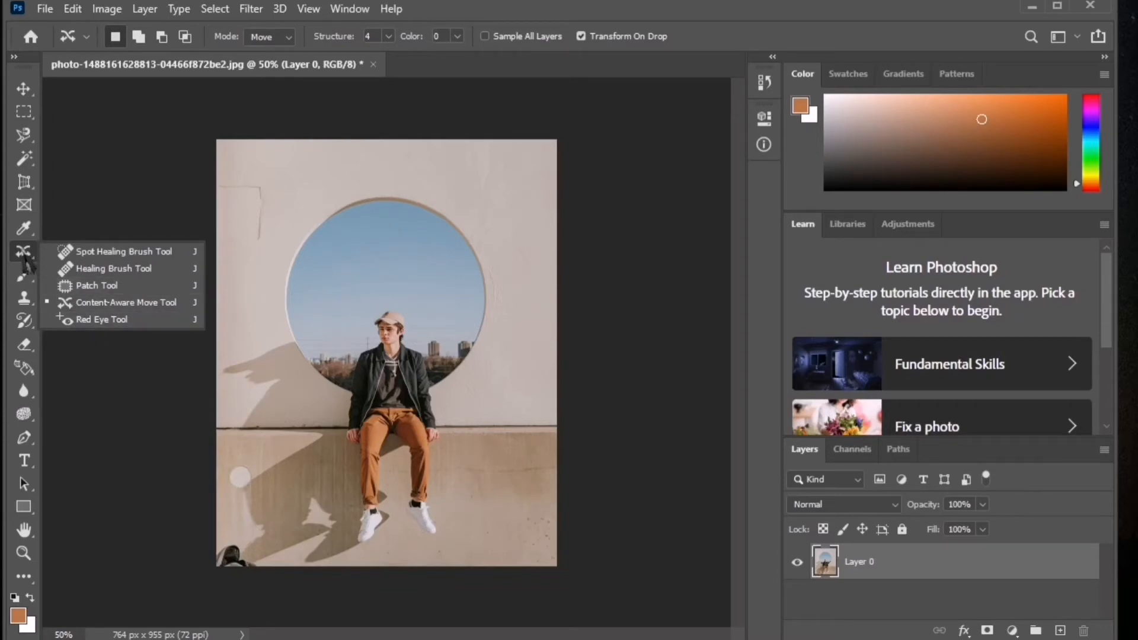
left_click(178, 320)
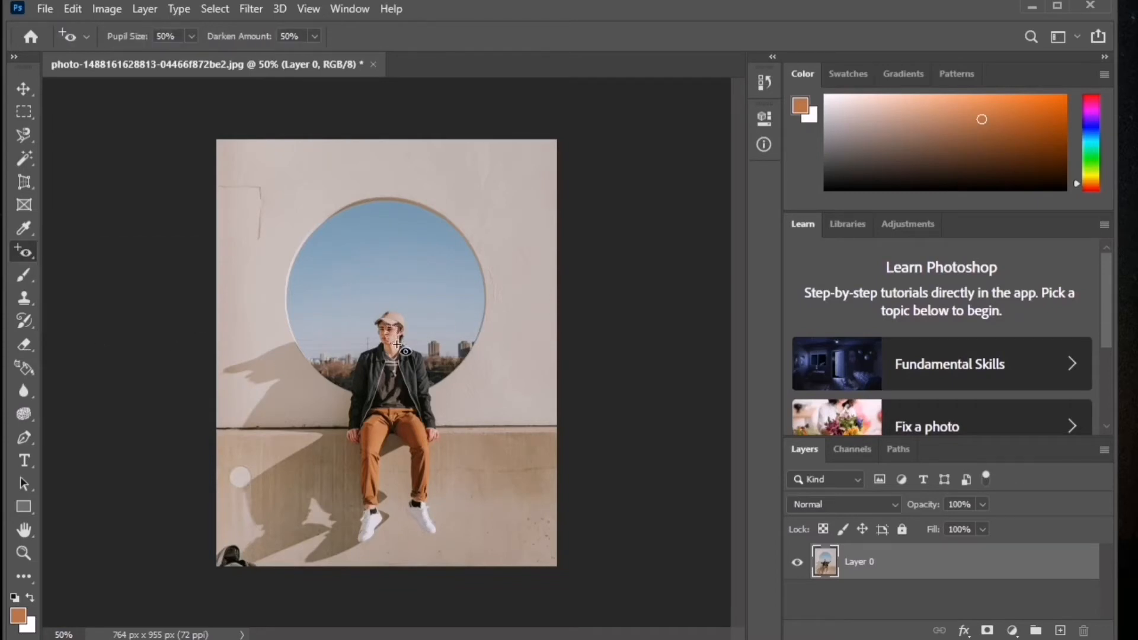
left_click_drag(375, 318, 412, 404)
key("ctrl+z")
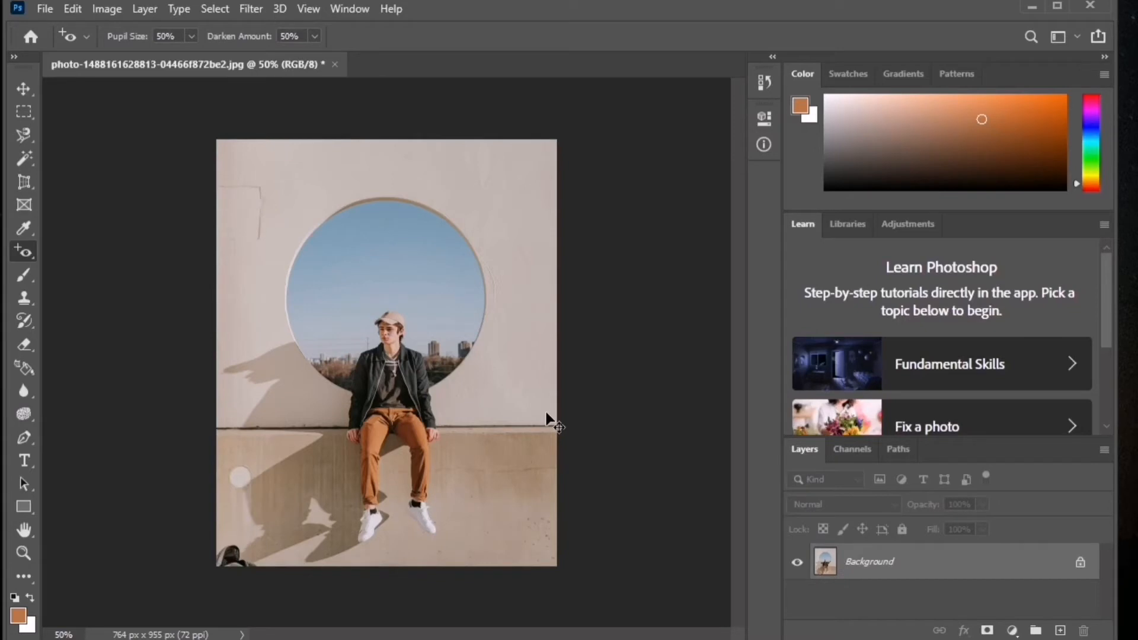
- Unlock the Background layer and activate the Brush tool
left_click(1079, 561)
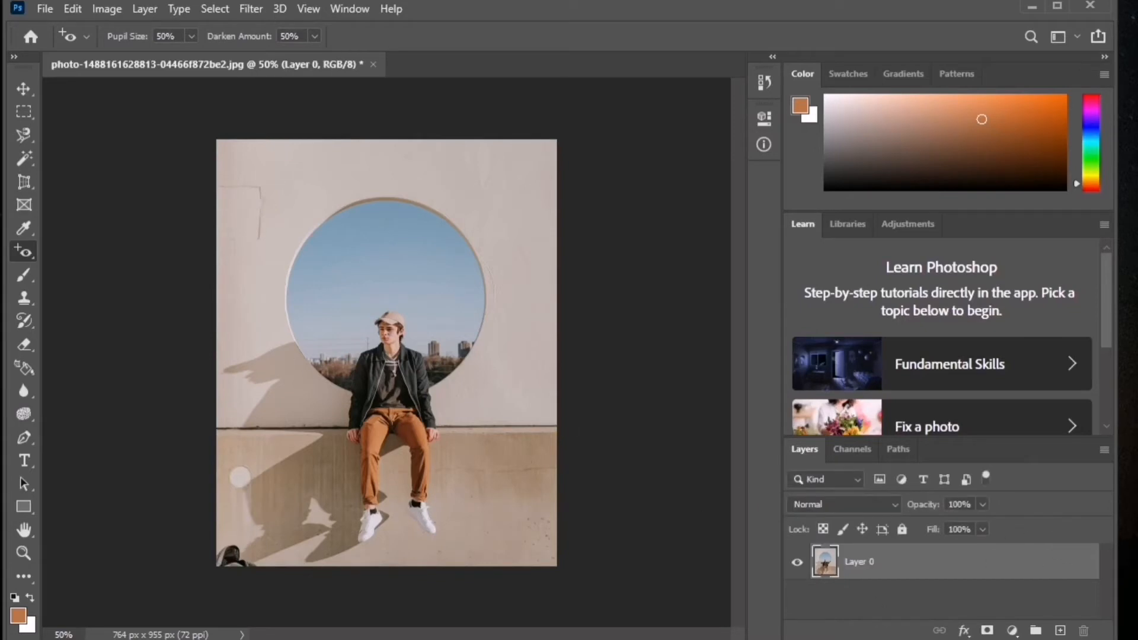
left_click(34, 285)
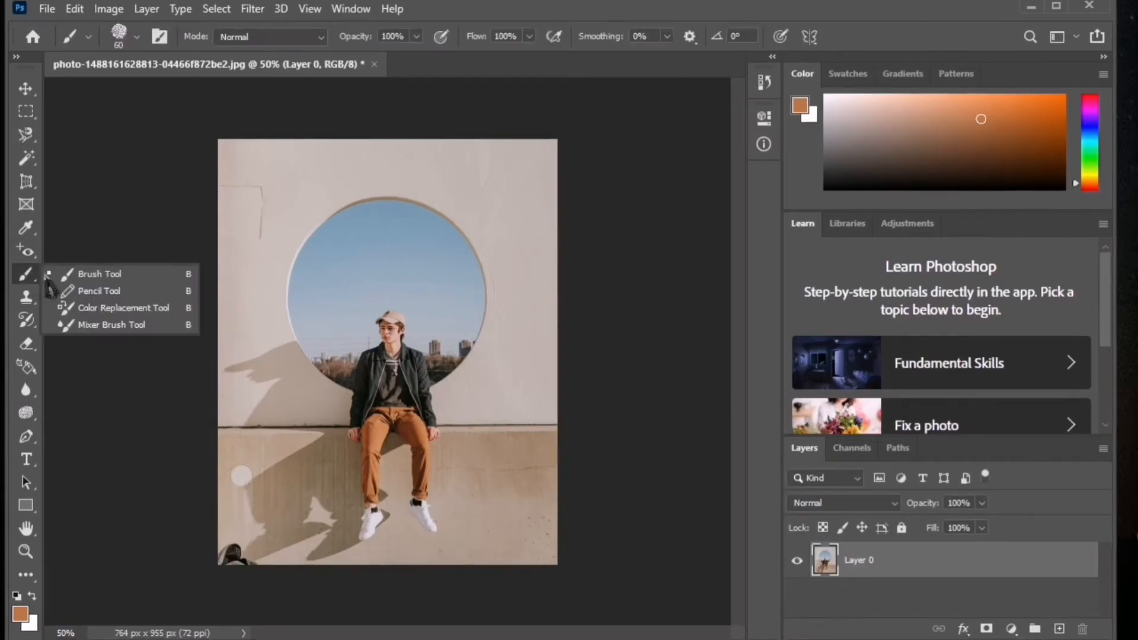
left_click(83, 268)
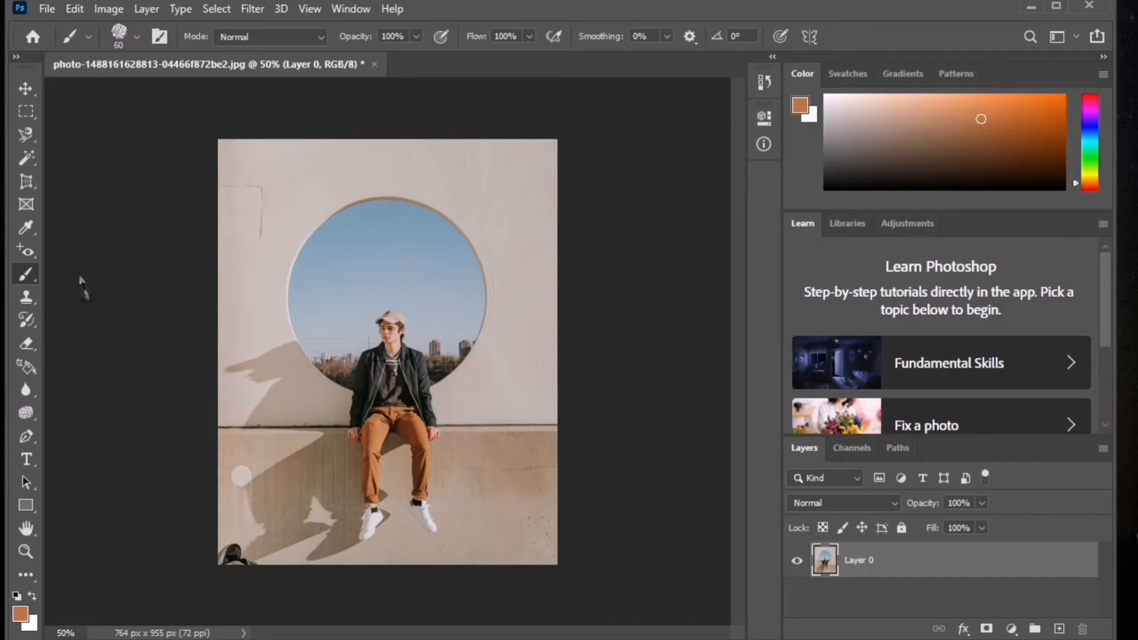
right_click(29, 277)
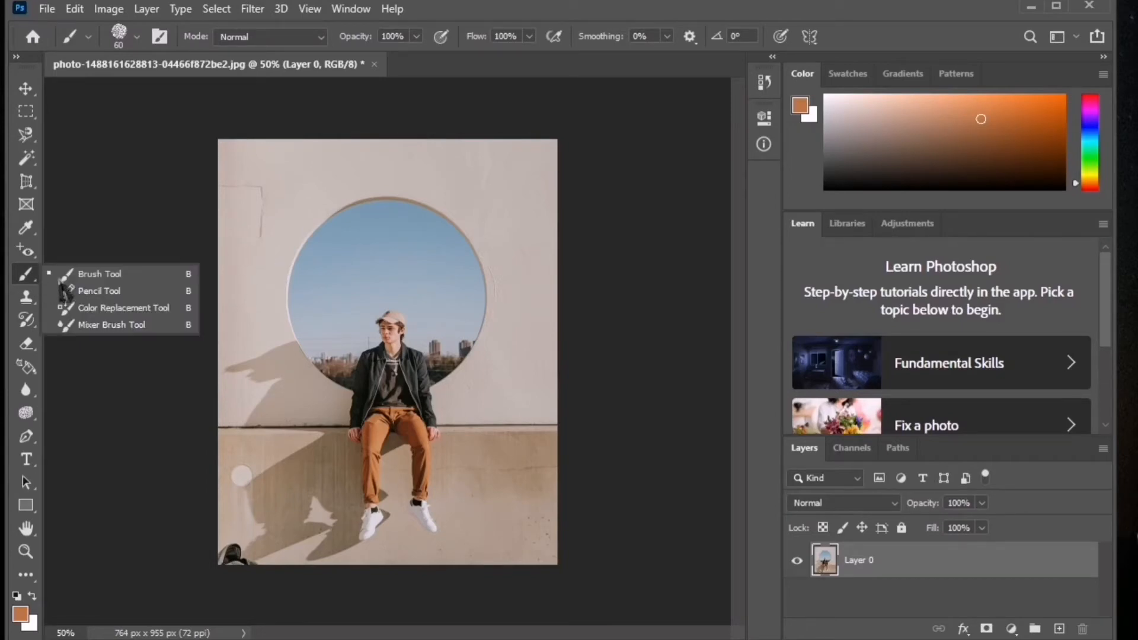
left_click(99, 274)
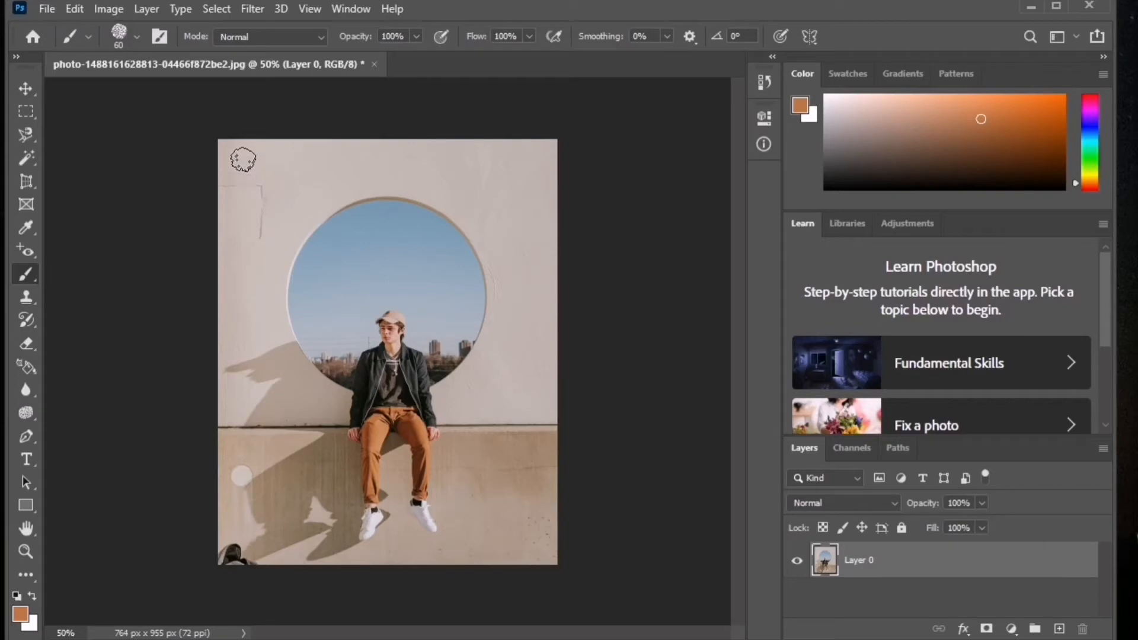
- Paint a solid orange band across the full width of the photo's top at 100% brush opacity
left_click_drag(240, 160, 531, 178)
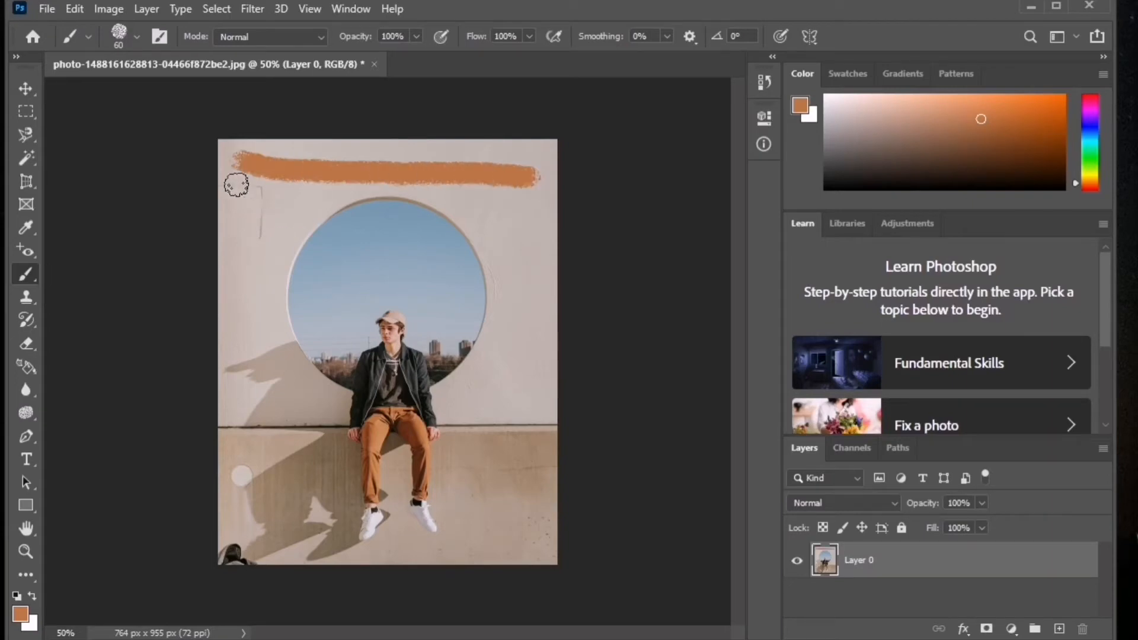
mouse_move(236, 173)
left_mouse_down()
mouse_move(490, 173)
mouse_move(290, 155)
left_mouse_up()
mouse_move(597, 155)
left_mouse_down()
mouse_move(652, 148)
mouse_move(328, 135)
mouse_move(215, 147)
mouse_move(224, 188)
mouse_move(551, 191)
left_mouse_up()
left_click_drag(221, 203, 774, 228)
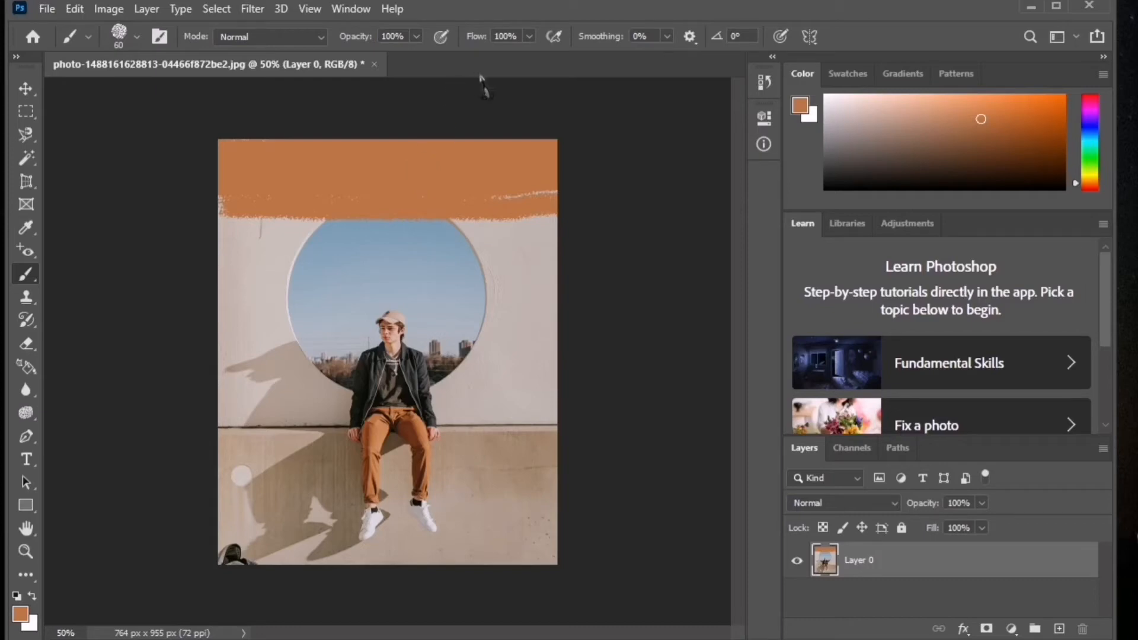
- Set the brush opacity to 60% and paint a translucent orange band over the upper half of the circular opening
left_click(391, 40)
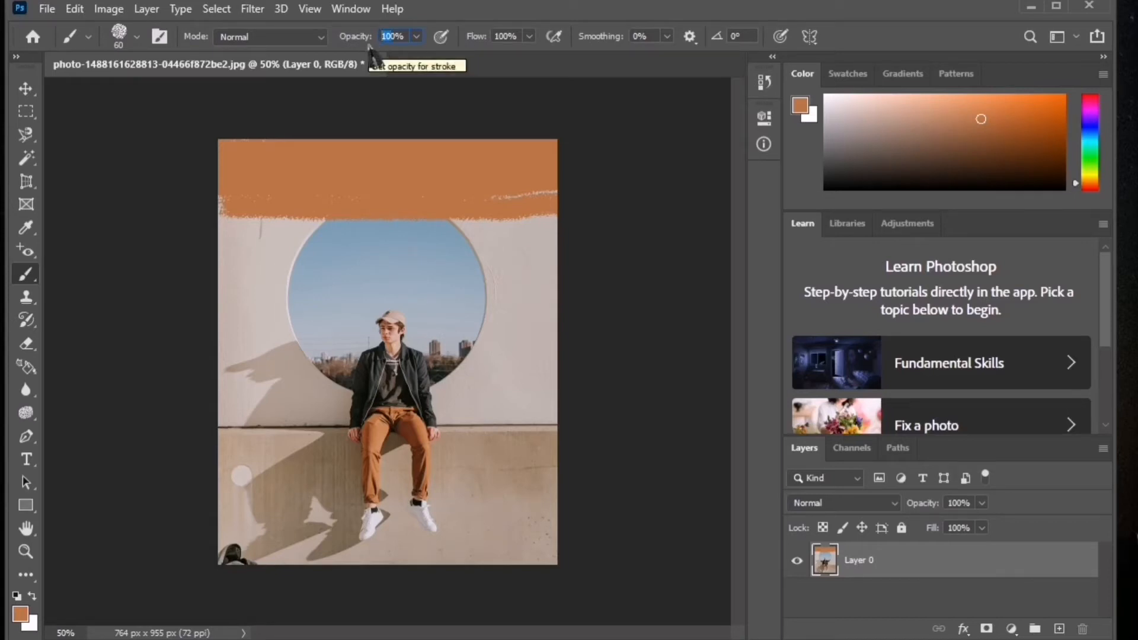
type("60")
key("Return")
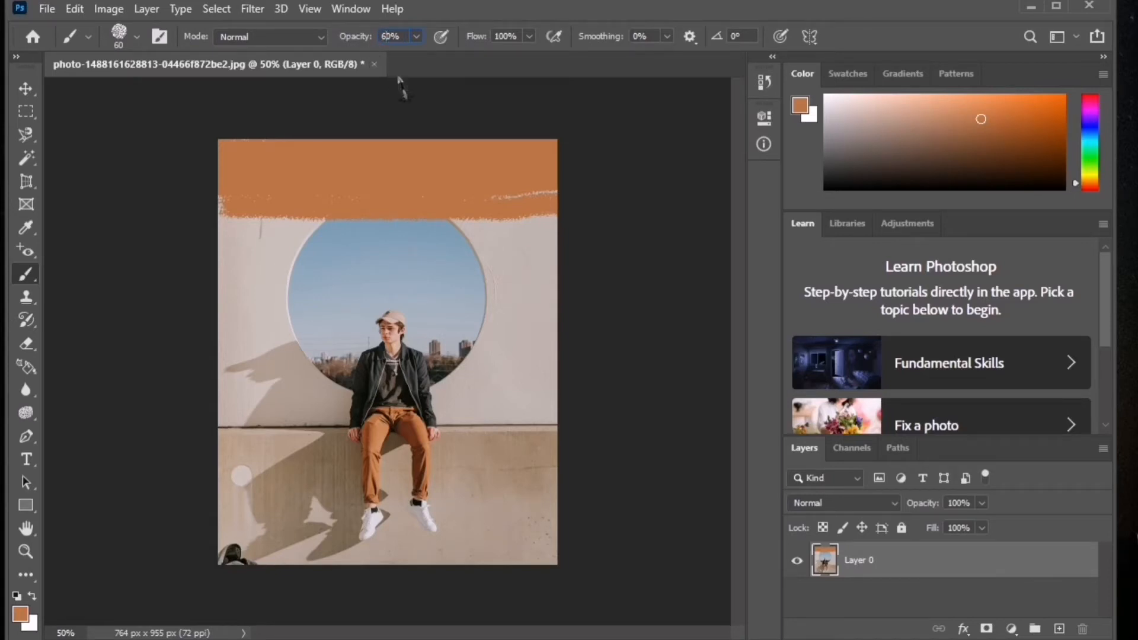
mouse_move(253, 238)
left_mouse_down()
mouse_move(441, 224)
mouse_move(533, 232)
mouse_move(361, 236)
mouse_move(475, 243)
mouse_move(440, 269)
mouse_move(71, 283)
mouse_move(118, 254)
mouse_move(93, 227)
mouse_move(559, 203)
mouse_move(185, 269)
mouse_move(302, 278)
left_mouse_up()
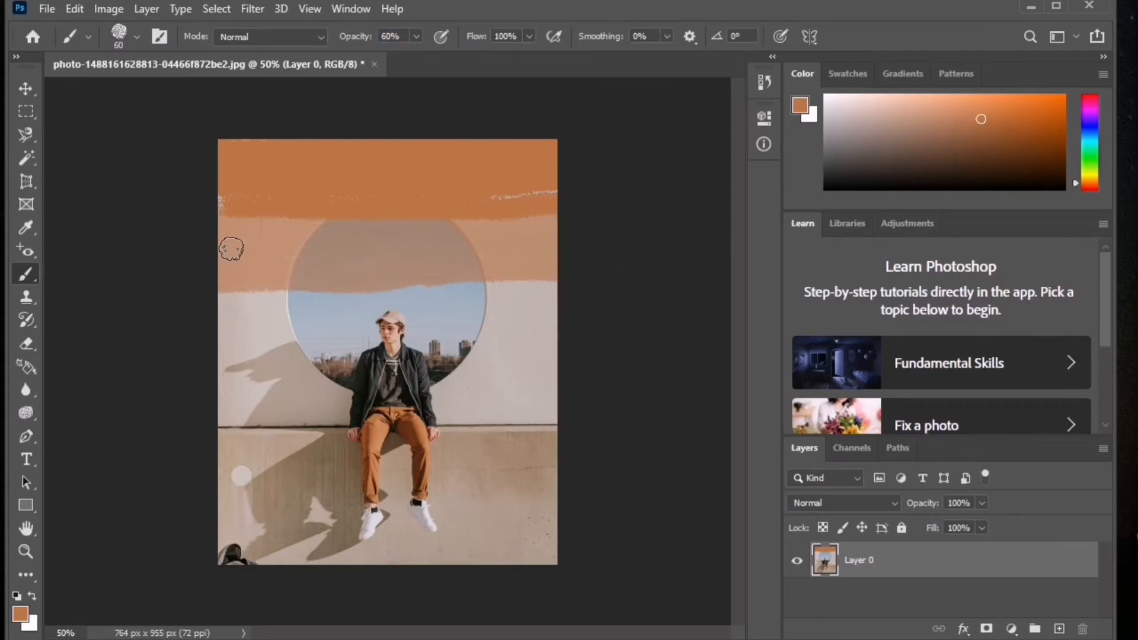
- Set the brush opacity to 30% and paint fainter orange strokes over the man and the lower wall
left_click(388, 38)
left_click_drag(238, 304, 384, 308)
mouse_move(468, 302)
left_mouse_down()
mouse_move(141, 294)
mouse_move(458, 285)
mouse_move(468, 299)
mouse_move(410, 319)
mouse_move(110, 323)
mouse_move(41, 382)
mouse_move(217, 400)
mouse_move(182, 361)
mouse_move(307, 329)
mouse_move(320, 417)
mouse_move(216, 457)
left_mouse_up()
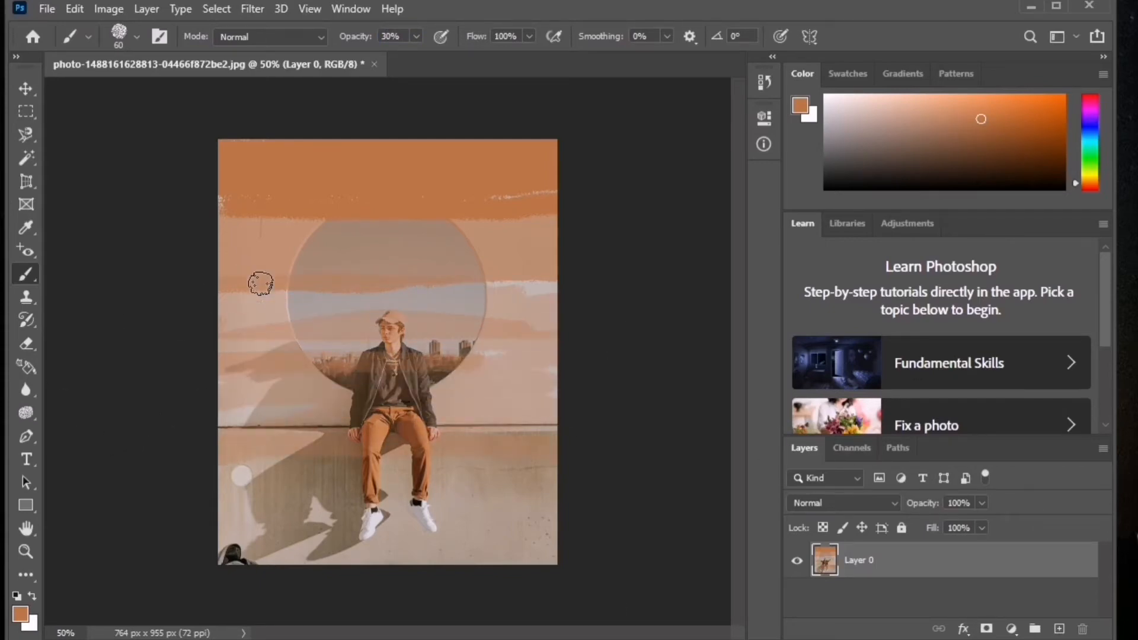
mouse_move(261, 503)
left_mouse_down()
mouse_move(453, 482)
mouse_move(401, 481)
mouse_move(340, 526)
mouse_move(551, 525)
left_mouse_up()
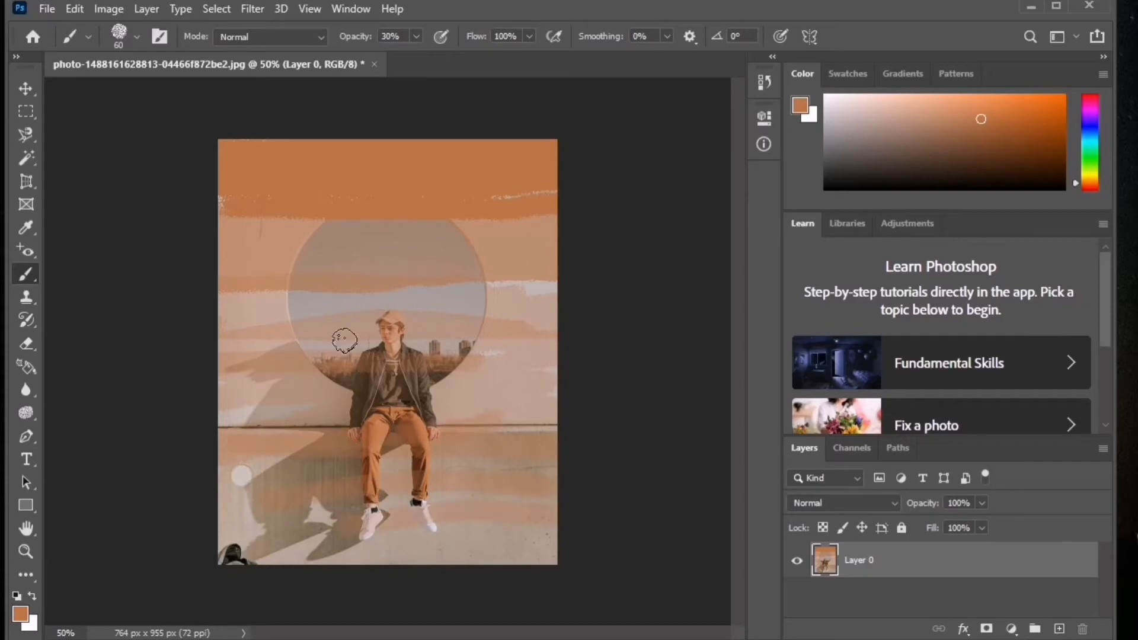
- Undo all the orange brush strokes and set the brush opacity to 100%
key("ctrl+z")
key("ctrl+z")
key("ctrl+z")
key("ctrl+z")
key("ctrl+z")
key("ctrl+z")
key("ctrl+z")
key("ctrl+z")
key("ctrl+z")
key("ctrl+z")
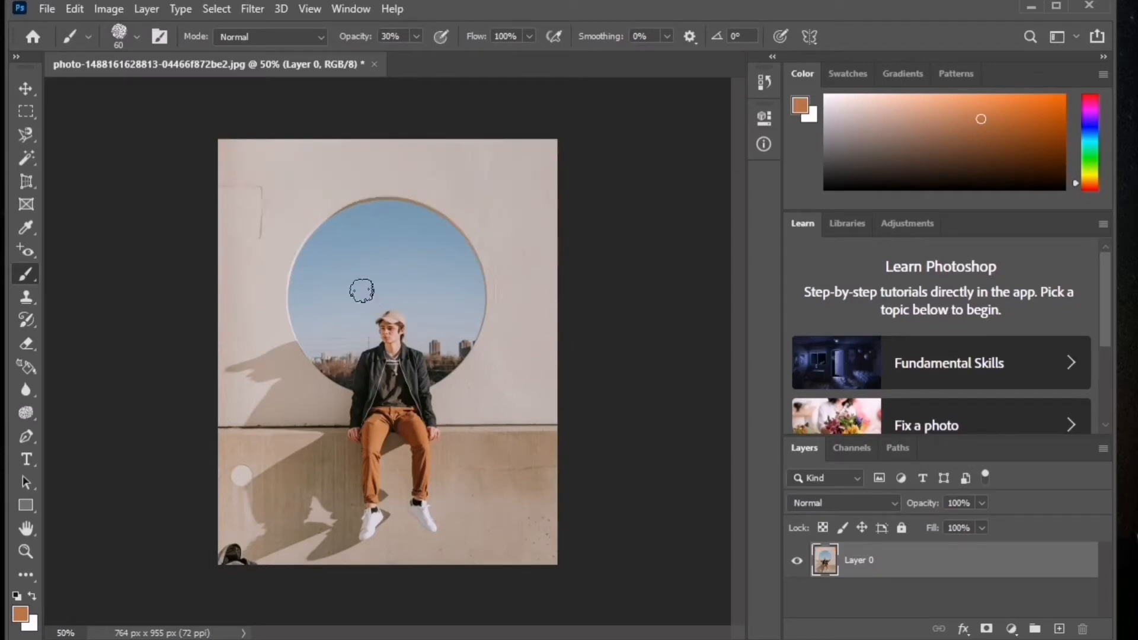
left_click(389, 36)
- Activate the Pencil tool and set its size to 25 px
right_click(26, 274)
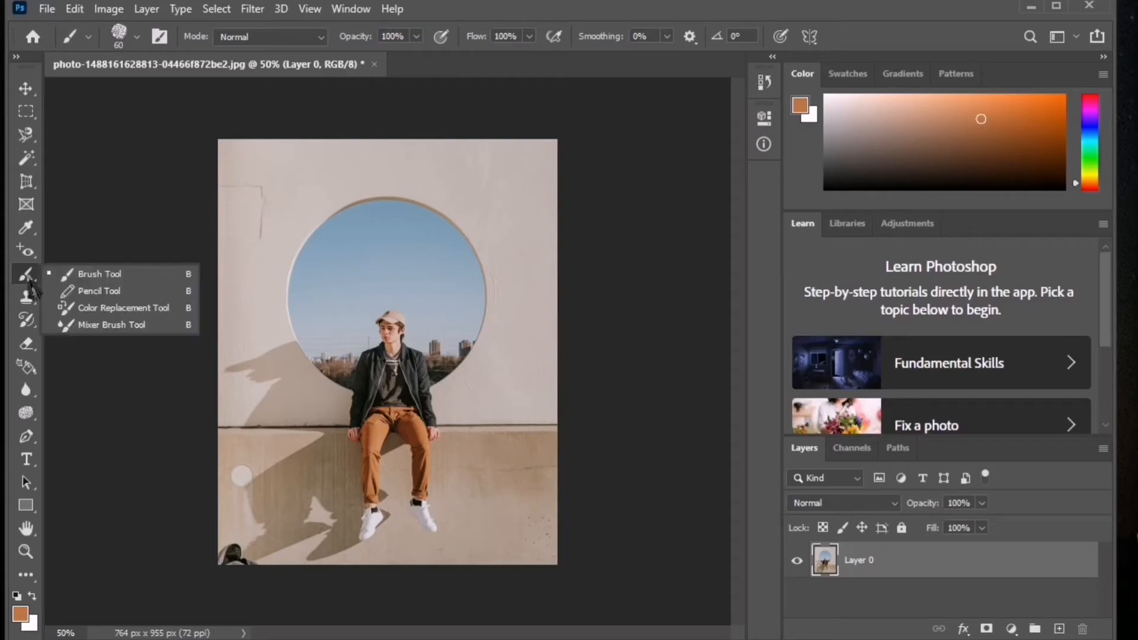
left_click(70, 291)
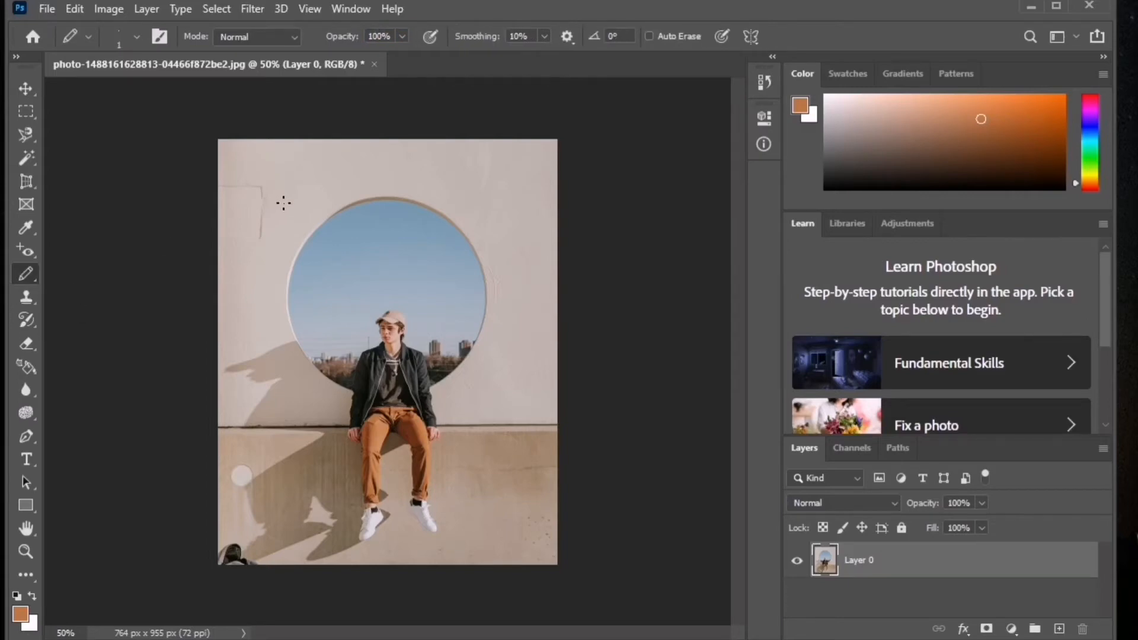
right_click(283, 203)
left_click_drag(381, 249, 392, 248)
- Handwrite "Dream SR" in orange with the pencil across the upper wall and the edge of the circular opening
left_click(241, 155)
left_click_drag(240, 157, 253, 224)
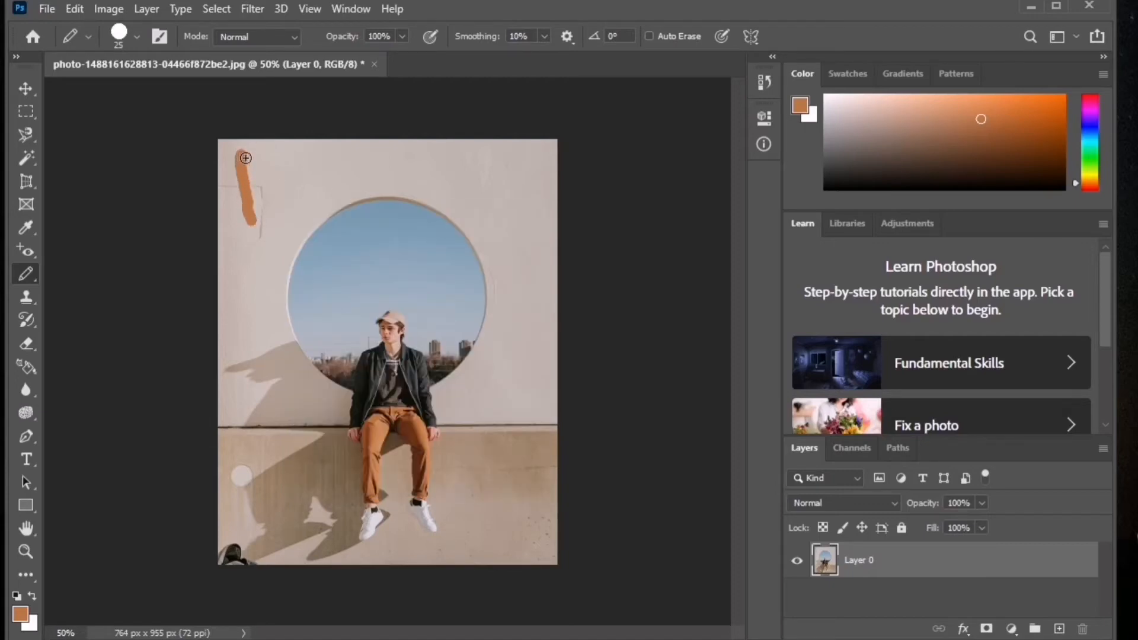
mouse_move(245, 158)
left_mouse_down()
mouse_move(268, 169)
mouse_move(265, 215)
left_mouse_up()
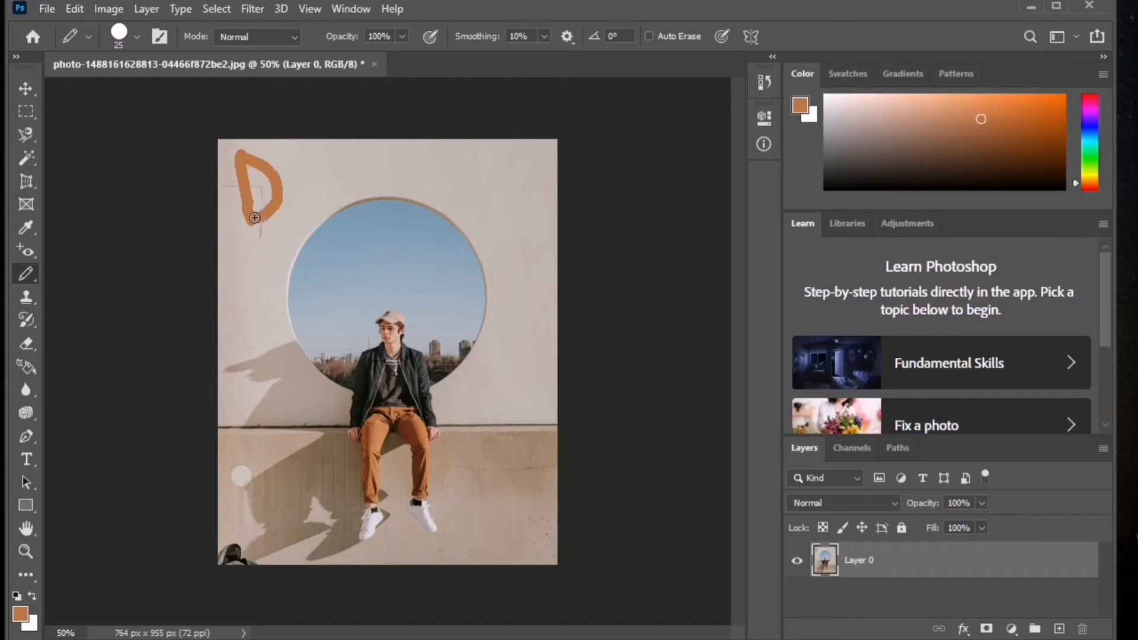
mouse_move(285, 171)
left_mouse_down()
mouse_move(299, 214)
mouse_move(309, 165)
mouse_move(337, 171)
mouse_move(322, 208)
mouse_move(346, 197)
mouse_move(359, 166)
mouse_move(357, 194)
mouse_move(381, 171)
mouse_move(379, 185)
mouse_move(414, 194)
mouse_move(430, 164)
mouse_move(448, 194)
mouse_move(446, 167)
mouse_move(469, 164)
mouse_move(479, 188)
mouse_move(459, 210)
mouse_move(489, 247)
mouse_move(485, 265)
mouse_move(451, 248)
left_mouse_up()
left_click_drag(501, 205, 519, 262)
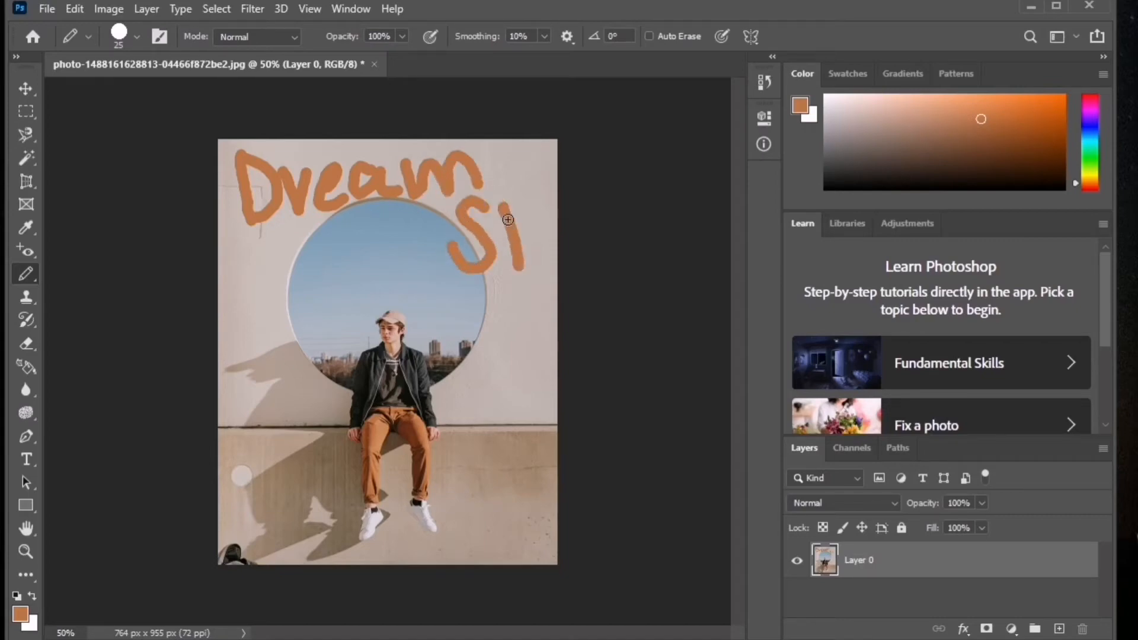
mouse_move(505, 205)
left_mouse_down()
mouse_move(528, 228)
mouse_move(519, 244)
mouse_move(527, 236)
mouse_move(544, 271)
left_mouse_up()
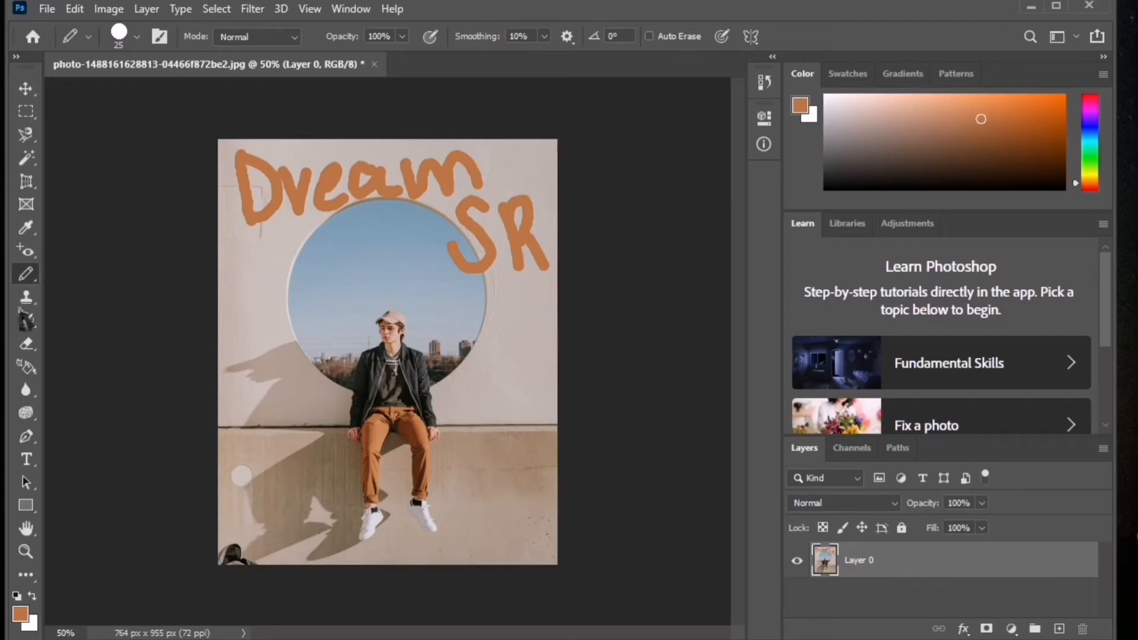
- Set the pencil size to 7 px and draw a thin stroke on the wall beside the circular opening
right_click(289, 271)
left_click_drag(391, 315, 380, 316)
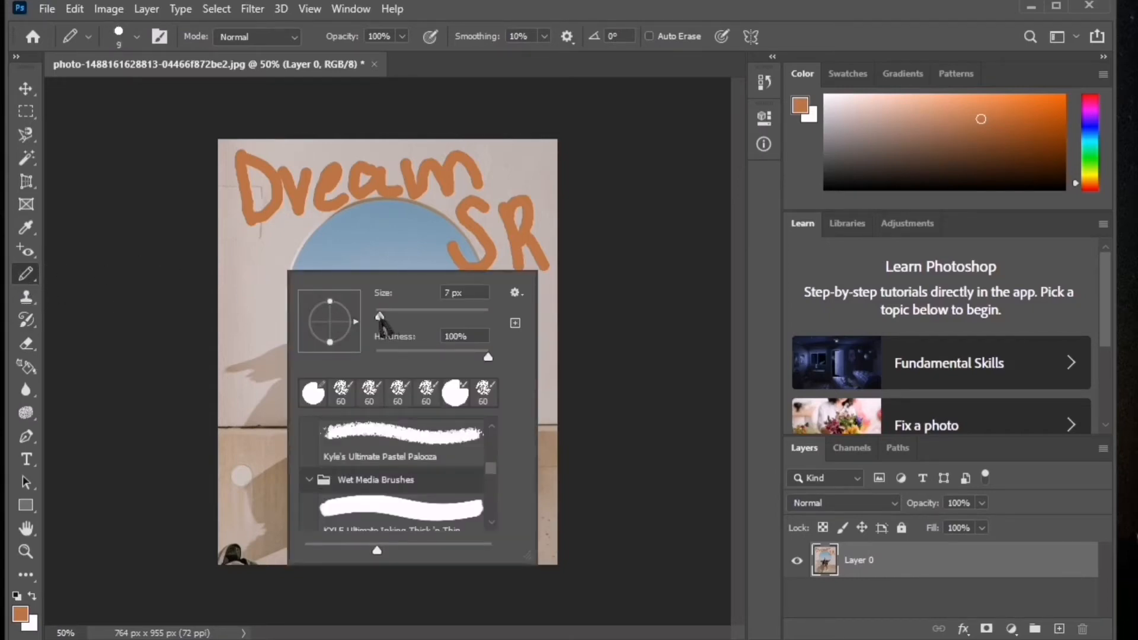
left_click_drag(254, 250, 256, 315)
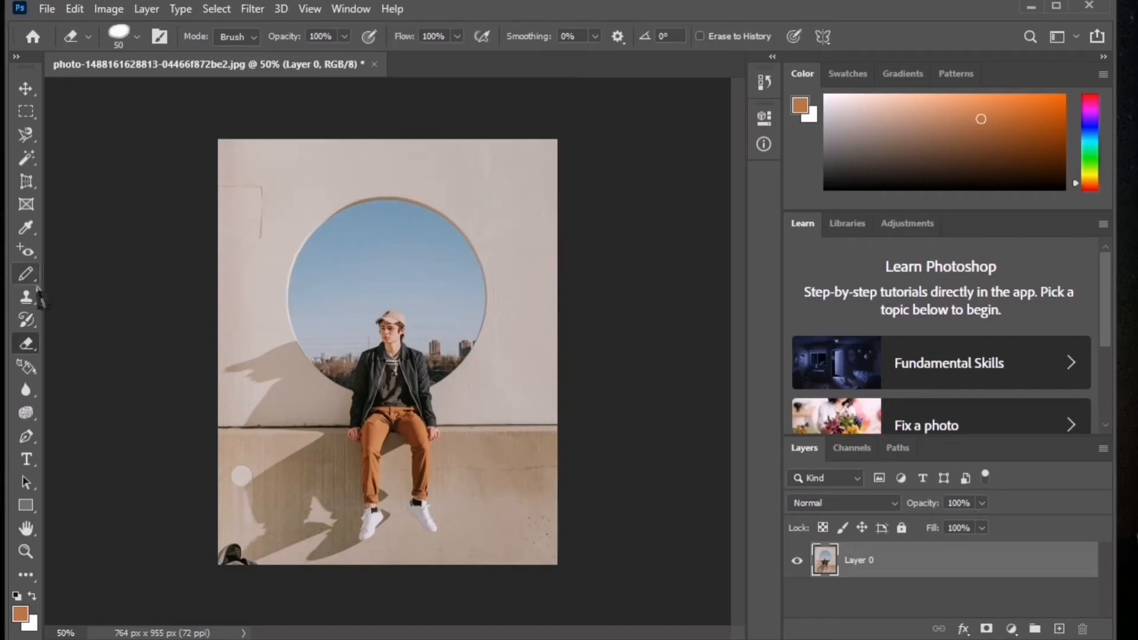
- Activate the Color Replacement tool, enlarge it to 76 px and recolor the wall, sky and man orange
left_click(29, 277)
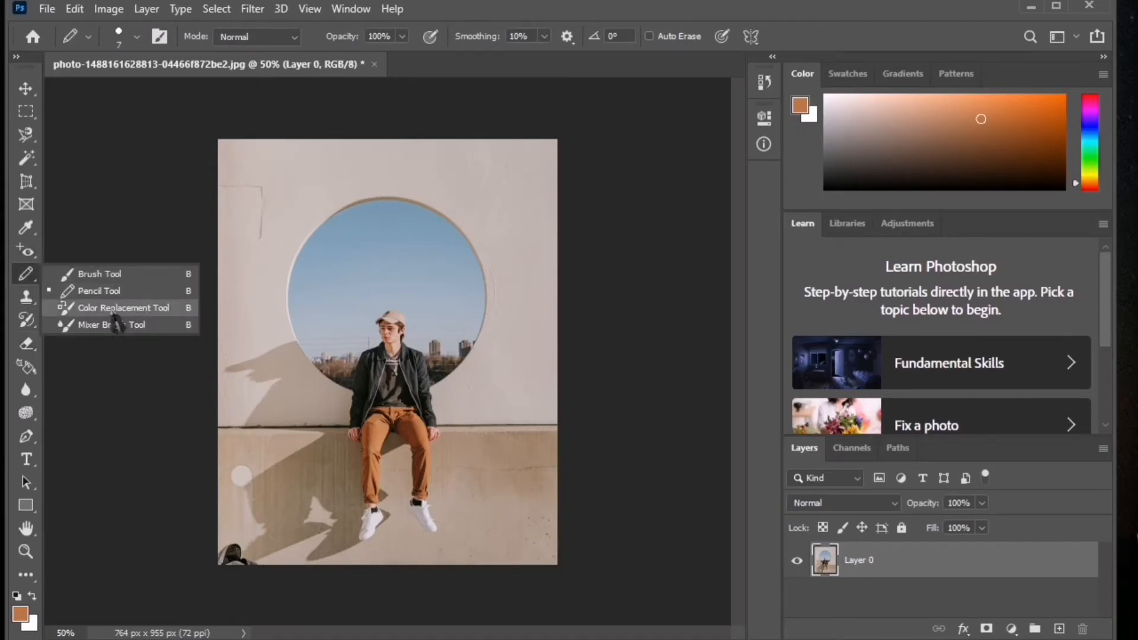
left_click(116, 308)
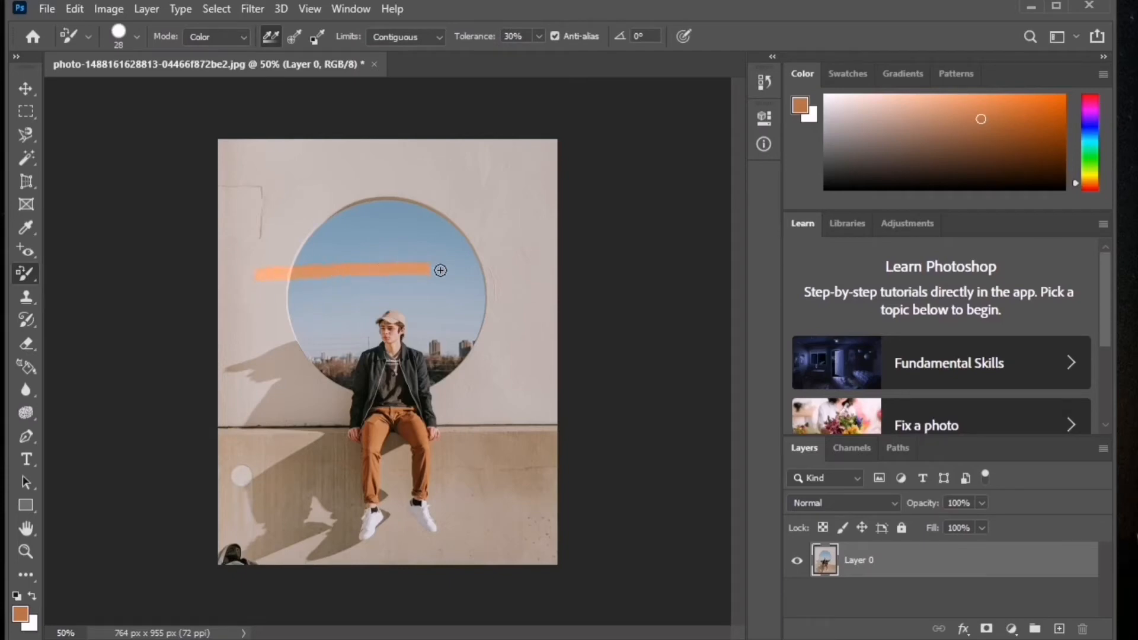
mouse_move(515, 247)
left_mouse_down()
mouse_move(328, 198)
mouse_move(557, 231)
mouse_move(433, 317)
mouse_move(179, 384)
mouse_move(90, 353)
mouse_move(305, 323)
mouse_move(168, 295)
mouse_move(198, 307)
mouse_move(277, 196)
mouse_move(274, 153)
left_mouse_up()
right_click(320, 159)
left_click_drag(355, 191, 373, 190)
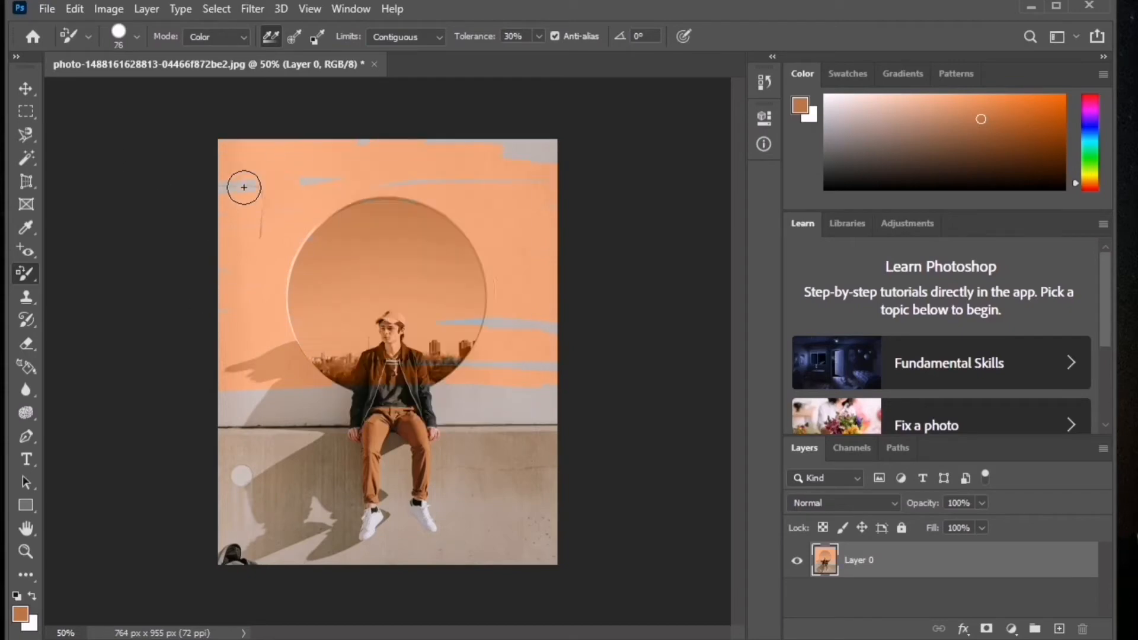
mouse_move(243, 187)
left_mouse_down()
mouse_move(566, 284)
mouse_move(577, 360)
mouse_move(598, 340)
mouse_move(413, 353)
mouse_move(493, 320)
mouse_move(433, 457)
mouse_move(183, 376)
mouse_move(483, 360)
mouse_move(449, 460)
mouse_move(66, 275)
left_mouse_up()
- Change the foreground color to a near-black shade
left_click(19, 613)
left_click(673, 327)
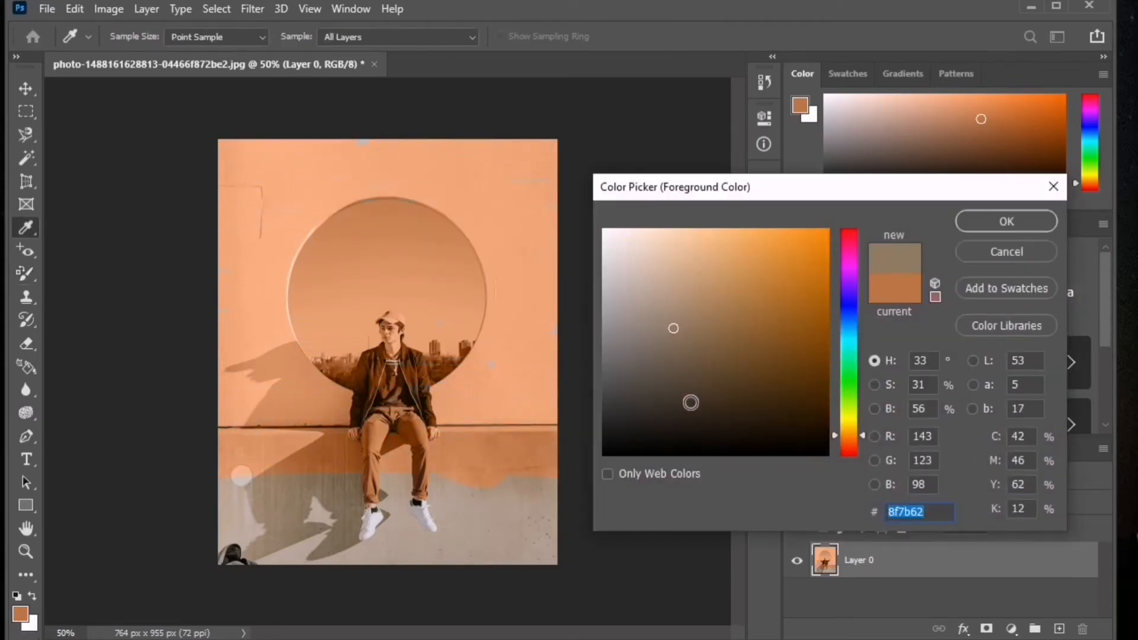
left_click(673, 437)
left_click(1001, 222)
- Recolor the lower wall, the man and much of the circular opening to neutral grey with the Color Replacement tool
mouse_move(542, 477)
left_mouse_down()
mouse_move(300, 490)
mouse_move(432, 503)
mouse_move(240, 549)
mouse_move(547, 535)
mouse_move(510, 437)
mouse_move(563, 457)
mouse_move(396, 434)
mouse_move(225, 434)
mouse_move(316, 401)
mouse_move(286, 368)
mouse_move(327, 393)
left_mouse_up()
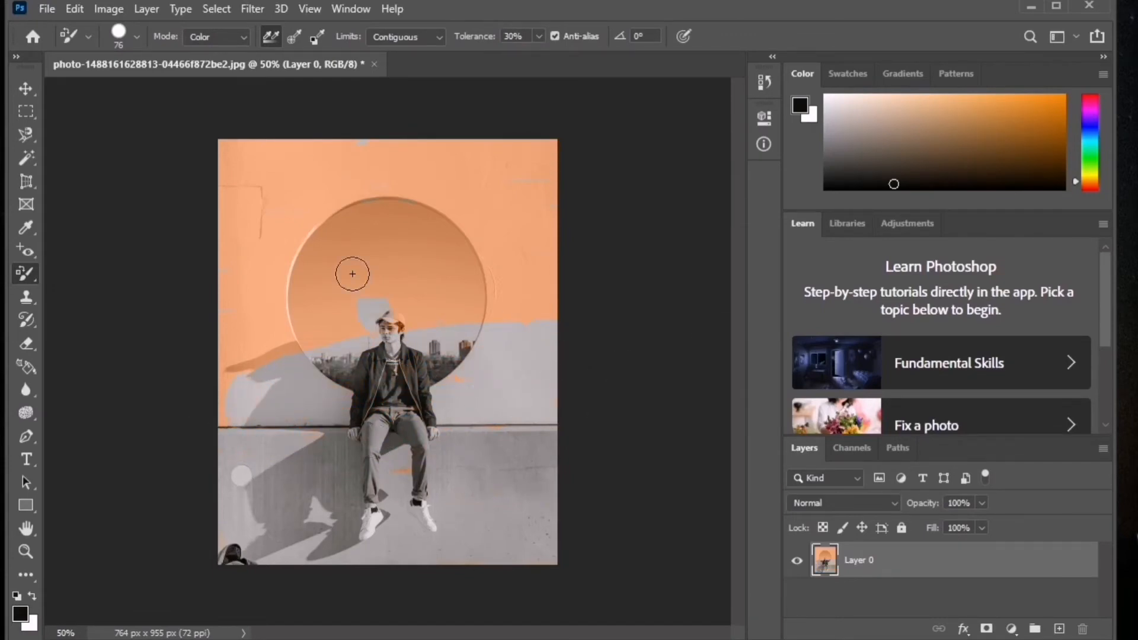
mouse_move(353, 272)
left_mouse_down()
mouse_move(337, 337)
mouse_move(434, 247)
mouse_move(340, 293)
mouse_move(259, 389)
left_mouse_up()
mouse_move(275, 343)
left_mouse_down()
mouse_move(507, 327)
mouse_move(626, 298)
mouse_move(525, 263)
mouse_move(337, 351)
mouse_move(318, 371)
left_mouse_up()
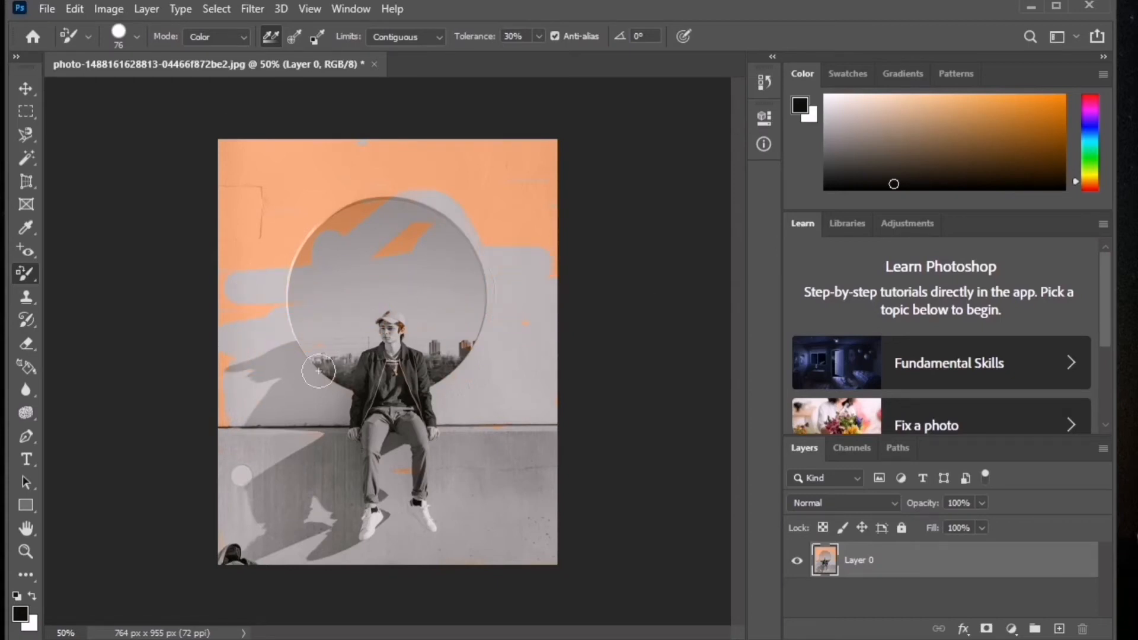
- Reduce the Color Replacement brush size to 20 px and keep the Color Replacement tool active
right_click(418, 465)
left_click_drag(465, 483, 447, 483)
right_click(25, 273)
left_click(95, 309)
- Undo all the color replacement strokes and unlock the Background layer
key("ctrl+z")
key("ctrl+z")
key("ctrl+z")
key("ctrl+z")
key("ctrl+z")
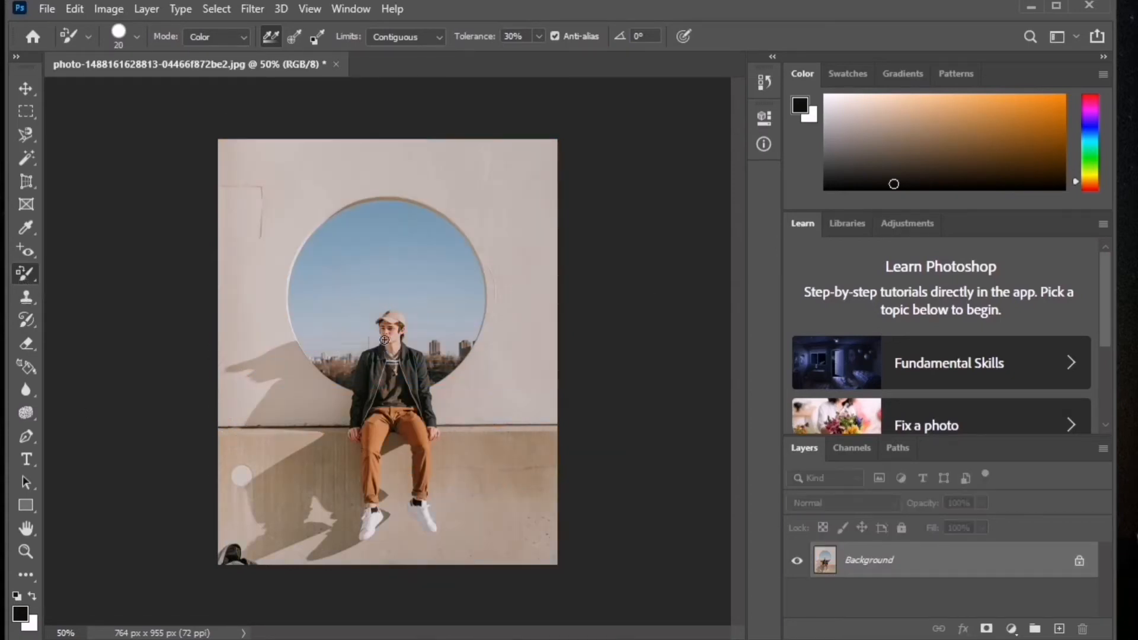
left_click(1079, 568)
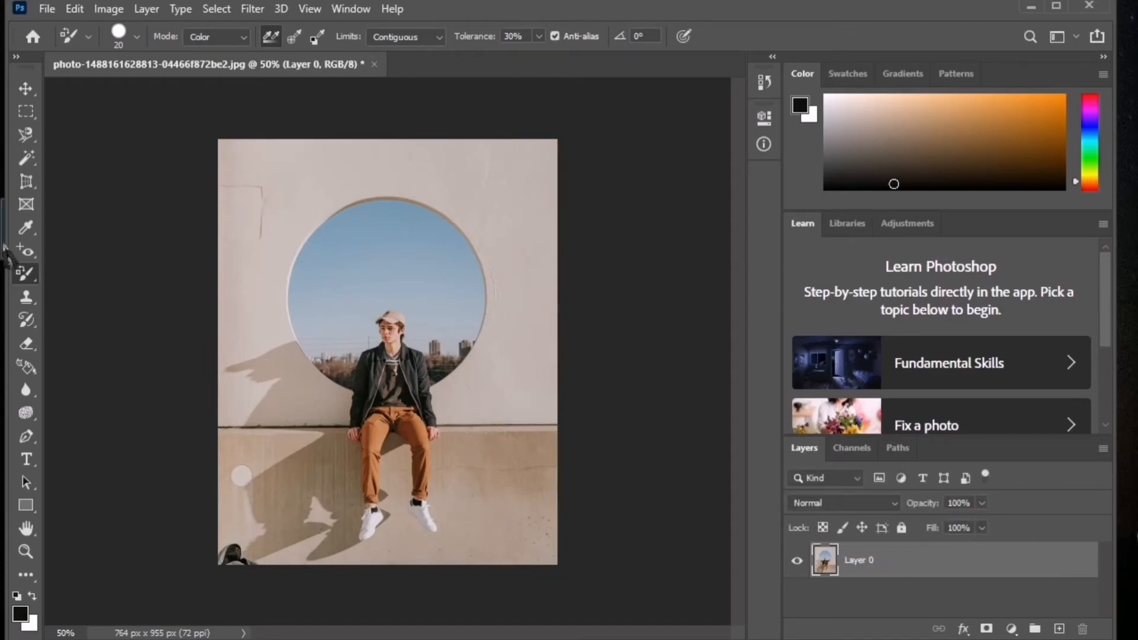
- Activate the Mixer Brush, set its size to 32 px and smear dark strokes across the upper wall and circular opening
right_click(26, 273)
left_click(113, 325)
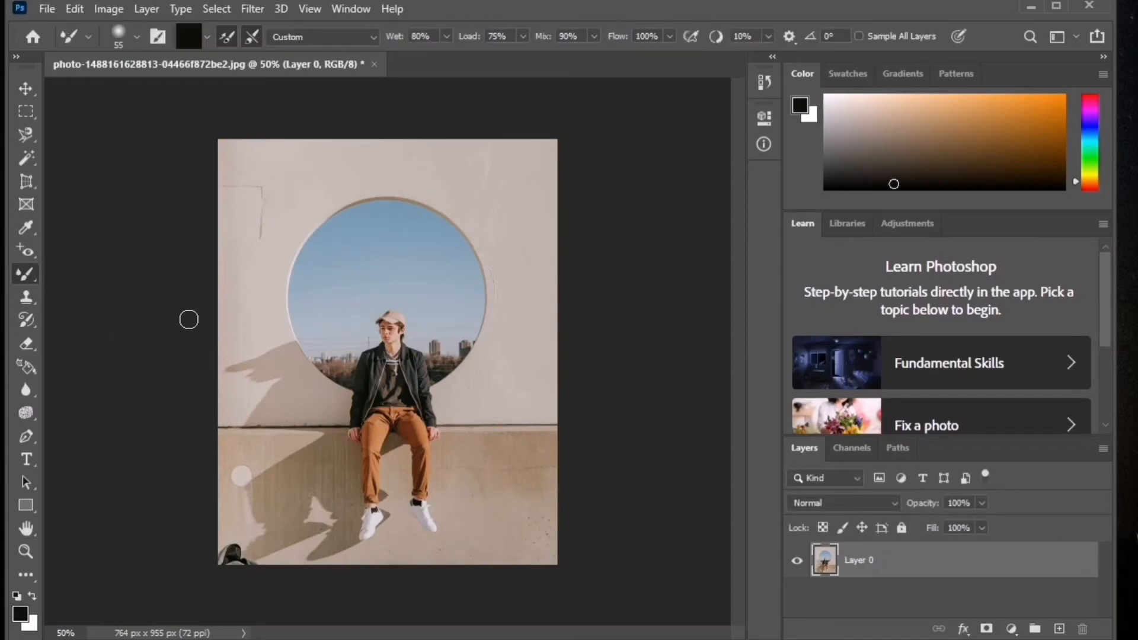
right_click(316, 205)
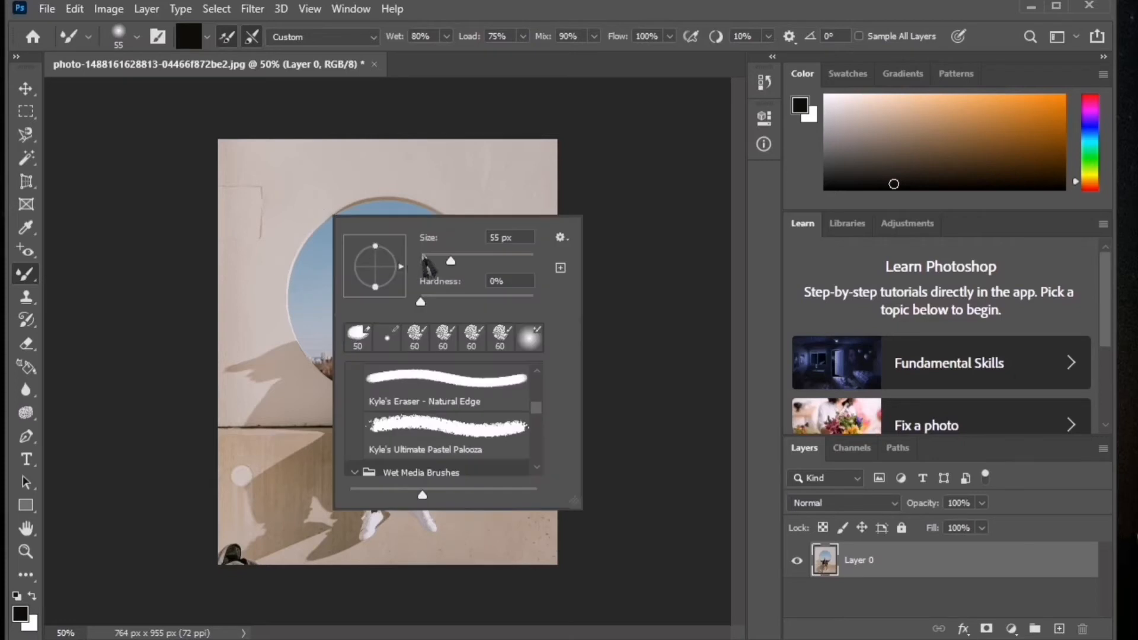
left_click_drag(423, 261, 438, 261)
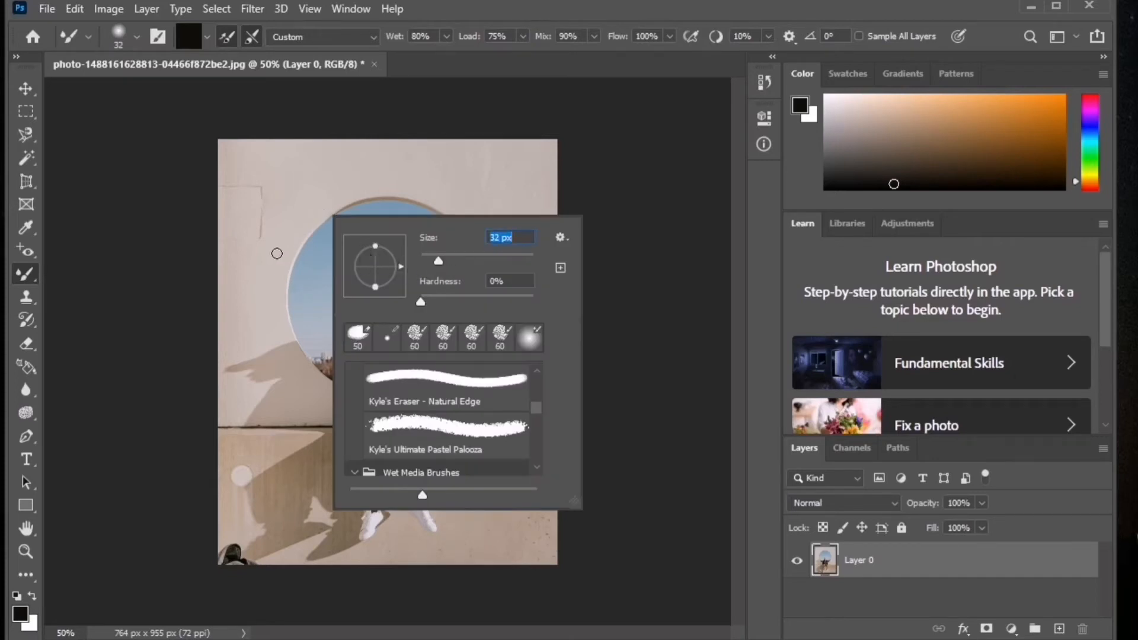
left_click(249, 250)
left_click_drag(248, 250, 528, 255)
mouse_move(208, 264)
left_mouse_down()
mouse_move(303, 265)
mouse_move(217, 289)
mouse_move(213, 274)
mouse_move(542, 294)
mouse_move(495, 263)
mouse_move(513, 231)
mouse_move(488, 234)
mouse_move(549, 233)
mouse_move(376, 235)
mouse_move(554, 178)
mouse_move(190, 201)
mouse_move(510, 204)
mouse_move(521, 225)
left_mouse_up()
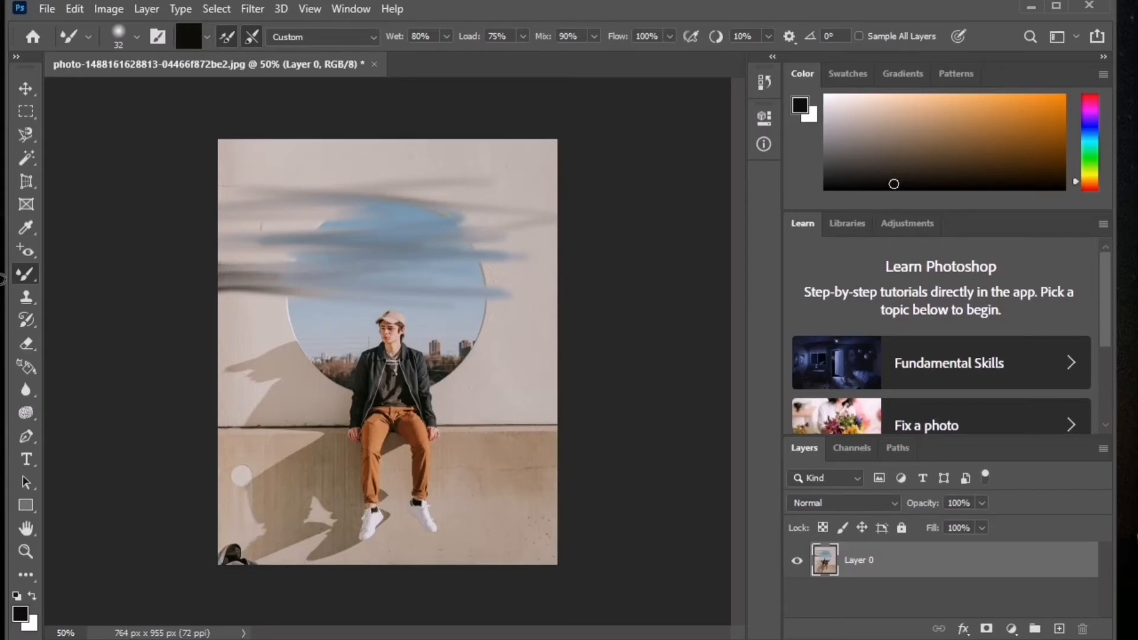
- Undo all the Mixer Brush strokes on the photo
key("ctrl+z")
key("ctrl+z")
key("ctrl+z")
key("ctrl+z")
key("ctrl+z")
key("ctrl+z")
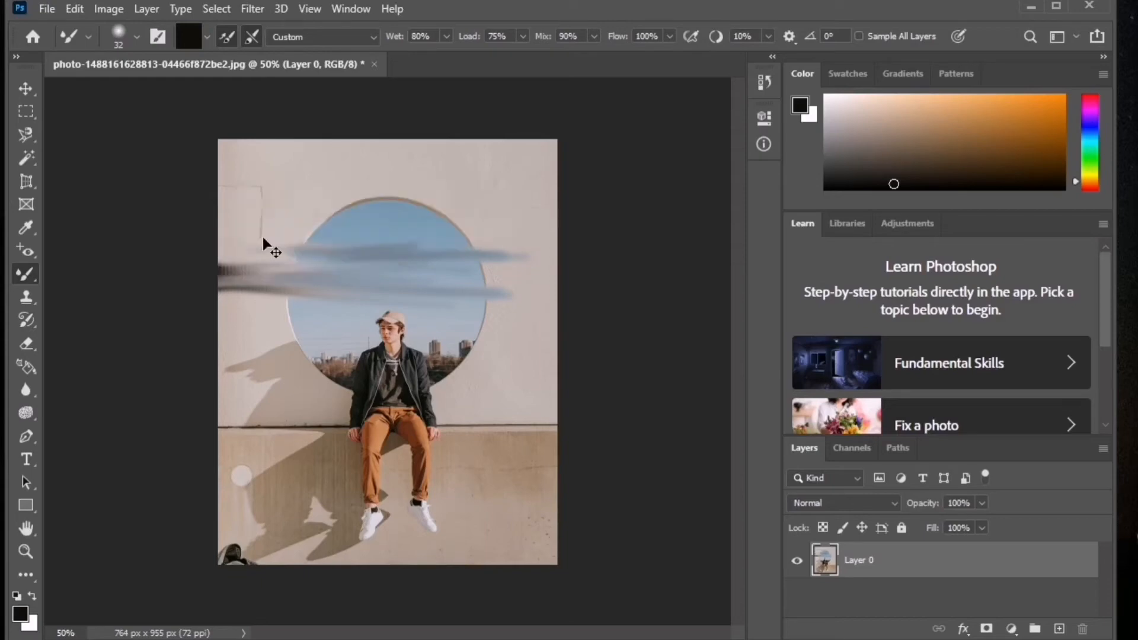
key("ctrl+z")
key("ctrl+z")
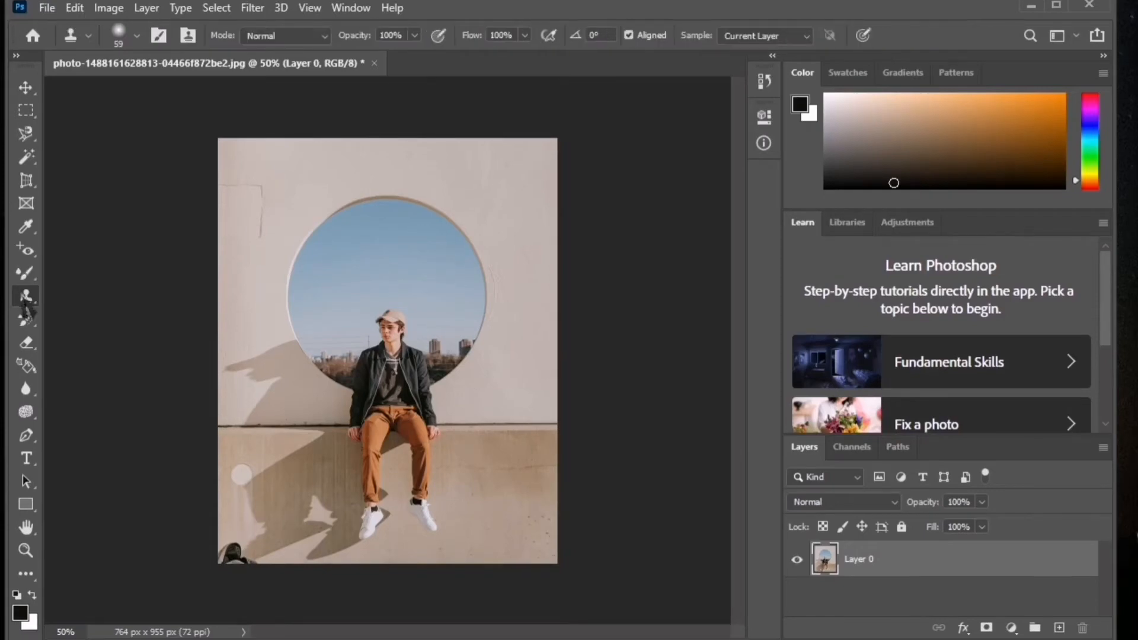
- Remove the cracks on the upper wall beside the circular opening by cloning clean wall texture with the Clone Stamp tool
right_click(25, 300)
left_click(75, 296)
key("ctrl+plus")
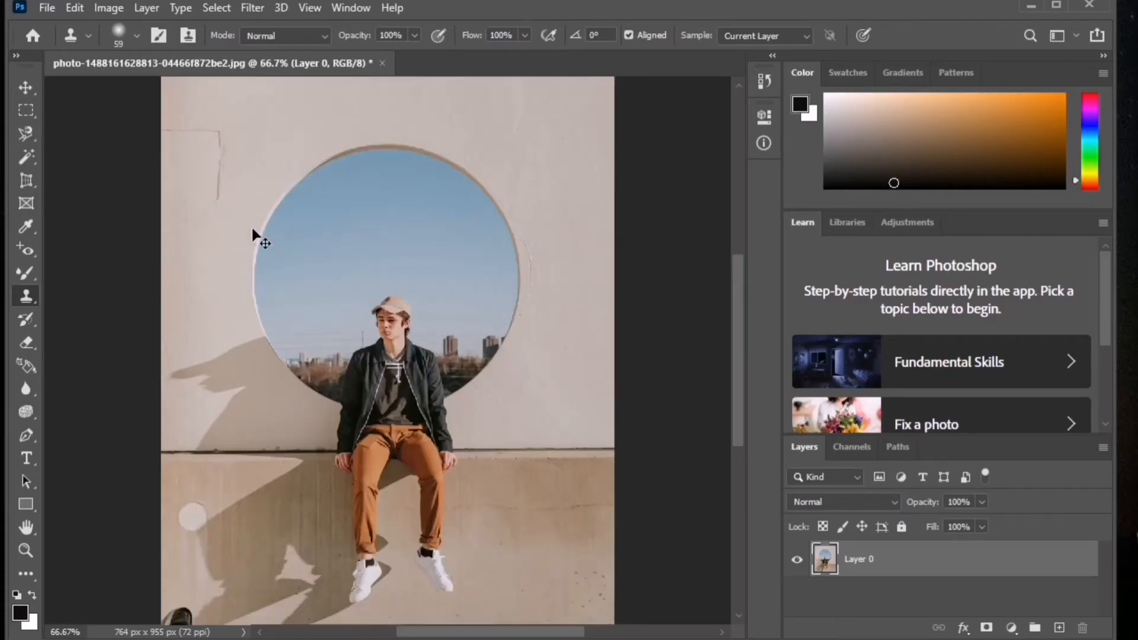
key("ctrl+plus")
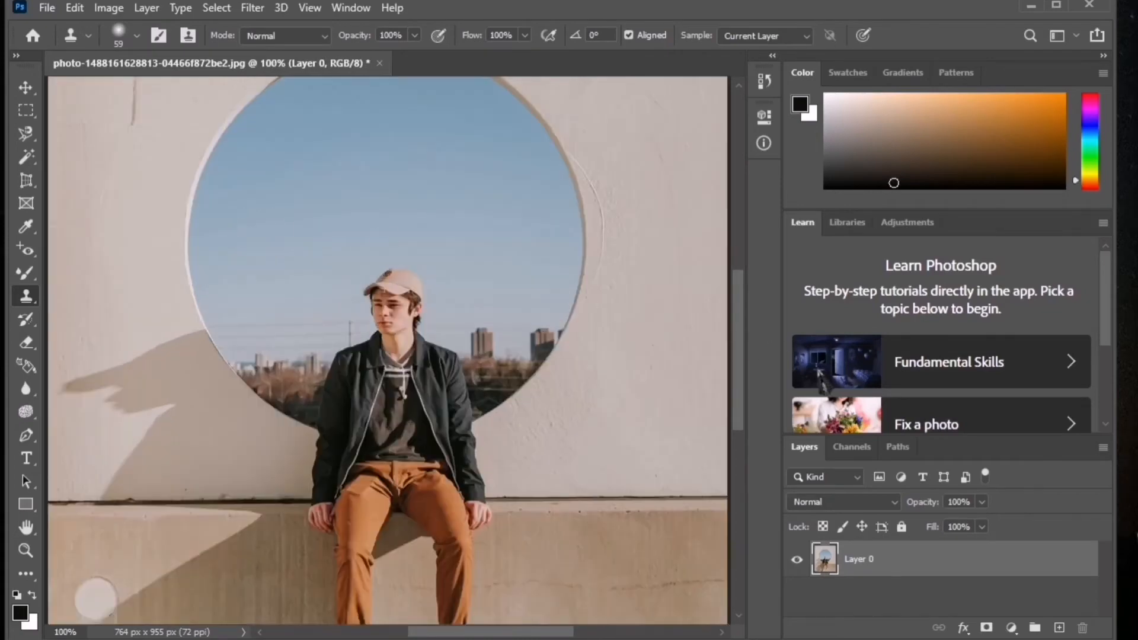
left_click_drag(737, 386, 735, 339)
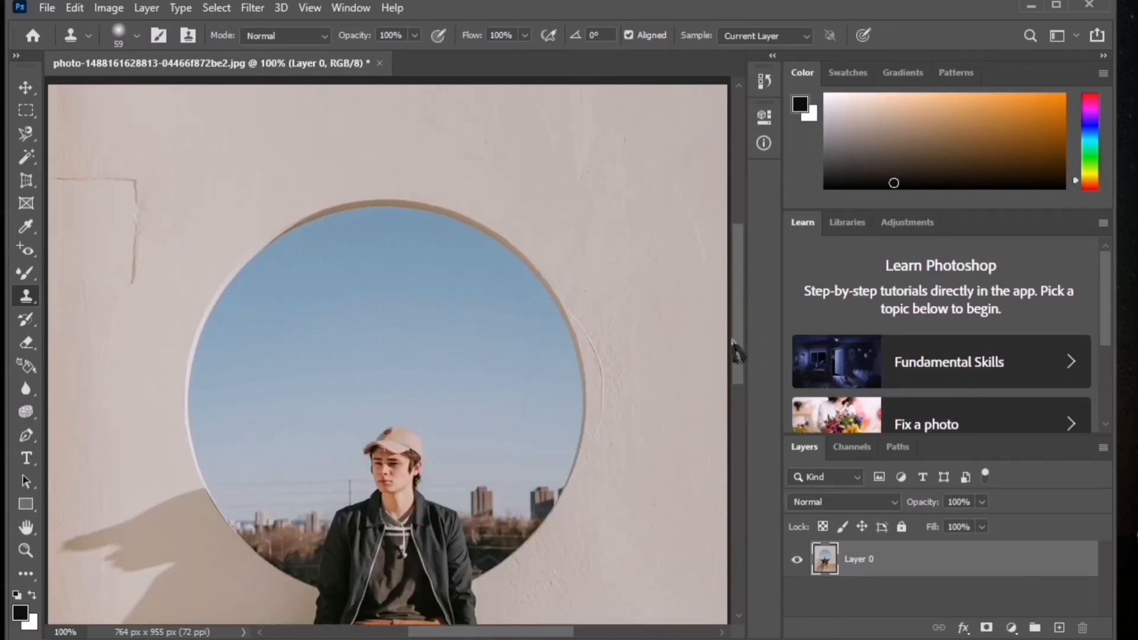
left_click_drag(523, 637, 491, 637)
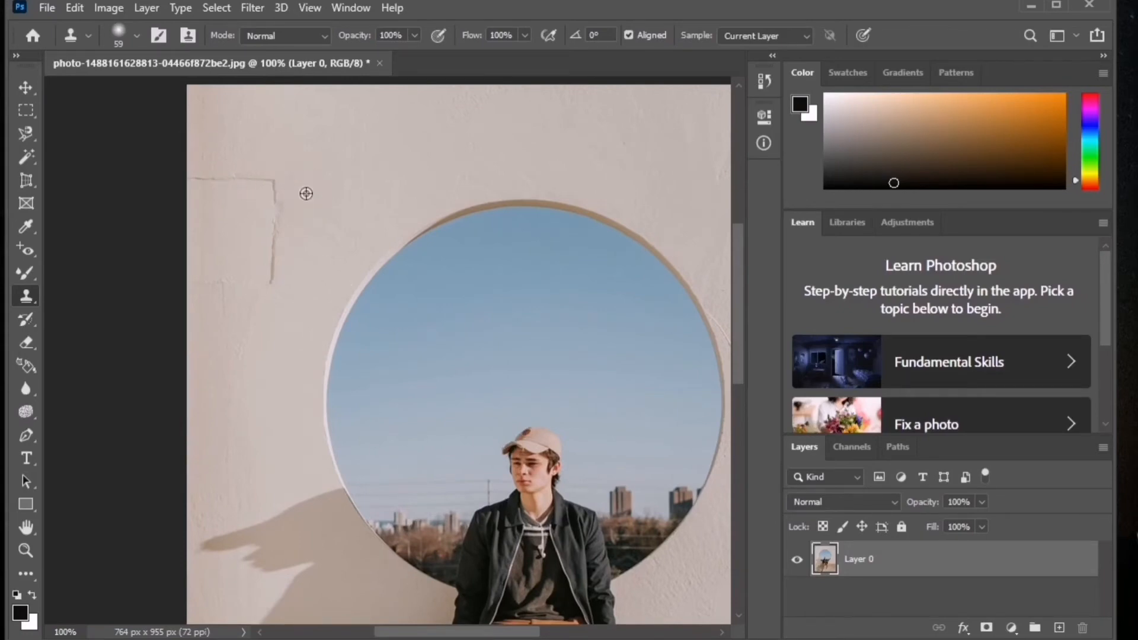
left_click(305, 194, "alt")
mouse_move(272, 186)
left_mouse_down()
mouse_move(266, 274)
mouse_move(228, 284)
mouse_move(243, 250)
mouse_move(232, 177)
mouse_move(201, 179)
mouse_move(254, 181)
mouse_move(225, 162)
mouse_move(195, 171)
mouse_move(229, 170)
mouse_move(202, 153)
mouse_move(212, 149)
mouse_move(212, 266)
mouse_move(194, 270)
mouse_move(201, 146)
left_mouse_up()
left_click(253, 277, "alt")
left_click(243, 175, "alt")
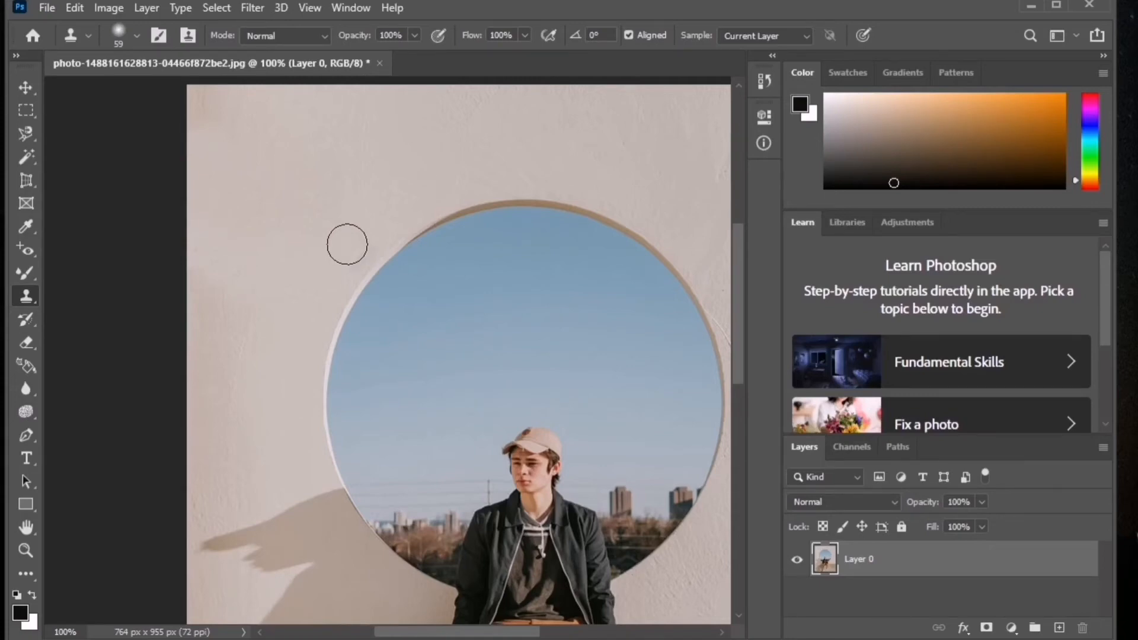
key("ctrl+minus")
key("ctrl+minus")
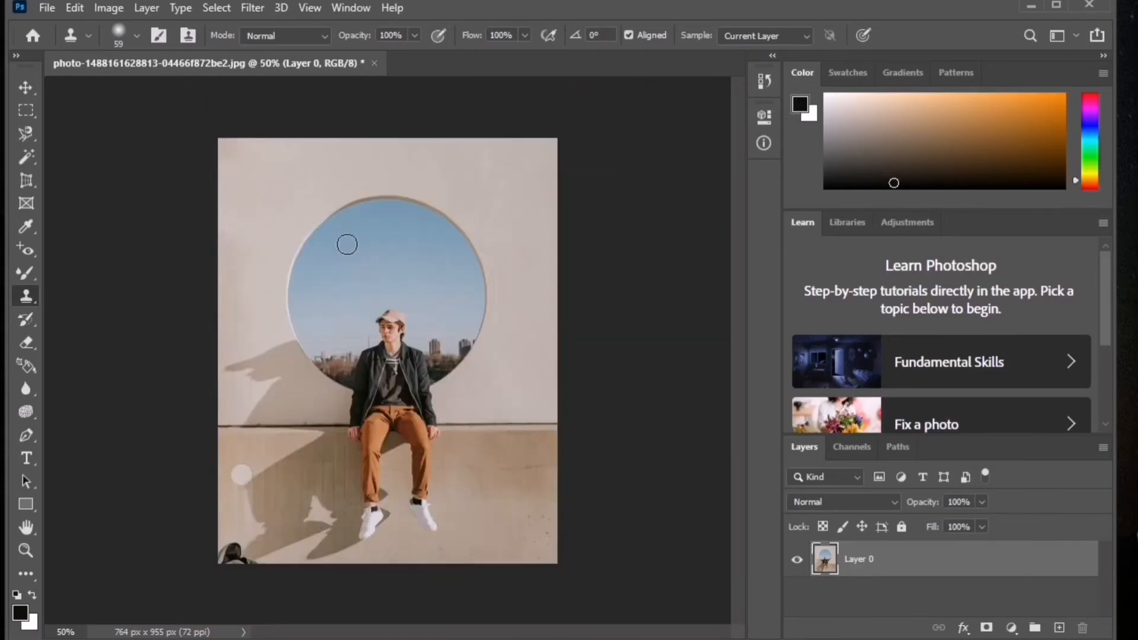
- Paint the green leaf pattern over the upper part of the photo with the Pattern Stamp tool, and undo the strokes
right_click(26, 297)
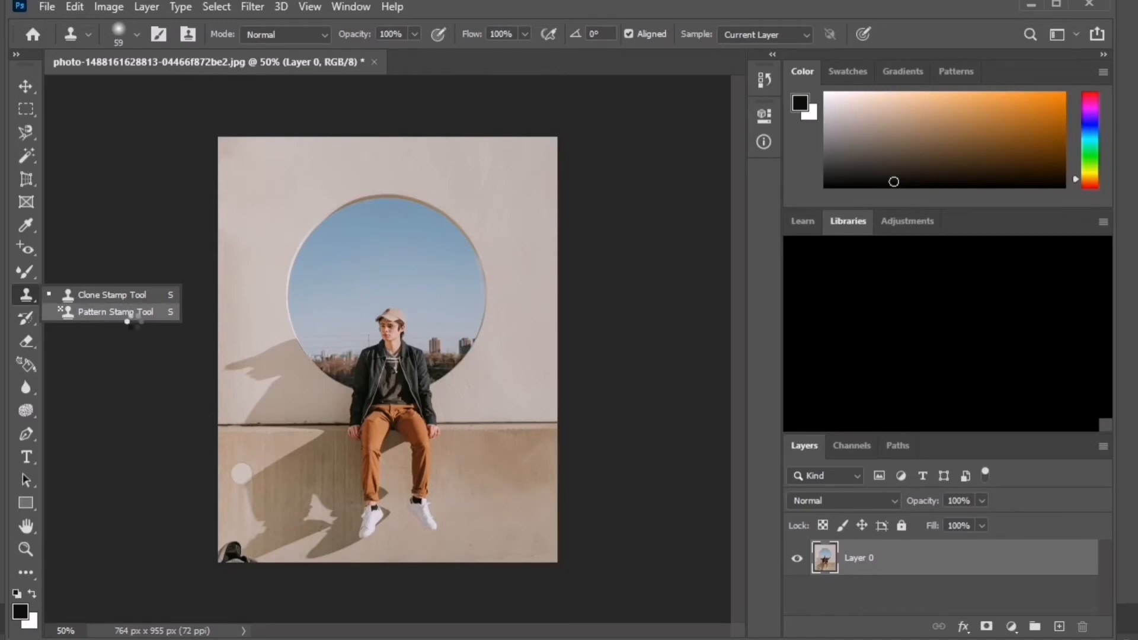
left_click(140, 312)
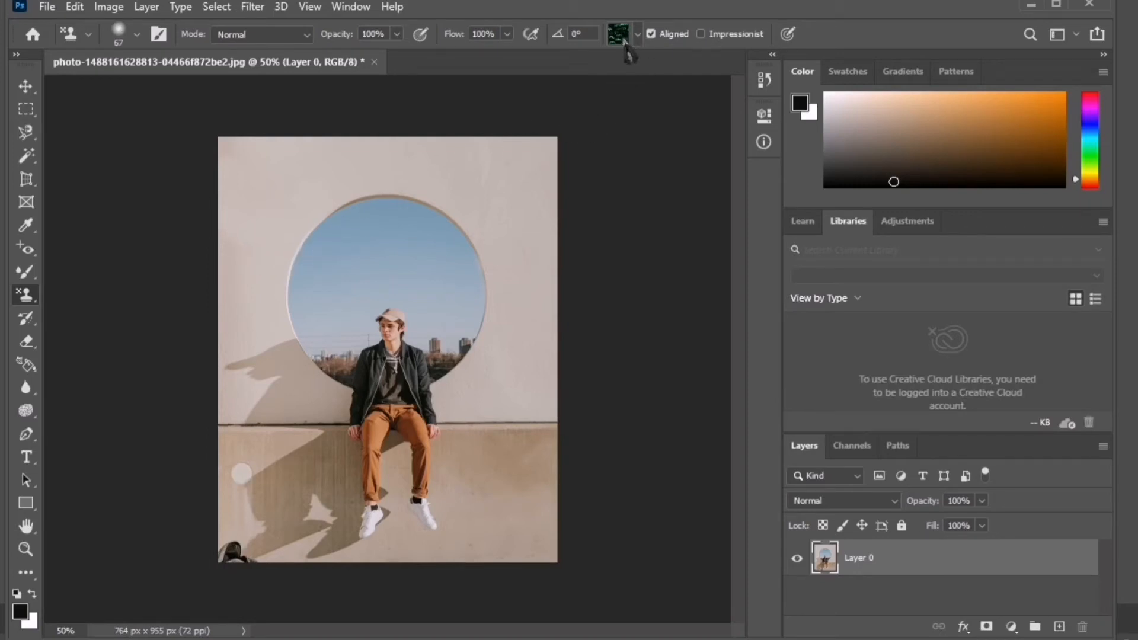
mouse_move(516, 191)
left_mouse_down()
mouse_move(272, 190)
mouse_move(677, 185)
mouse_move(501, 174)
mouse_move(389, 202)
mouse_move(142, 189)
mouse_move(190, 165)
mouse_move(157, 156)
mouse_move(347, 184)
mouse_move(229, 126)
left_mouse_up()
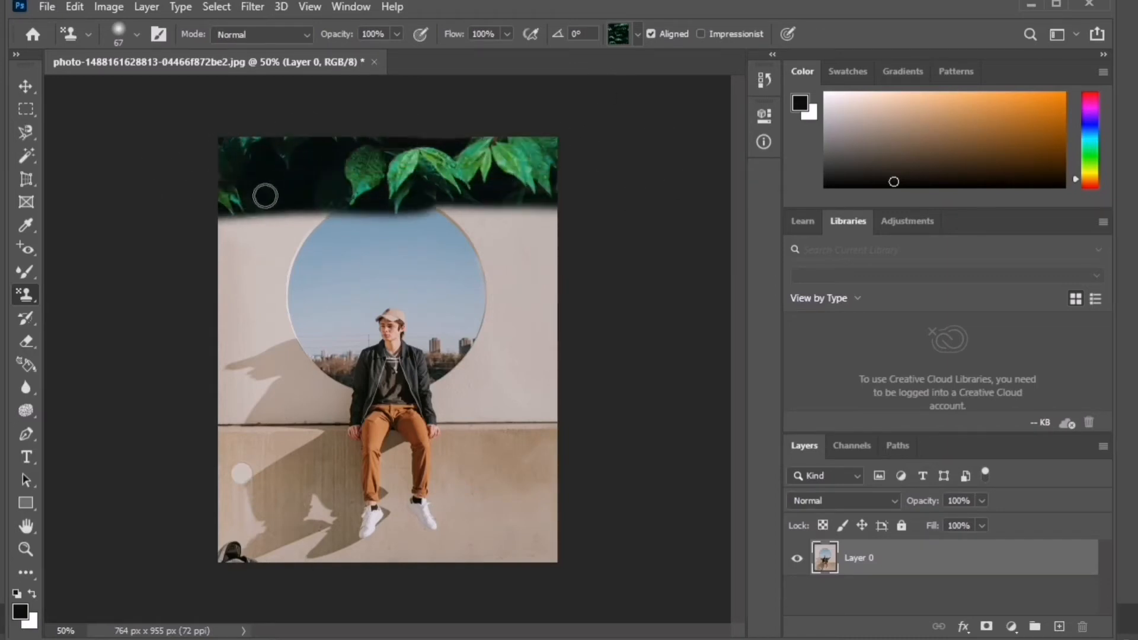
mouse_move(490, 186)
left_mouse_down()
mouse_move(367, 220)
mouse_move(196, 215)
mouse_move(685, 262)
mouse_move(413, 256)
left_mouse_up()
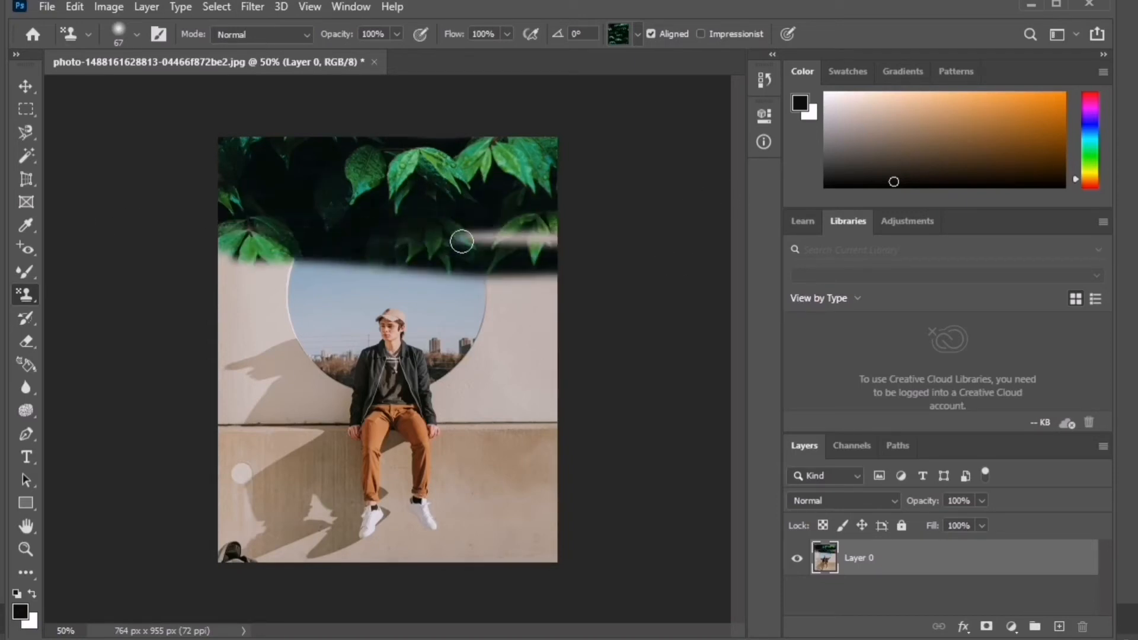
key("ctrl+z")
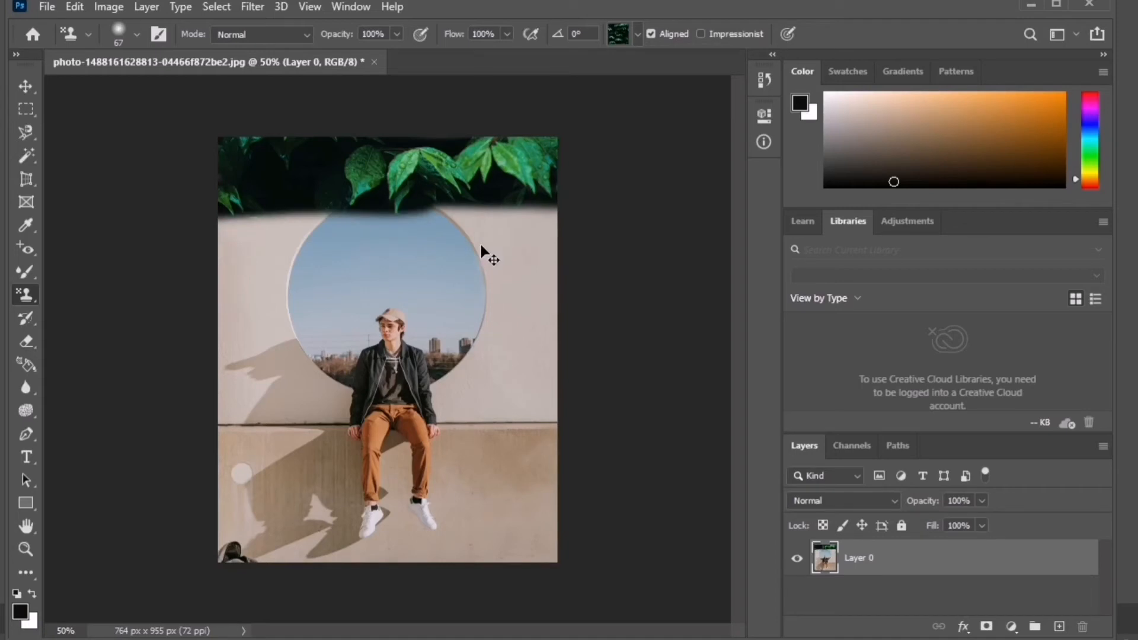
key("ctrl+z")
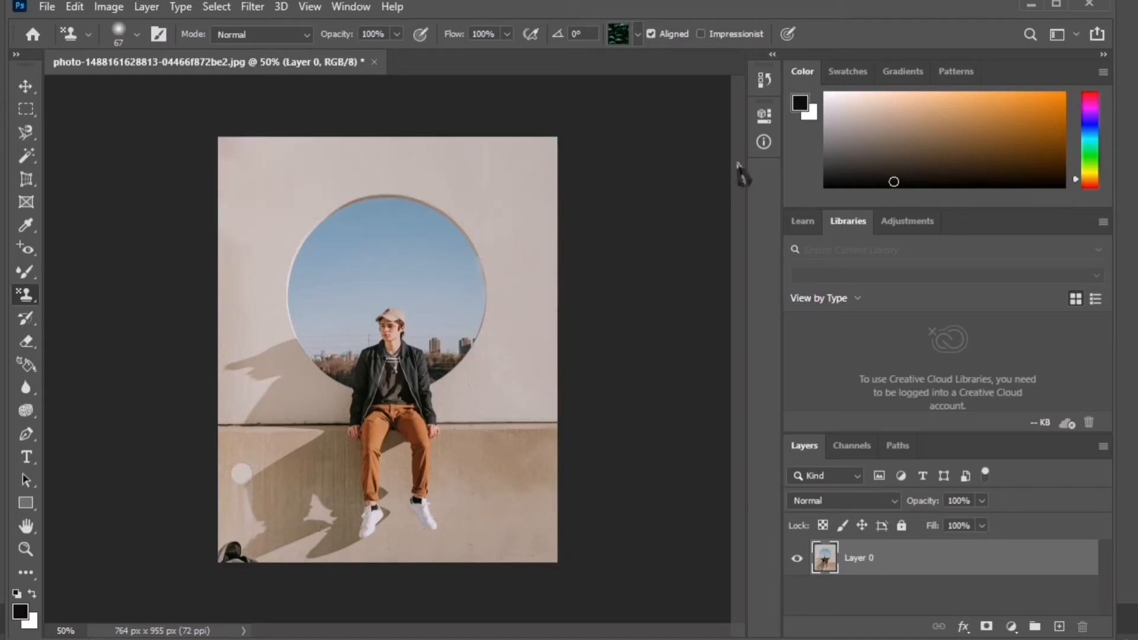
- Apply the dark grass pattern over the photo as a pattern fill, and undo it
left_click(957, 72)
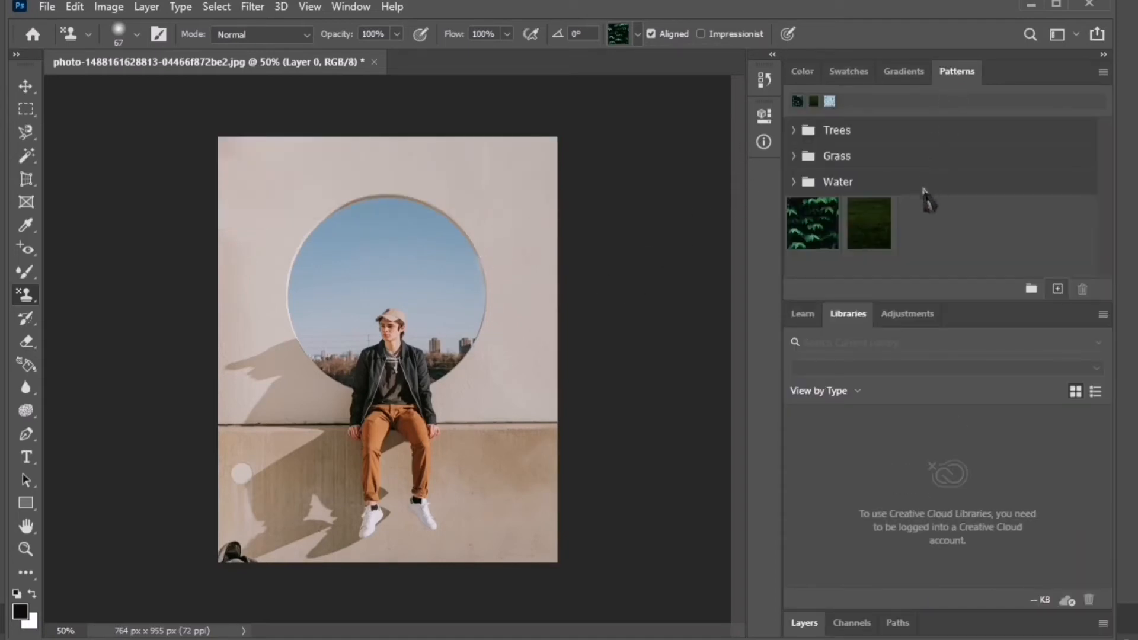
left_click_drag(864, 237, 503, 491)
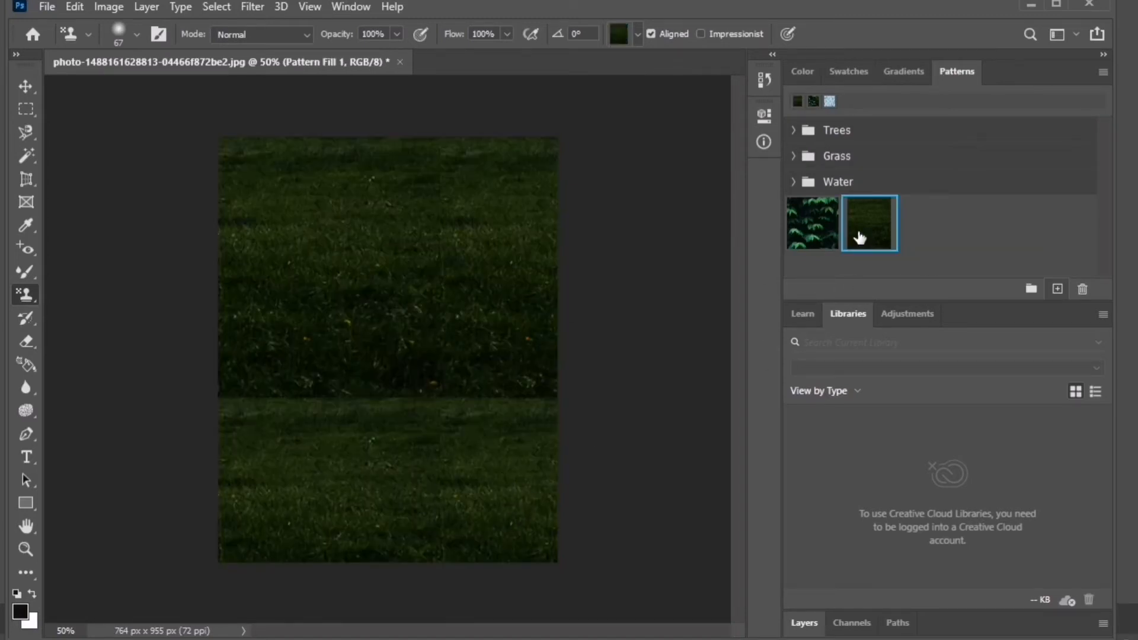
key("ctrl+z")
mouse_move(493, 249)
left_mouse_down()
mouse_move(216, 247)
mouse_move(521, 234)
mouse_move(276, 220)
mouse_move(534, 188)
left_mouse_up()
key("ctrl+z")
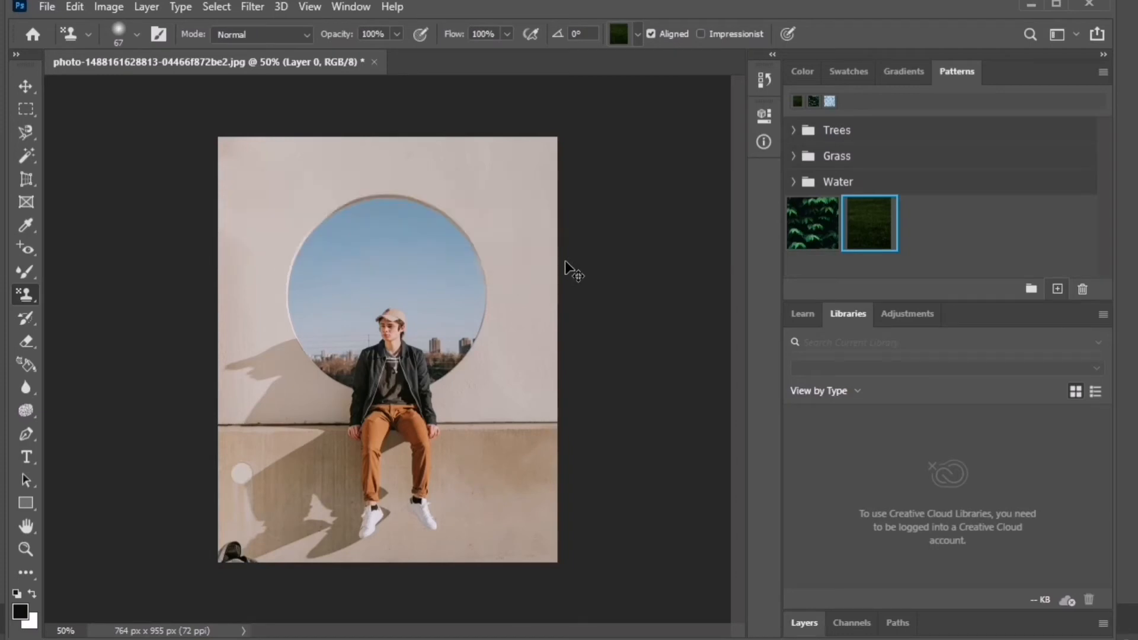
- Start creating a new pattern from the current photo and cancel the naming dialog
left_click(1056, 293)
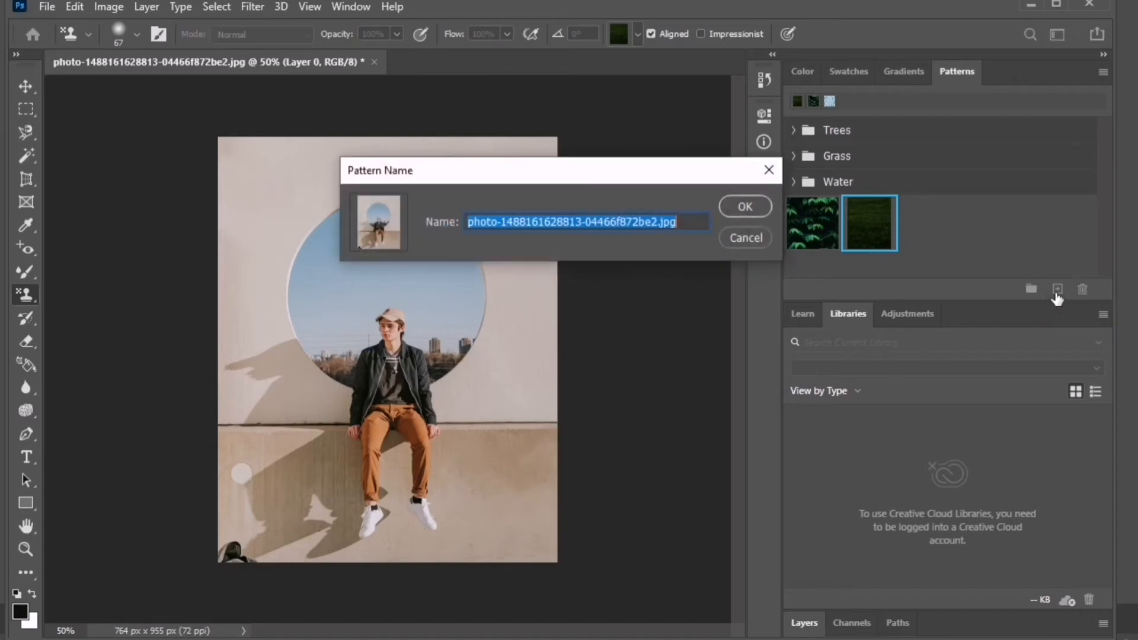
left_click(736, 241)
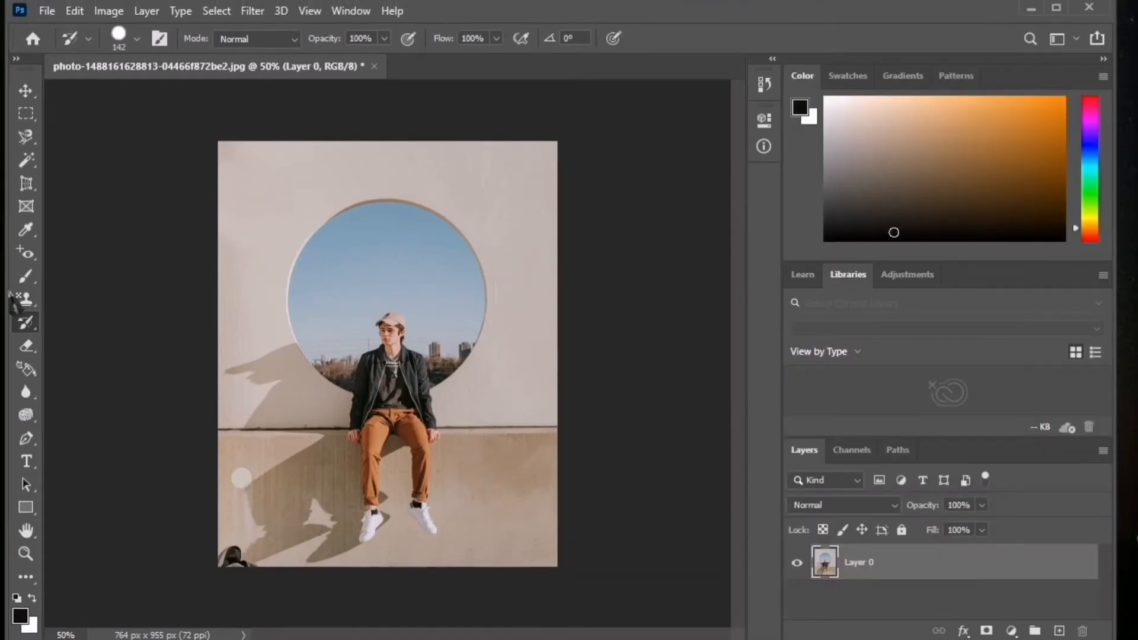
- Switch from the History Brush to the Art History Brush and paint the whole photo into blurred Tight Short strokes
left_click(26, 319)
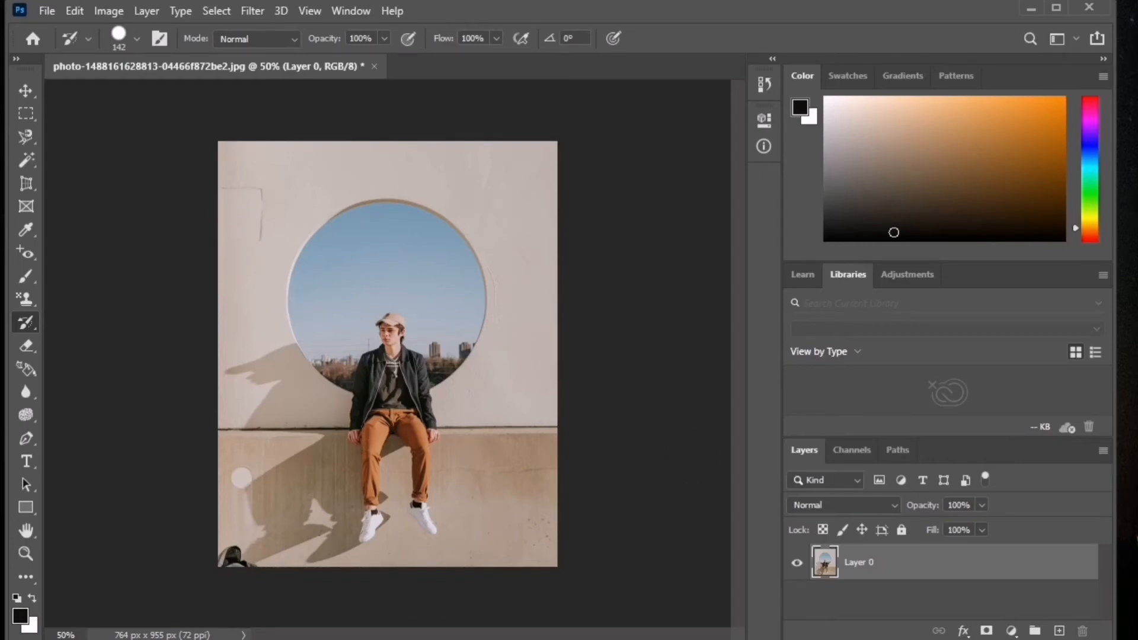
right_click(26, 323)
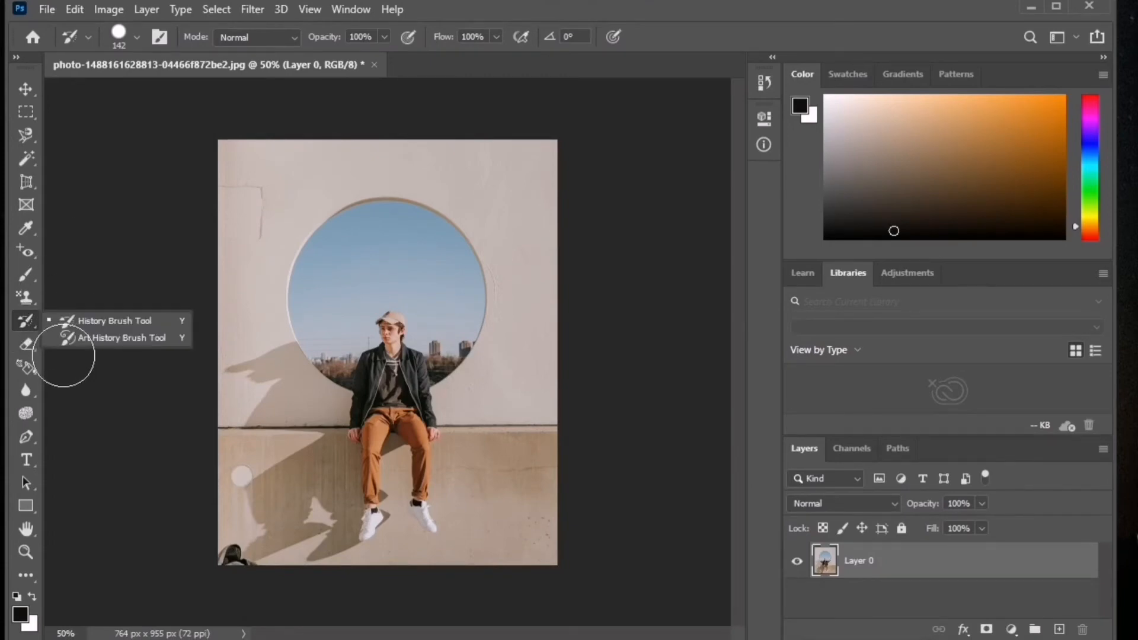
left_click(89, 337)
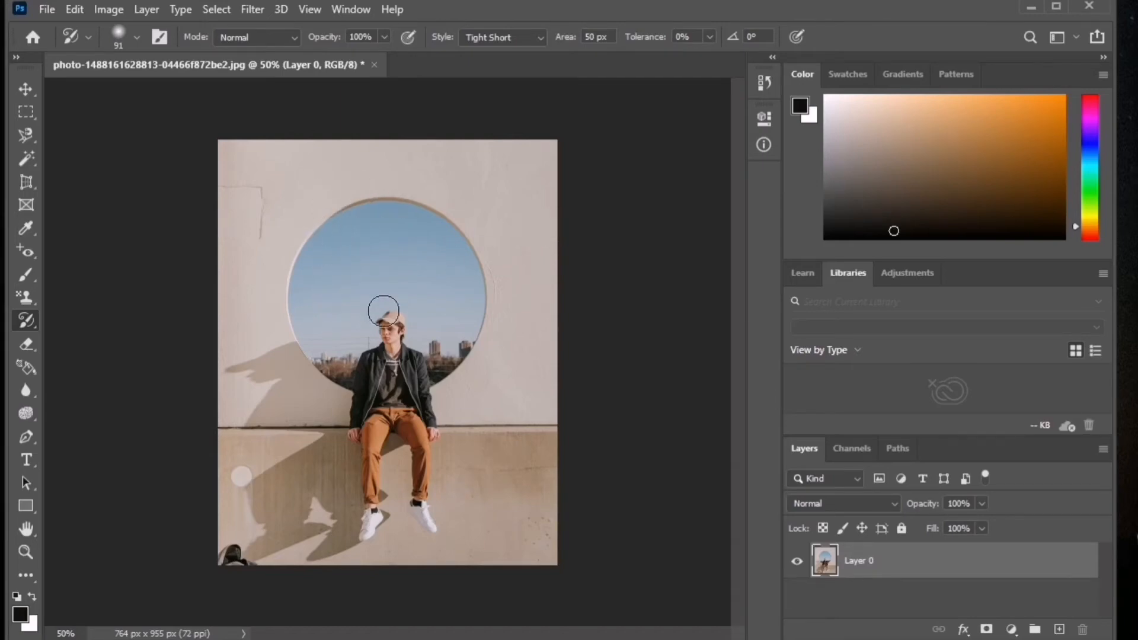
mouse_move(384, 312)
left_mouse_down()
mouse_move(406, 384)
mouse_move(399, 469)
mouse_move(340, 376)
mouse_move(307, 476)
mouse_move(441, 455)
mouse_move(489, 489)
mouse_move(572, 332)
mouse_move(300, 318)
mouse_move(555, 283)
mouse_move(491, 336)
mouse_move(623, 370)
mouse_move(483, 271)
mouse_move(311, 292)
mouse_move(452, 242)
mouse_move(405, 158)
mouse_move(162, 152)
mouse_move(154, 285)
mouse_move(285, 354)
mouse_move(150, 456)
mouse_move(212, 599)
mouse_move(331, 468)
mouse_move(450, 497)
mouse_move(391, 513)
mouse_move(420, 489)
mouse_move(442, 404)
mouse_move(391, 409)
mouse_move(590, 327)
mouse_move(518, 307)
mouse_move(411, 374)
mouse_move(404, 393)
mouse_move(462, 378)
mouse_move(362, 414)
mouse_move(358, 441)
mouse_move(427, 520)
mouse_move(403, 387)
mouse_move(419, 213)
left_mouse_up()
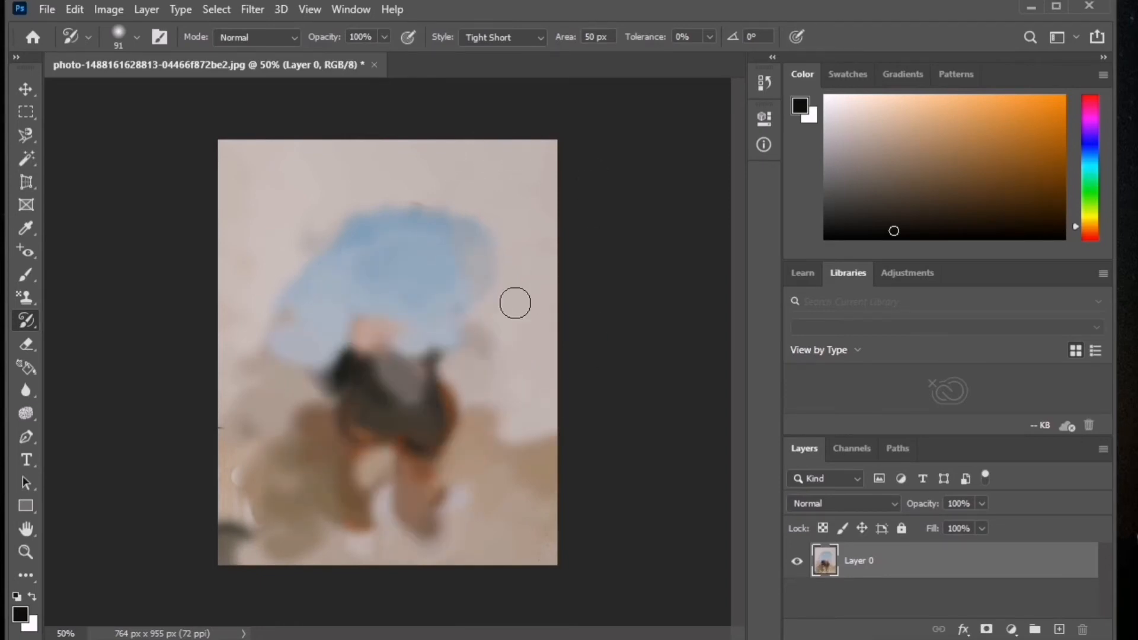
- Undo the Art History Brush strokes to restore the photo of the seated man
key("ctrl+z")
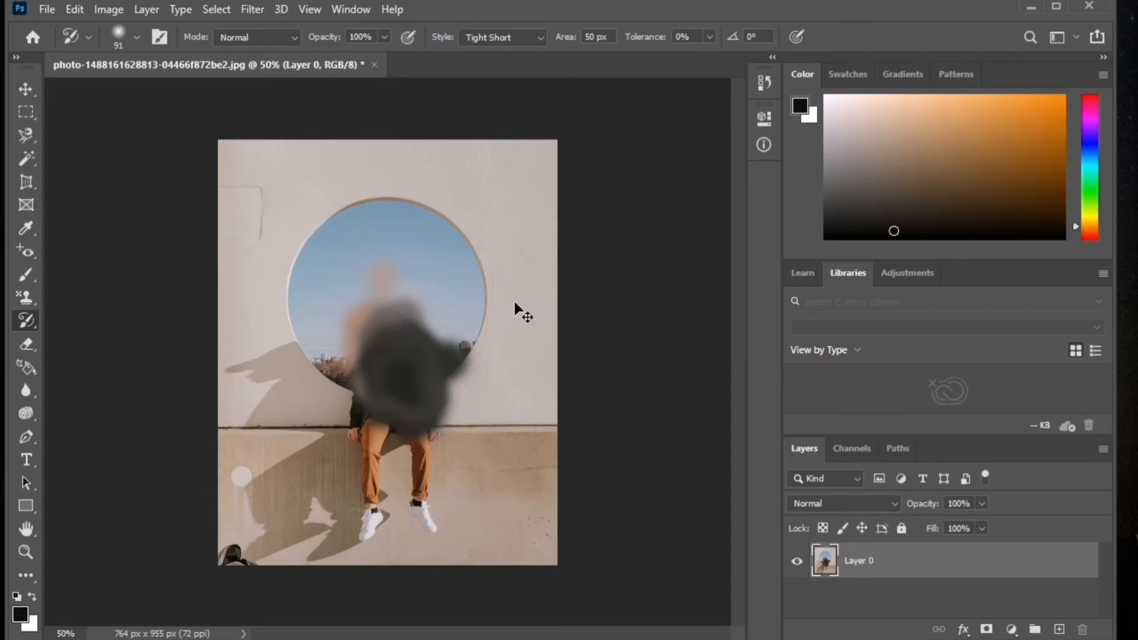
key("ctrl+z")
key("ctrl+z")
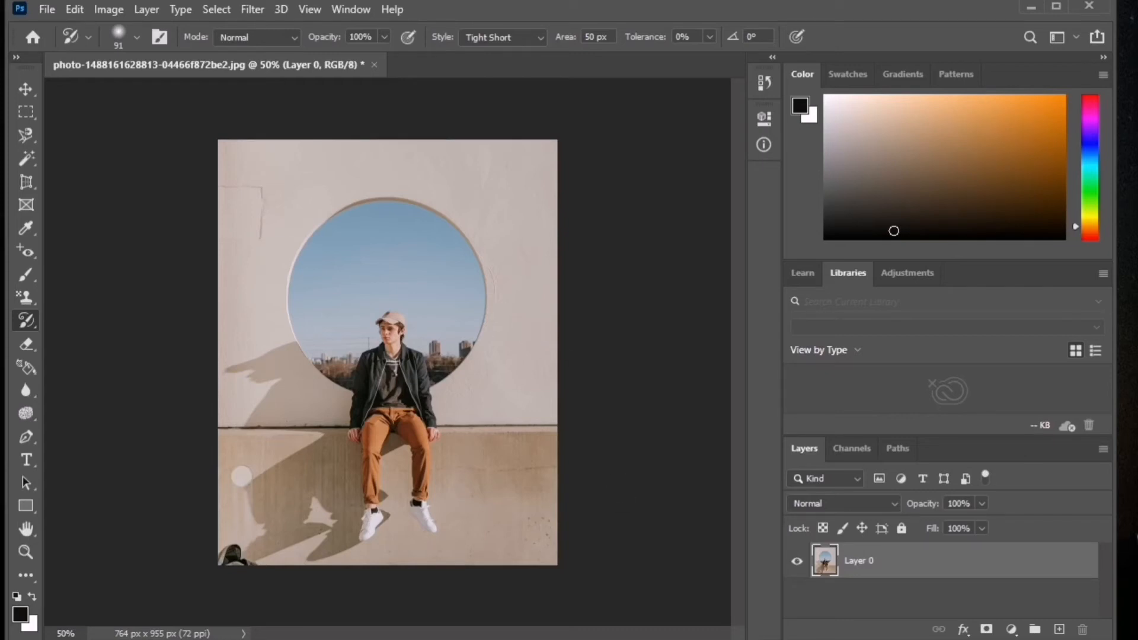
- Erase part of the wall along the photo's upper-left area with the Eraser at size 50, and undo it
left_click(26, 344)
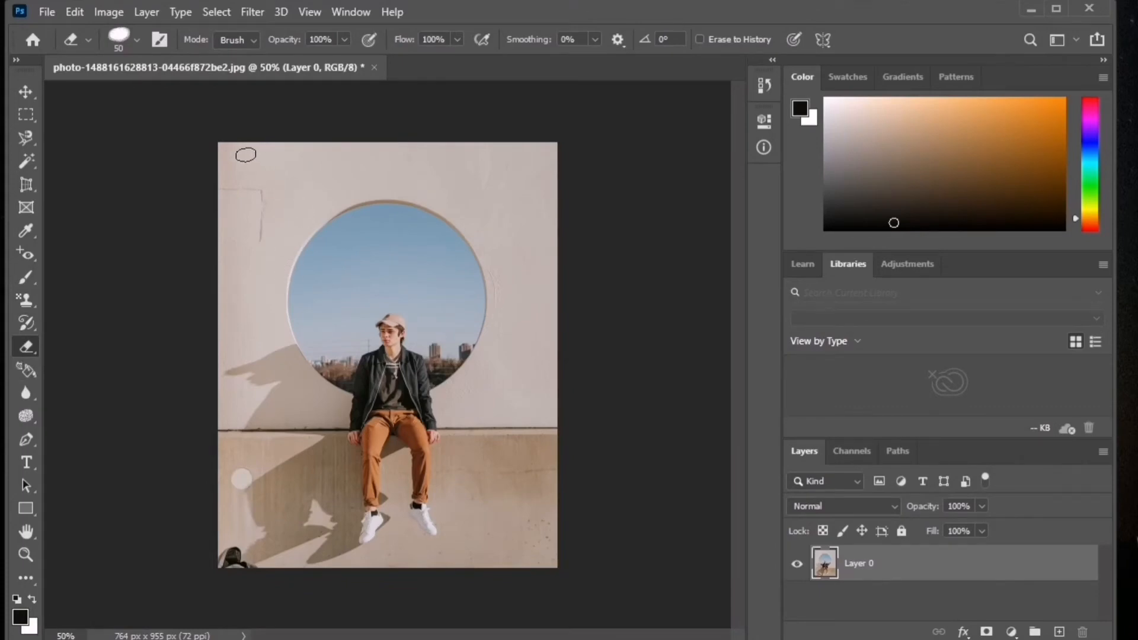
mouse_move(245, 155)
left_mouse_down()
mouse_move(267, 240)
mouse_move(244, 155)
mouse_move(234, 180)
mouse_move(213, 152)
mouse_move(242, 240)
mouse_move(239, 188)
mouse_move(272, 230)
mouse_move(287, 178)
mouse_move(150, 180)
mouse_move(358, 141)
mouse_move(462, 151)
left_mouse_up()
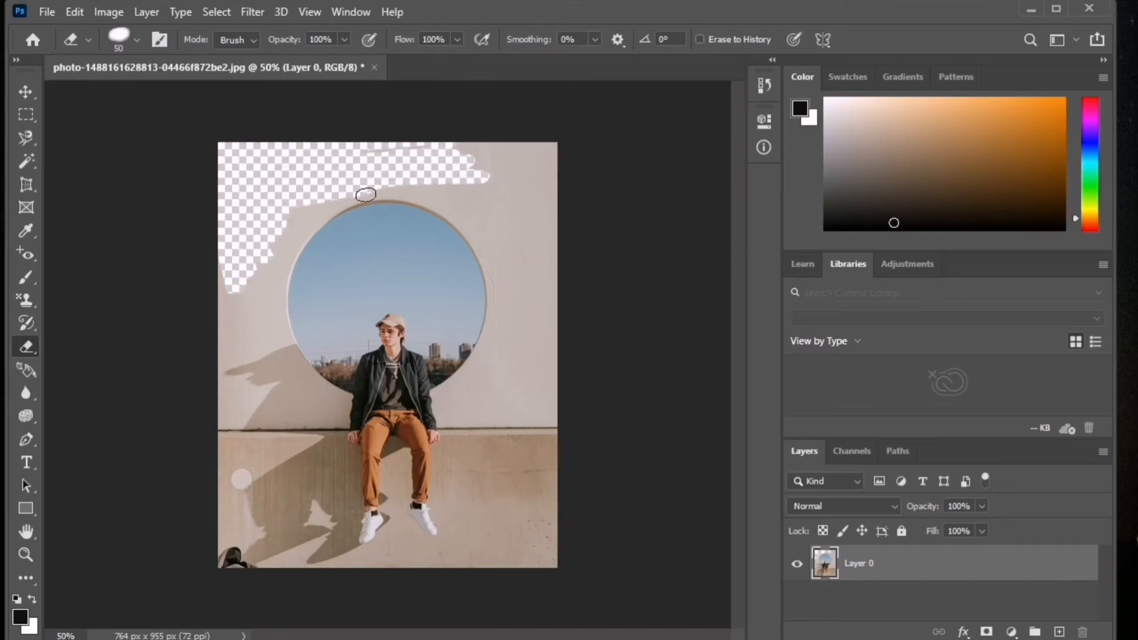
key("ctrl+z")
- Switch to the Background Eraser and open the flower vase photo lucas-hoang-812jL3jmV1w-unsplash.jpg
right_click(23, 354)
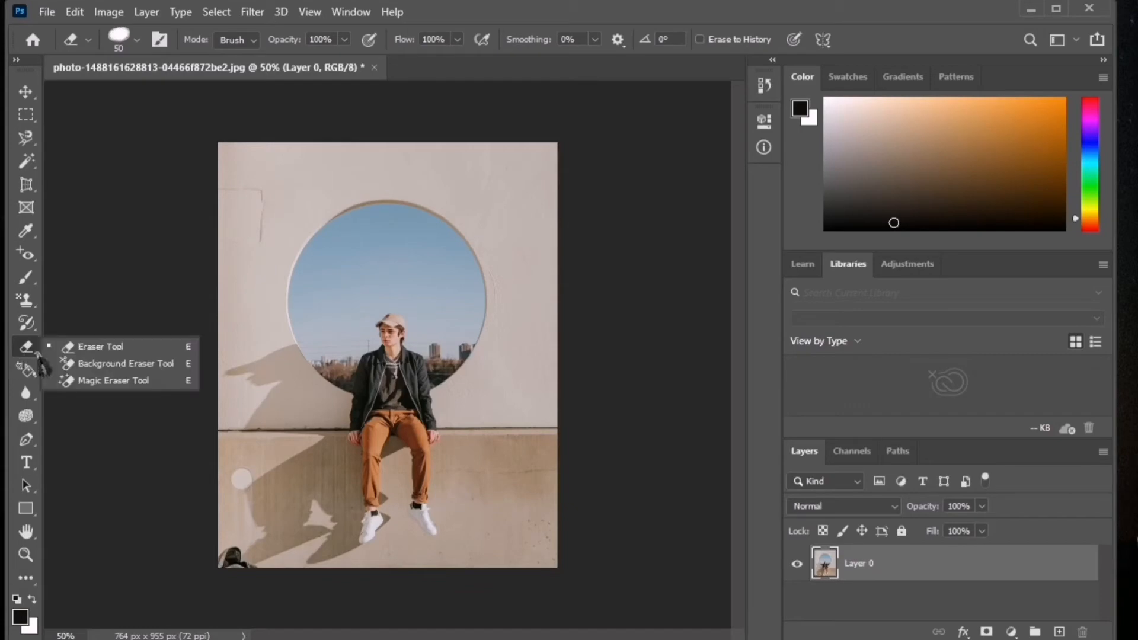
left_click(119, 381)
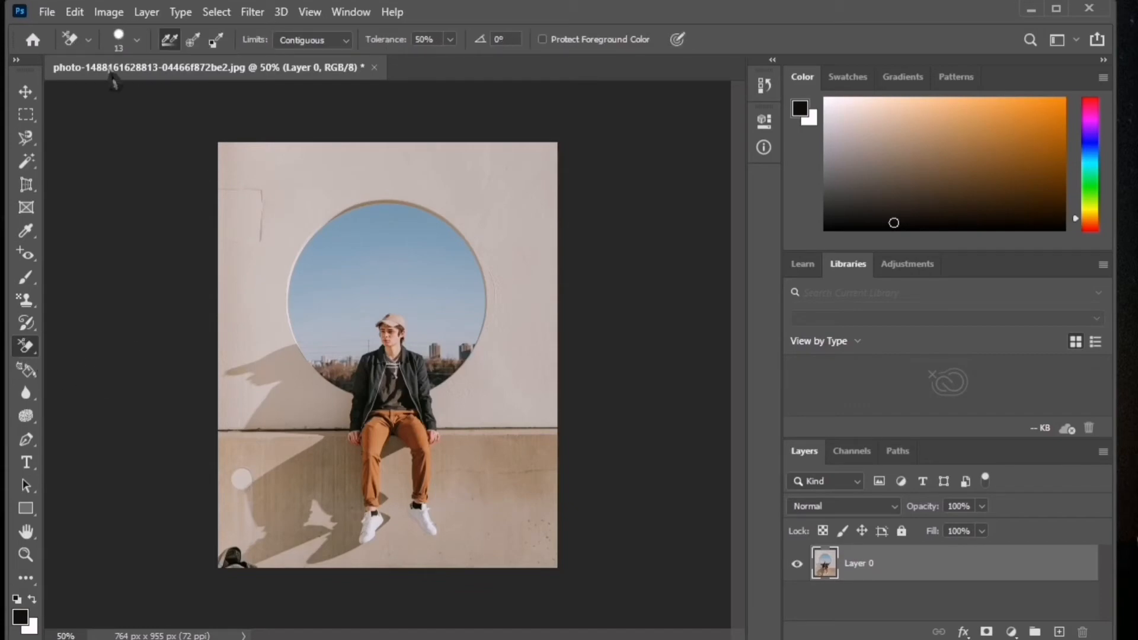
left_click(46, 12)
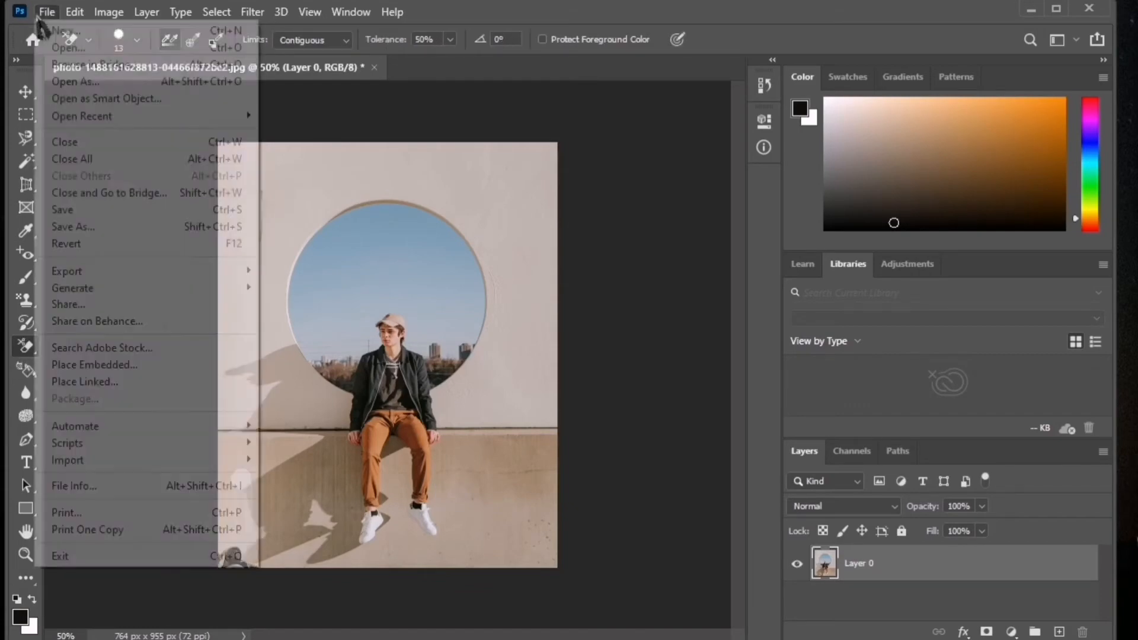
left_click(72, 46)
left_click(228, 314)
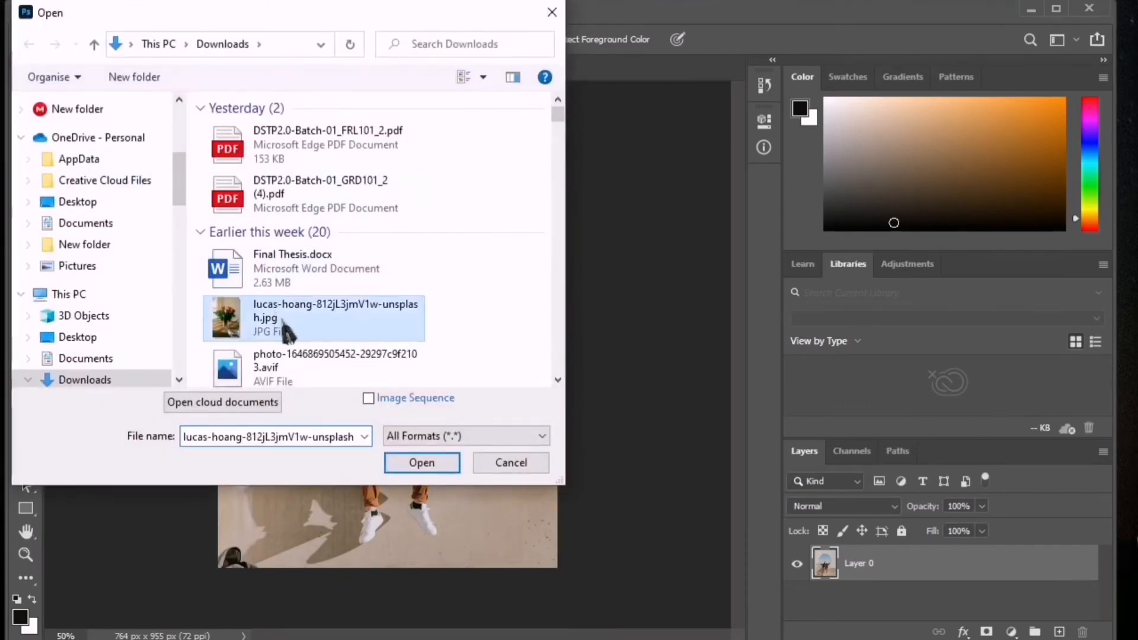
left_click(420, 463)
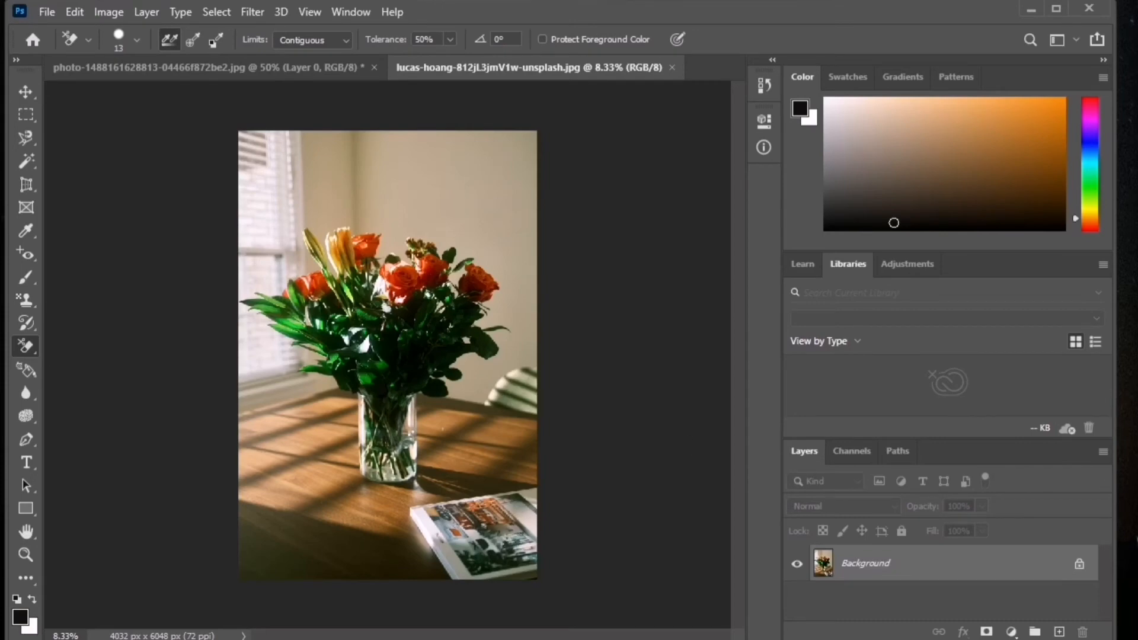
- Unlock the flower photo's background layer and move a copy over the right part of the seated man's photo
left_click(116, 254)
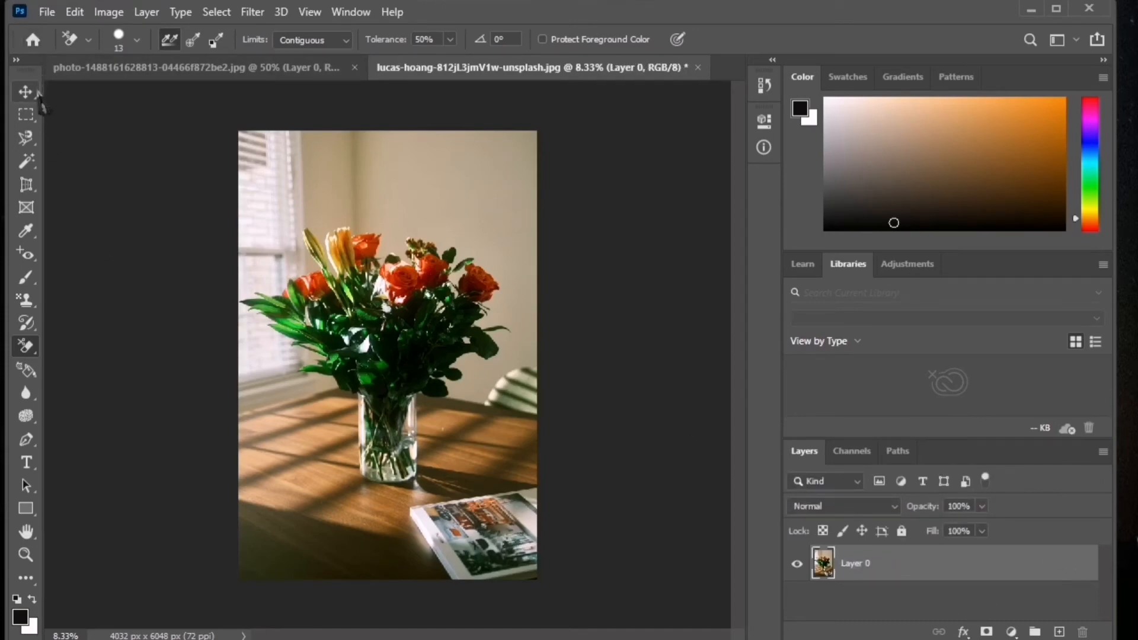
left_click(26, 91)
left_click_drag(253, 170, 224, 77)
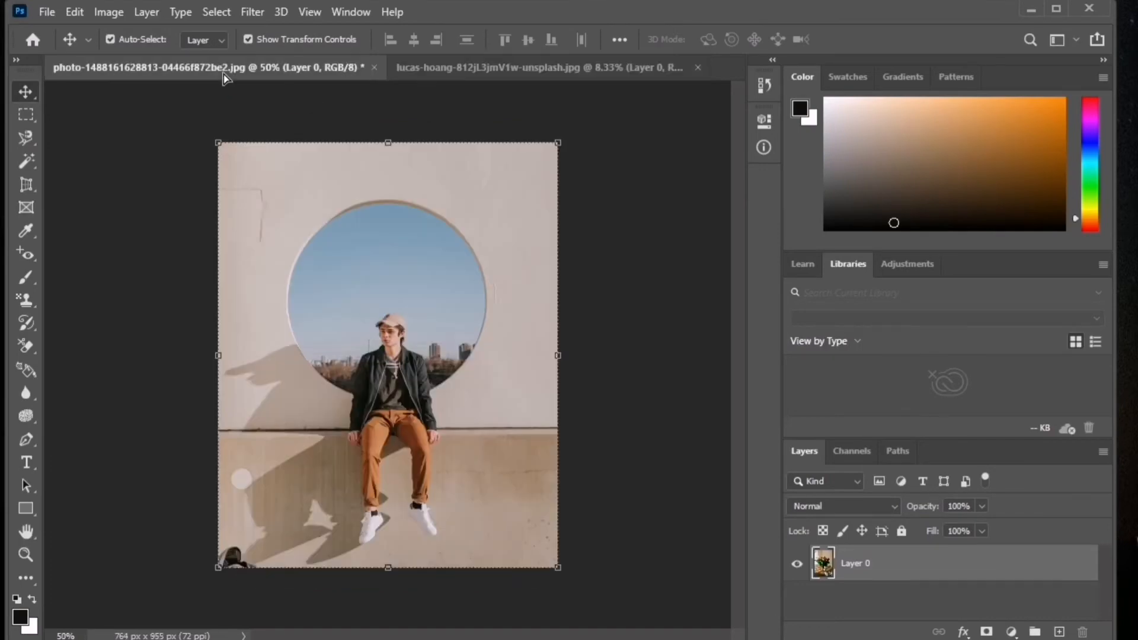
left_click_drag(363, 292, 363, 295)
left_click_drag(362, 376, 493, 274)
left_click_drag(357, 426, 621, 173)
left_click_drag(363, 398, 468, 234)
mouse_move(401, 382)
left_mouse_down()
mouse_move(341, 451)
mouse_move(444, 300)
mouse_move(467, 325)
mouse_move(462, 170)
mouse_move(505, 172)
mouse_move(363, 132)
mouse_move(440, 315)
mouse_move(414, 312)
mouse_move(405, 389)
left_mouse_up()
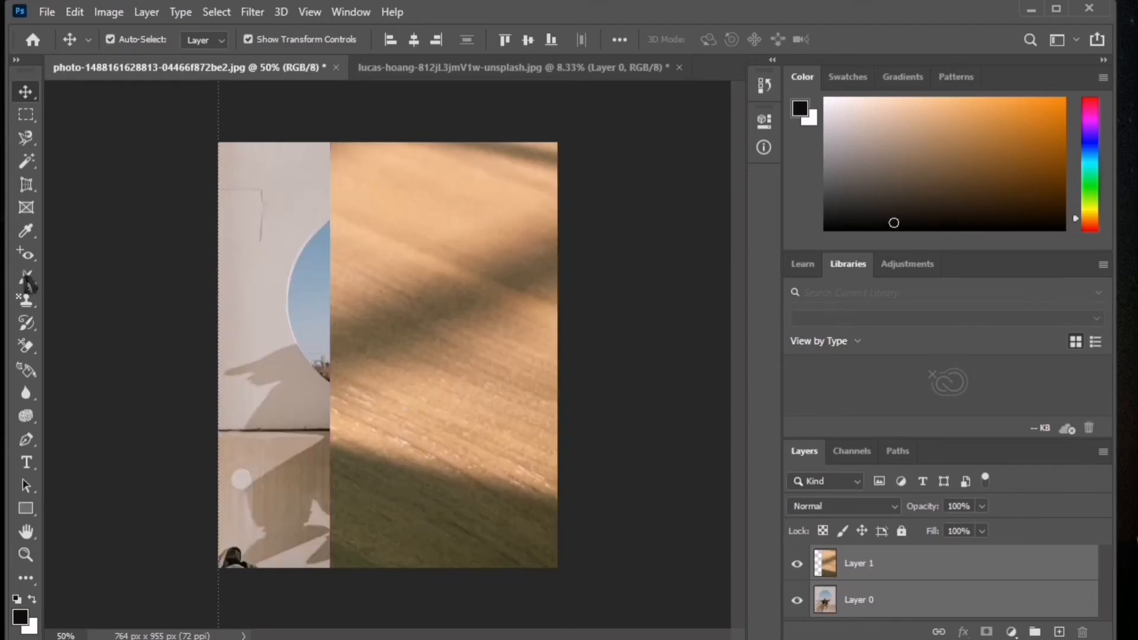
- Erase strokes across the middle of the overlaid Layer 1 with the 13 px Background Eraser
left_click(25, 345)
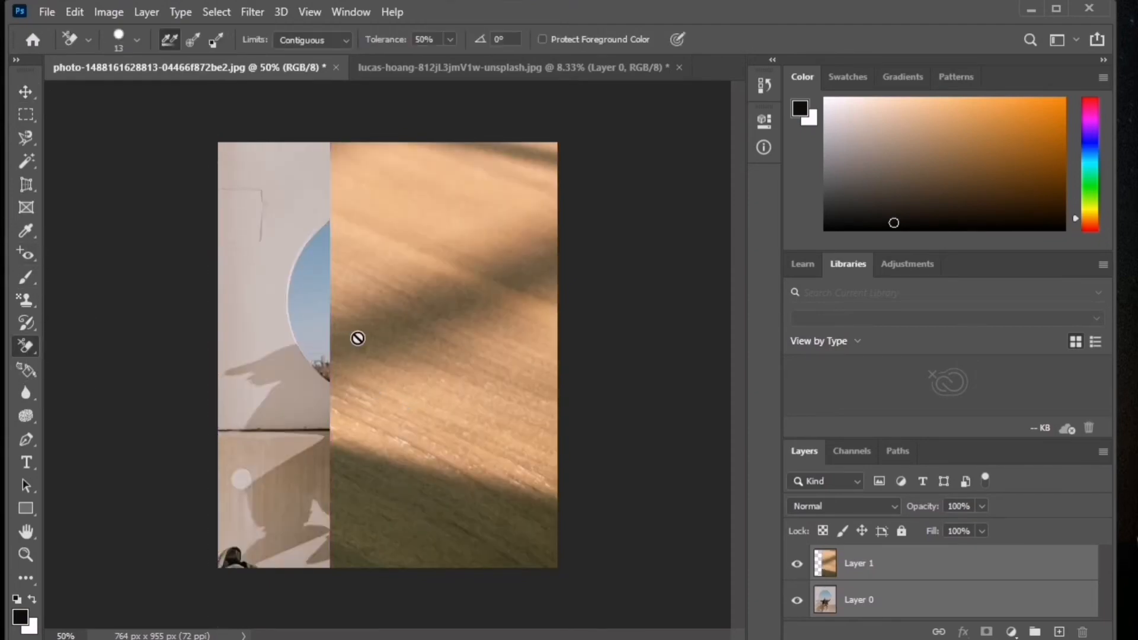
left_click(399, 330)
left_click(537, 259)
mouse_move(374, 397)
left_mouse_down()
mouse_move(415, 347)
mouse_move(379, 370)
mouse_move(305, 390)
left_mouse_up()
mouse_move(488, 344)
left_mouse_down()
mouse_move(349, 355)
mouse_move(392, 365)
left_mouse_up()
- Erase more of Layer 1 around the man with the Background Eraser at 44 px, and delete that layer
right_click(379, 351)
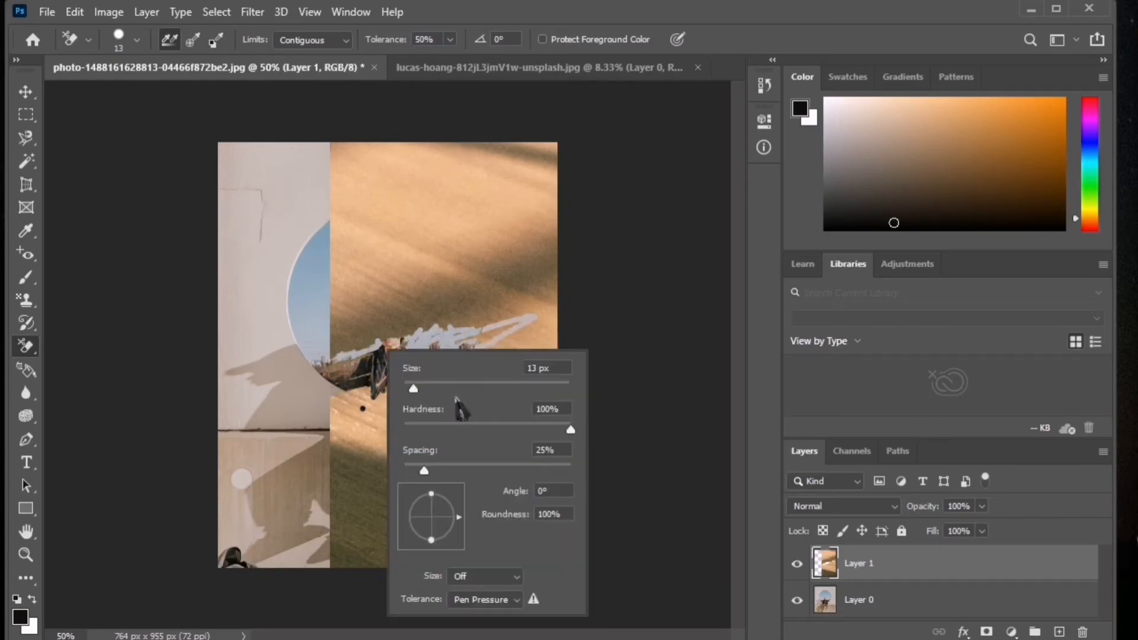
left_click(440, 390)
mouse_move(404, 343)
left_mouse_down()
mouse_move(520, 341)
mouse_move(514, 352)
mouse_move(346, 385)
mouse_move(281, 383)
mouse_move(310, 411)
mouse_move(419, 377)
left_mouse_up()
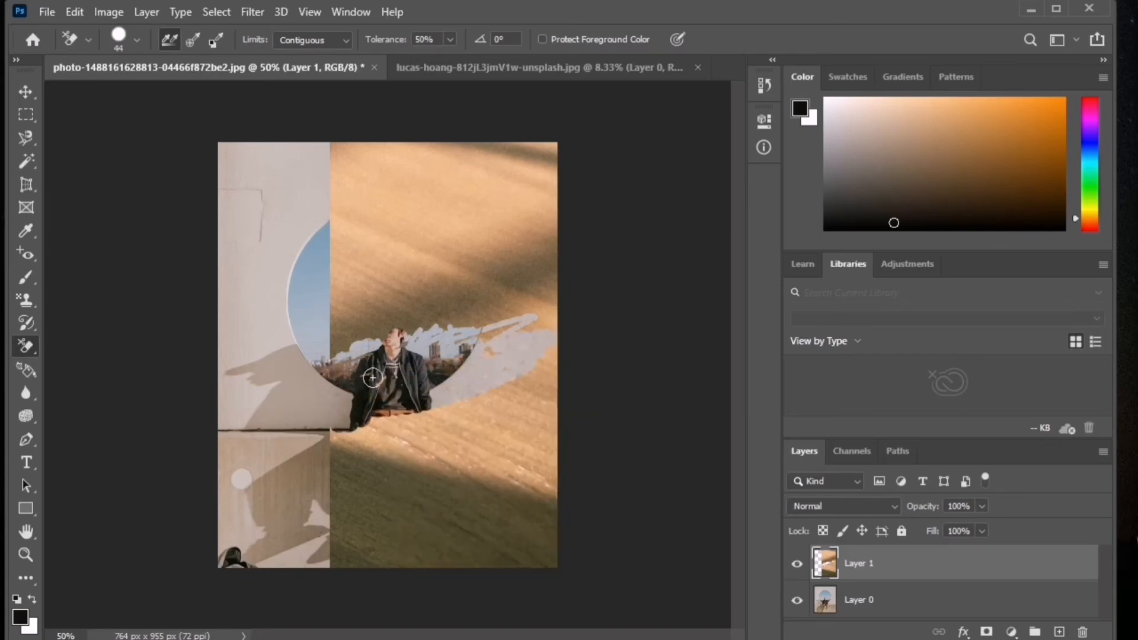
left_click_drag(379, 349, 364, 332)
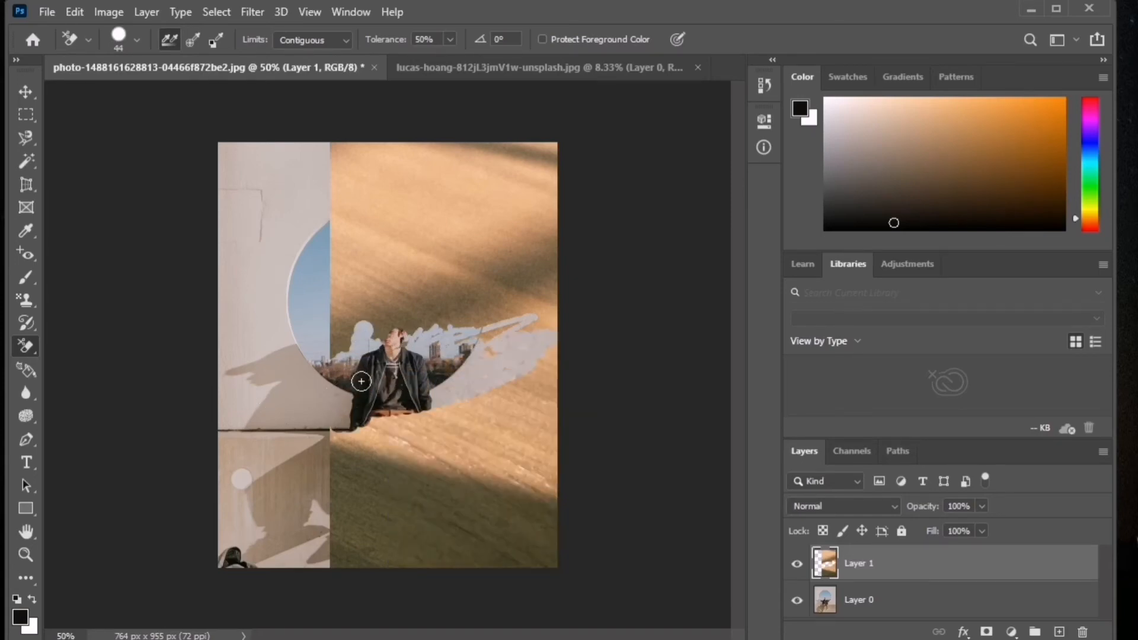
mouse_move(411, 384)
left_mouse_down()
mouse_move(396, 322)
mouse_move(382, 330)
mouse_move(376, 348)
mouse_move(407, 357)
mouse_move(394, 320)
mouse_move(430, 322)
mouse_move(441, 308)
mouse_move(542, 343)
left_mouse_up()
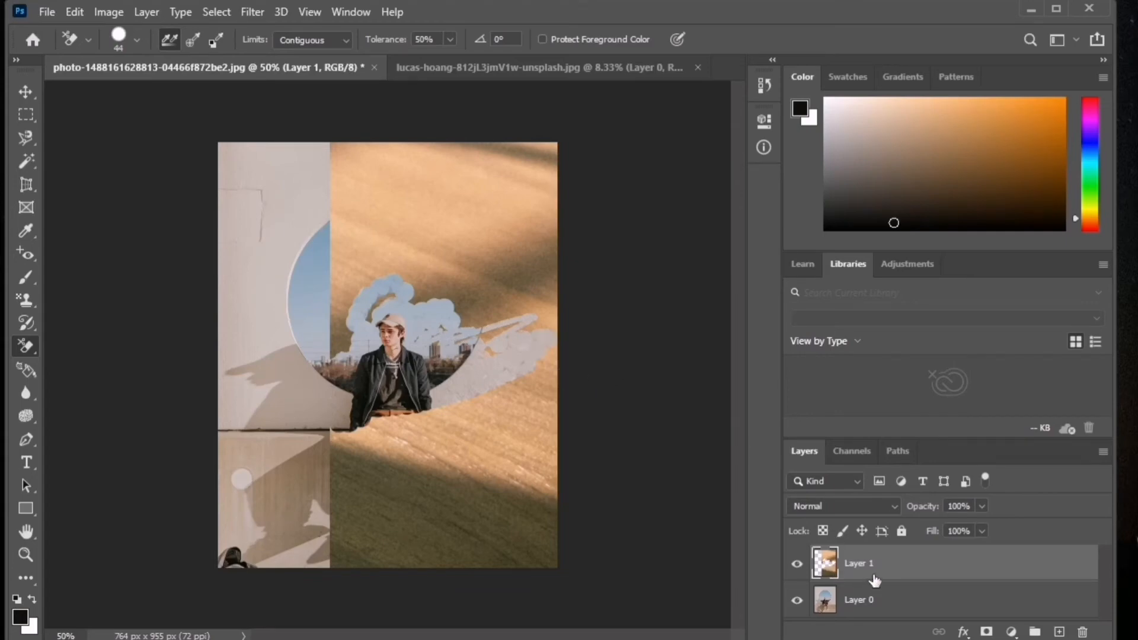
key("Delete")
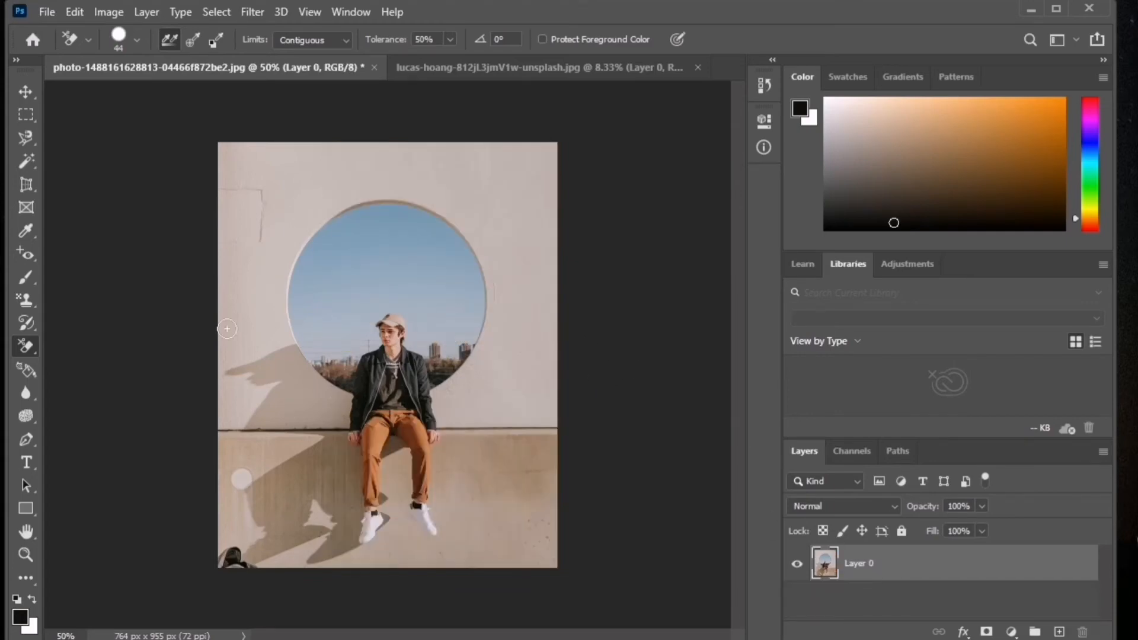
- Erase the sky, the wall and parts of the ledge with the Magic Eraser at tolerance 32, and undo the erasures
right_click(25, 346)
left_click(64, 382)
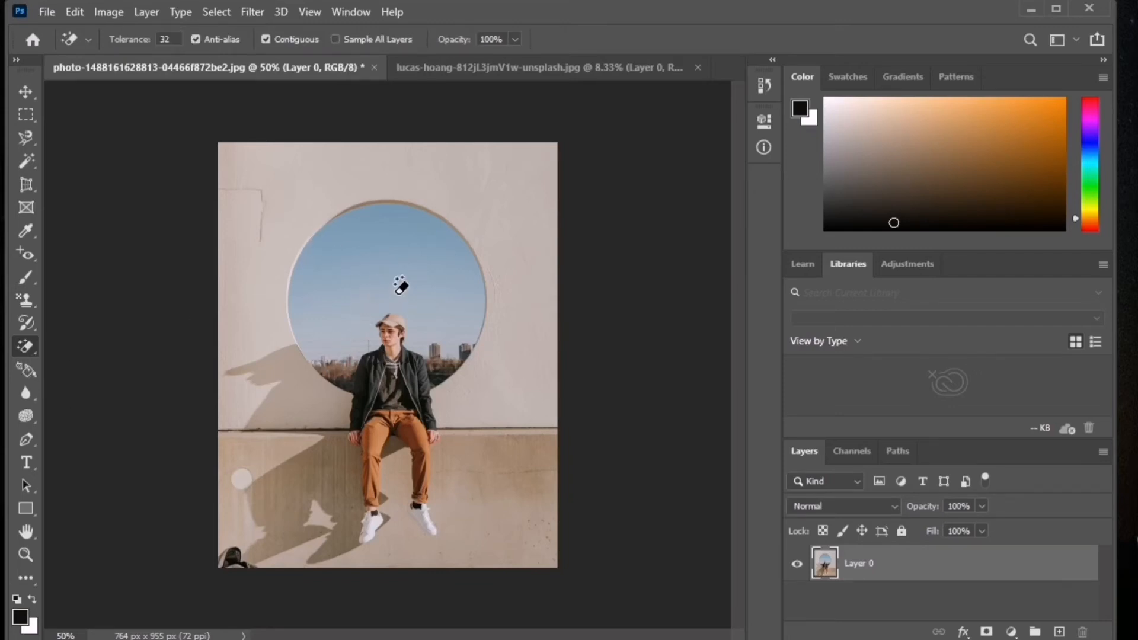
left_click(380, 262)
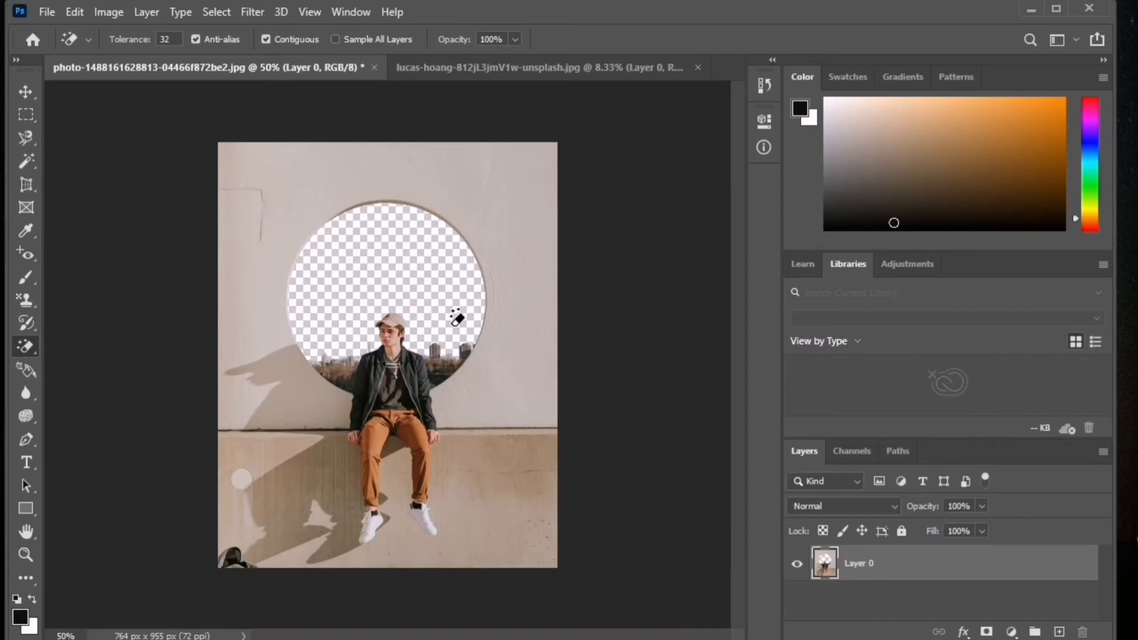
left_click(529, 301)
left_click(505, 445)
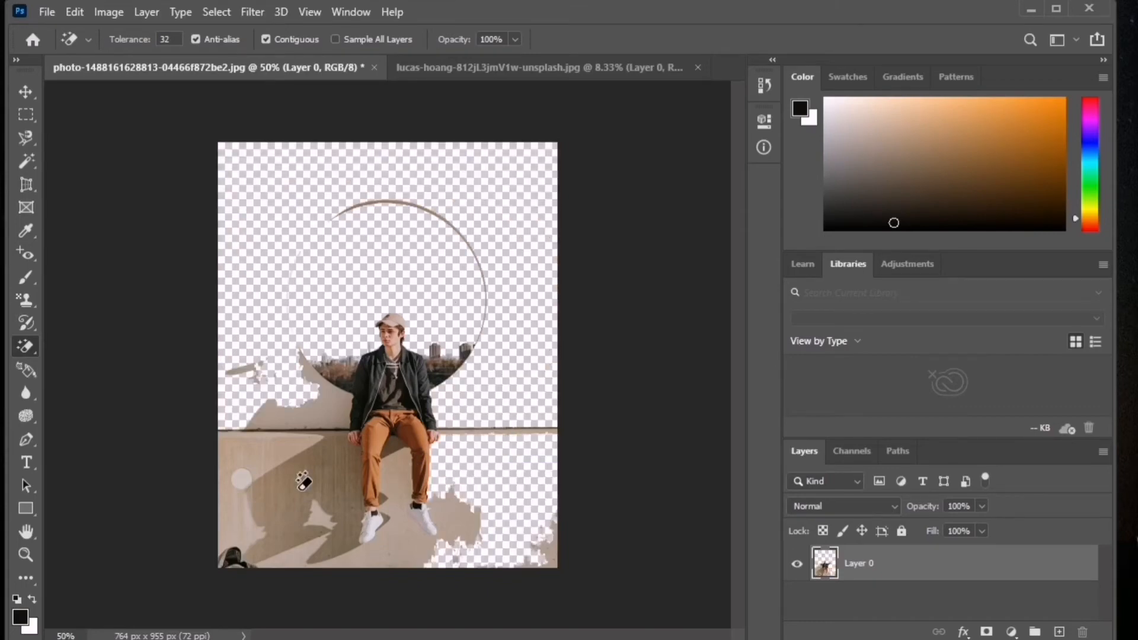
left_click(304, 480)
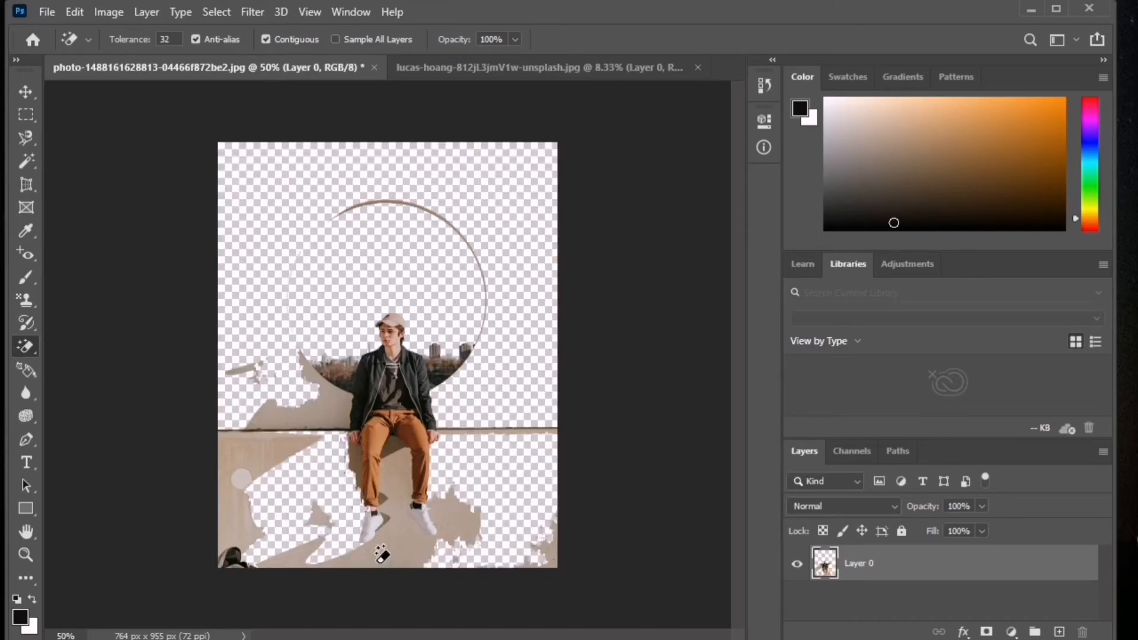
key("ctrl+z")
key("ctrl+z")
key("ctrl+z")
key("ctrl+z")
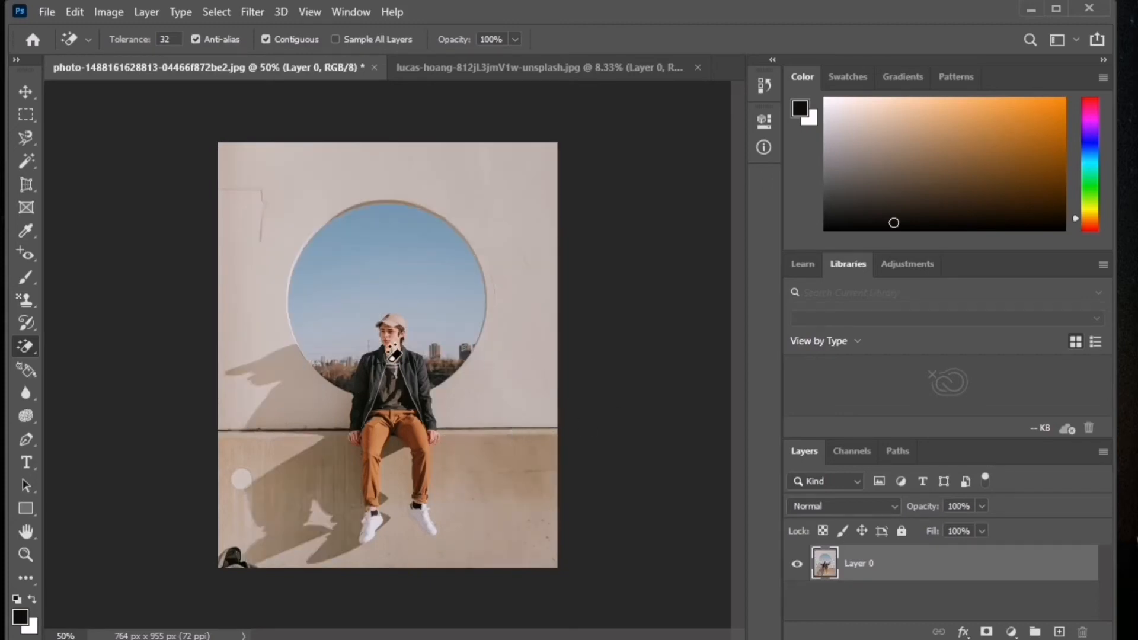
- Draw several black-to-white linear gradients in different directions over the photo with the Gradient tool, and undo them all
left_click(25, 370)
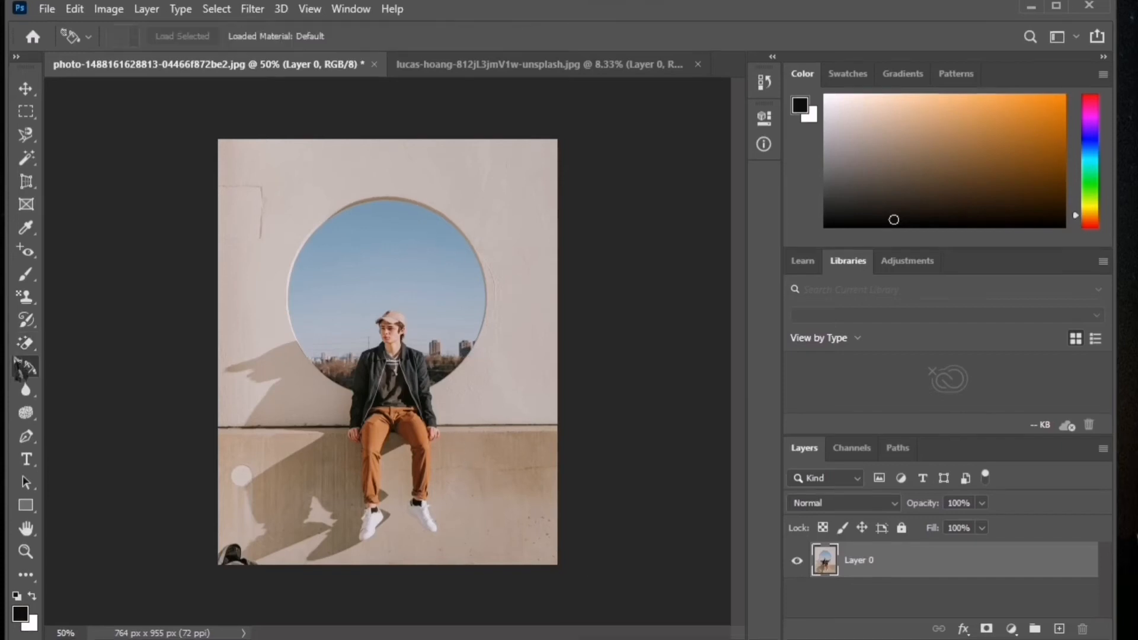
right_click(25, 371)
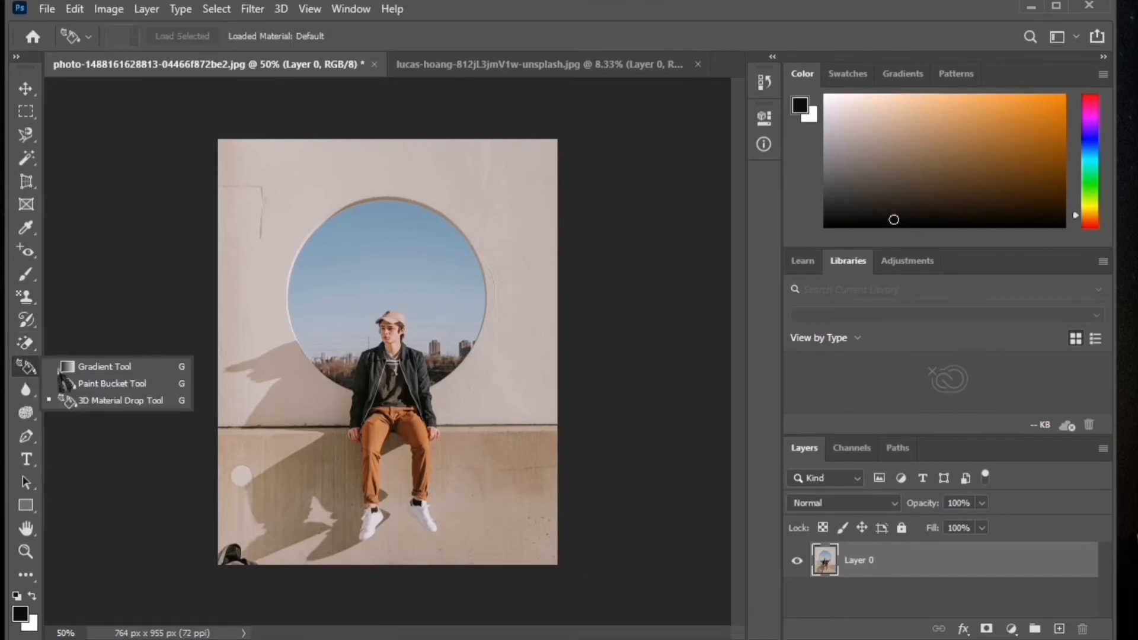
left_click(67, 368)
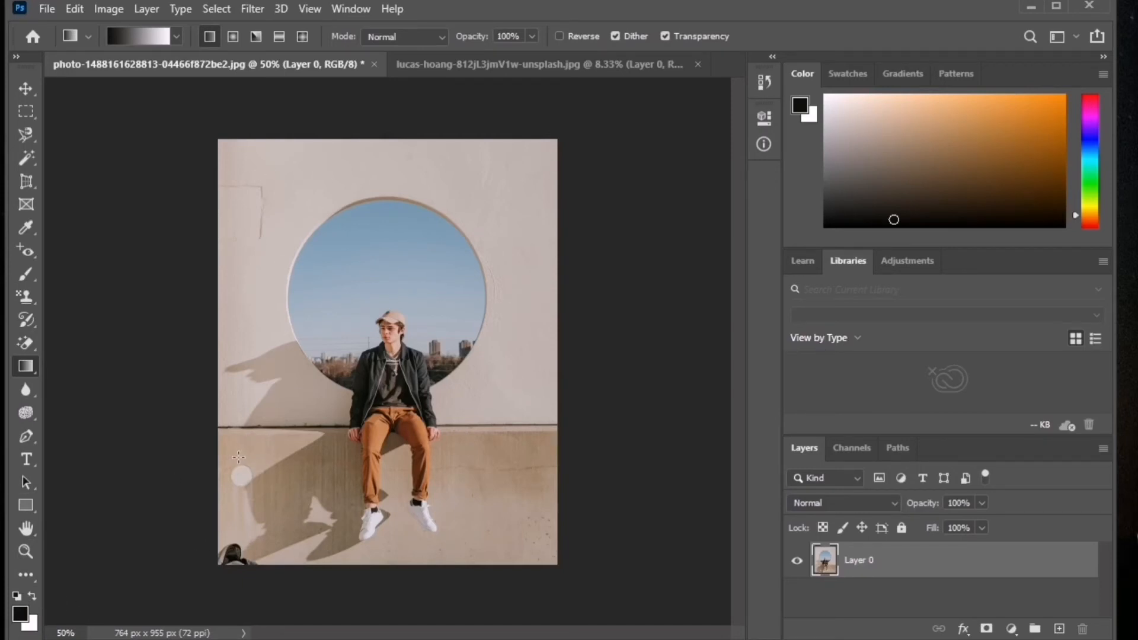
left_click_drag(238, 448, 246, 456)
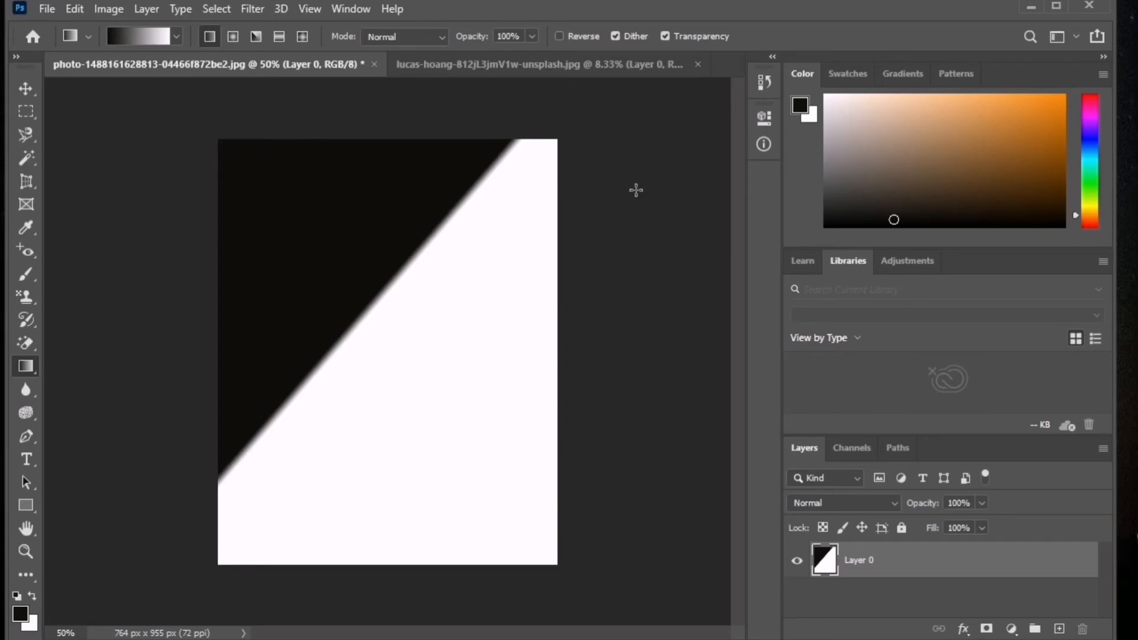
left_click_drag(515, 515, 485, 470)
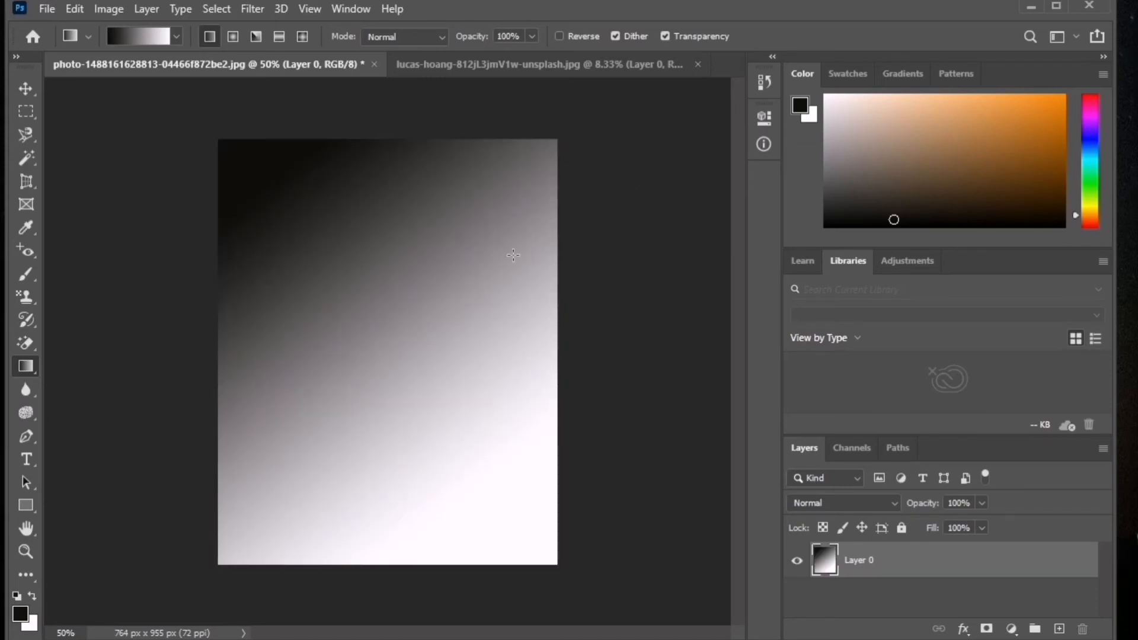
left_click_drag(499, 234, 356, 494)
left_click_drag(326, 308, 588, 606)
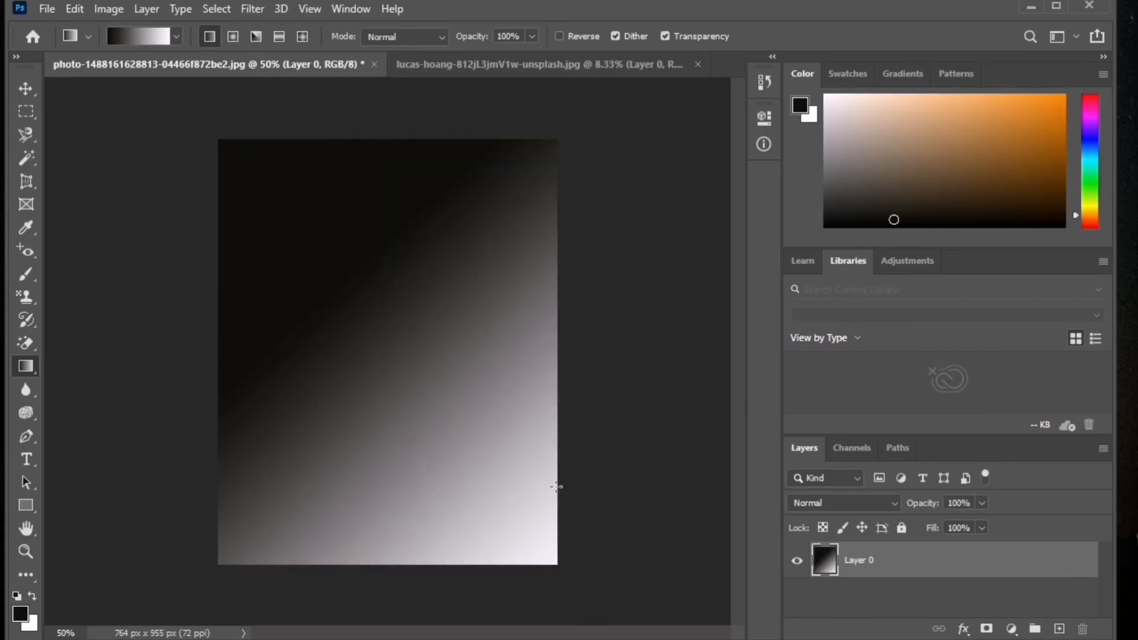
key("ctrl+z")
key("ctrl+z")
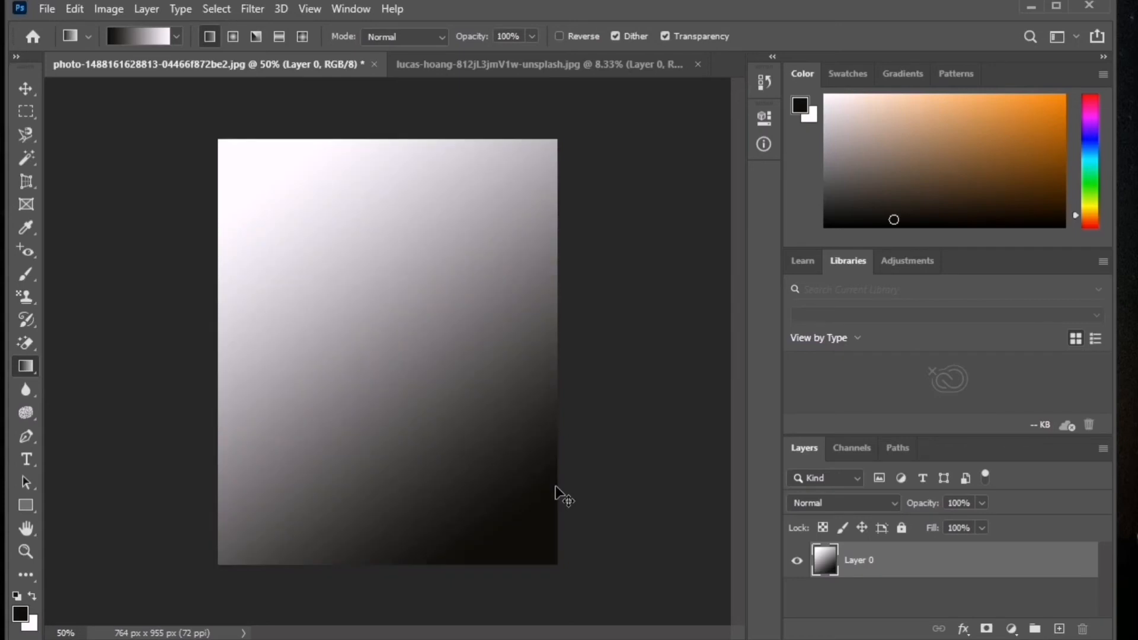
key("ctrl+z")
key("ctrl+z")
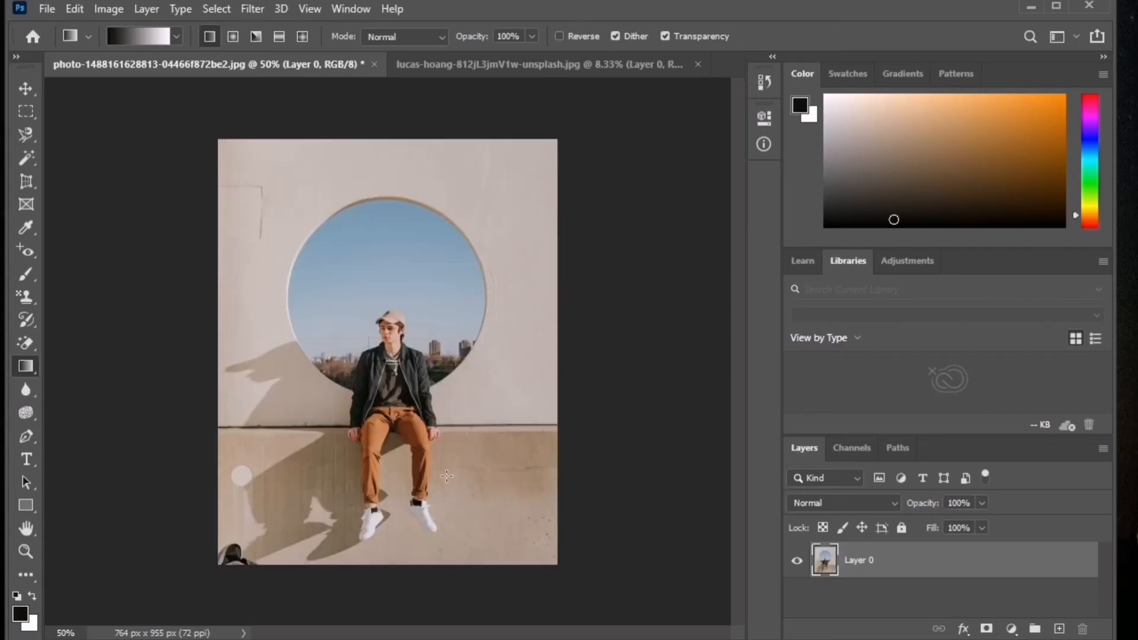
- Fill the sky, the wall and the remaining light patches around the circular opening with black using the Paint Bucket
right_click(25, 365)
left_click(89, 381)
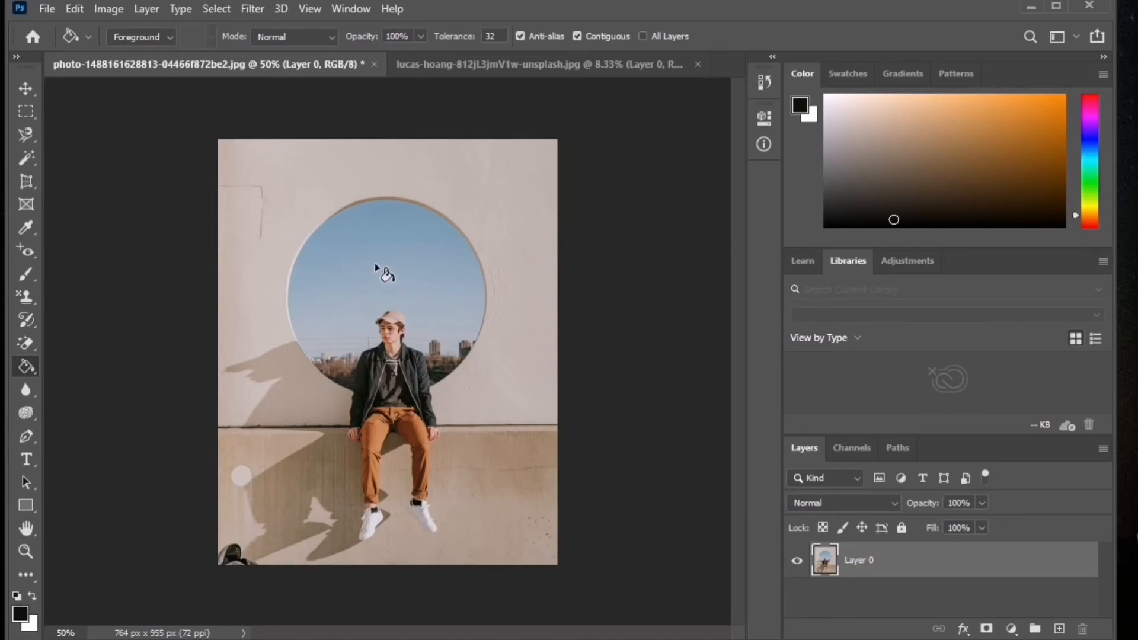
left_click(423, 303)
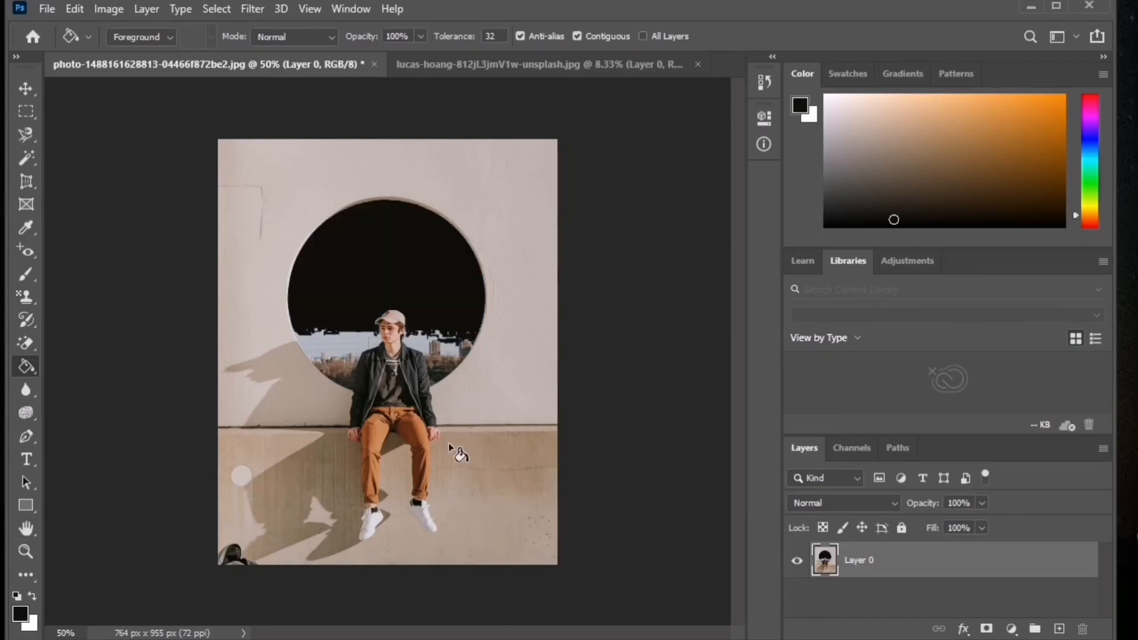
left_click(470, 398)
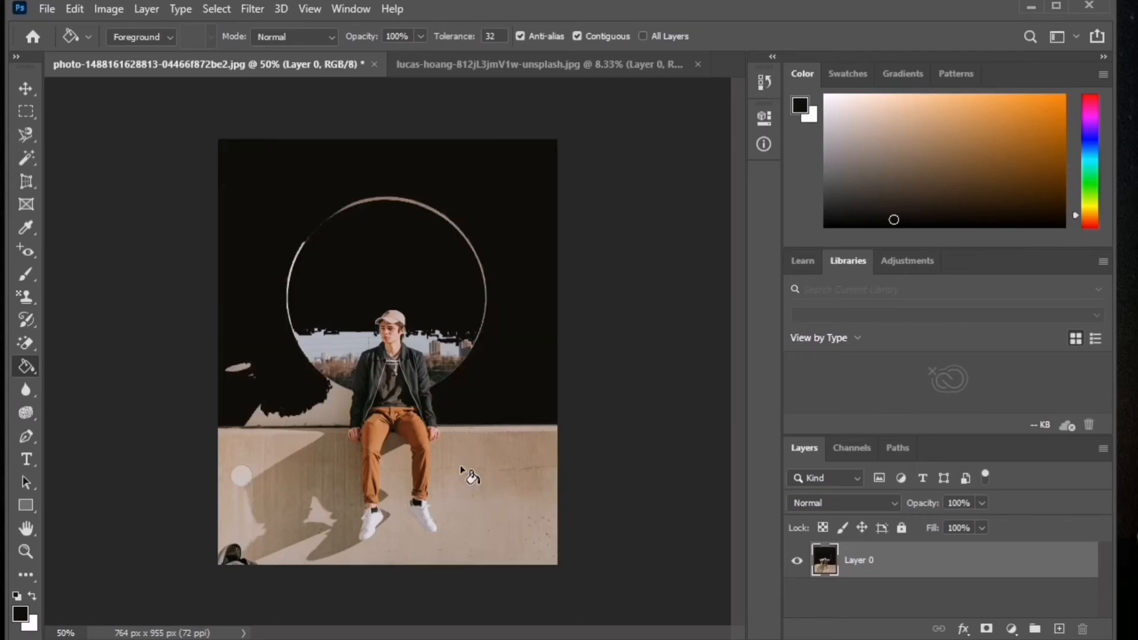
left_click(240, 368)
left_click(338, 348)
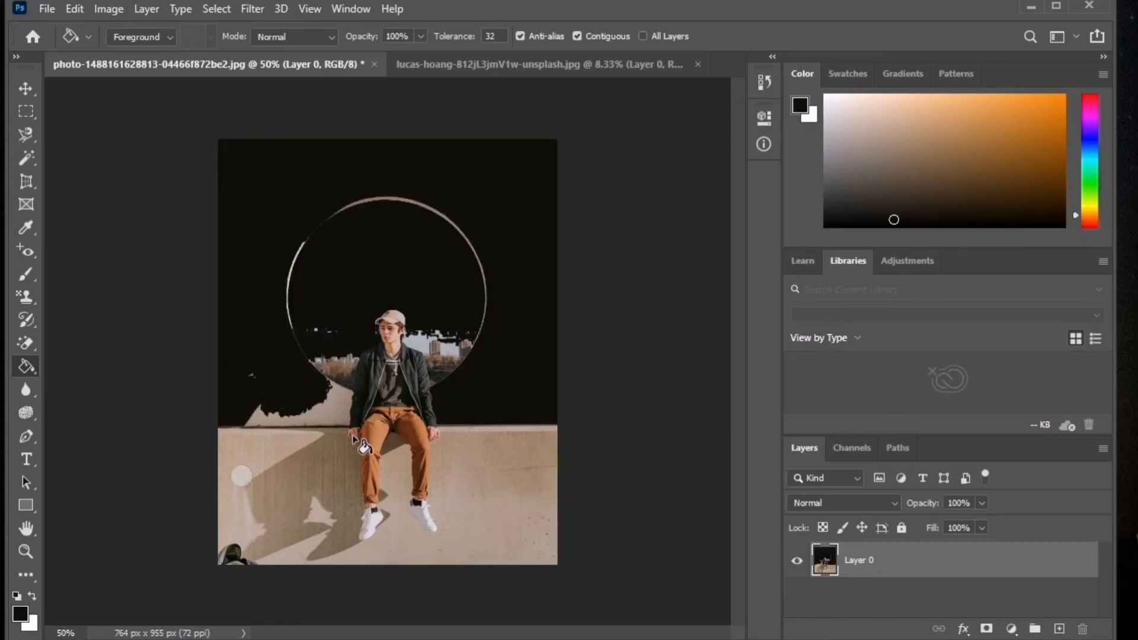
- Undo the black Paint Bucket fills on the photo until the original image on Layer 0 is restored
key("ctrl+z")
key("ctrl+z")
key("ctrl+z")
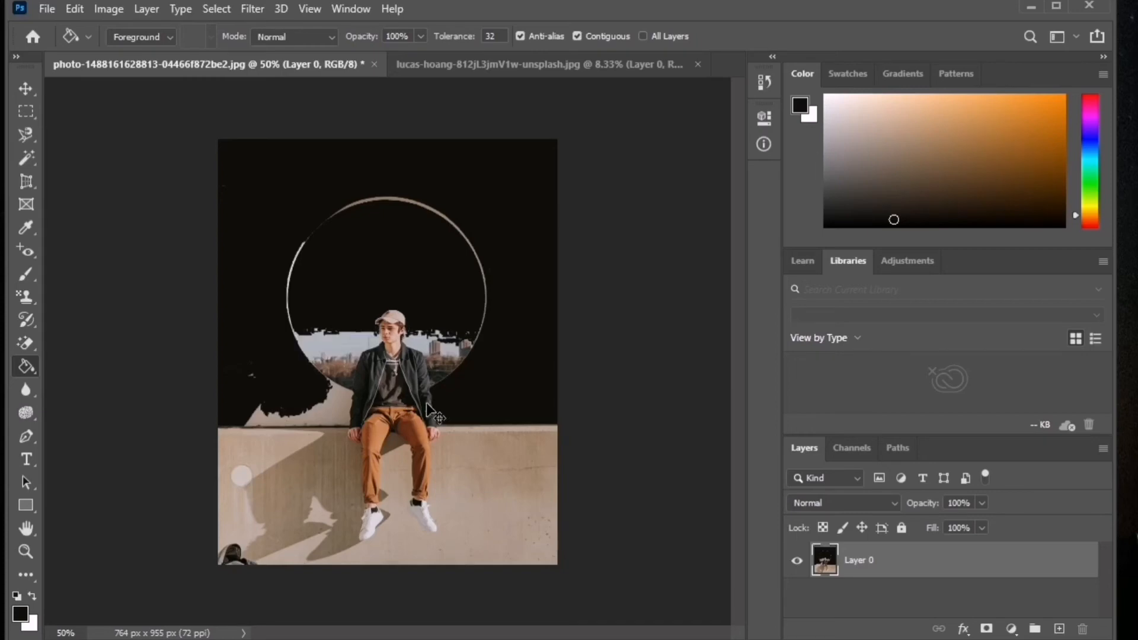
key("ctrl+v")
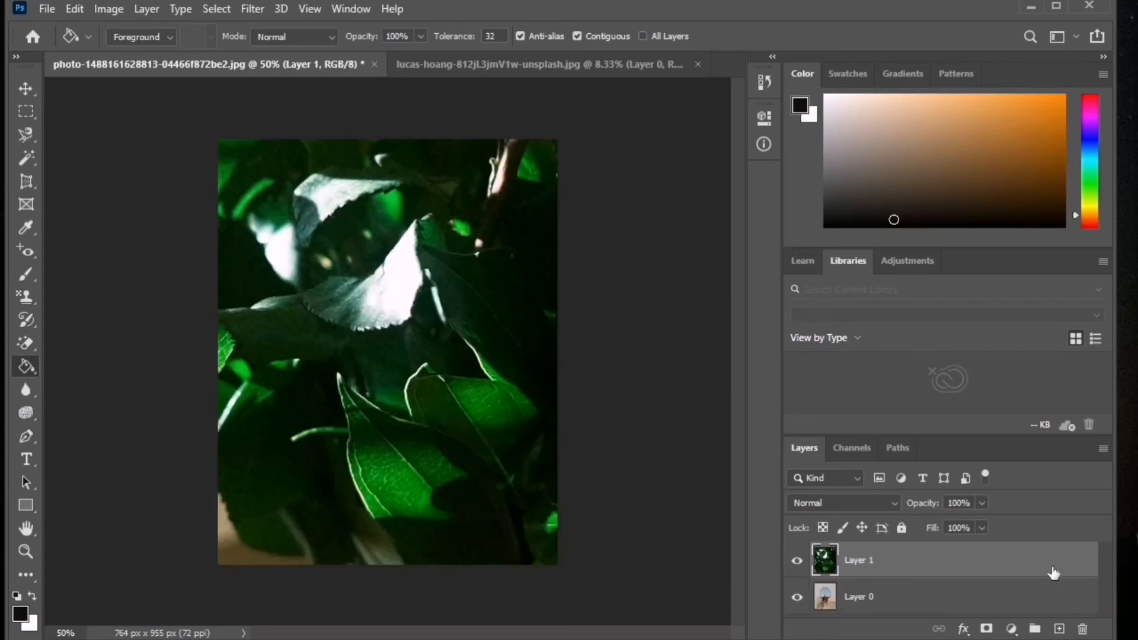
key("ctrl+z")
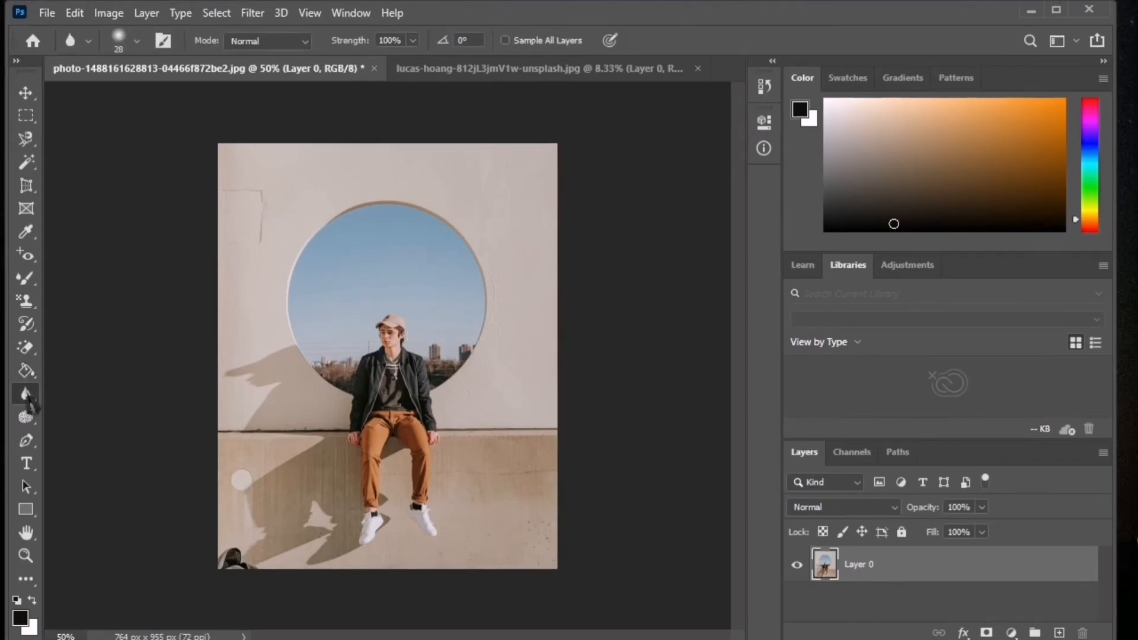
- Set the Blur tool's brush to 47 px with 0% hardness and apply it to the man's jacket
key("g")
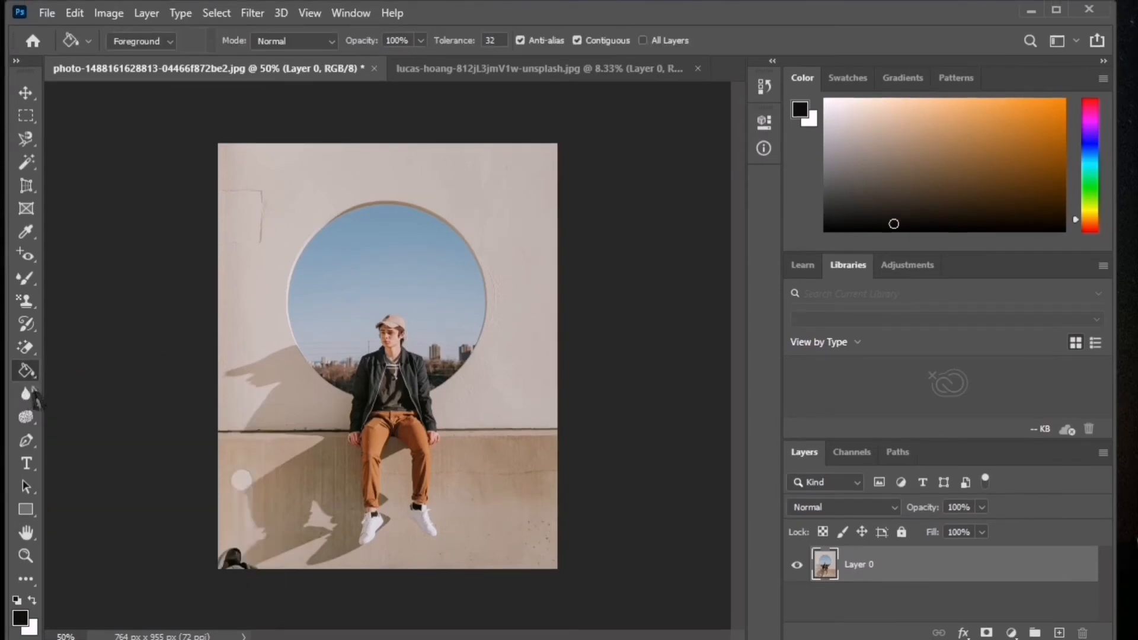
left_click(35, 400)
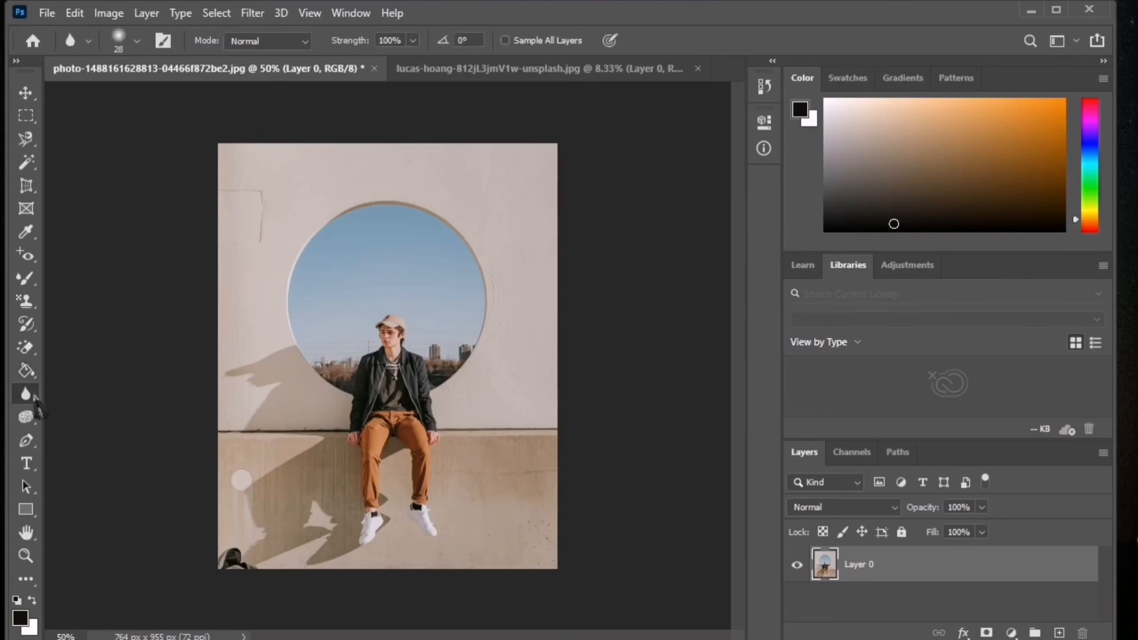
right_click(34, 398)
left_click(56, 394)
right_click(31, 397)
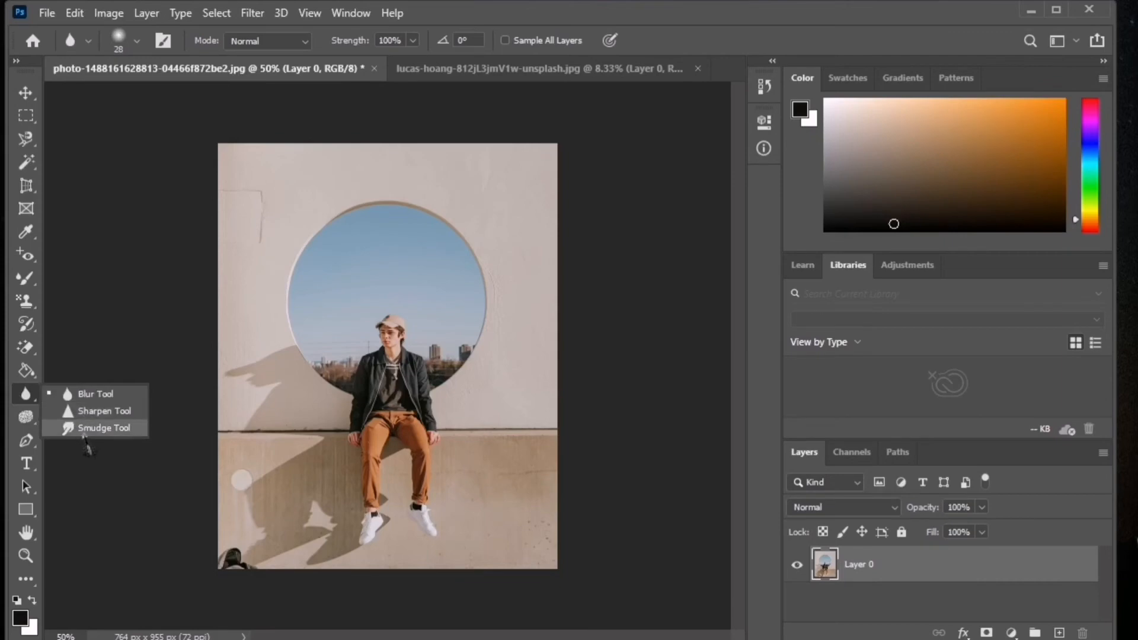
left_click(95, 394)
right_click(402, 333)
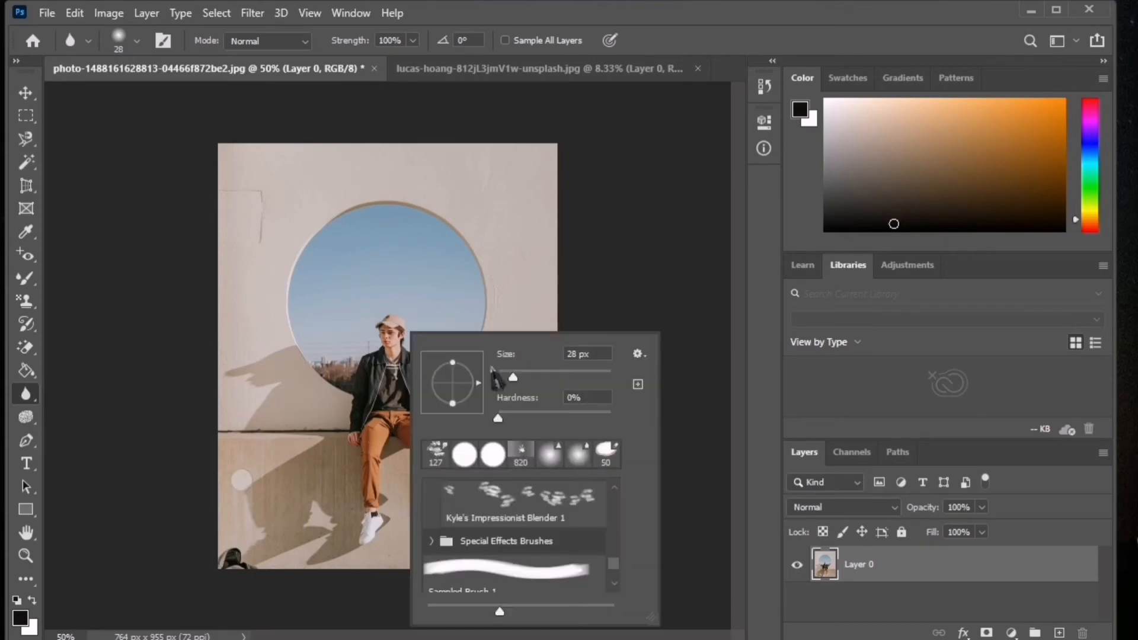
left_click_drag(513, 377, 527, 380)
left_click(380, 379)
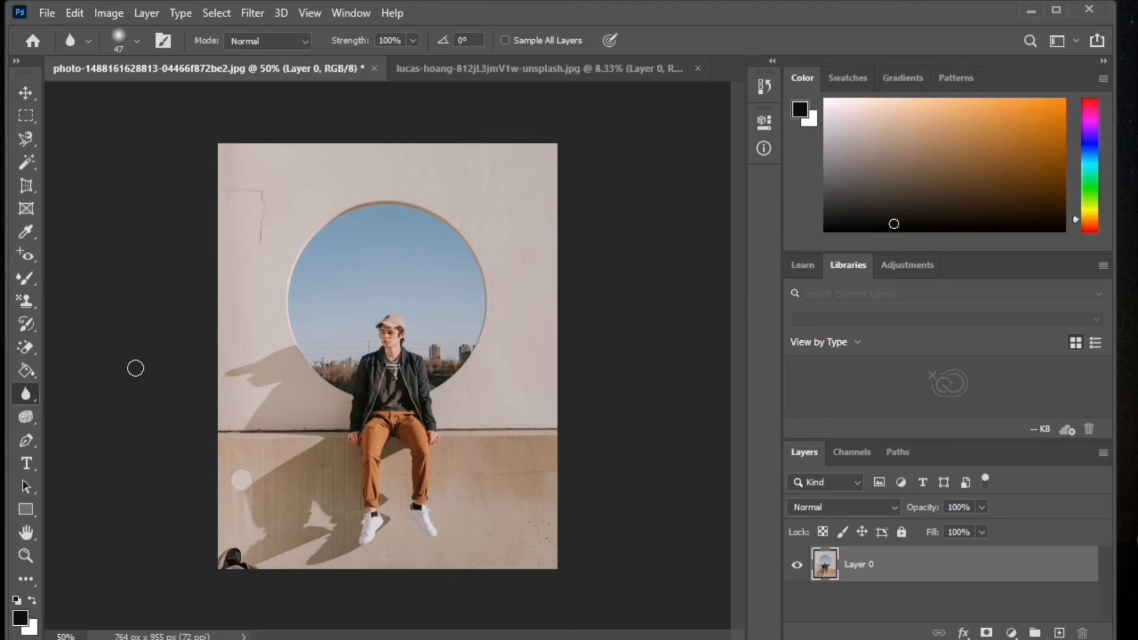
- Sharpen the rim of the circular opening and the light disc on the ledge with the Sharpen tool at 42 px and 50% strength, and undo the strokes
left_click(25, 394)
left_click(83, 408)
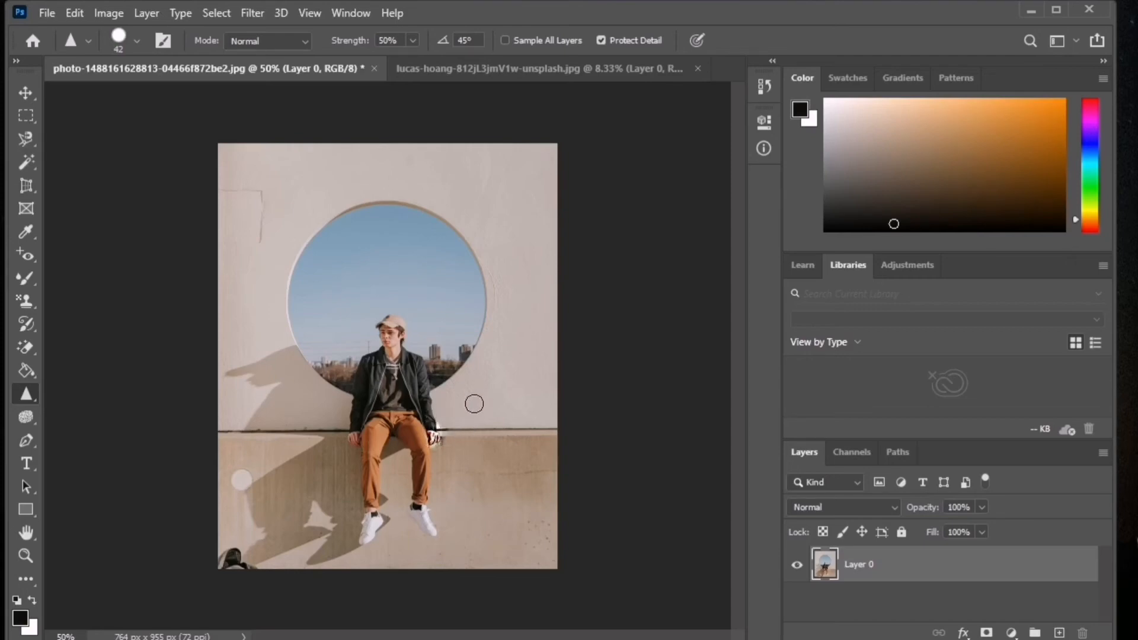
left_click_drag(444, 391, 483, 331)
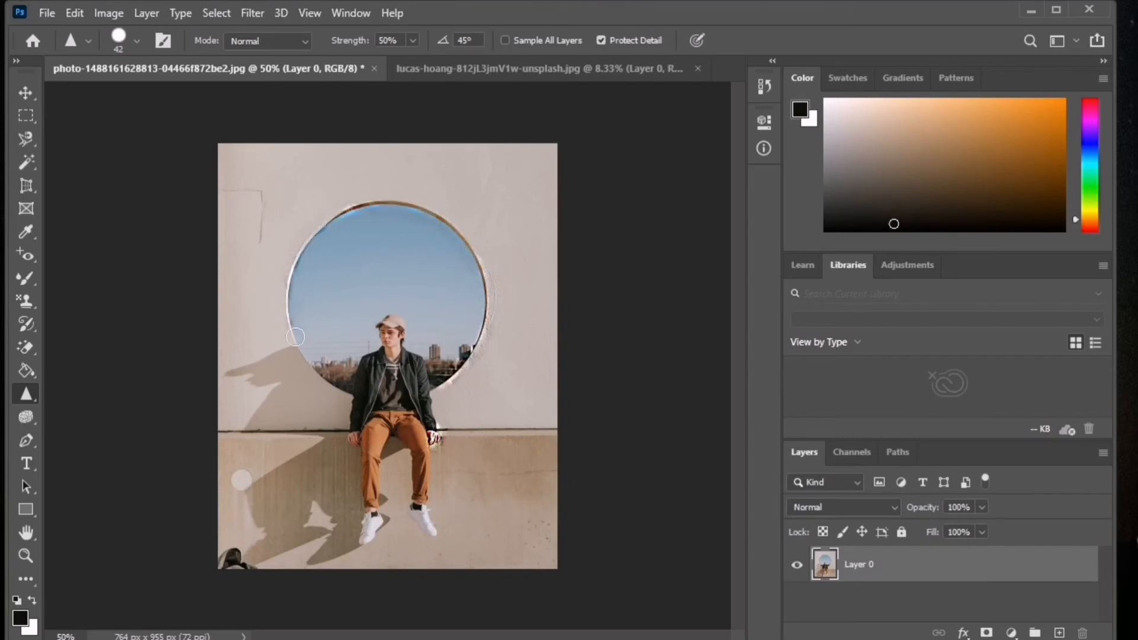
mouse_move(295, 337)
left_mouse_down()
mouse_move(335, 386)
mouse_move(409, 414)
left_mouse_up()
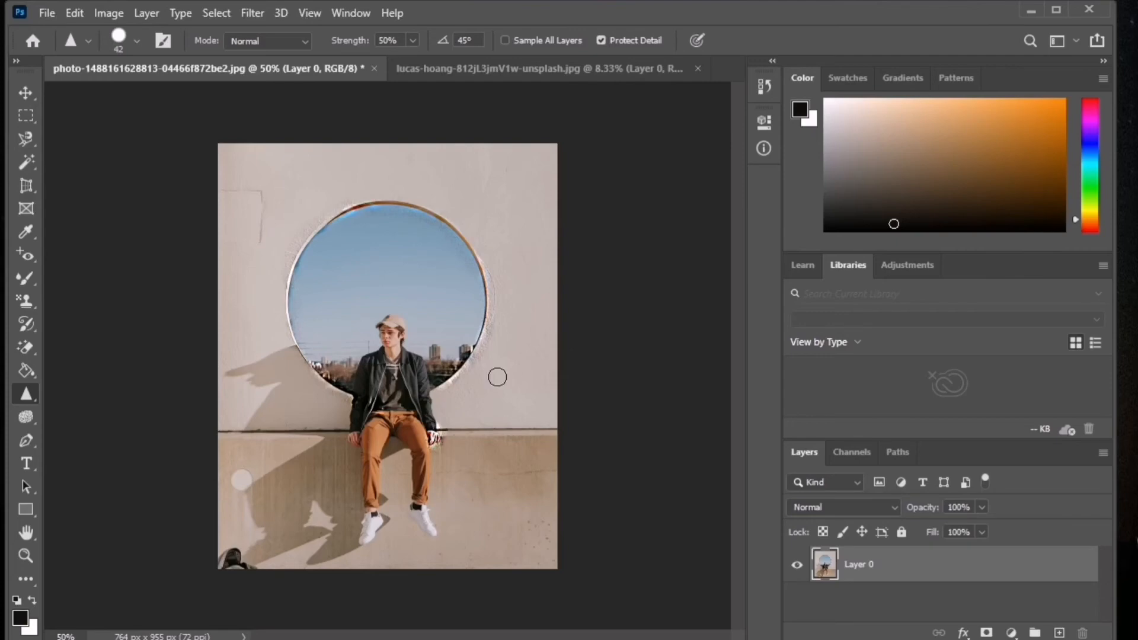
left_click_drag(238, 481, 241, 478)
key("ctrl+z")
key("ctrl+z")
key("ctrl+z")
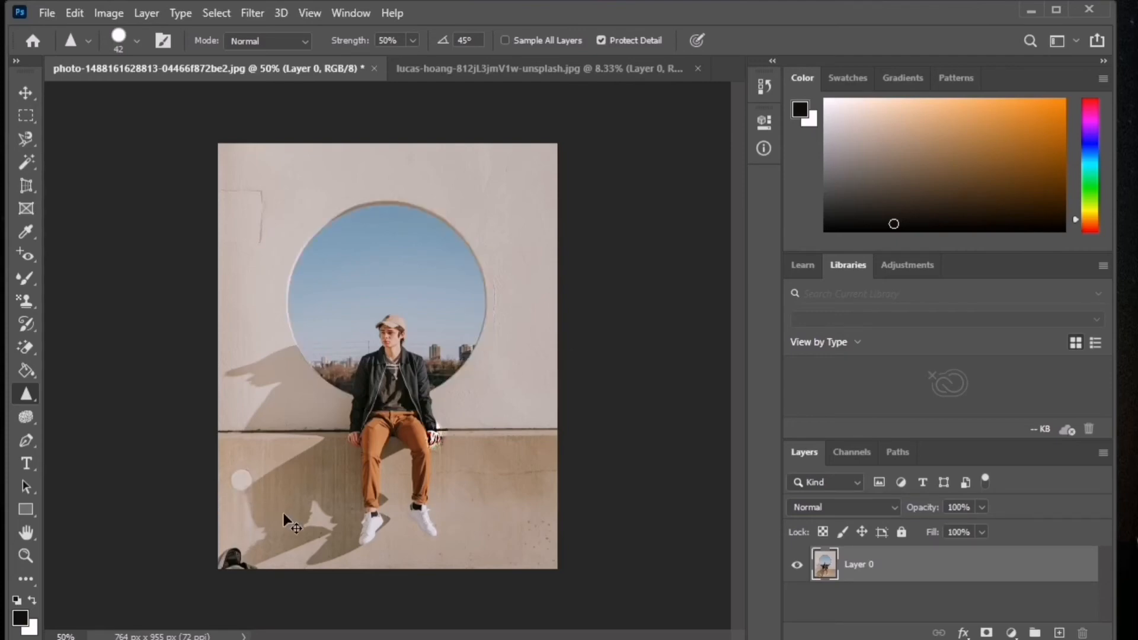
- Activate the Smudge tool and choose the Kyle's Real Oils Round Flex Wet brush preset
right_click(28, 396)
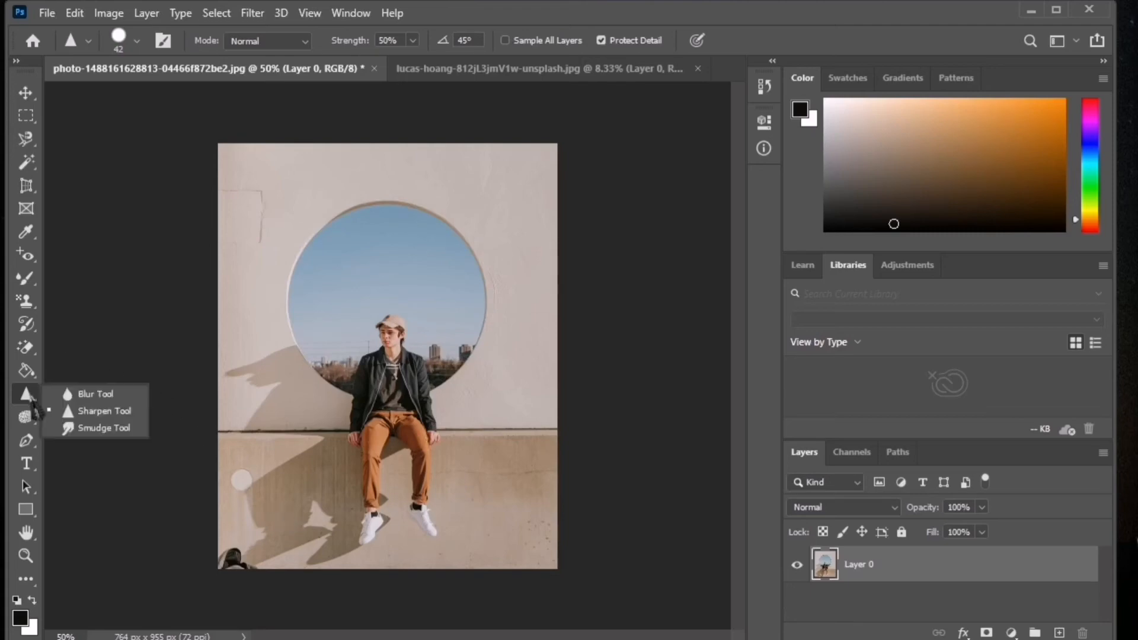
left_click(104, 428)
right_click(338, 259)
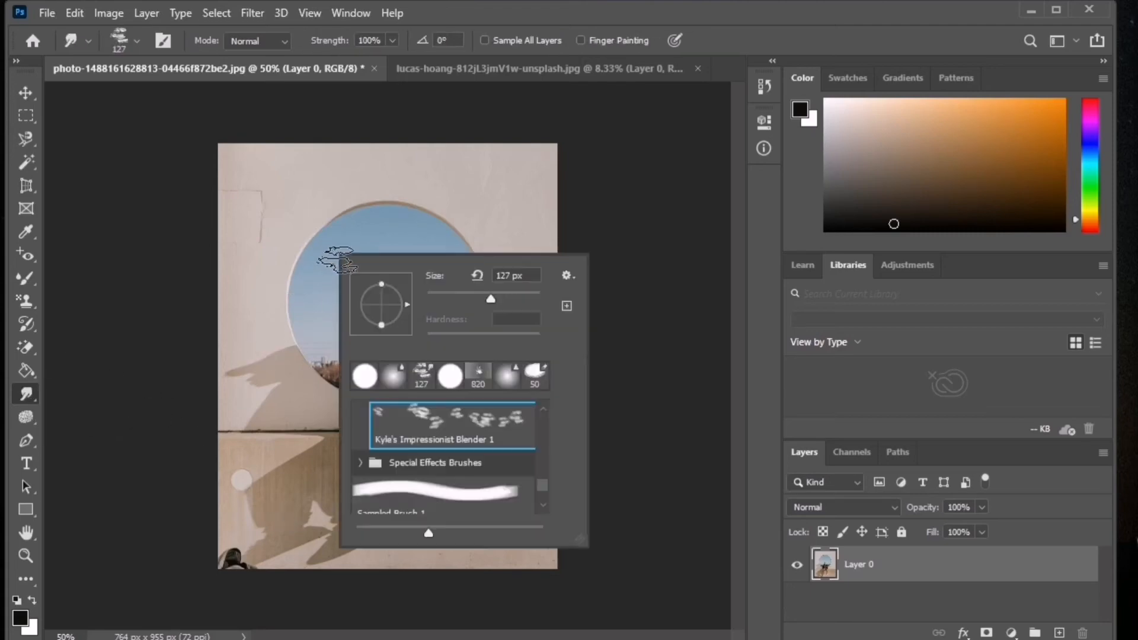
scroll(416, 444, "down", 2)
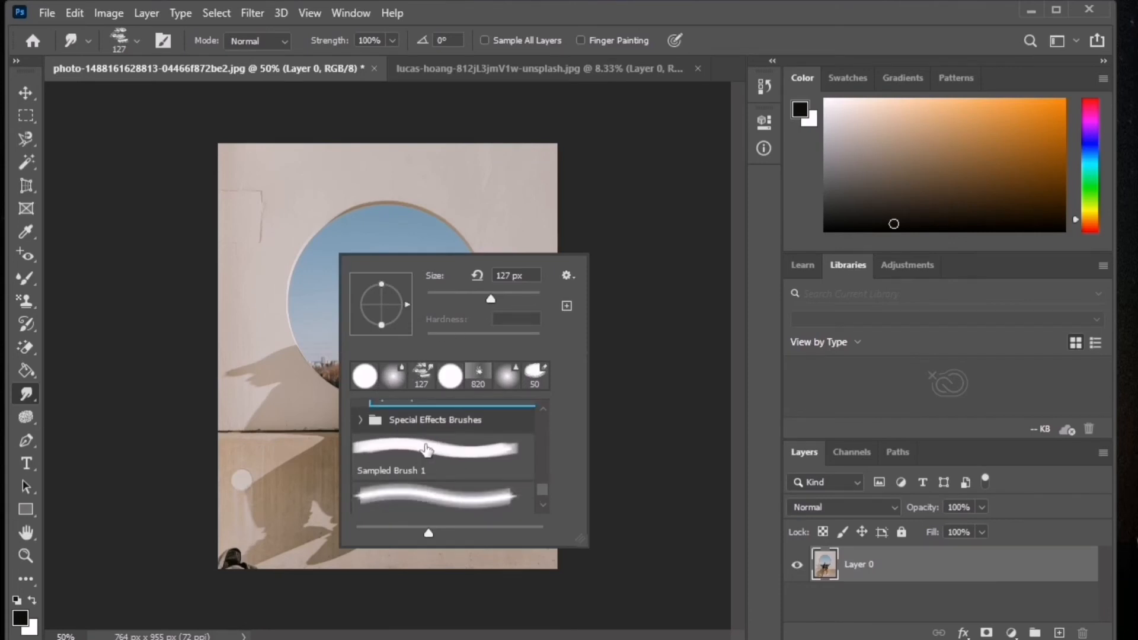
scroll(439, 421, "up", 3)
scroll(437, 471, "up", 1)
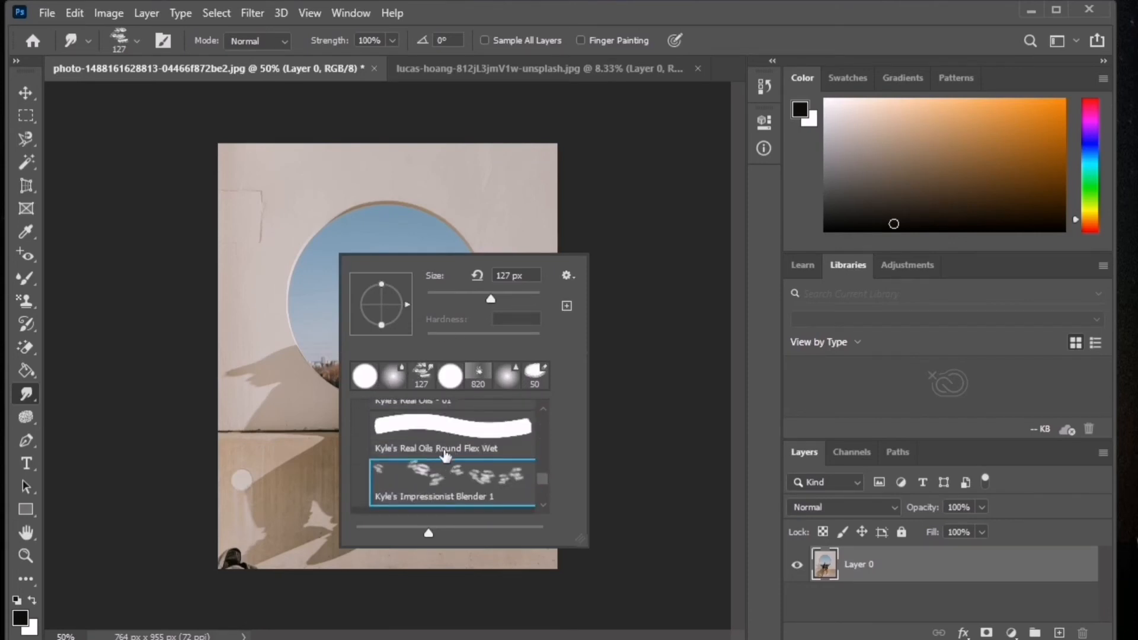
left_click(446, 444)
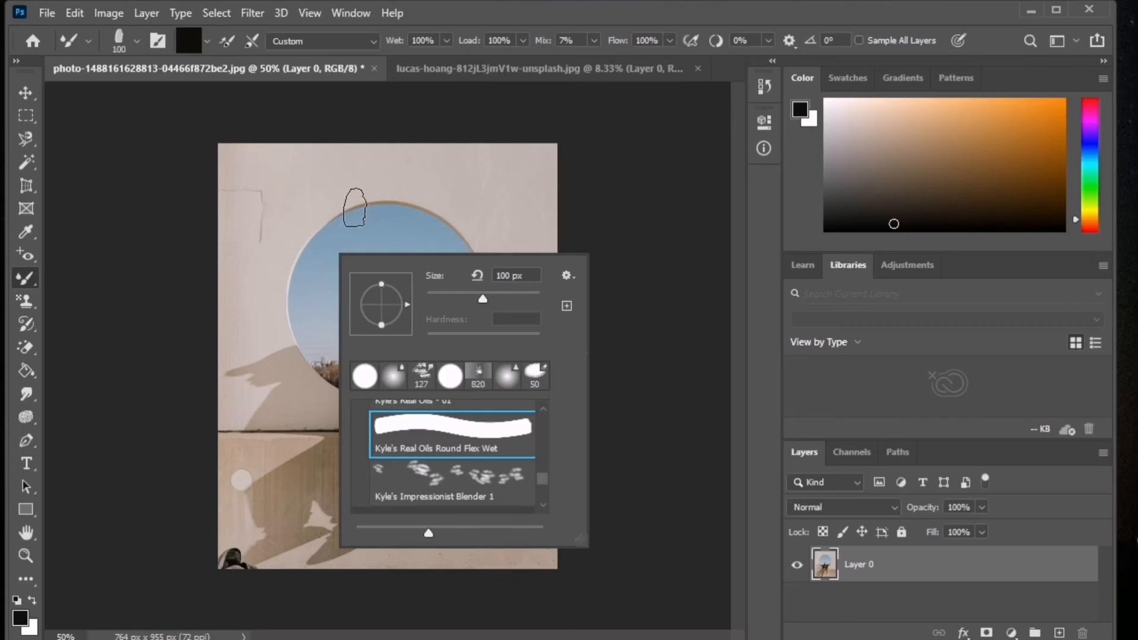
- Paint dark Mixer Brush strokes at 100 px along the opening's upper rim and across the wall and sky, and undo them all
mouse_move(351, 206)
left_mouse_down()
mouse_move(410, 208)
mouse_move(470, 249)
mouse_move(497, 344)
left_mouse_up()
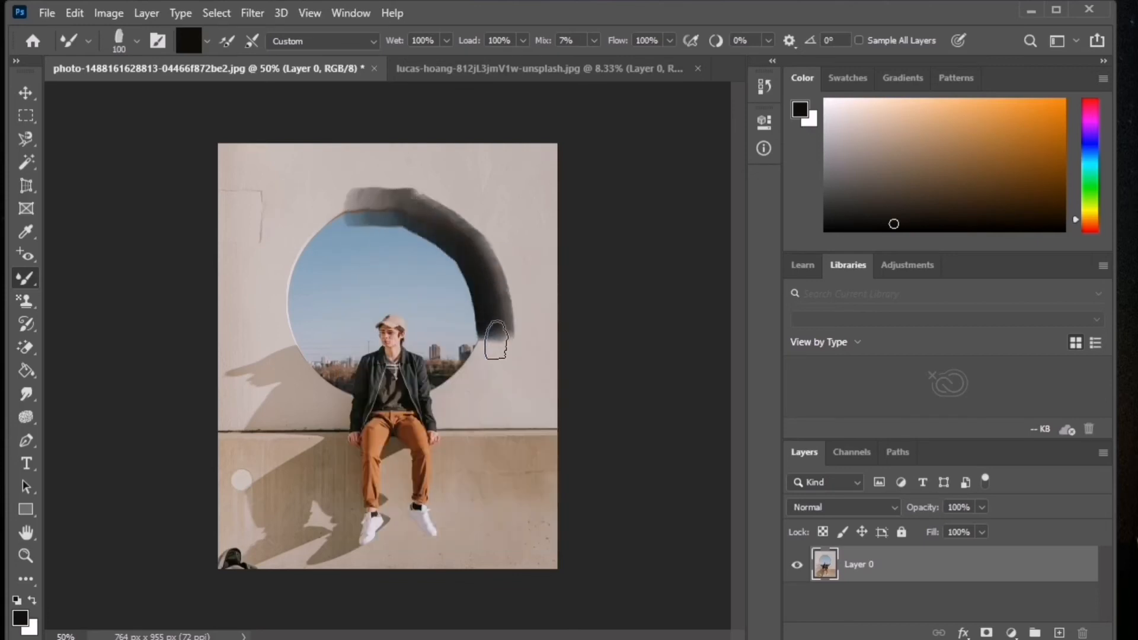
left_click_drag(248, 209, 505, 176)
left_click_drag(273, 159, 517, 158)
mouse_move(594, 172)
left_mouse_down()
mouse_move(320, 191)
mouse_move(529, 207)
mouse_move(280, 276)
mouse_move(112, 287)
mouse_move(270, 288)
left_mouse_up()
left_click_drag(410, 257, 253, 285)
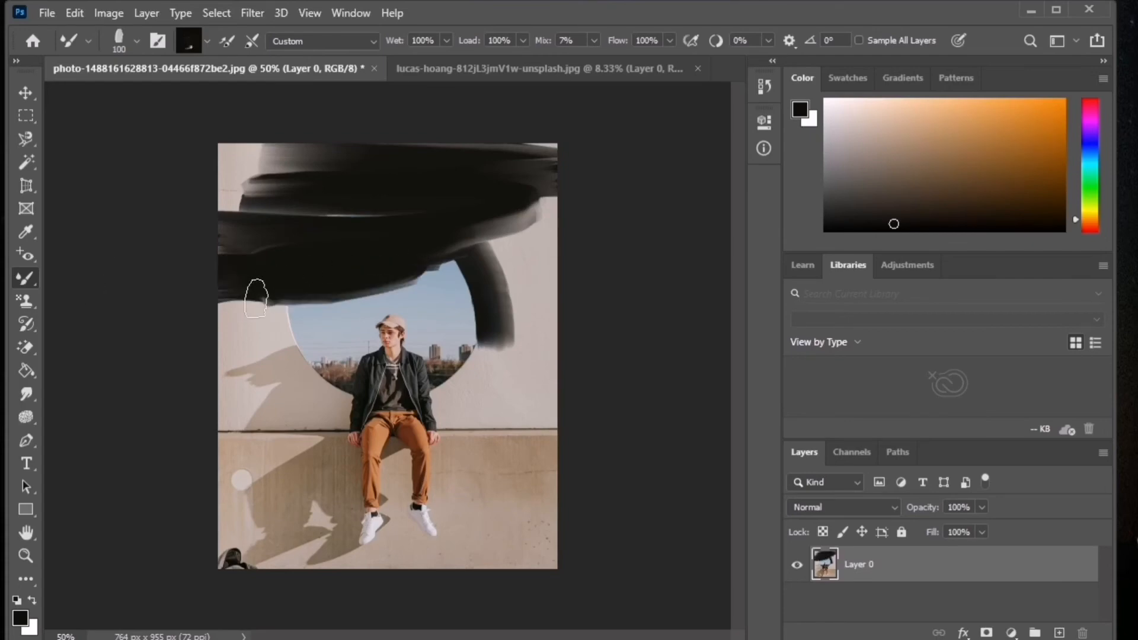
key("ctrl+z")
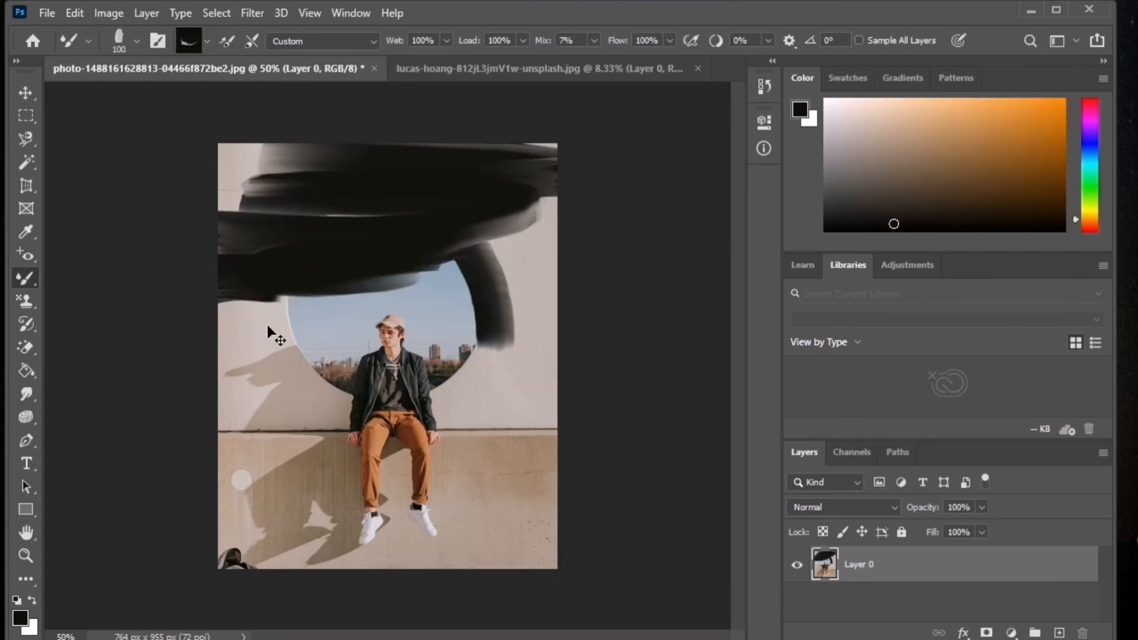
key("ctrl+z")
key("ctrl+z")
key("ctrl+z")
key("ctrl+z")
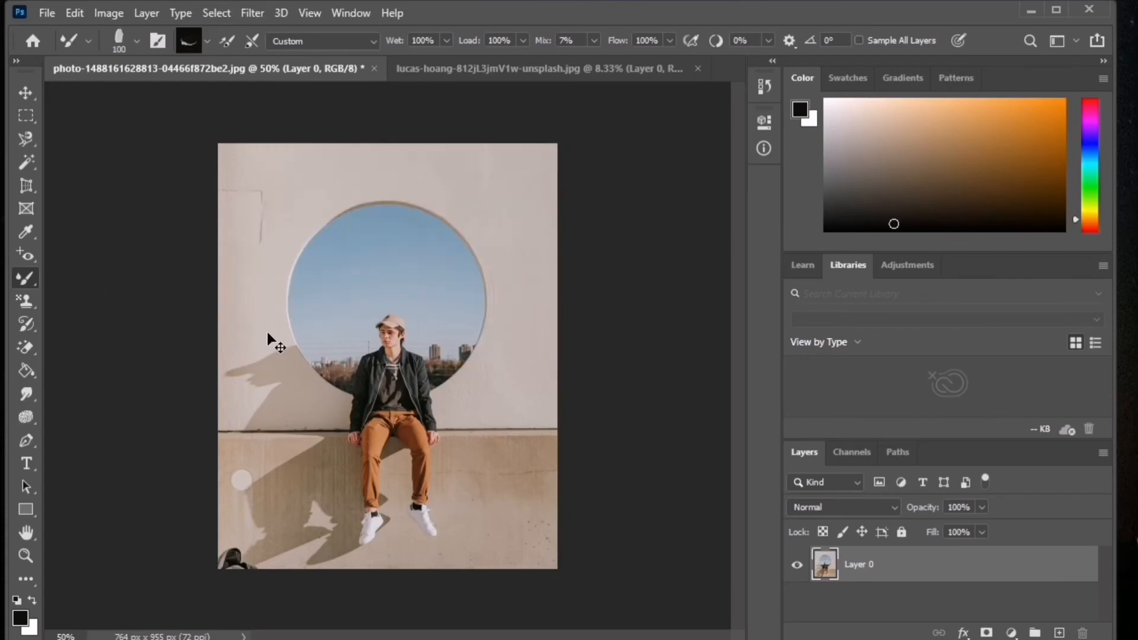
- Smudge the rim of the circular opening and the surrounding wall with several Smudge tool strokes
left_click(26, 394)
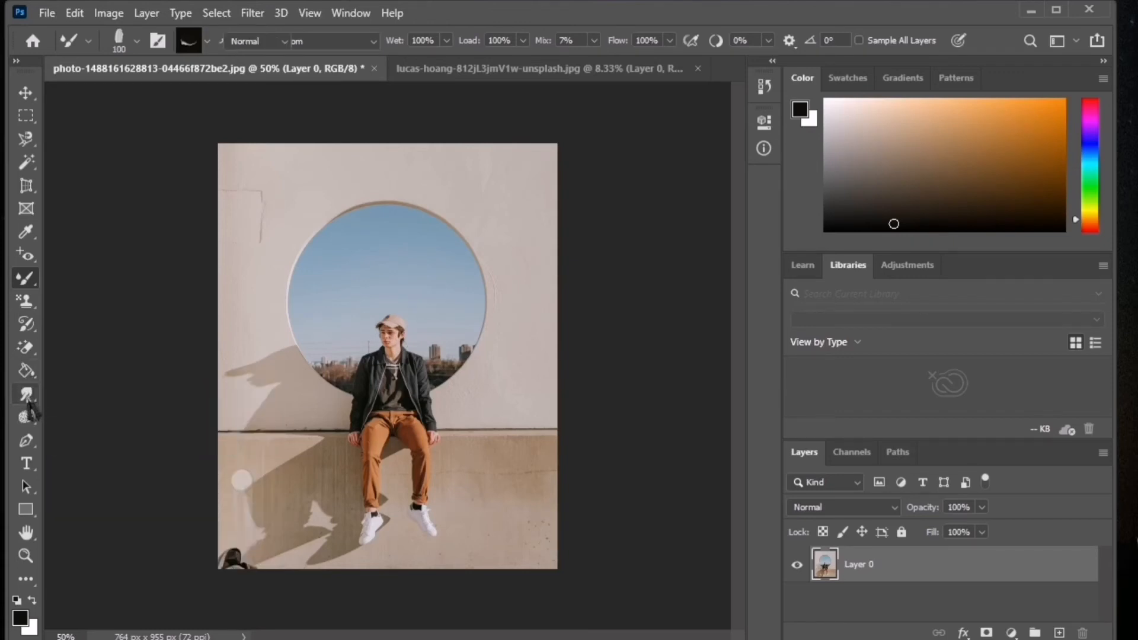
mouse_move(297, 264)
left_mouse_down()
mouse_move(393, 216)
mouse_move(329, 211)
mouse_move(498, 232)
mouse_move(490, 310)
mouse_move(236, 266)
mouse_move(359, 403)
left_mouse_up()
mouse_move(508, 394)
left_mouse_down()
mouse_move(490, 378)
mouse_move(452, 401)
left_mouse_up()
mouse_move(254, 256)
left_mouse_down()
mouse_move(254, 178)
mouse_move(255, 236)
left_mouse_up()
mouse_move(551, 205)
left_mouse_down()
mouse_move(549, 247)
mouse_move(377, 251)
mouse_move(325, 269)
mouse_move(528, 288)
mouse_move(460, 280)
mouse_move(481, 261)
left_mouse_up()
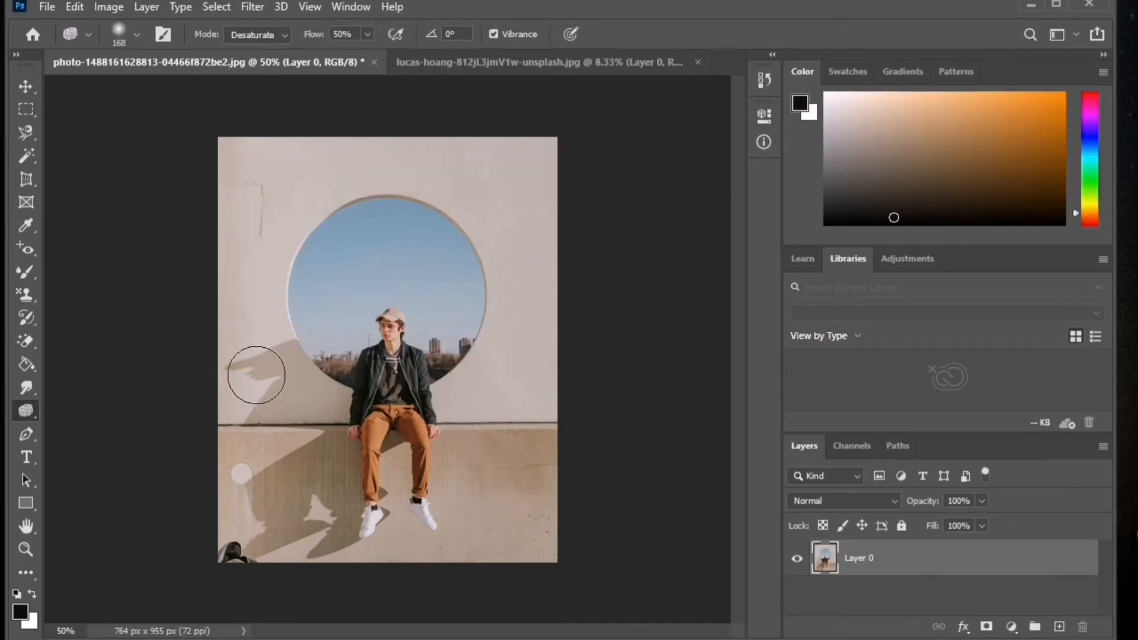
- Lighten the areas around the man's head and shoes with the Dodge tool at 146 px, Midtones range and 50% exposure
right_click(26, 410)
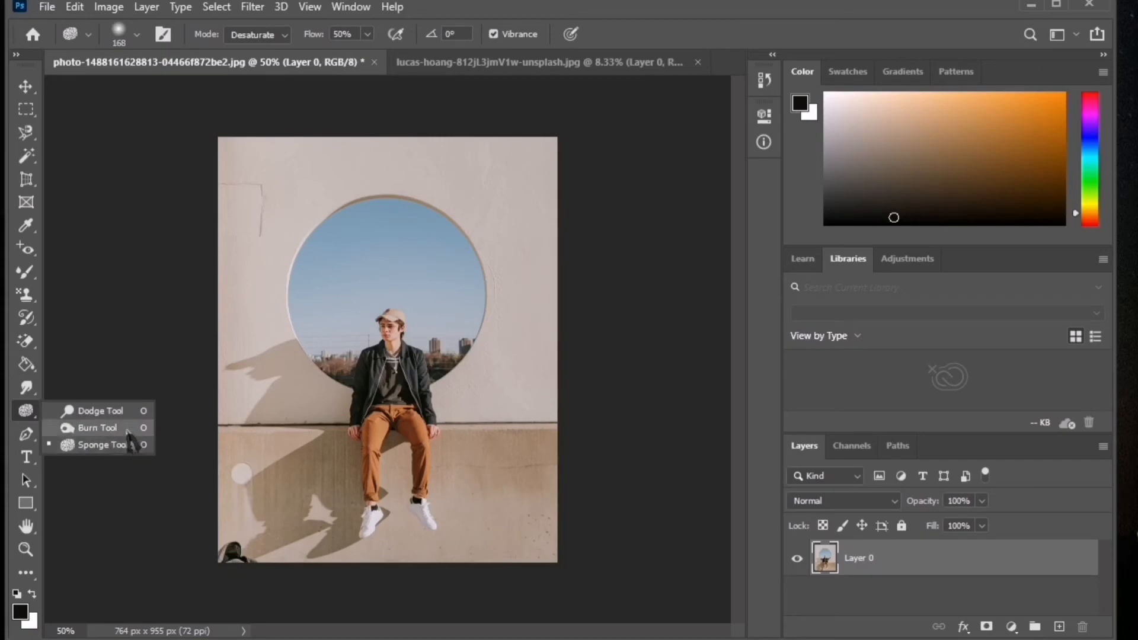
left_click(128, 411)
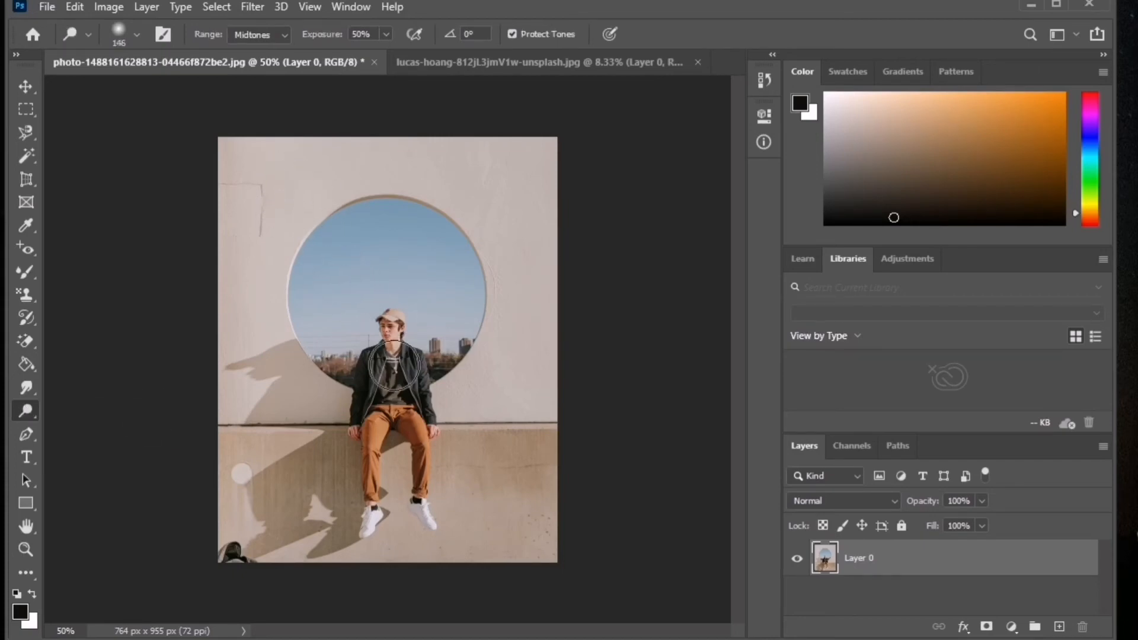
mouse_move(383, 326)
left_mouse_down()
mouse_move(405, 363)
mouse_move(391, 348)
left_mouse_up()
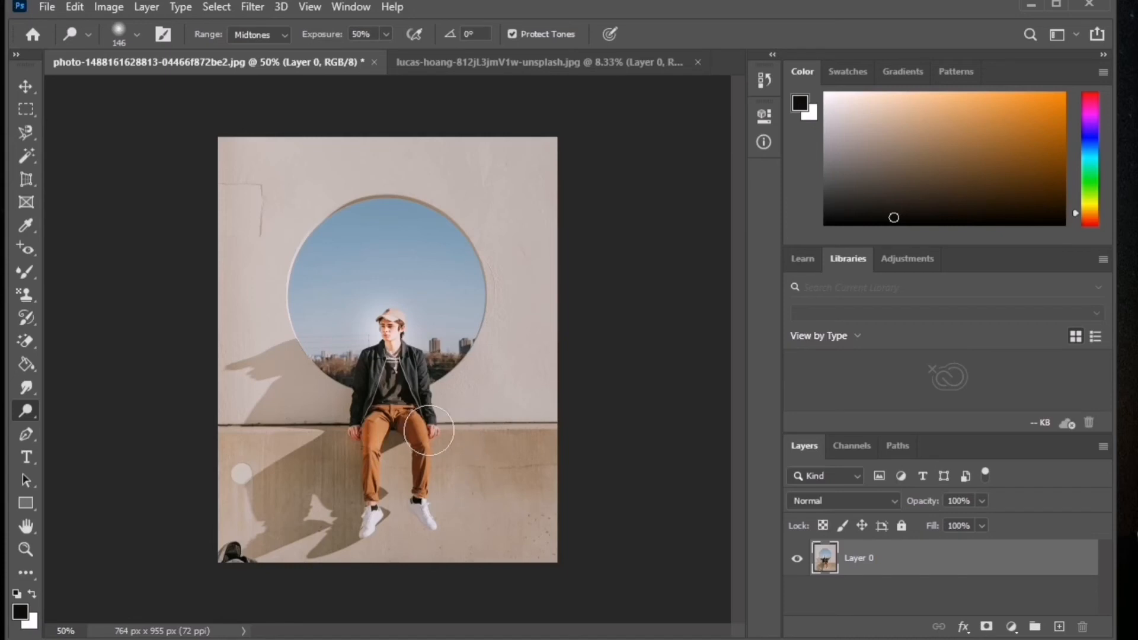
mouse_move(381, 514)
left_mouse_down()
mouse_move(367, 510)
mouse_move(414, 496)
mouse_move(429, 504)
left_mouse_up()
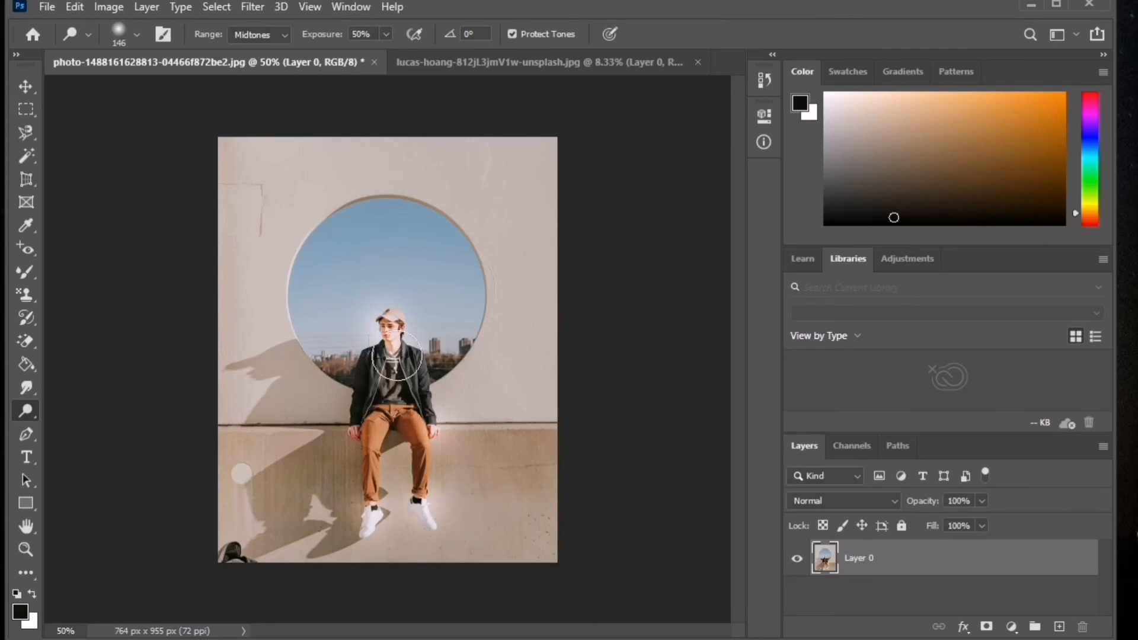
- Darken the man, the wall and the sky with the Burn tool at 401 px, Midtones range and 50% exposure
right_click(26, 414)
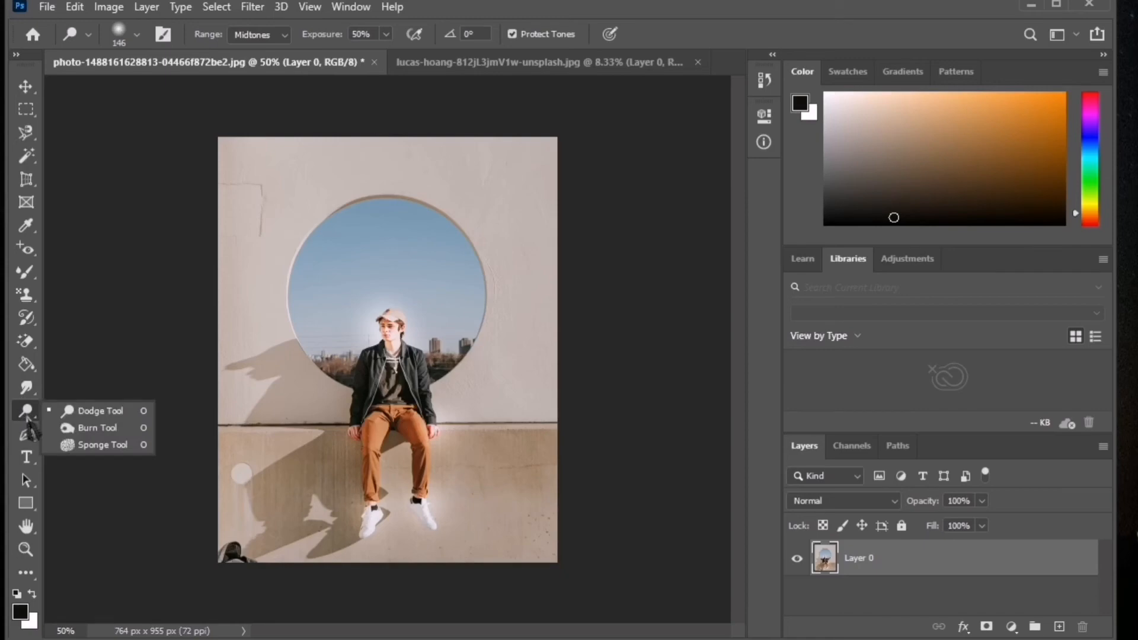
left_click(87, 428)
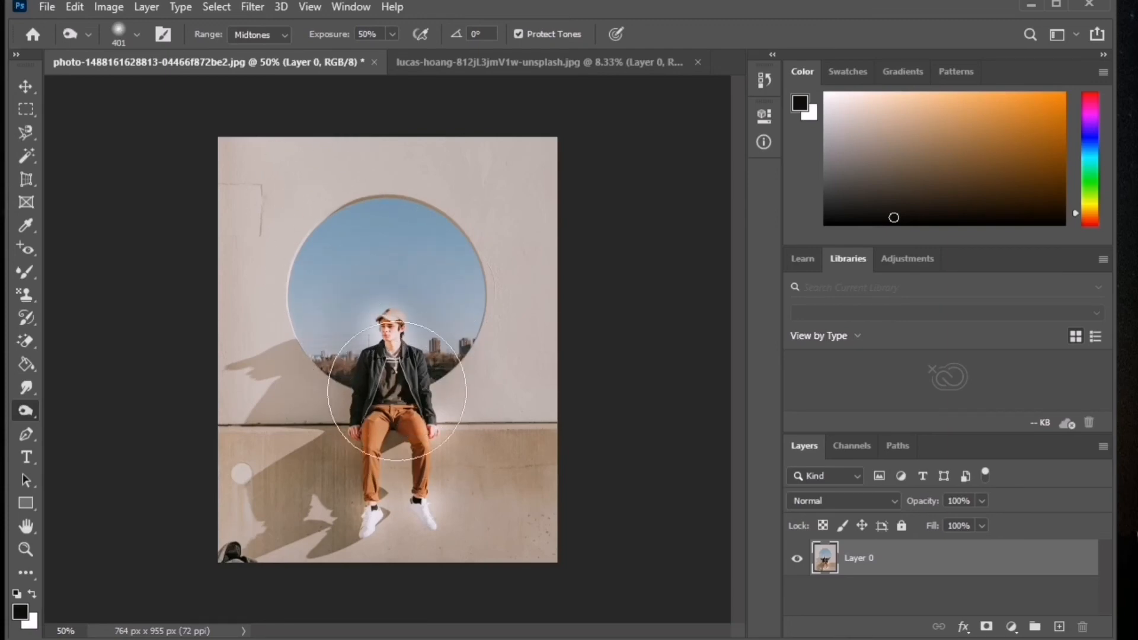
mouse_move(398, 445)
left_mouse_down()
mouse_move(325, 419)
mouse_move(398, 483)
mouse_move(310, 475)
mouse_move(332, 468)
left_mouse_up()
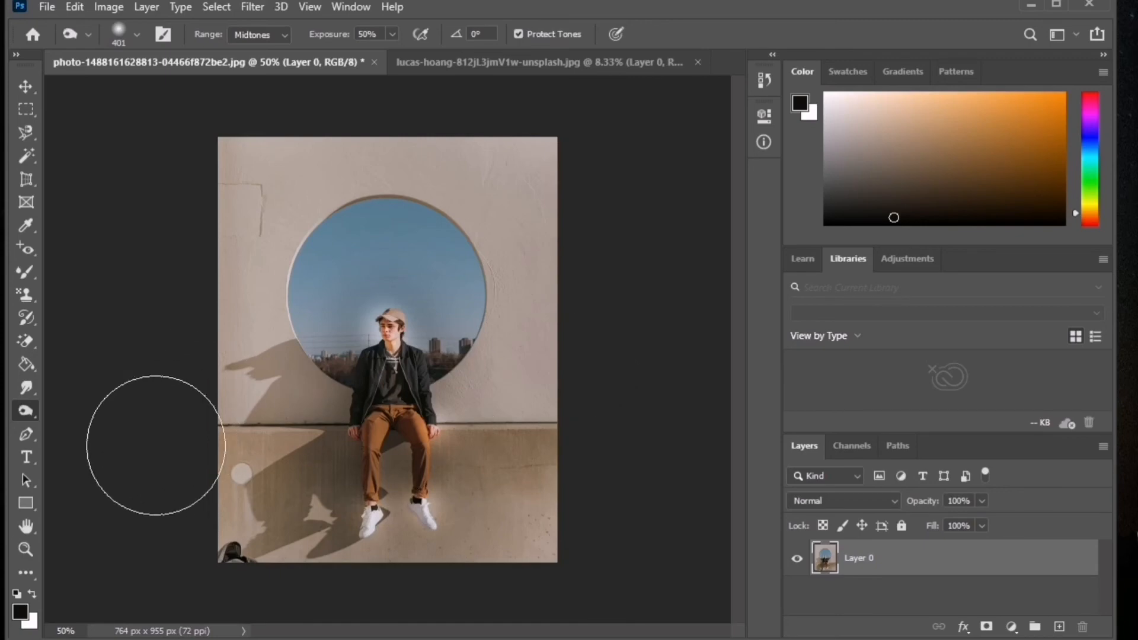
- Desaturate the man, the sky and the wall with the Sponge tool at 168 px and 50% flow, and undo the strokes
right_click(26, 410)
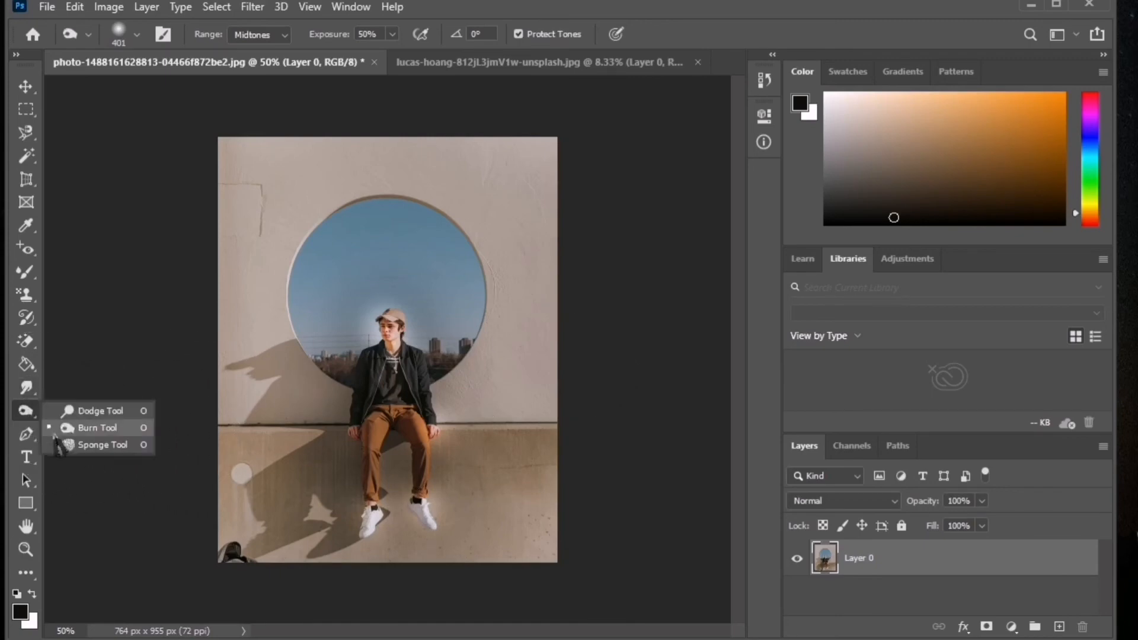
left_click(89, 444)
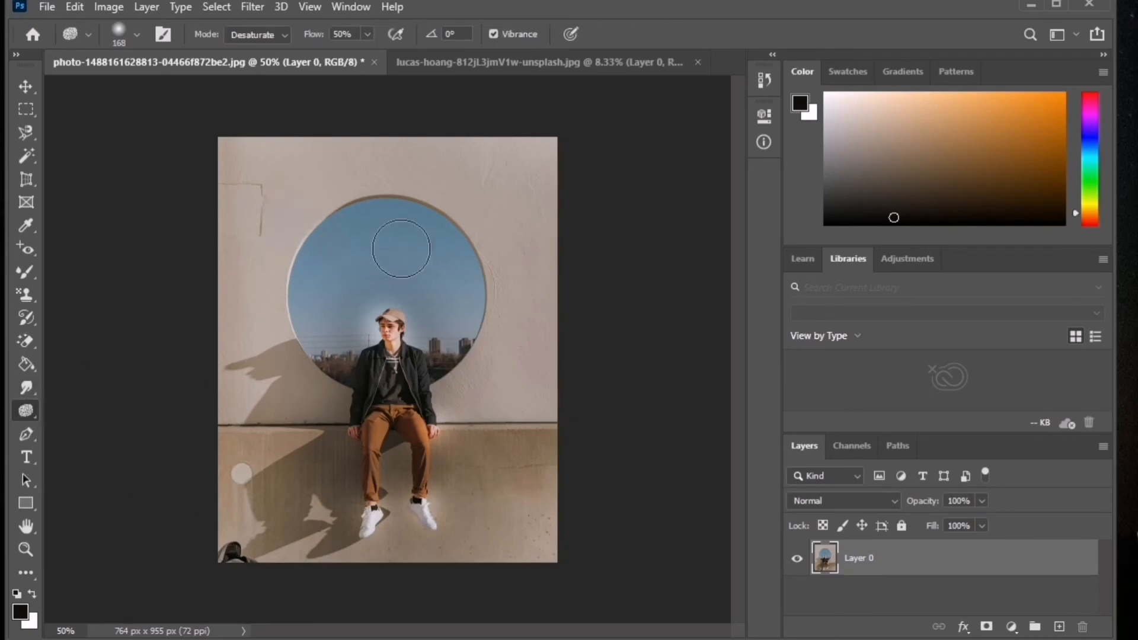
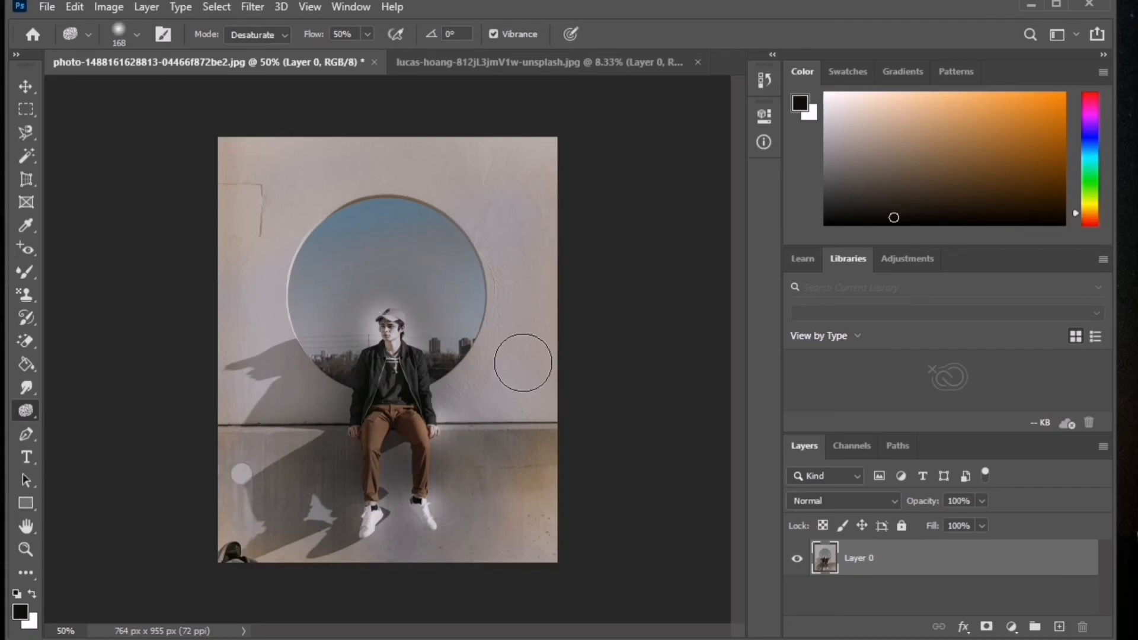
key("ctrl+z")
key("ctrl+z")
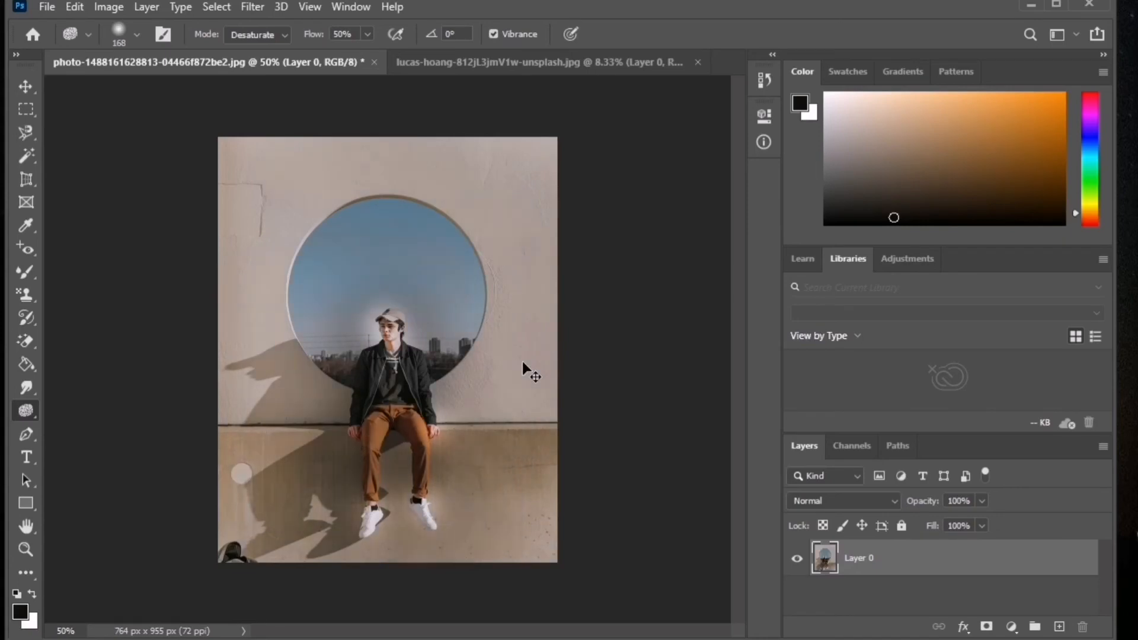
key("ctrl+z")
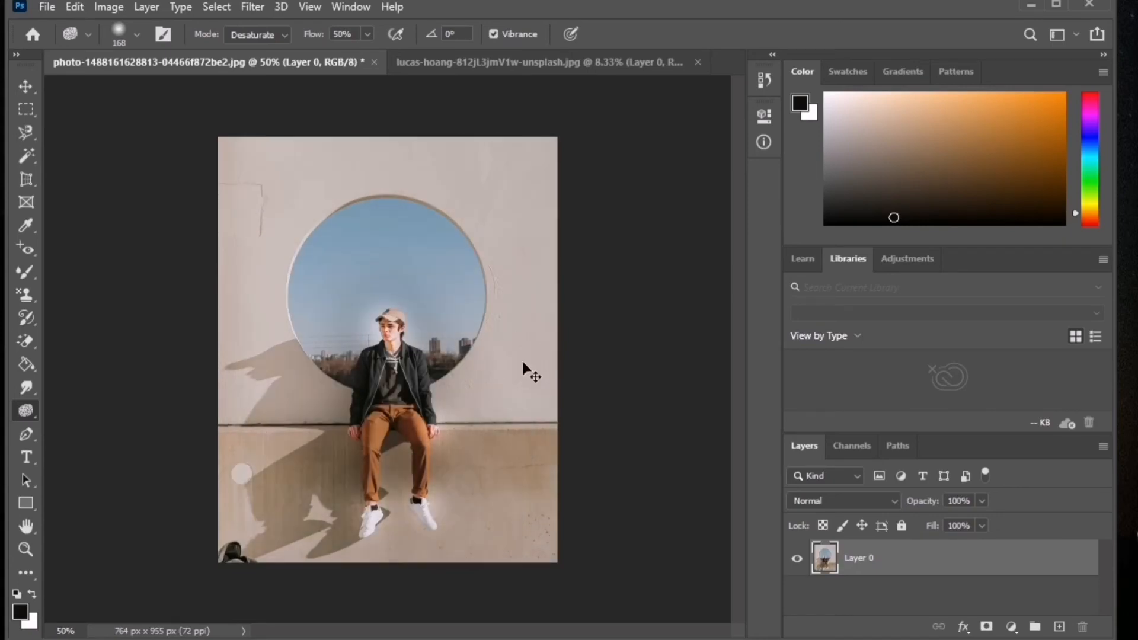
- Undo the remaining dodge, burn and sponge strokes to restore the photo's original tones
key("ctrl+z")
key("ctrl+z")
key("ctrl+z")
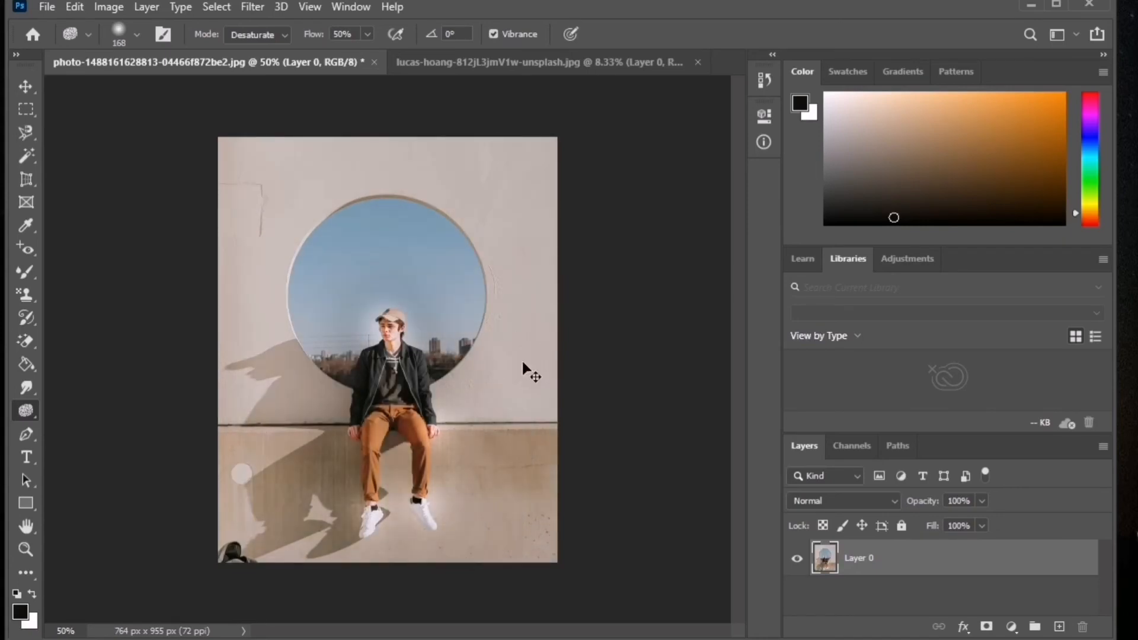
key("ctrl+z")
key("ctrl+z")
key("ctrl+z")
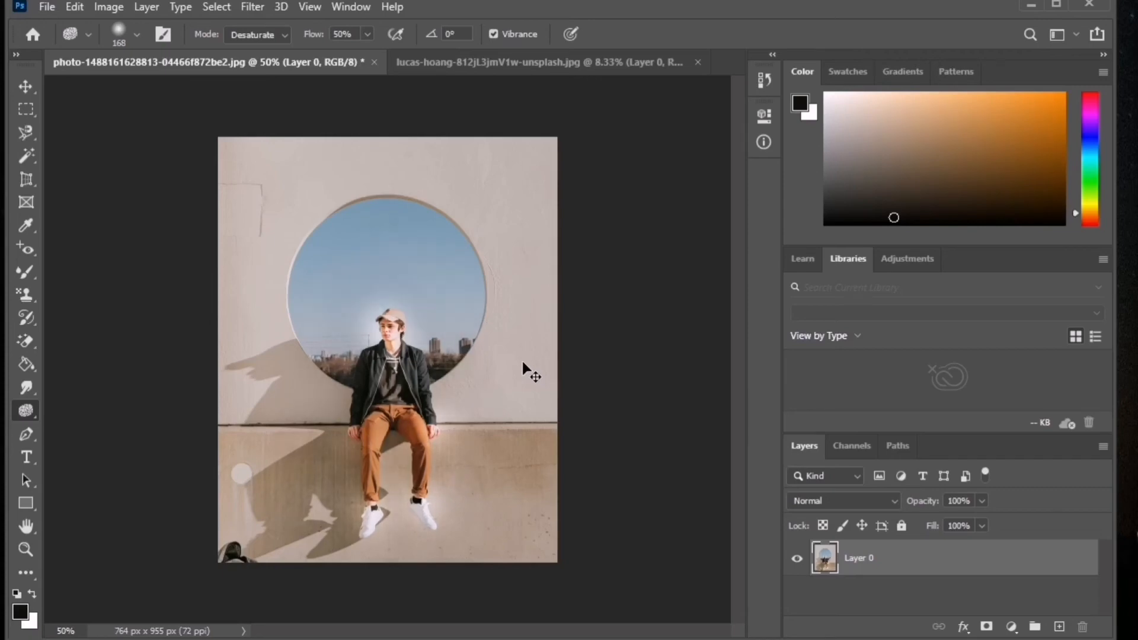
key("ctrl+z")
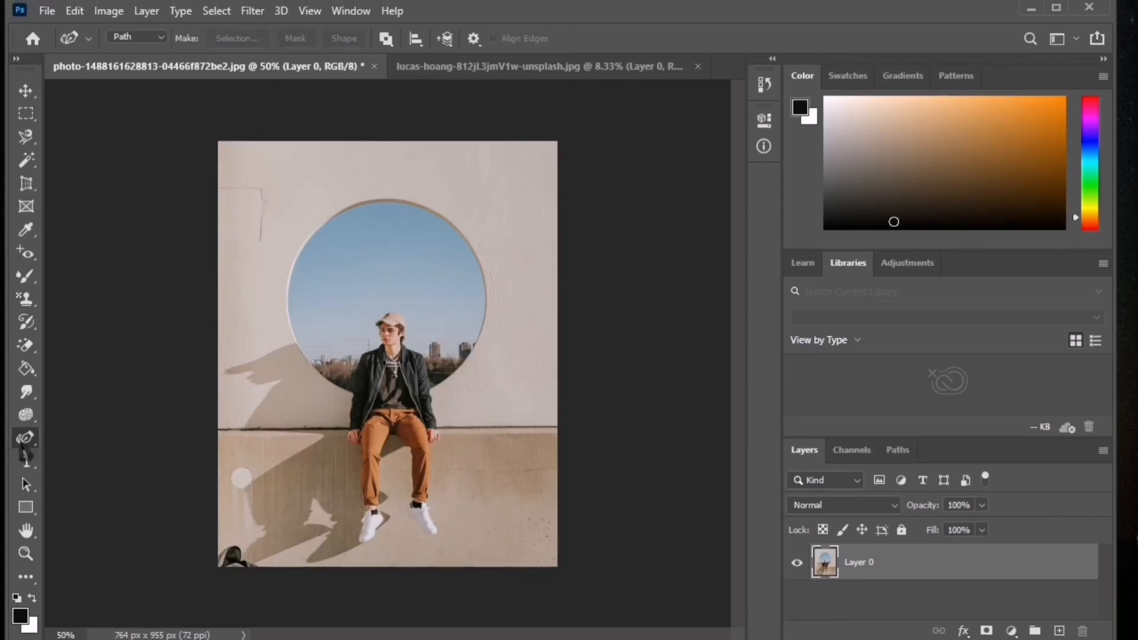
- Draw a closed five-point path inside the circular opening above the man with the Pen tool
right_click(30, 444)
left_click(50, 445)
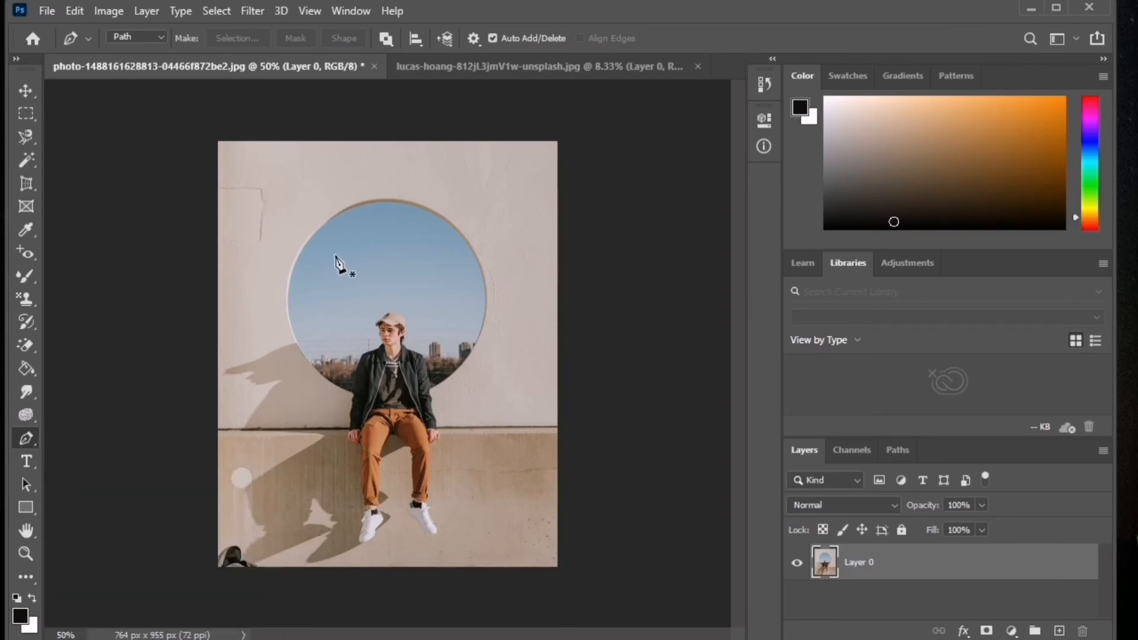
left_click(311, 243)
left_click(381, 202)
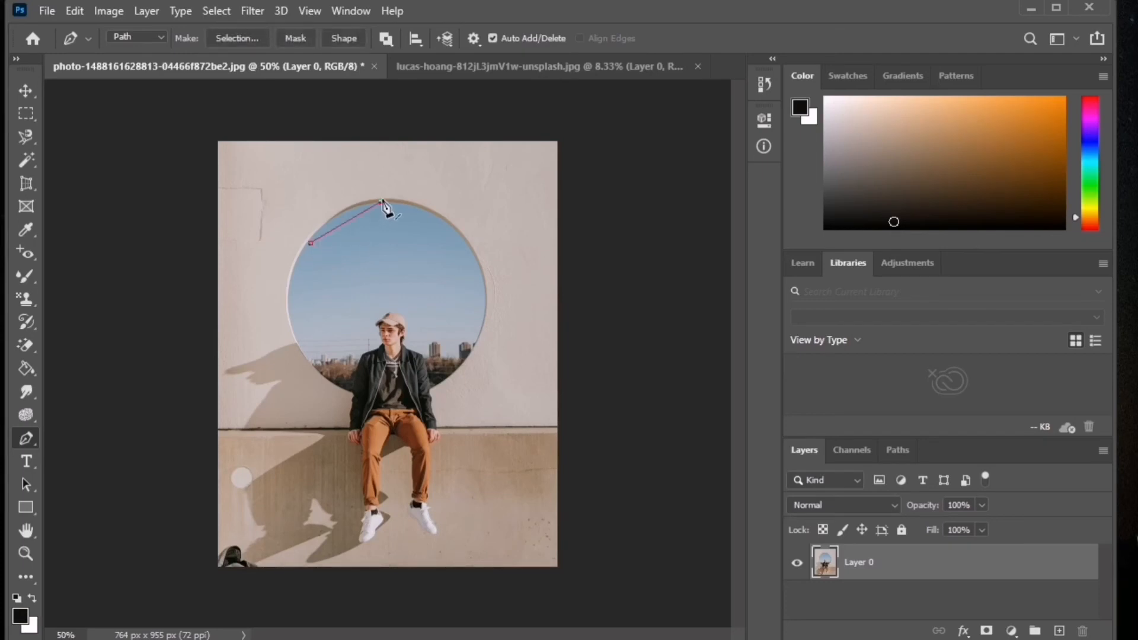
left_click_drag(458, 236, 474, 310)
left_click(308, 326)
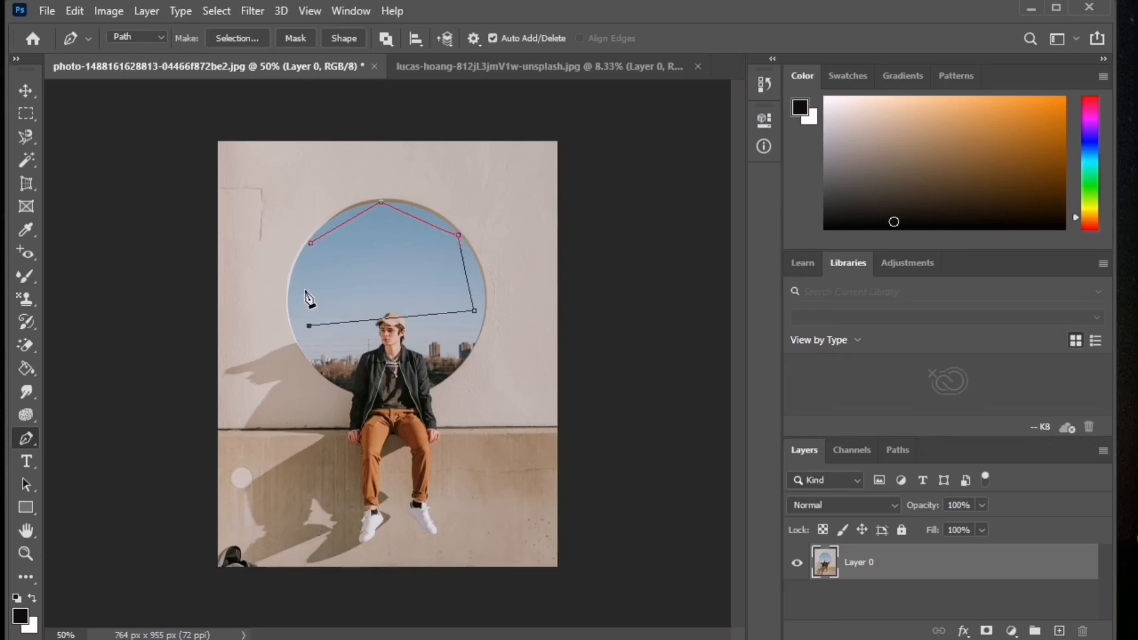
left_click(310, 243)
- Draw a closed freehand path around the shadow on the wall beside the circular opening with the Freeform Pen tool
right_click(25, 439)
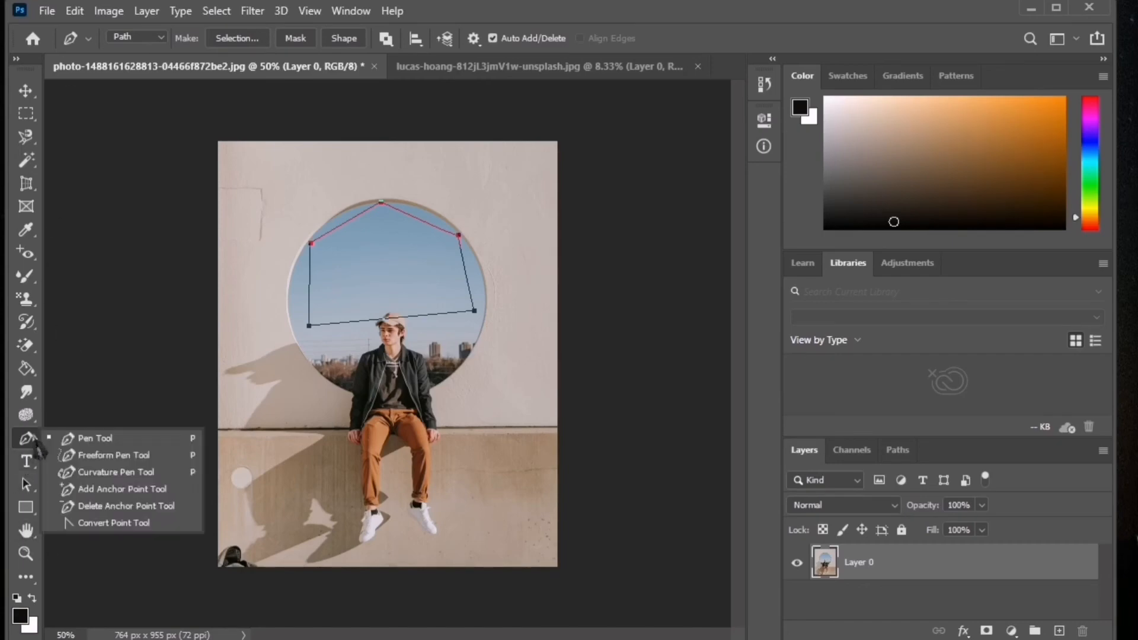
left_click(123, 458)
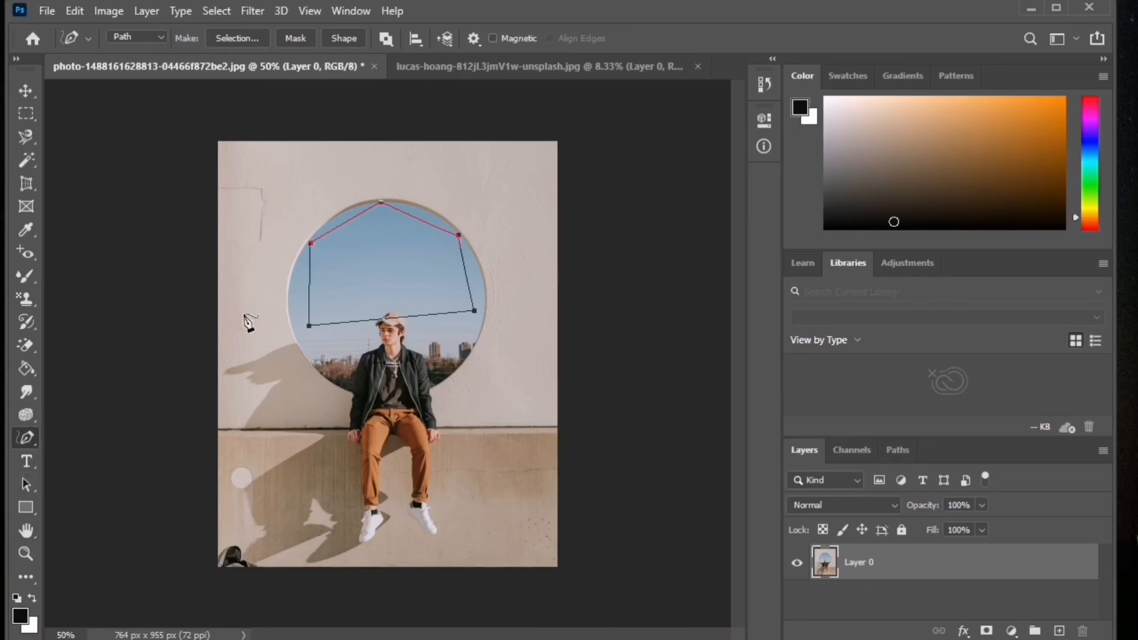
mouse_move(243, 319)
left_mouse_down()
mouse_move(296, 392)
mouse_move(293, 410)
mouse_move(265, 420)
mouse_move(216, 377)
mouse_move(242, 319)
left_mouse_up()
- Draw a curved path from the man's lower leg, under his shoes and up to the ledge with the Curvature Pen tool
right_click(26, 437)
left_click(82, 473)
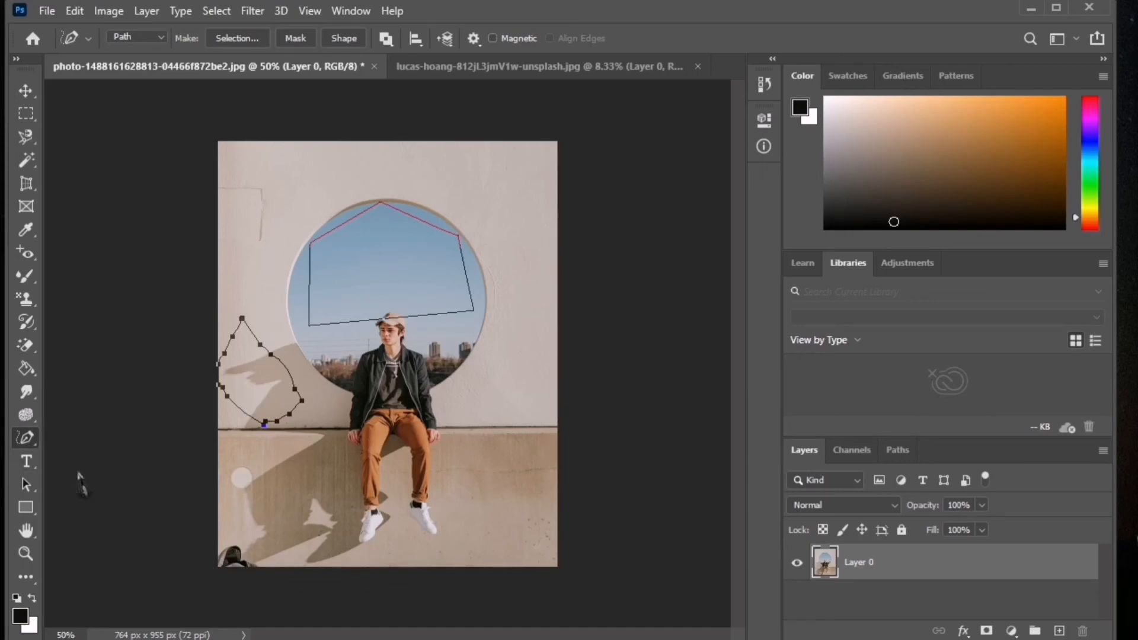
left_click(353, 492)
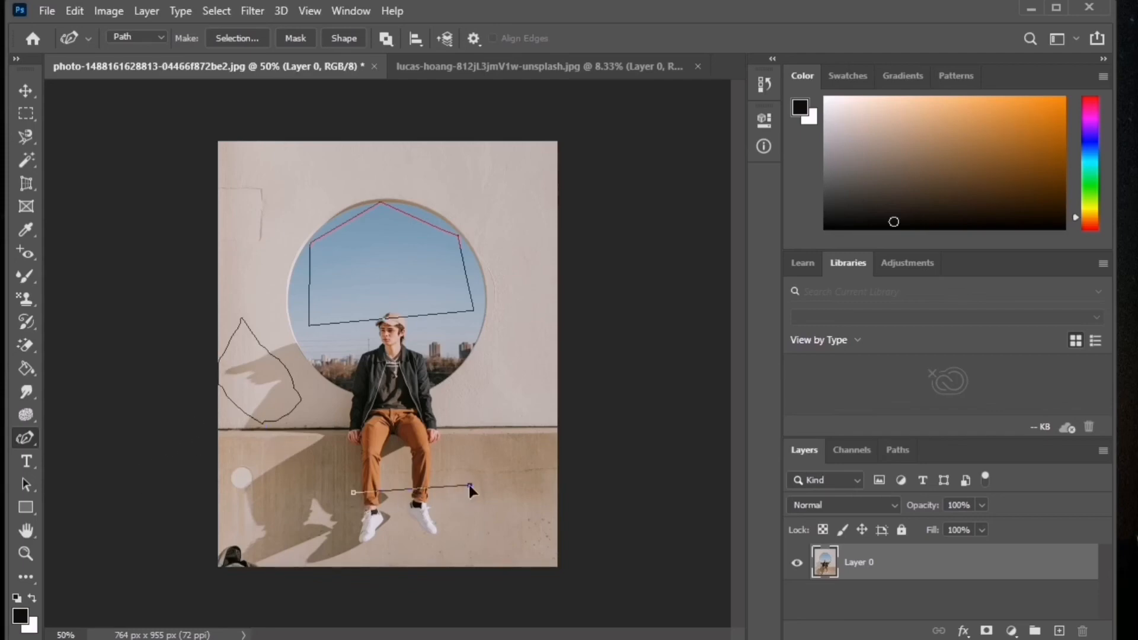
left_click(459, 523)
left_click(493, 456)
left_click_drag(493, 456, 494, 428)
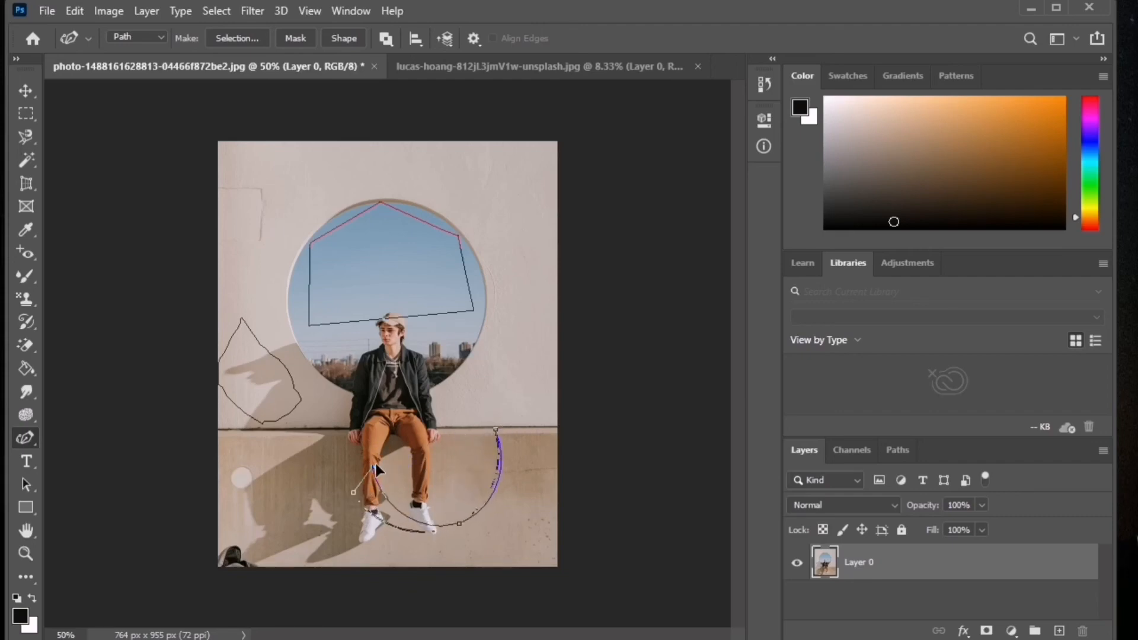
left_click(354, 493)
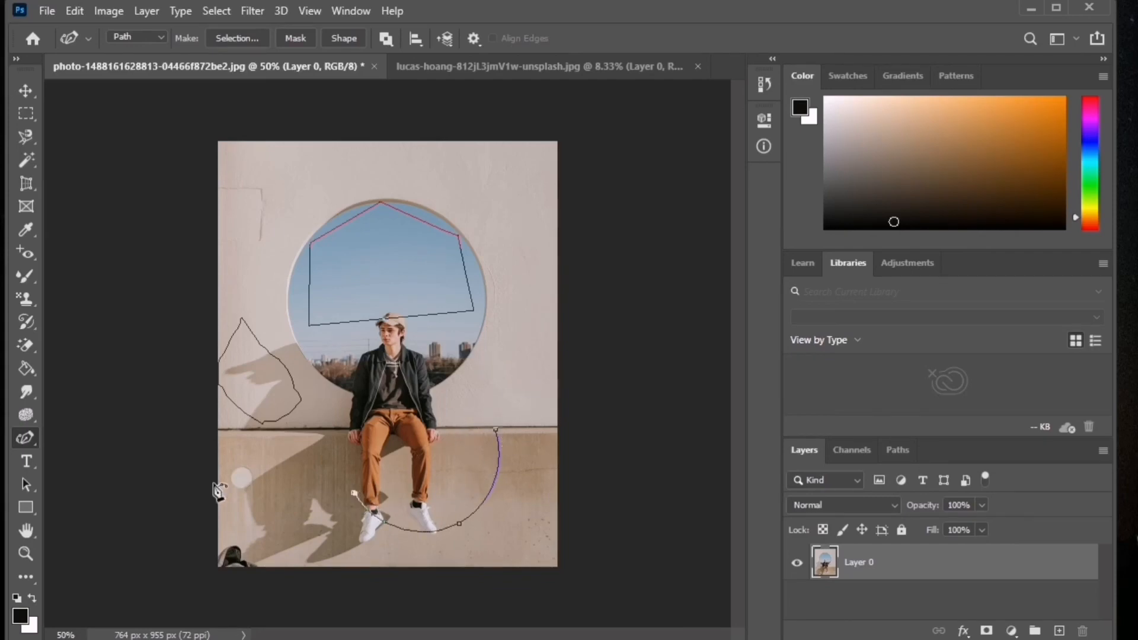
- Add an anchor point to the curve beside the man's legs and another to the five-point path's lower edge
right_click(34, 440)
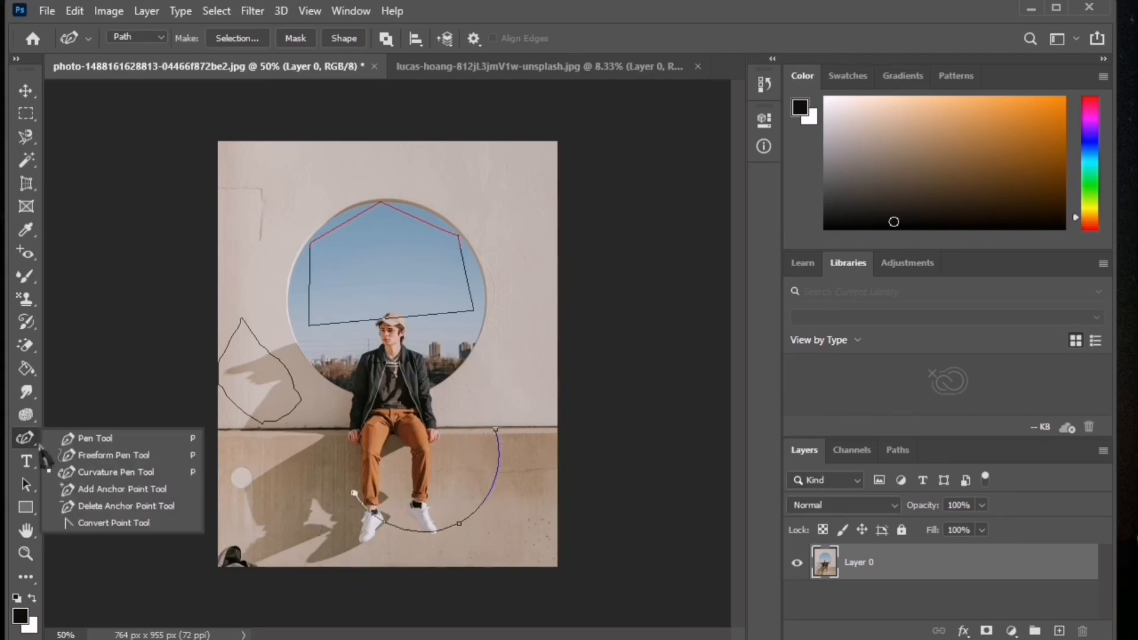
left_click(75, 488)
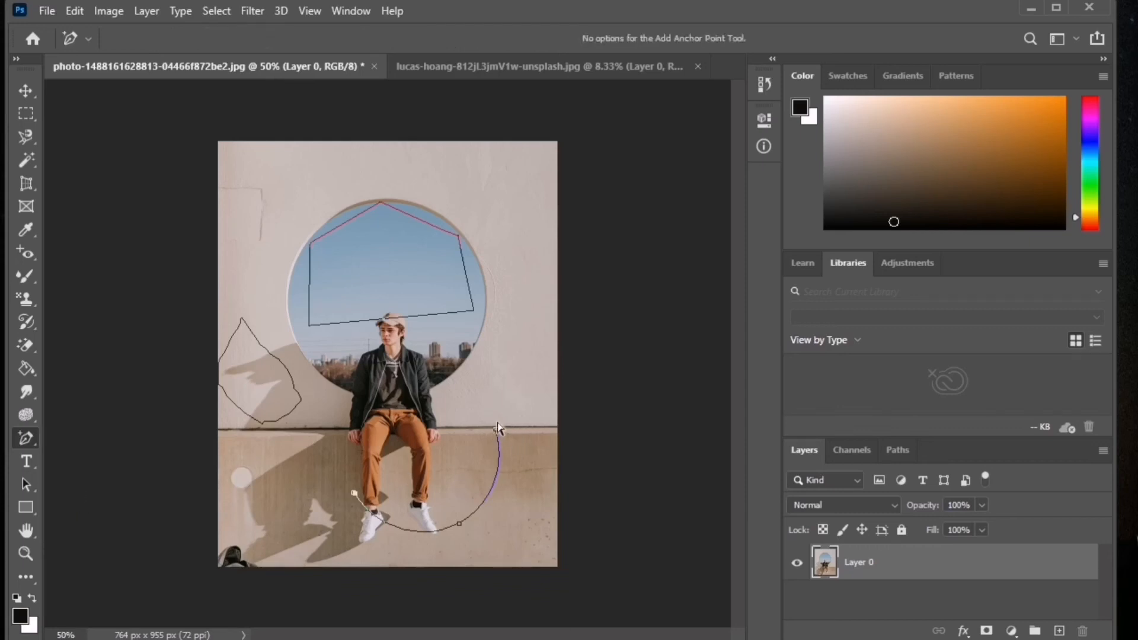
left_click_drag(499, 460, 501, 465)
left_click_drag(448, 315, 446, 318)
- Delete the two added anchor points and the curve's lowest anchor point with the Delete Anchor Point tool
right_click(26, 438)
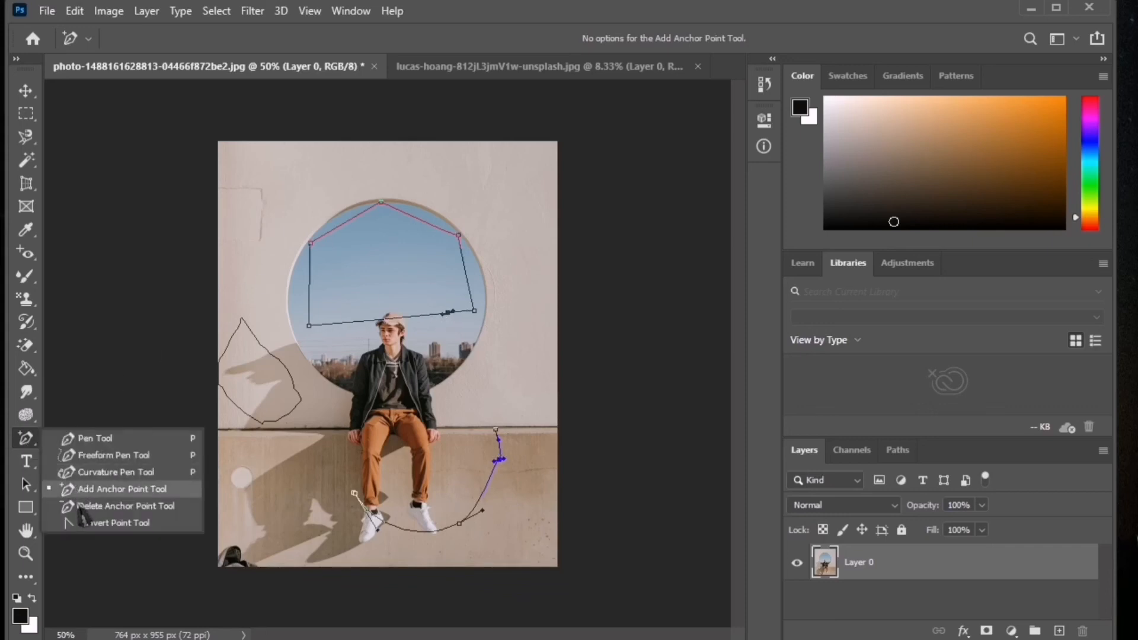
left_click(119, 505)
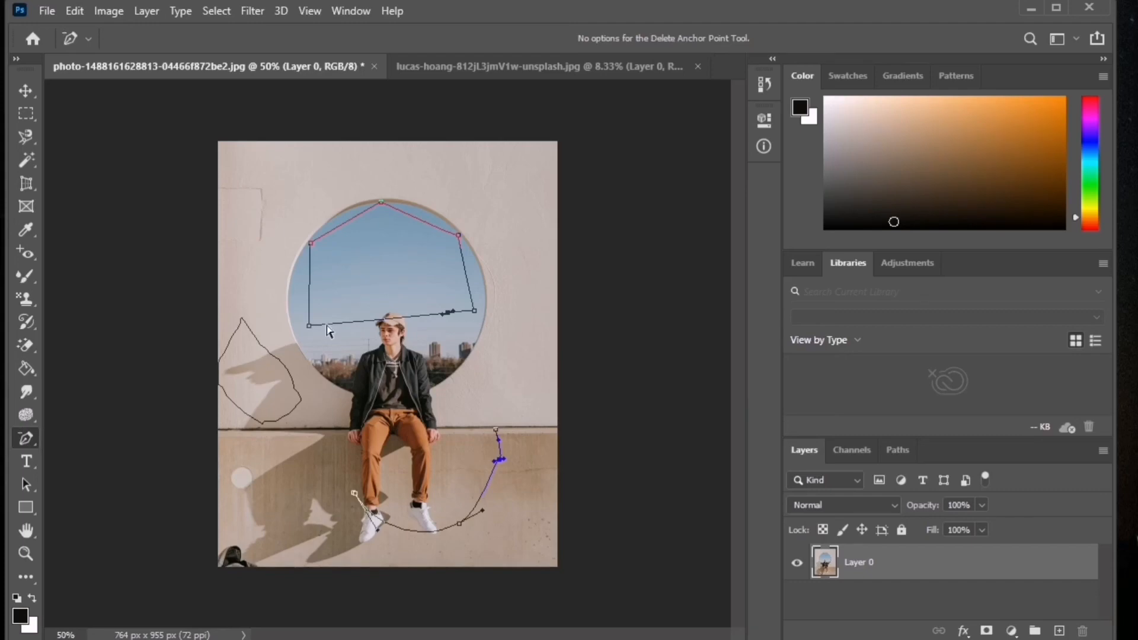
left_click(500, 462)
left_click(458, 525)
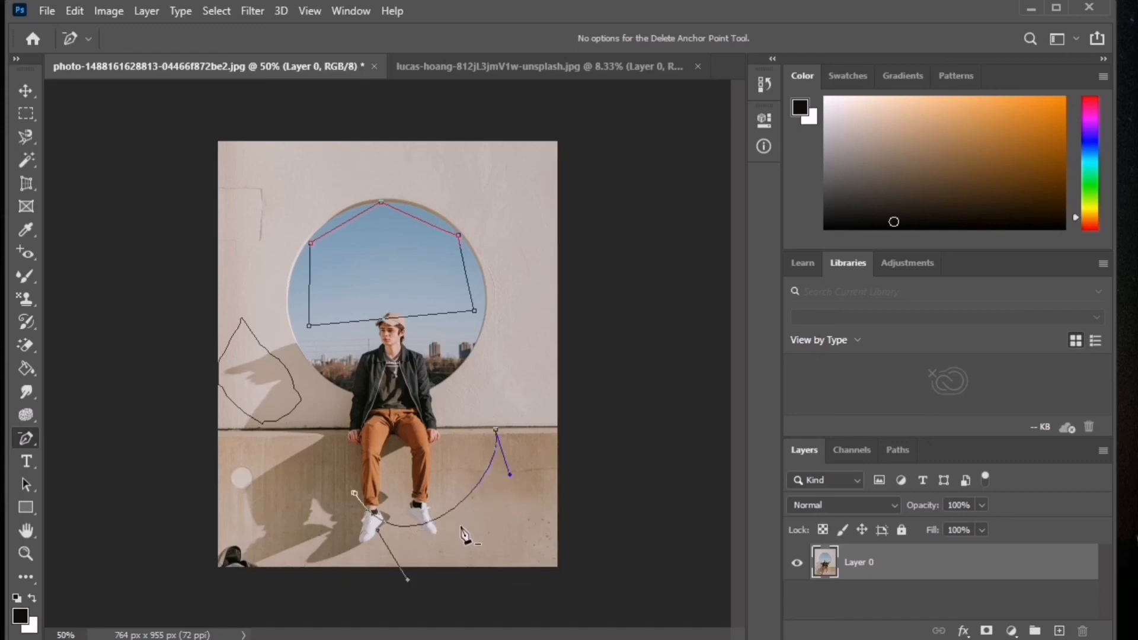
- Convert the lower-left anchor point of the five-point path with the Convert Point tool
right_click(26, 438)
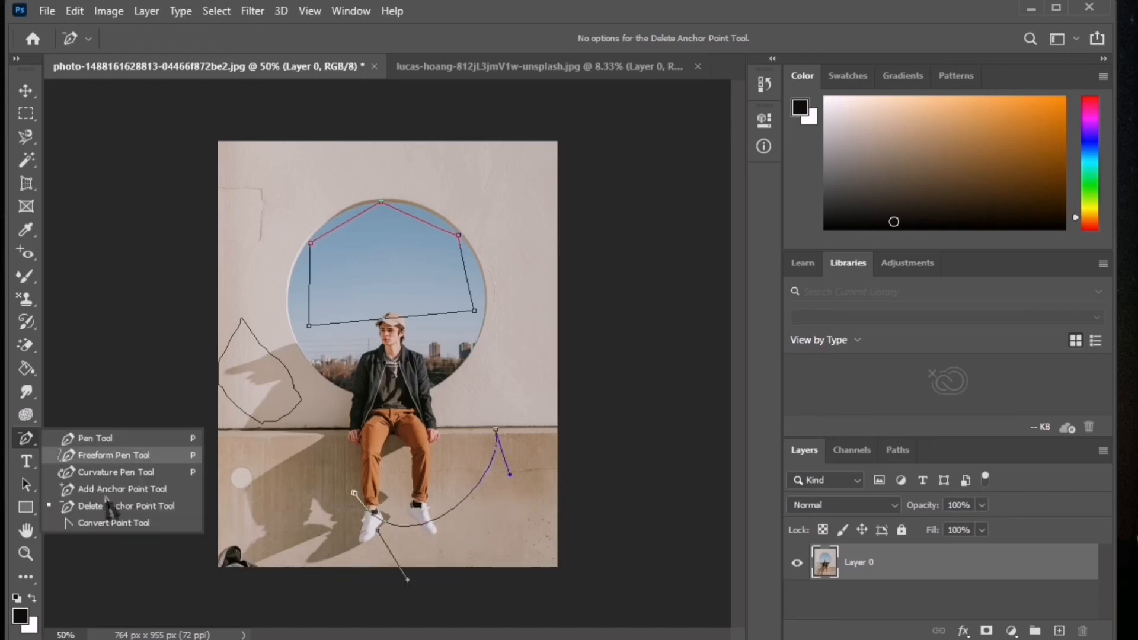
left_click(119, 522)
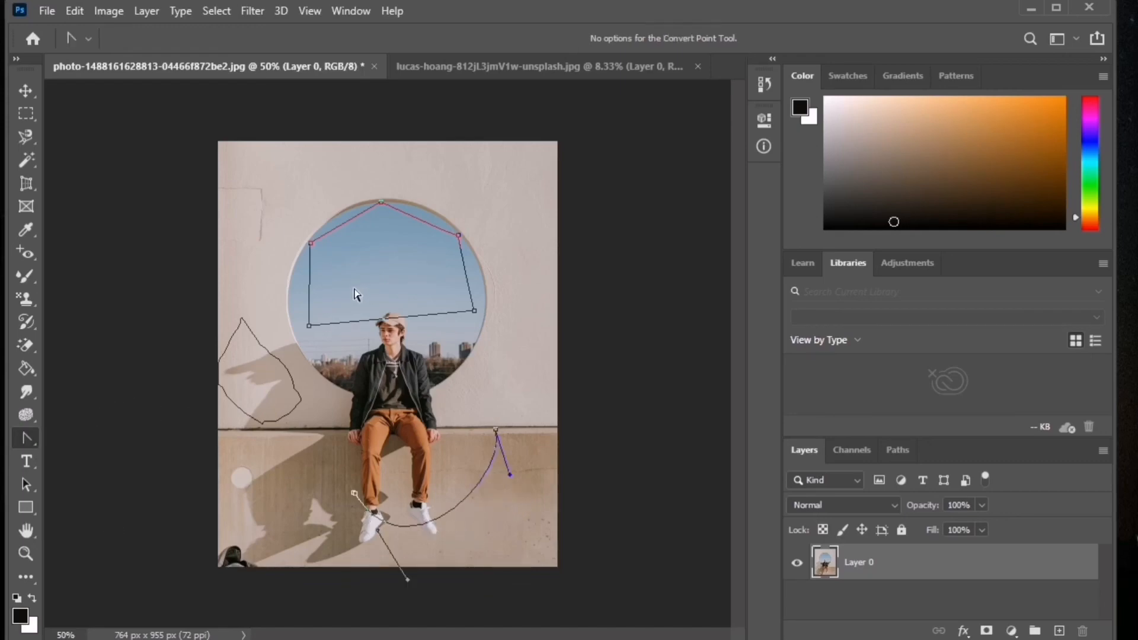
left_click(308, 327)
left_click_drag(314, 325, 308, 326)
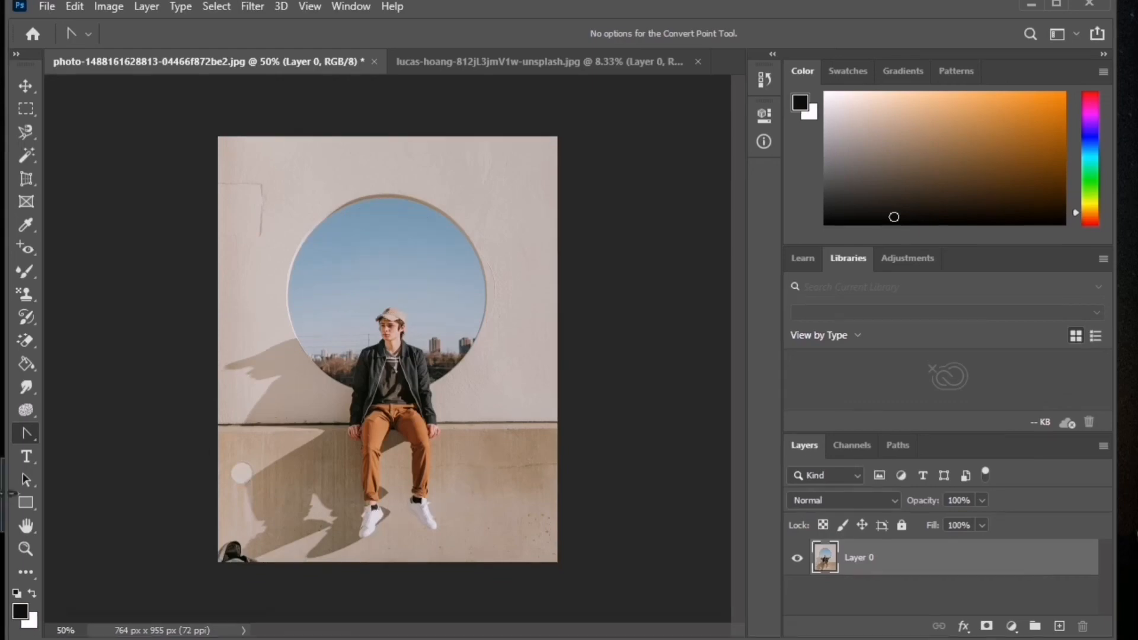
- Add the horizontal text "DreamSR" across the left rim of the circular opening
left_click(26, 461)
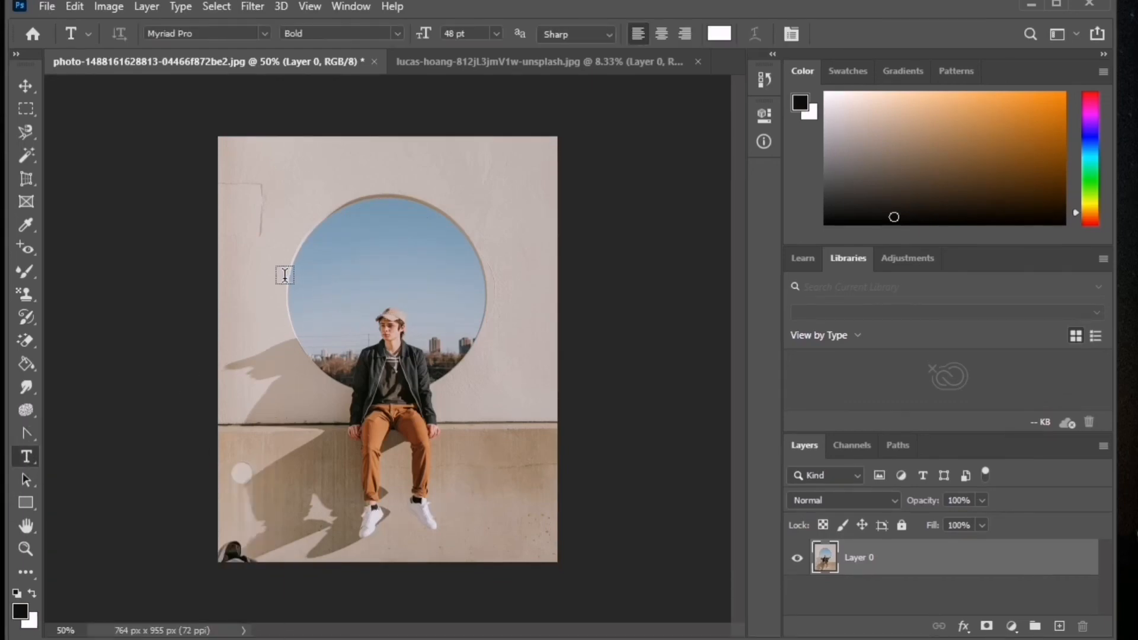
left_click(270, 285)
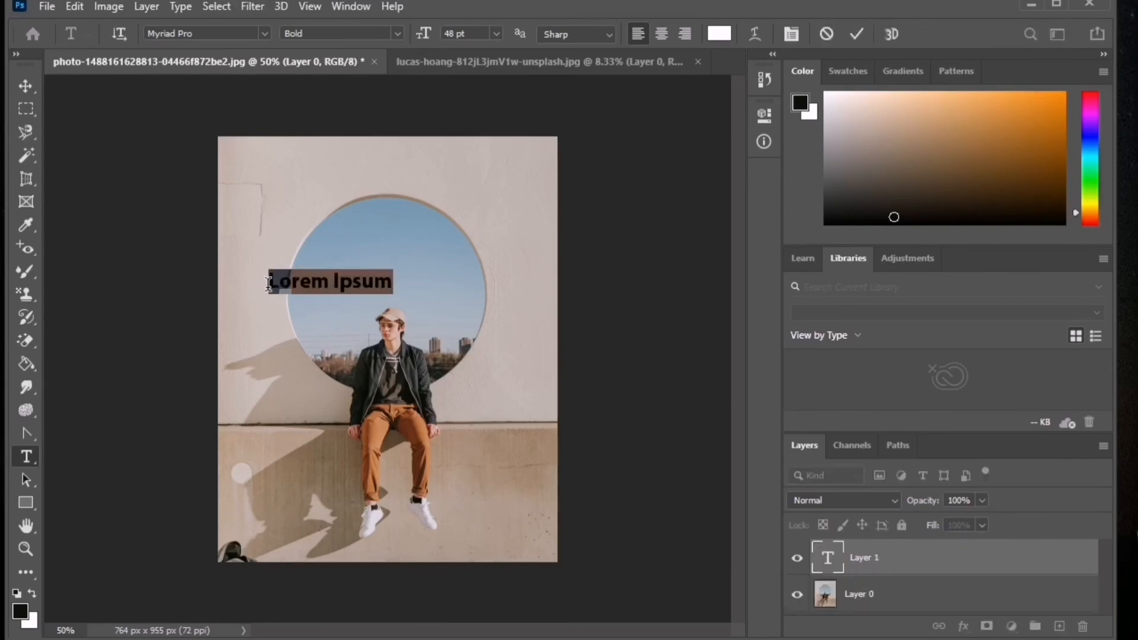
type("Dr")
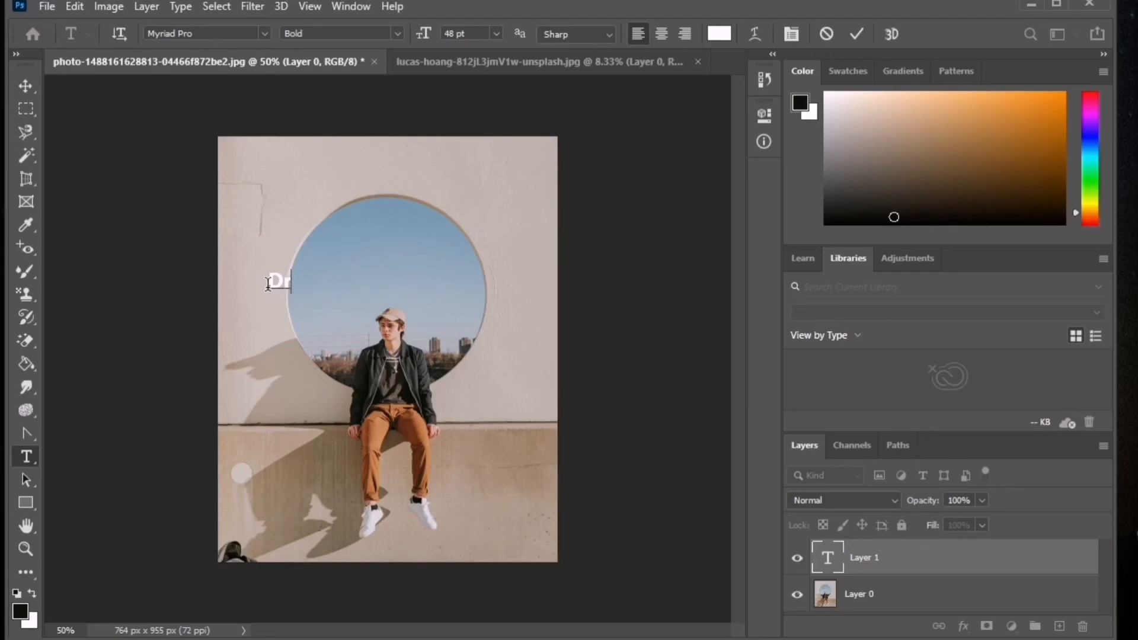
type("eamSR")
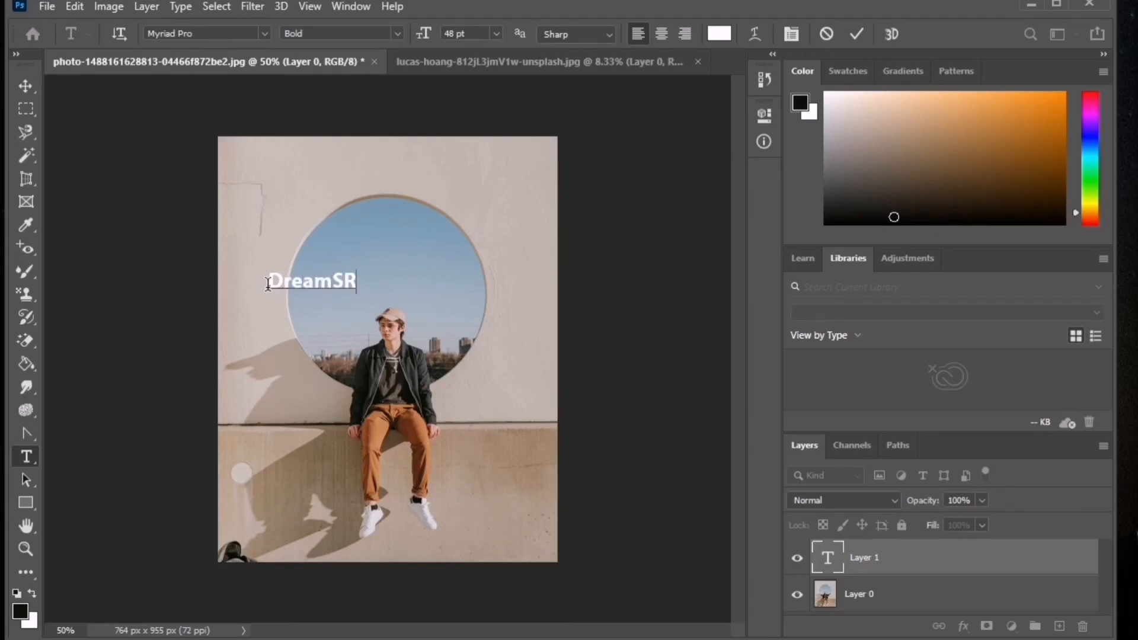
- Set the whole DreamSR text to the Blackadder ITC font at 60 pt
left_click_drag(355, 283, 268, 282)
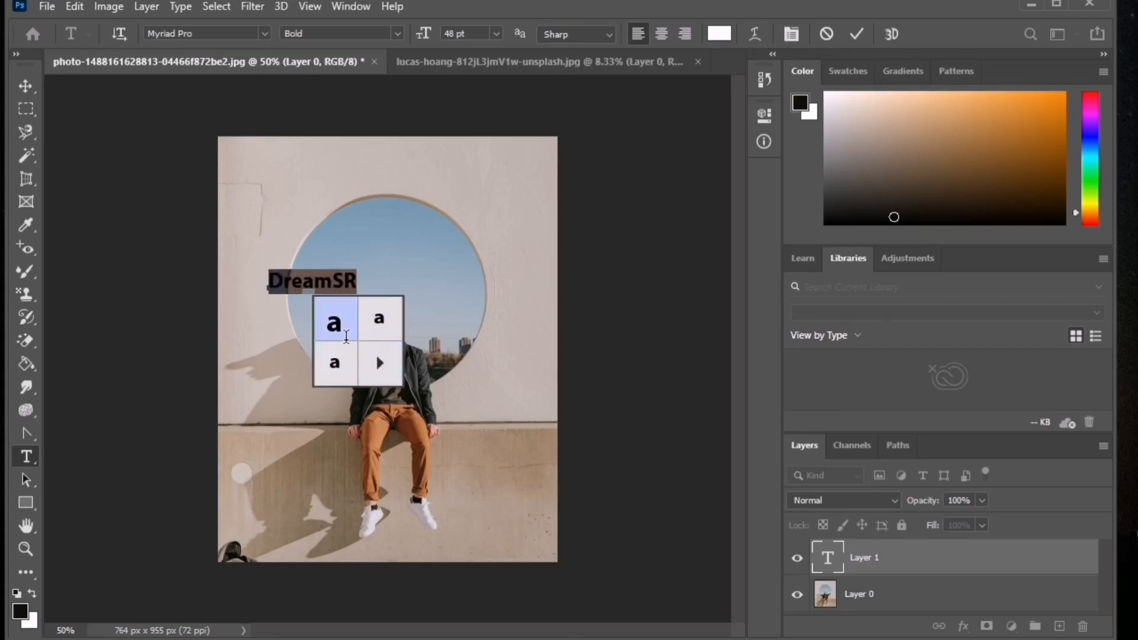
left_click(307, 283)
left_click_drag(358, 283, 267, 287)
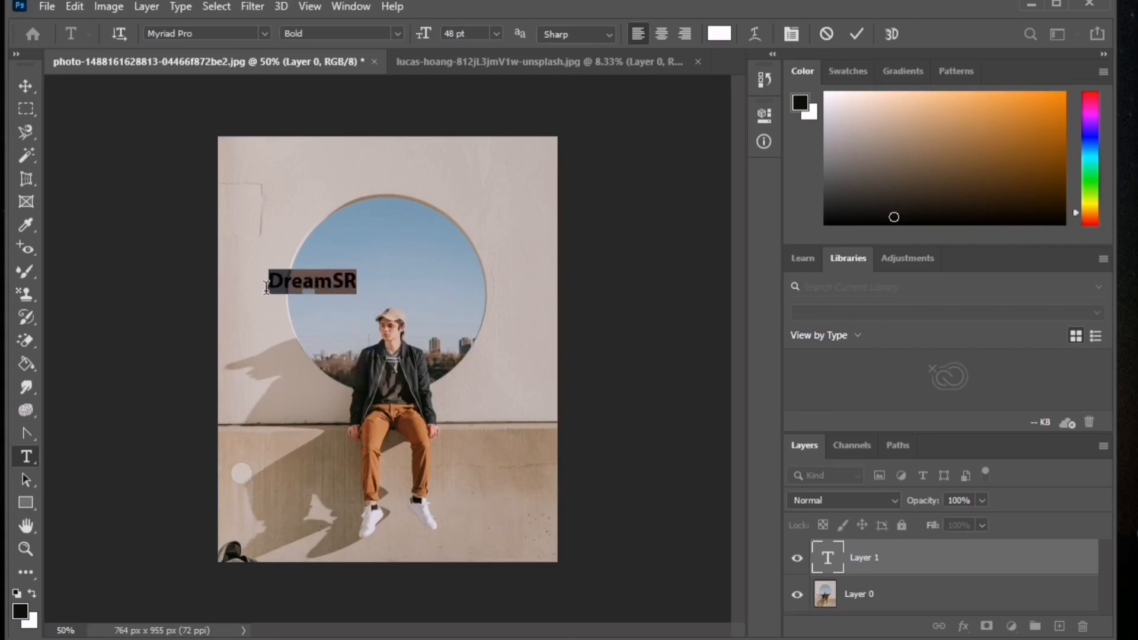
left_click(264, 33)
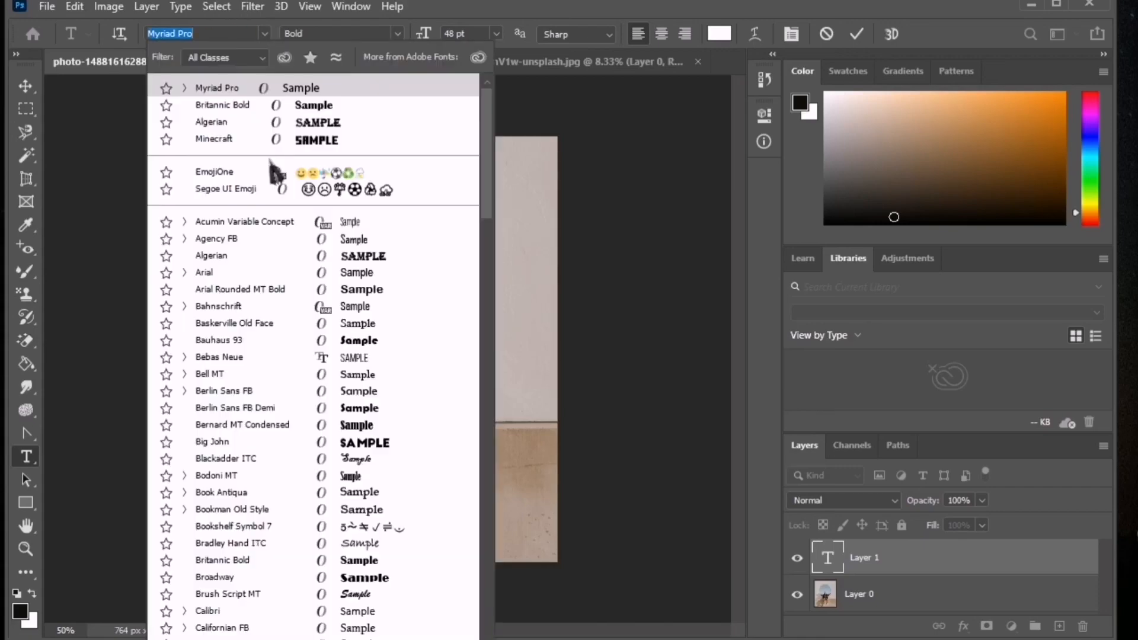
left_click(374, 459)
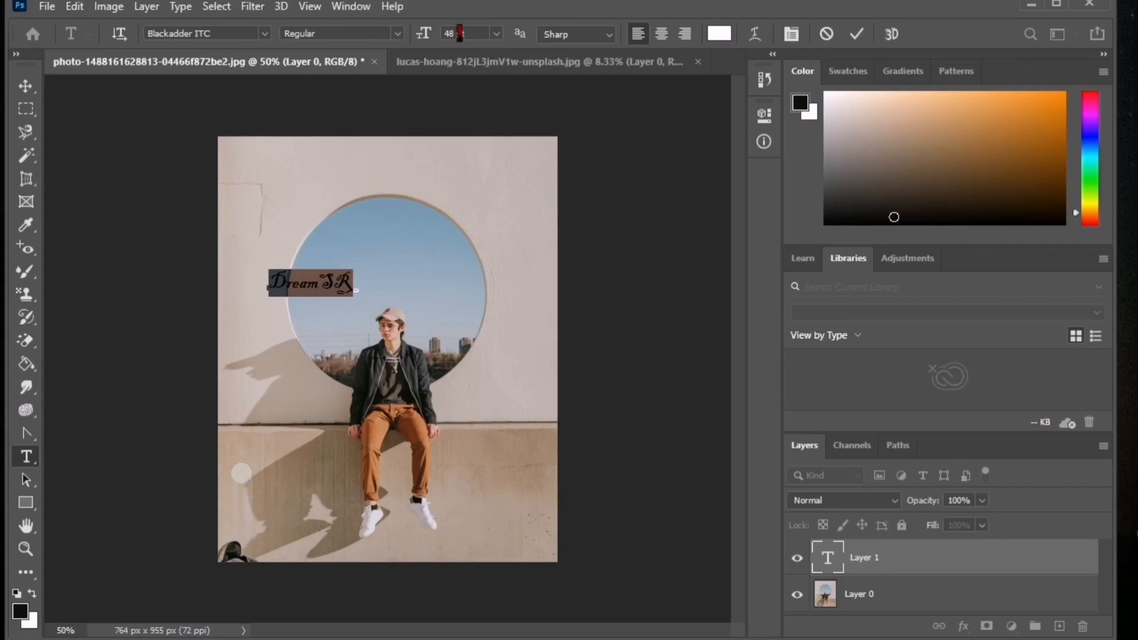
left_click(497, 34)
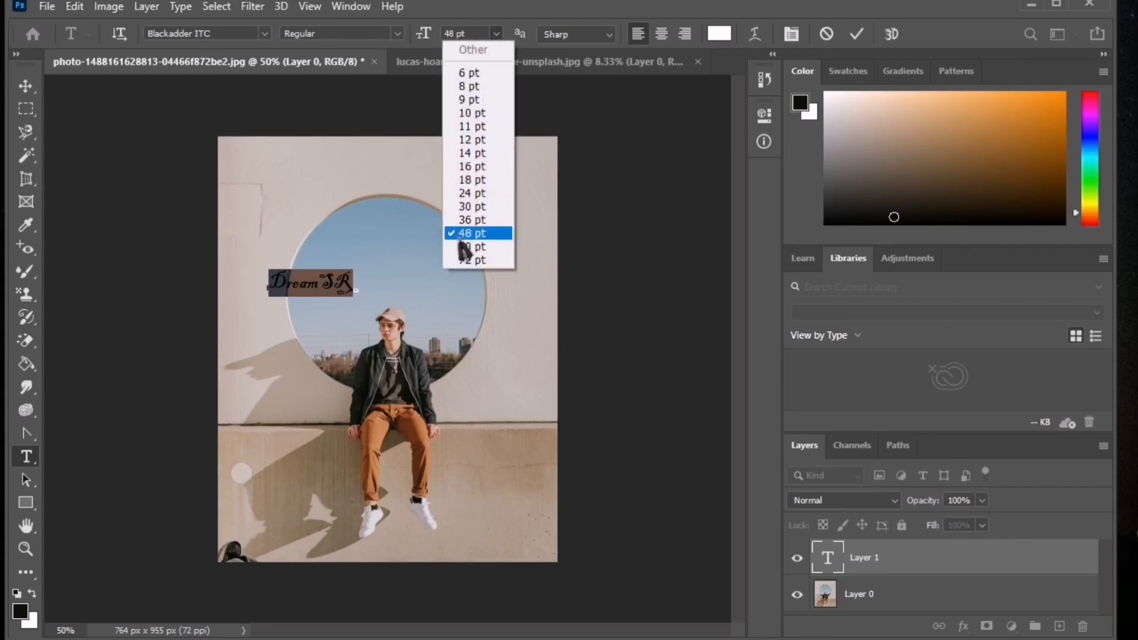
left_click(478, 246)
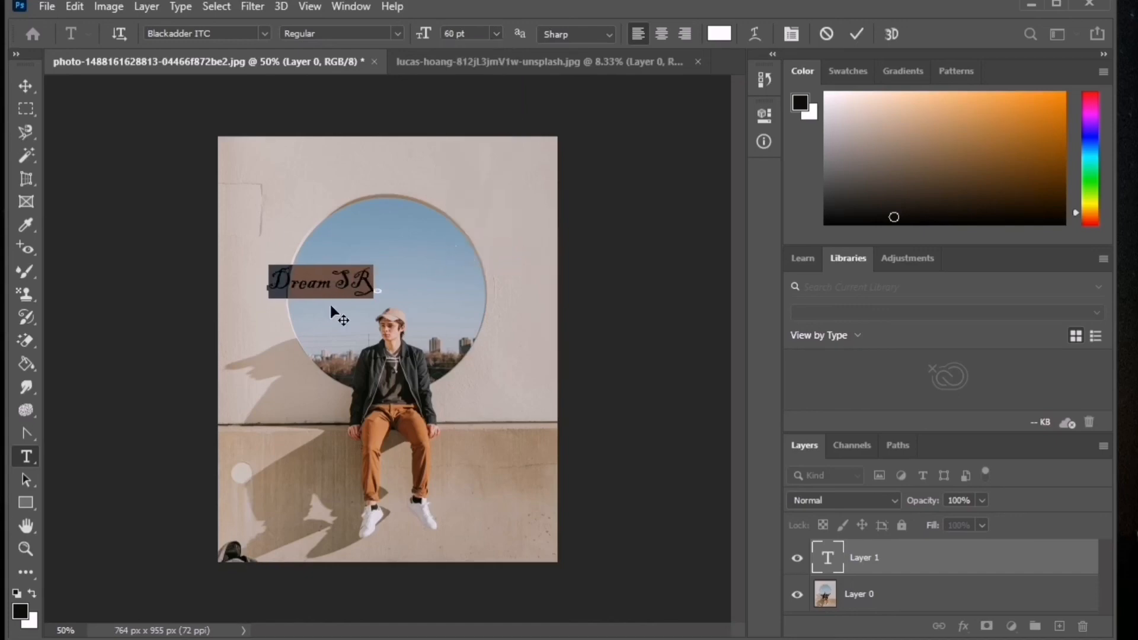
- Try the Big John font on the DreamSR text and change it to Brush Script MT
left_click(265, 33)
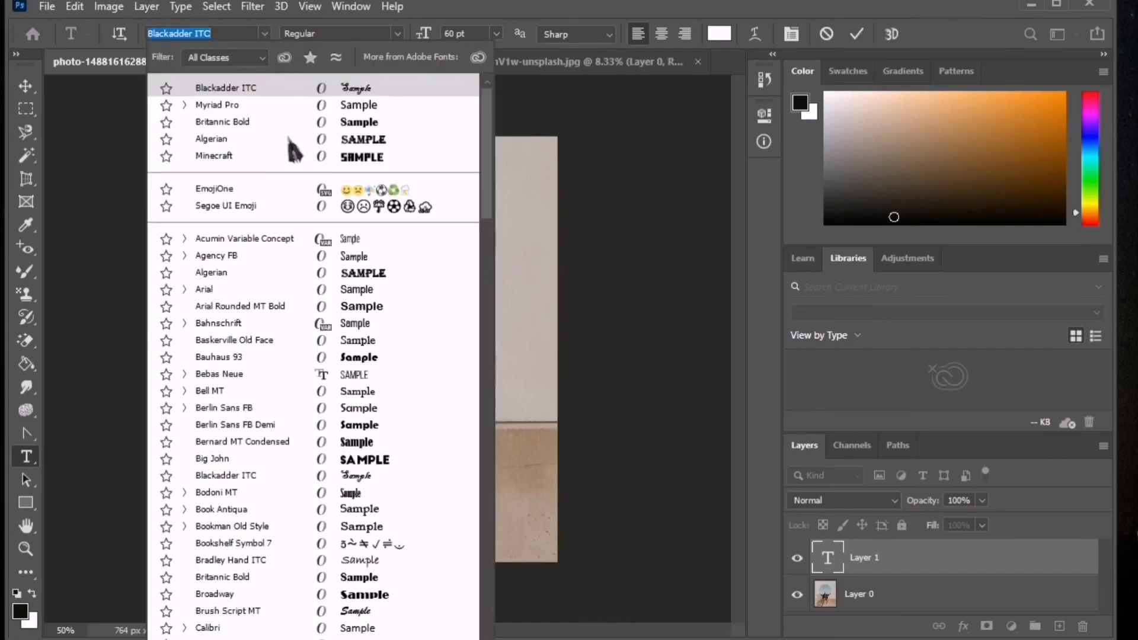
left_click(363, 459)
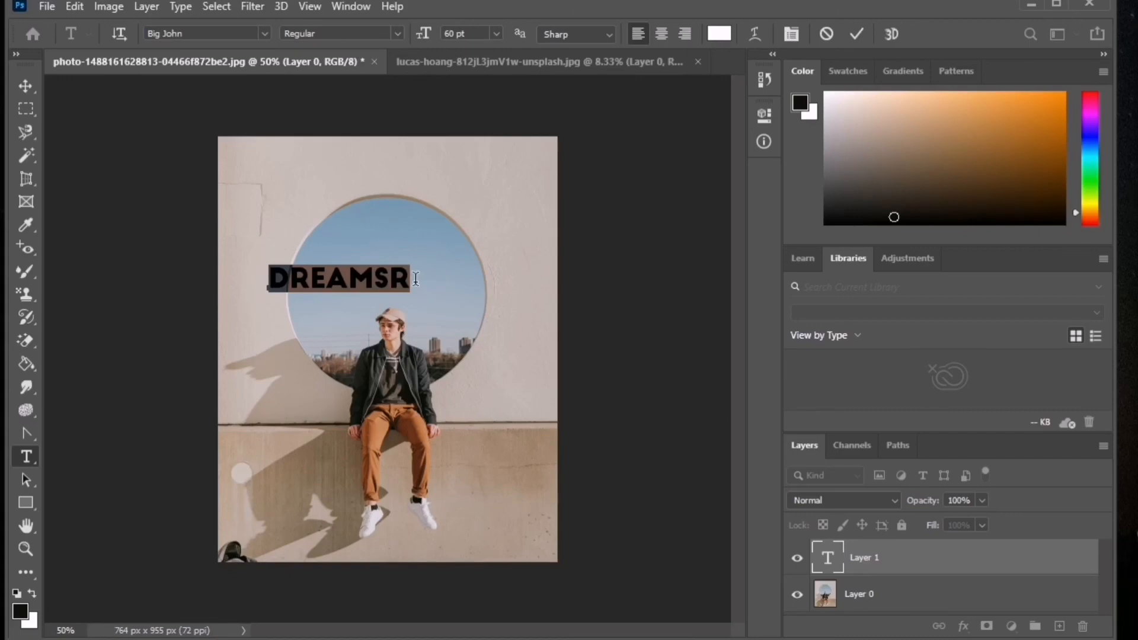
left_click(265, 34)
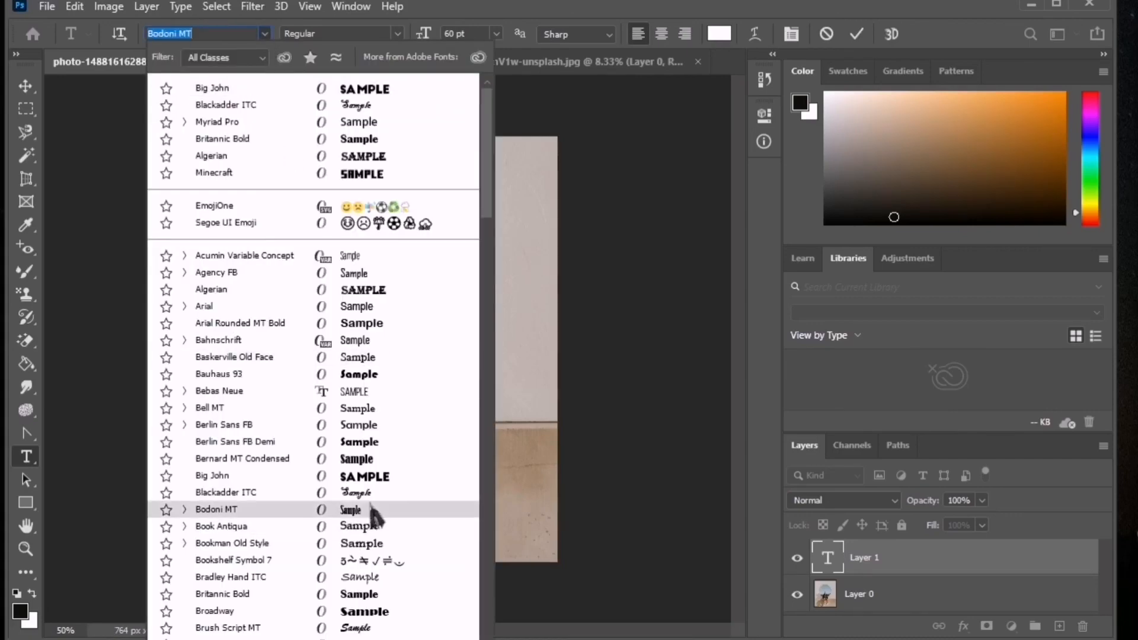
left_click(368, 627)
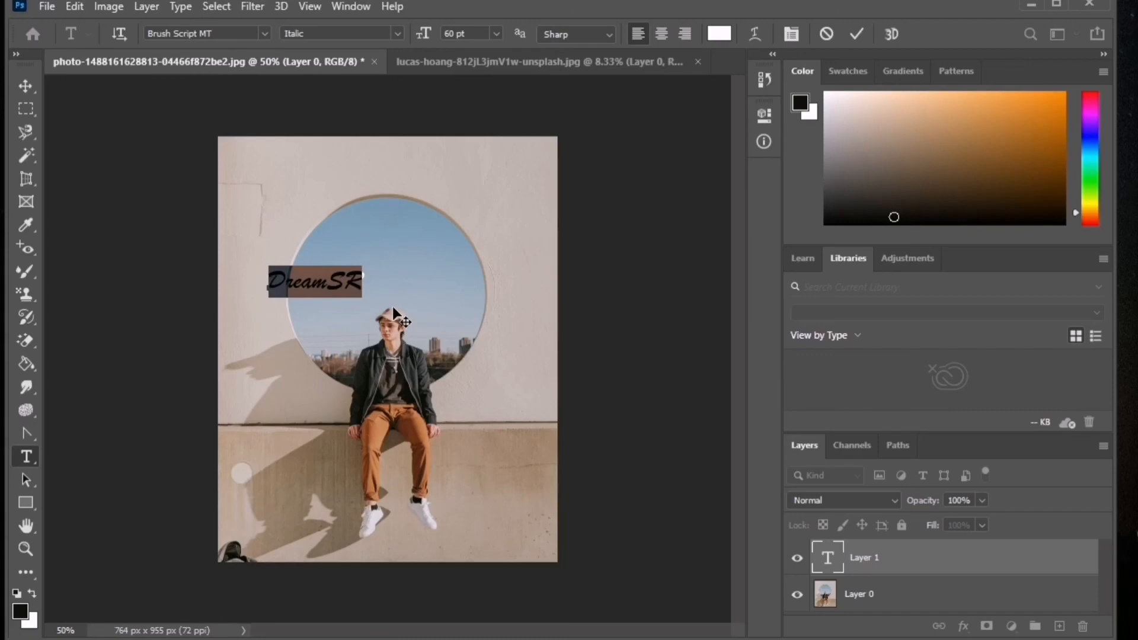
left_click(362, 275)
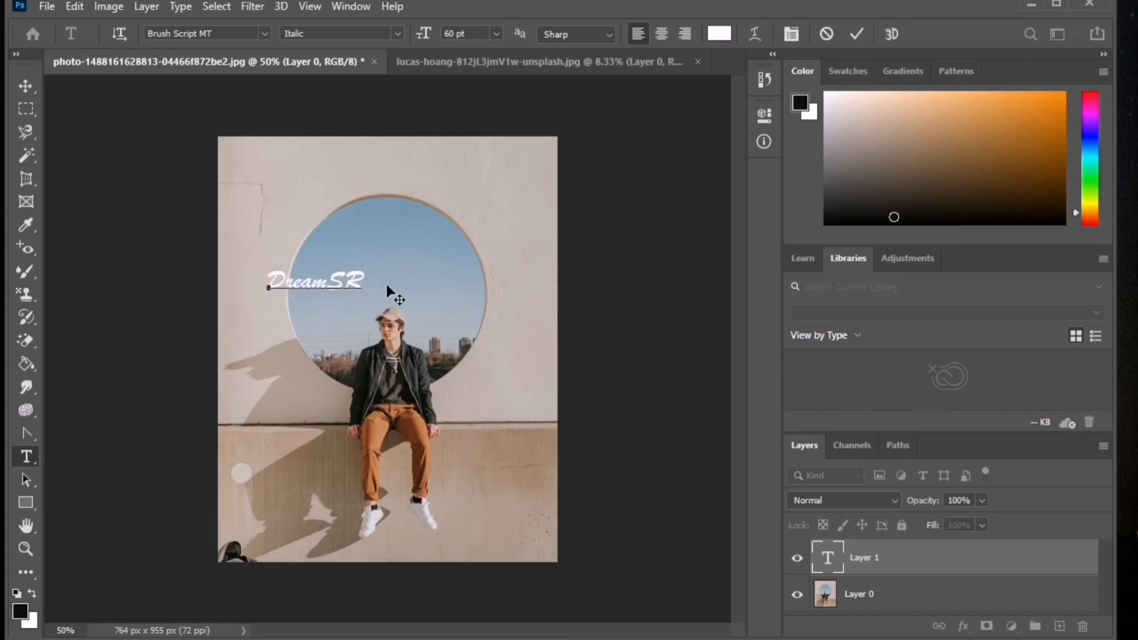
- Set the whole horizontal DreamSR text to the blue colour 3000ff
left_click_drag(366, 283, 286, 275)
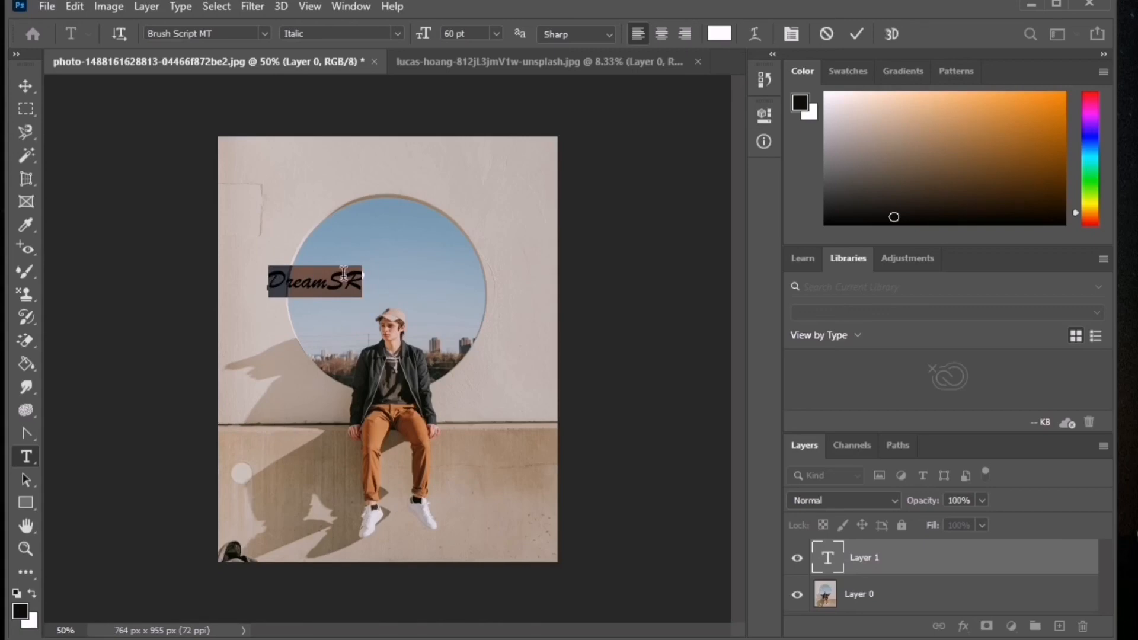
left_click(719, 34)
left_click_drag(752, 323, 889, 208)
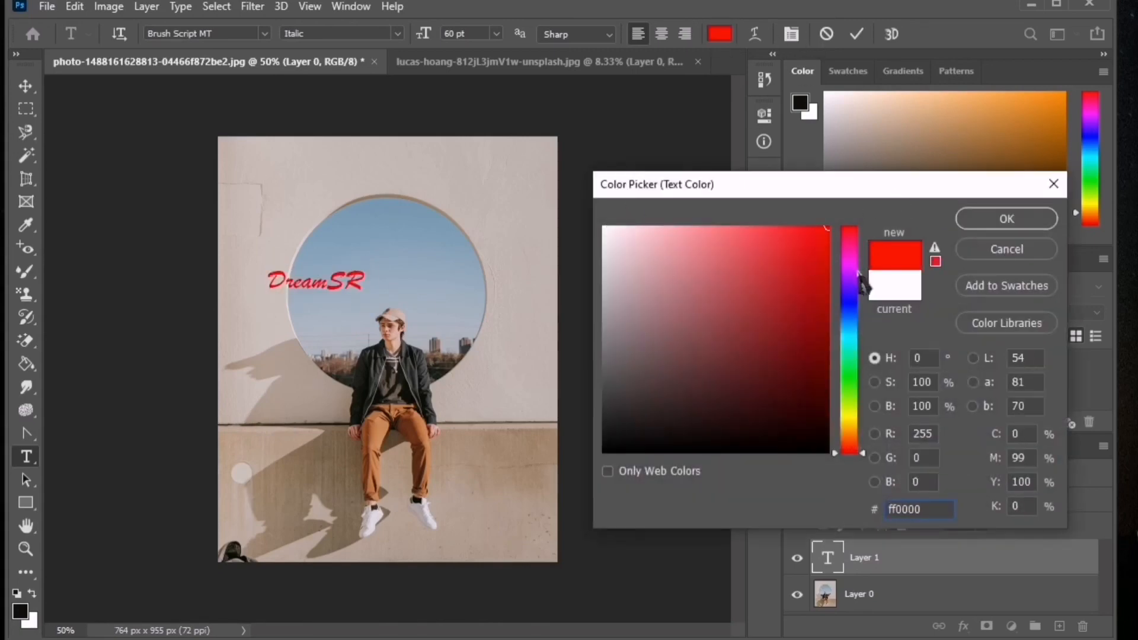
left_click_drag(850, 330, 863, 295)
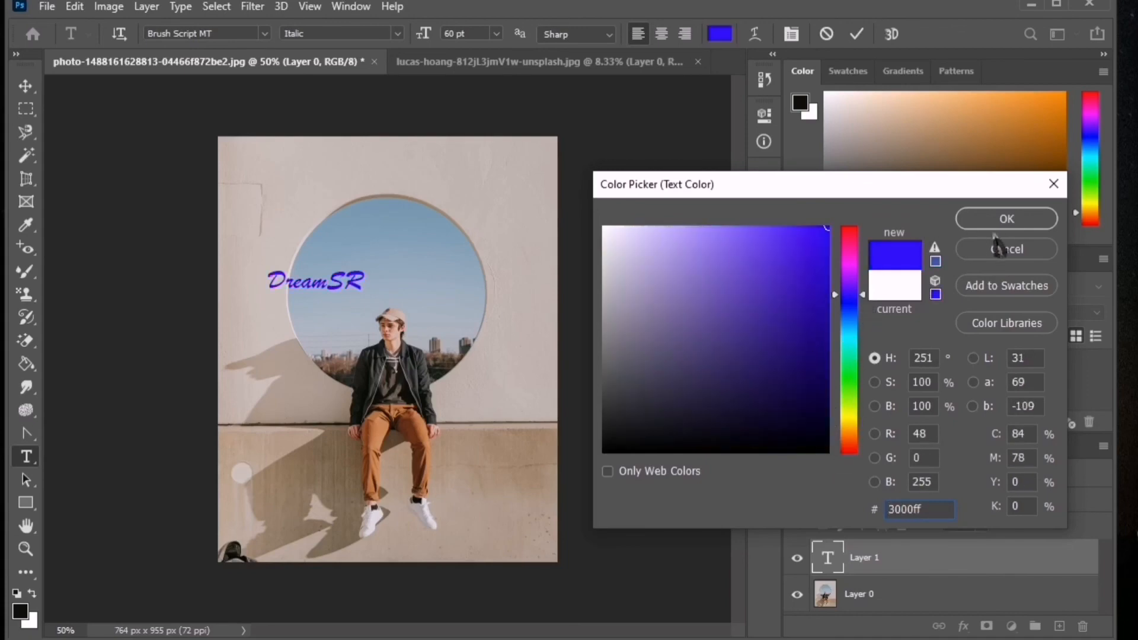
left_click(1006, 221)
- Add the vertical text "DreamSR" down the right part of the circular opening with the Vertical Type tool
right_click(26, 458)
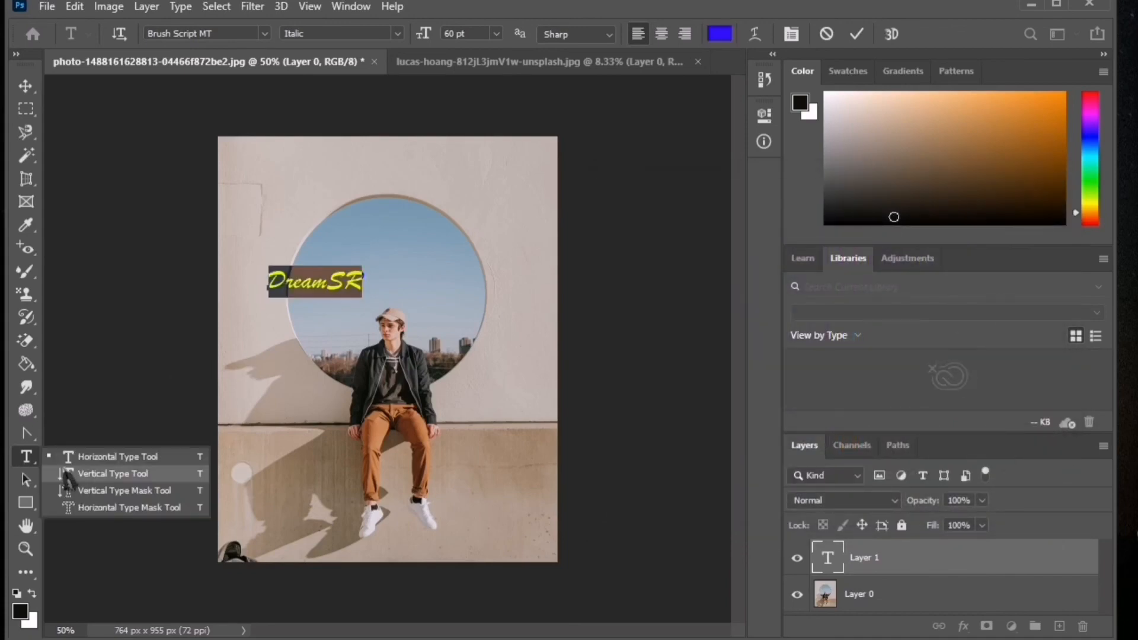
left_click(67, 474)
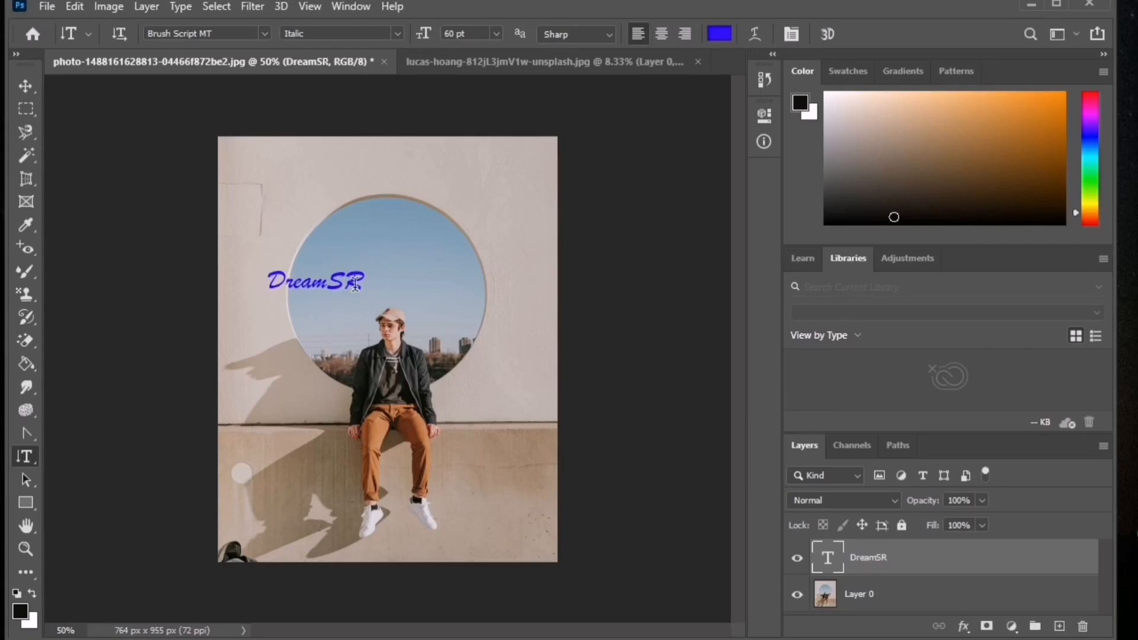
left_click(453, 223)
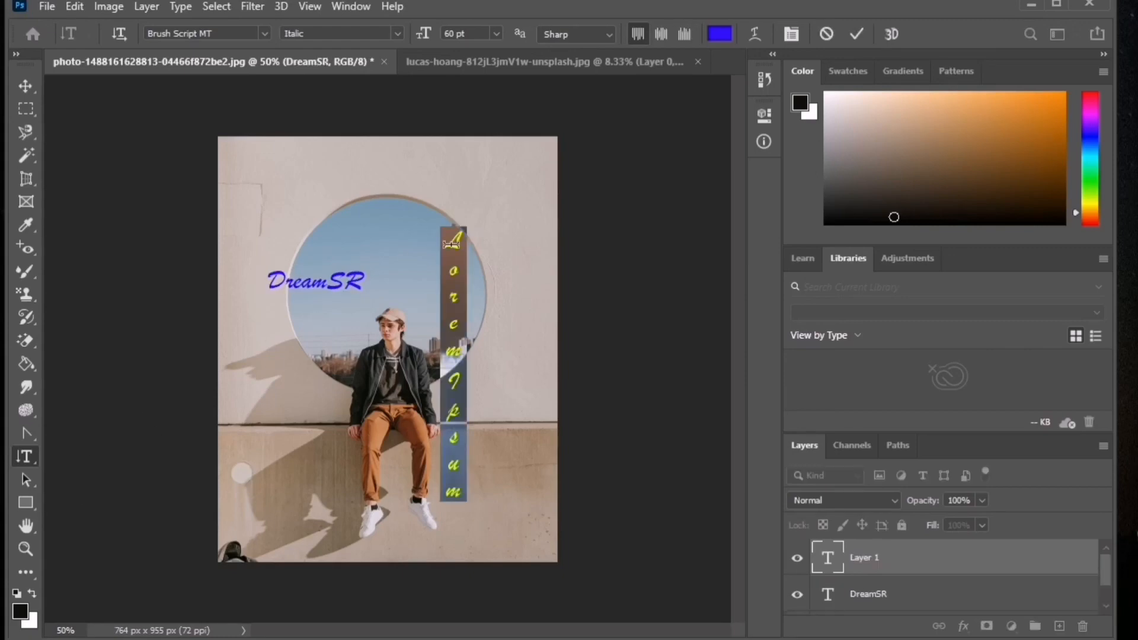
key("BackSpace")
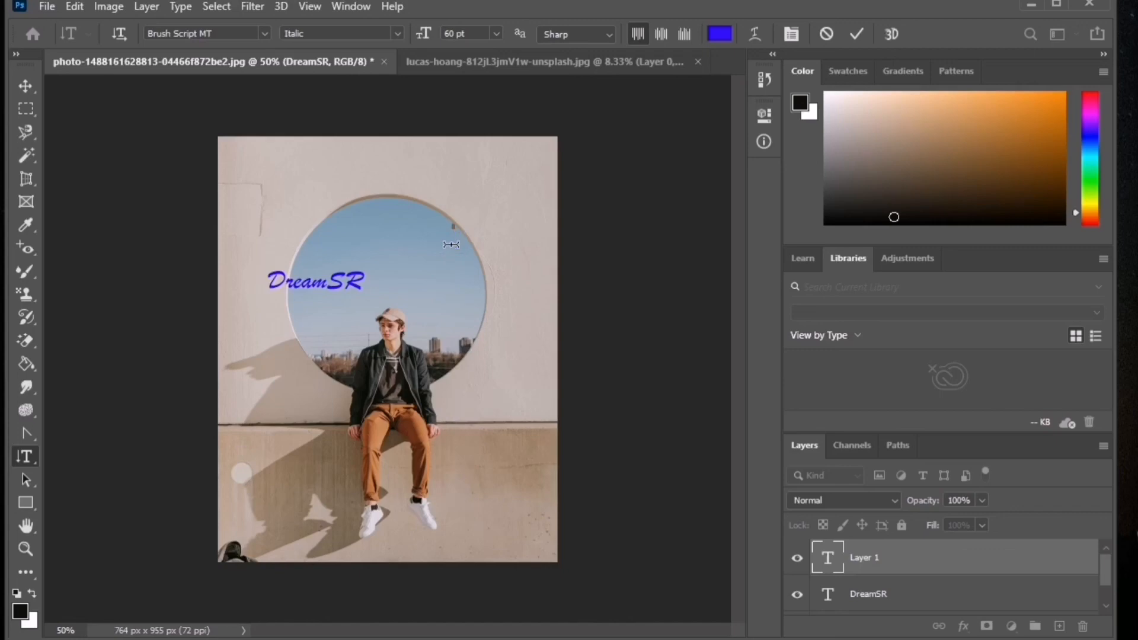
type("amSR")
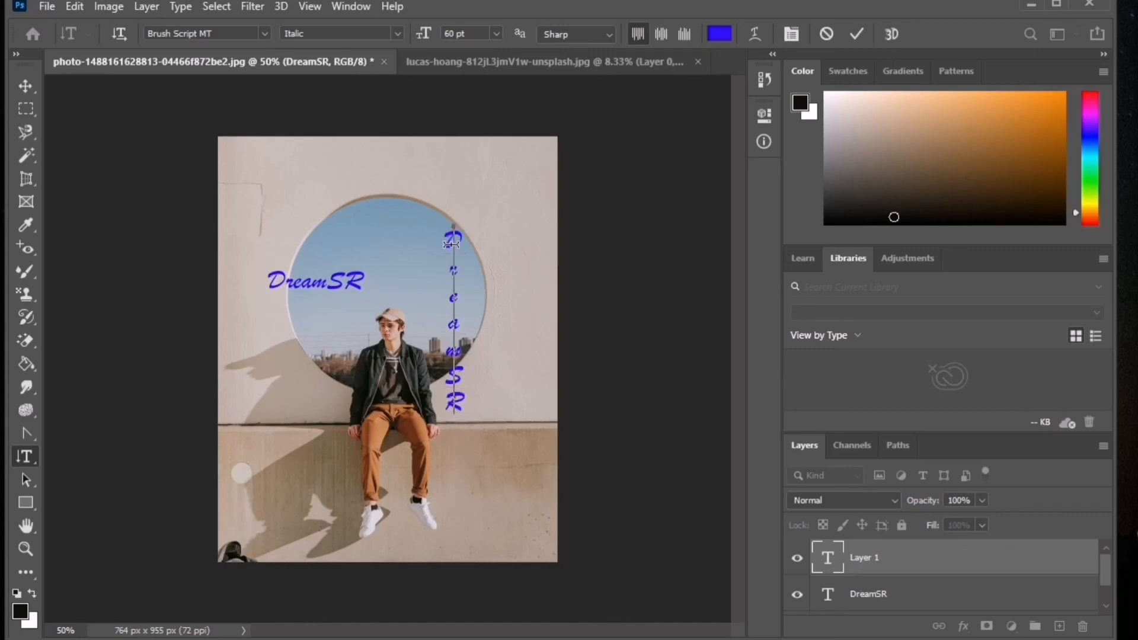
left_click(894, 566)
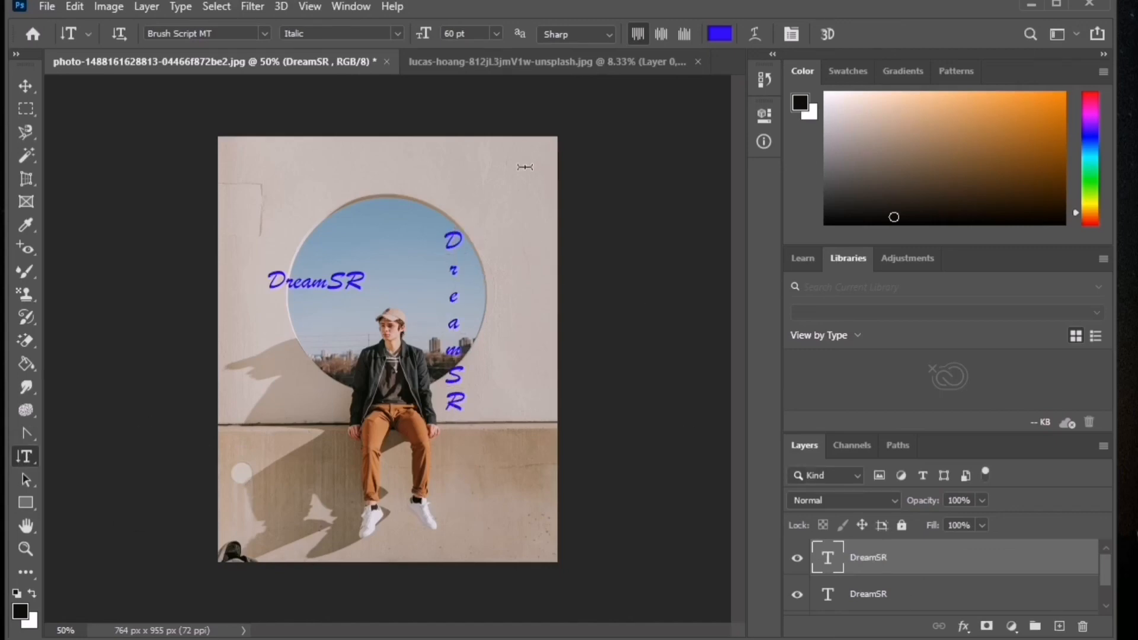
- Set the vertical DreamSR text to the green colour 33f200
left_click(265, 35)
left_click(266, 35)
left_click(608, 36)
left_click(720, 34)
left_click(847, 407)
left_click_drag(848, 406, 850, 228)
left_click(813, 392)
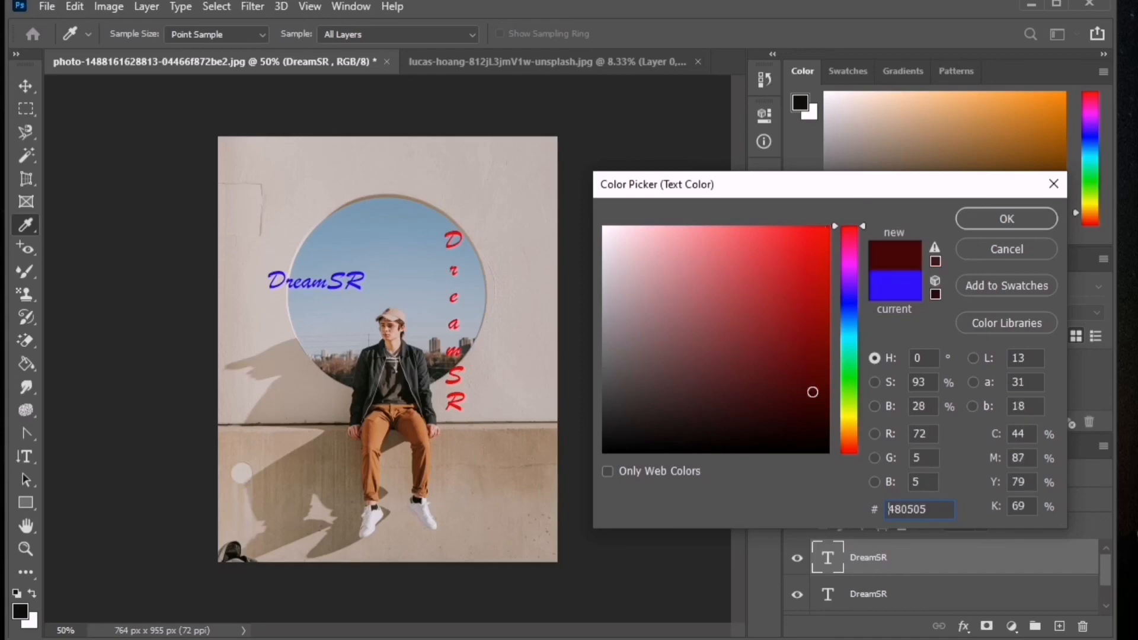
left_click_drag(812, 392, 829, 227)
left_click(849, 434)
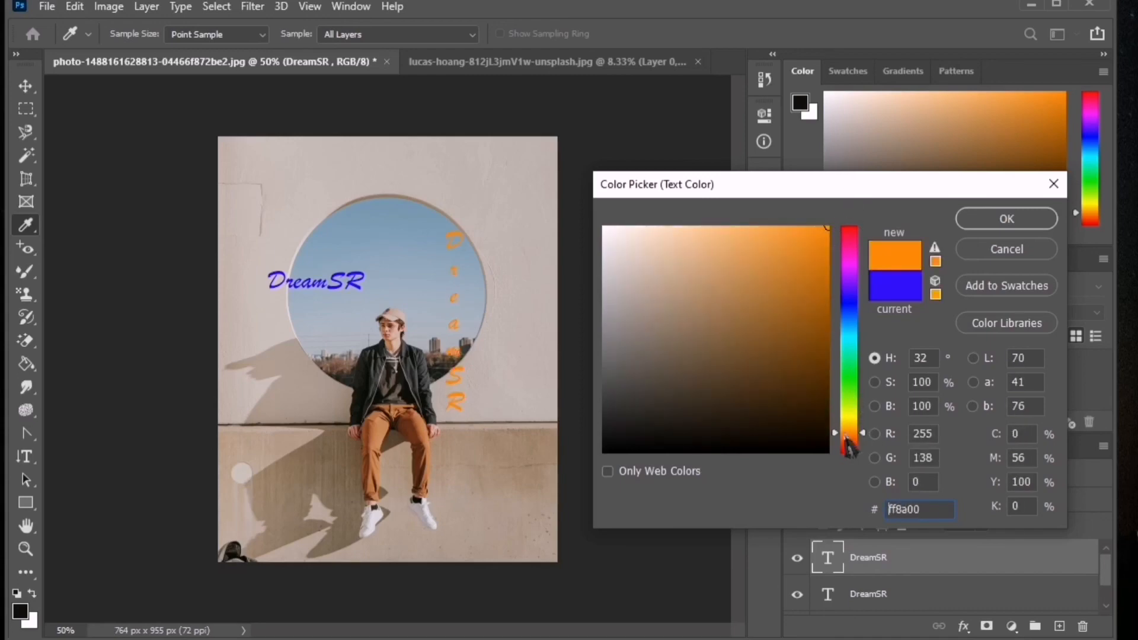
left_click_drag(846, 441, 849, 385)
left_click(827, 237)
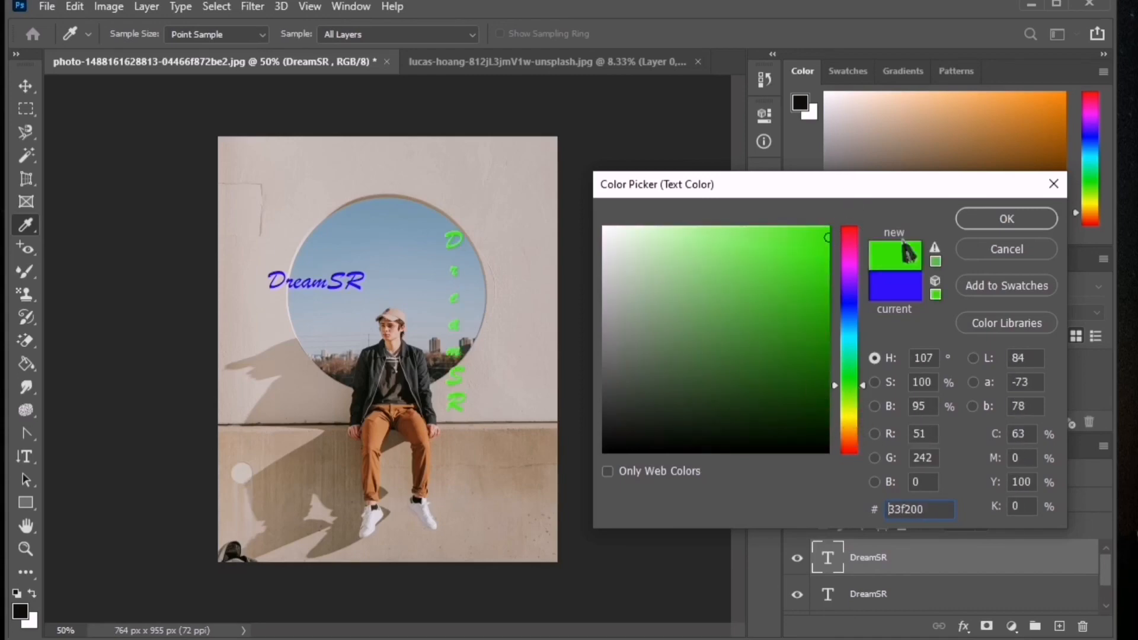
left_click(1020, 227)
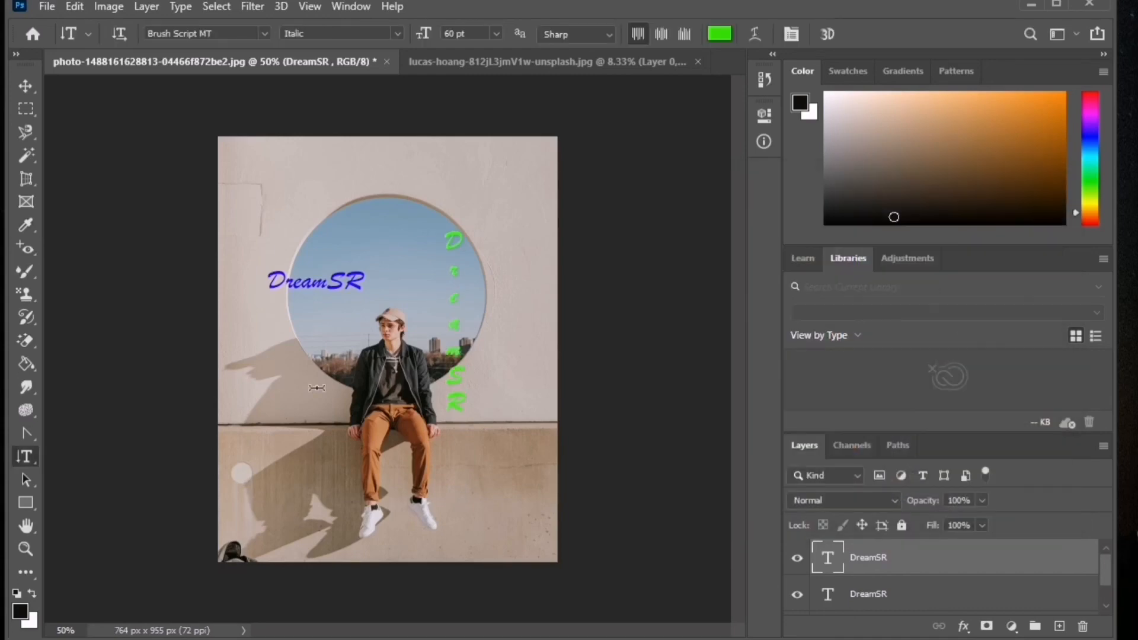
- Draw a rectangle shape about 246 by 113 px around the horizontal DreamSR text
left_click(25, 503)
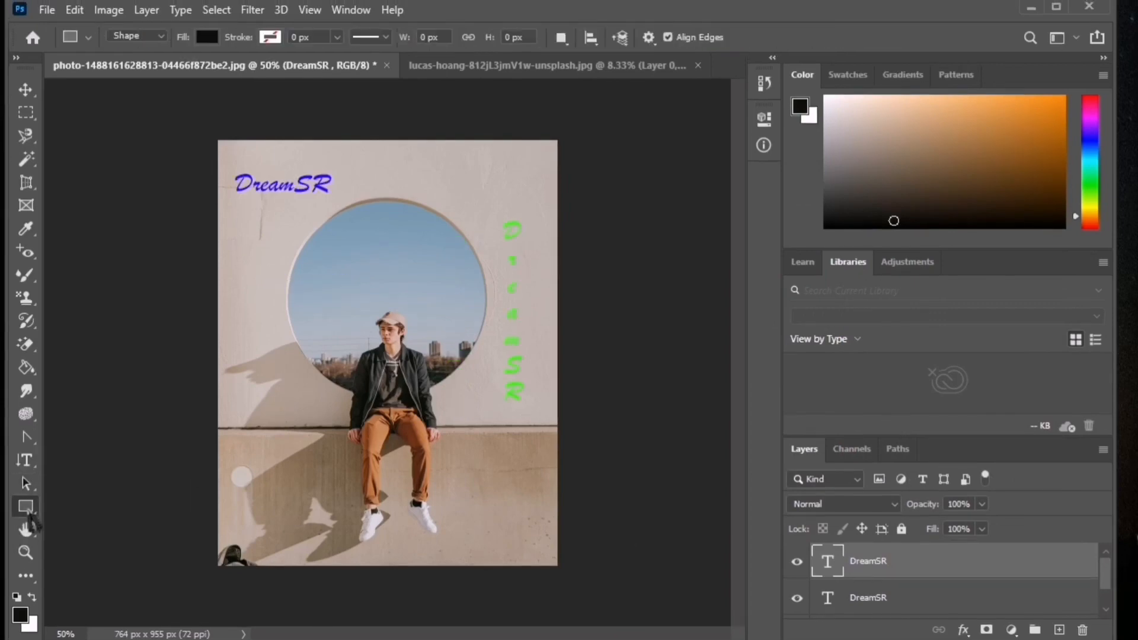
right_click(27, 513)
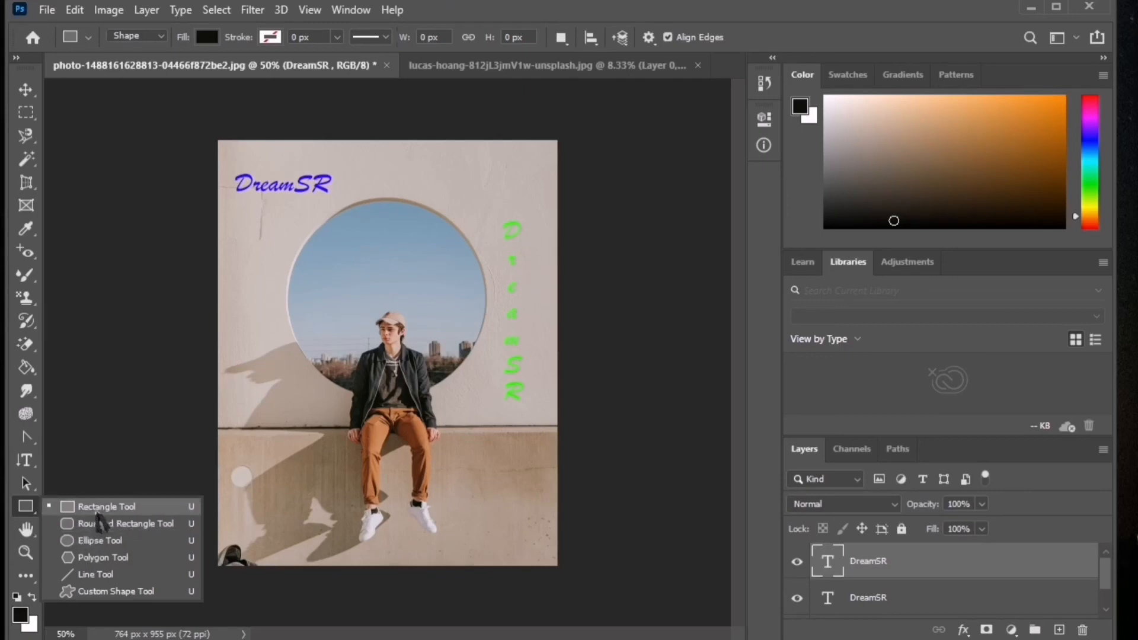
left_click(97, 511)
left_click_drag(227, 158, 337, 208)
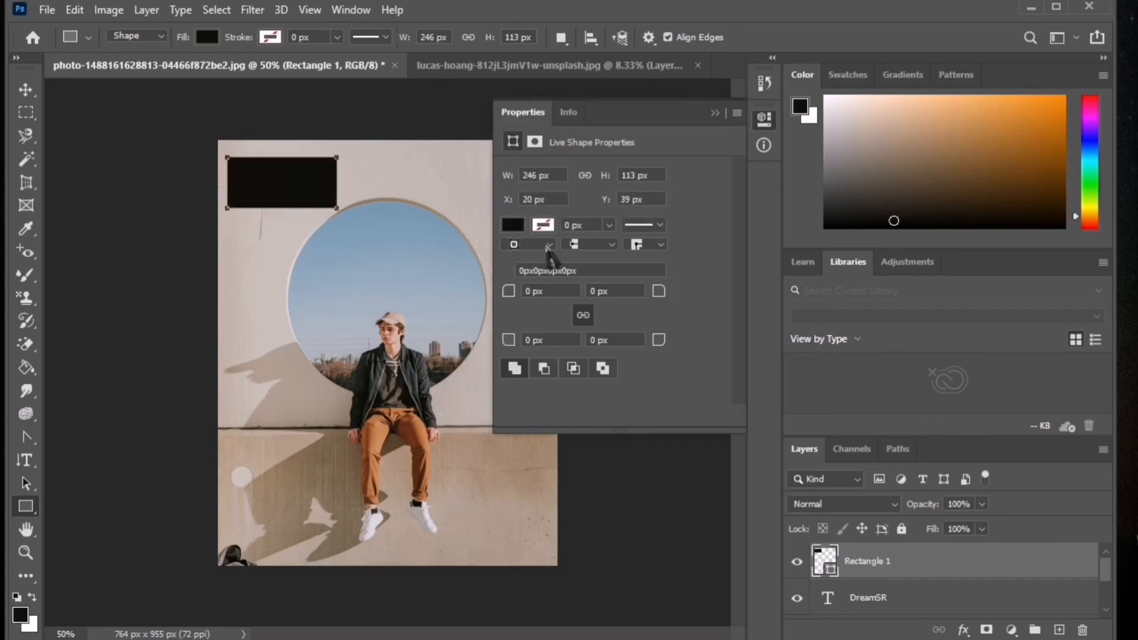
- Give the rectangle no fill and a green stroke 5.71 px wide
left_click(513, 226)
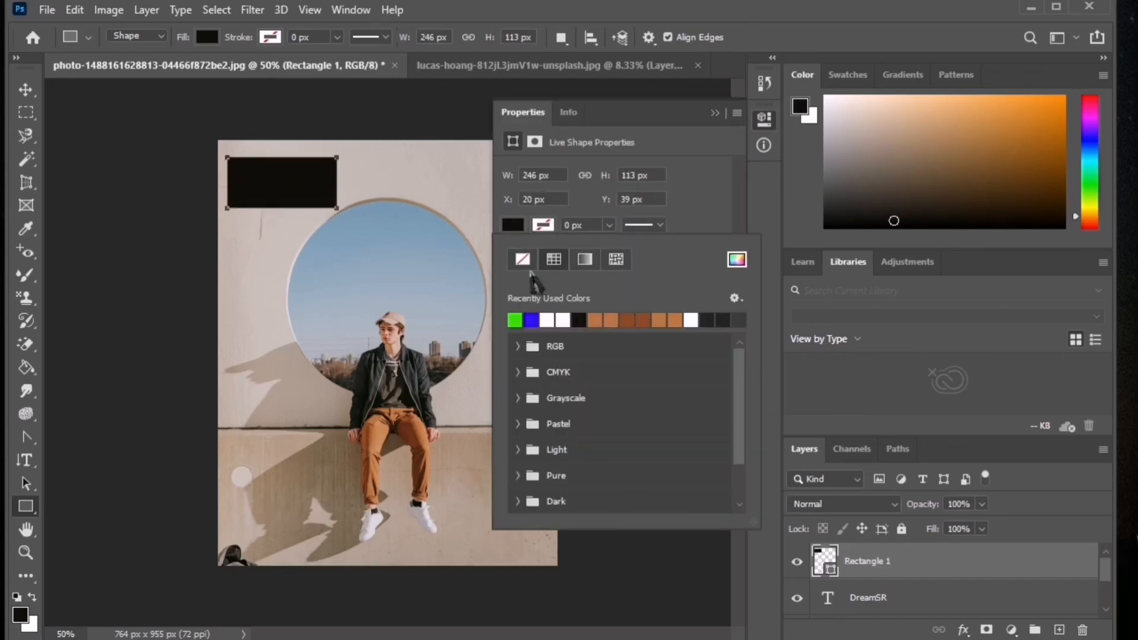
left_click(524, 263)
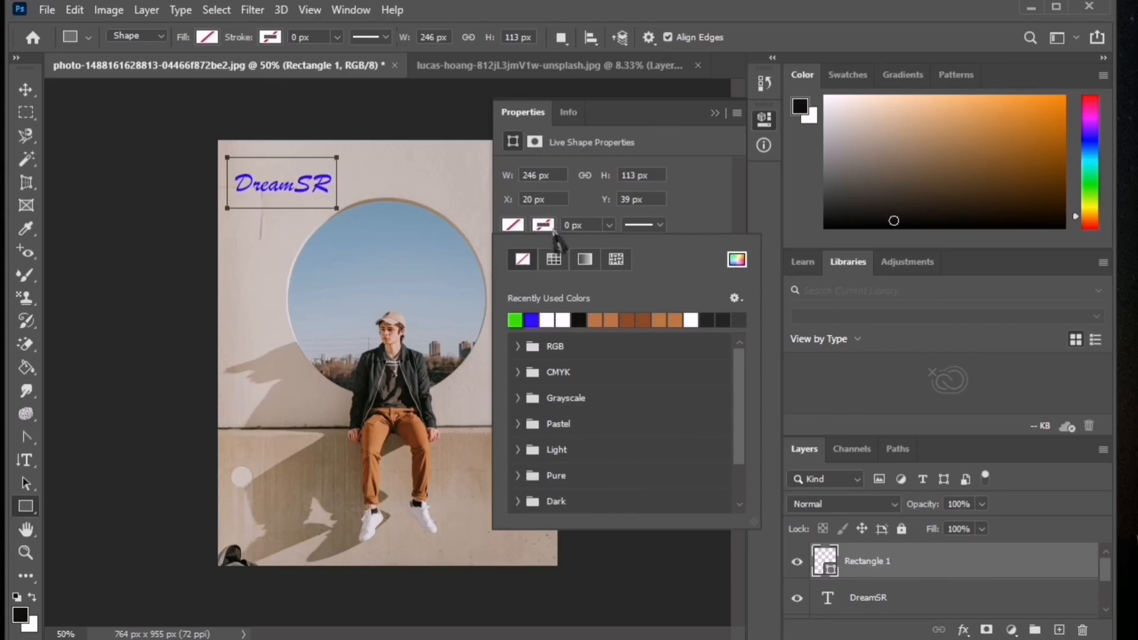
left_click(515, 320)
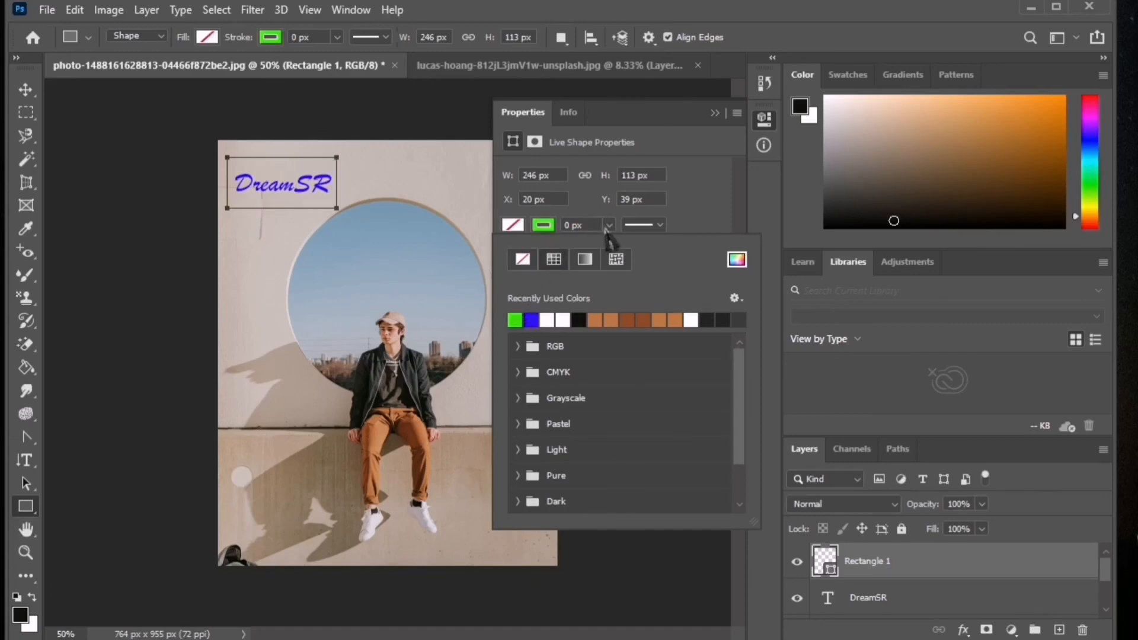
left_click(609, 225)
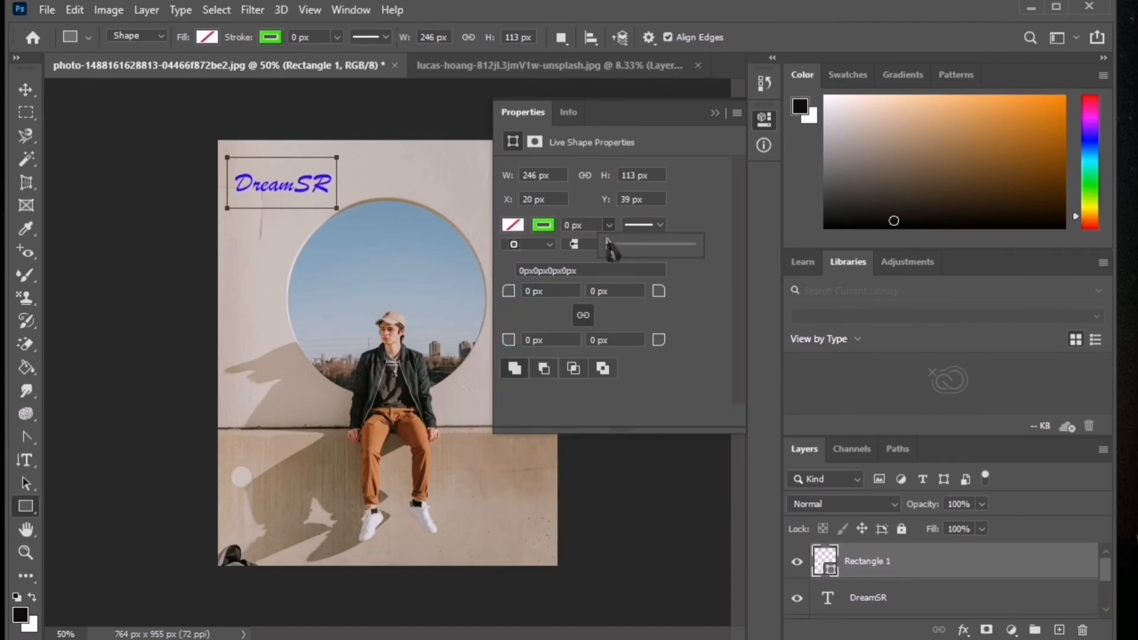
left_click_drag(610, 247, 630, 251)
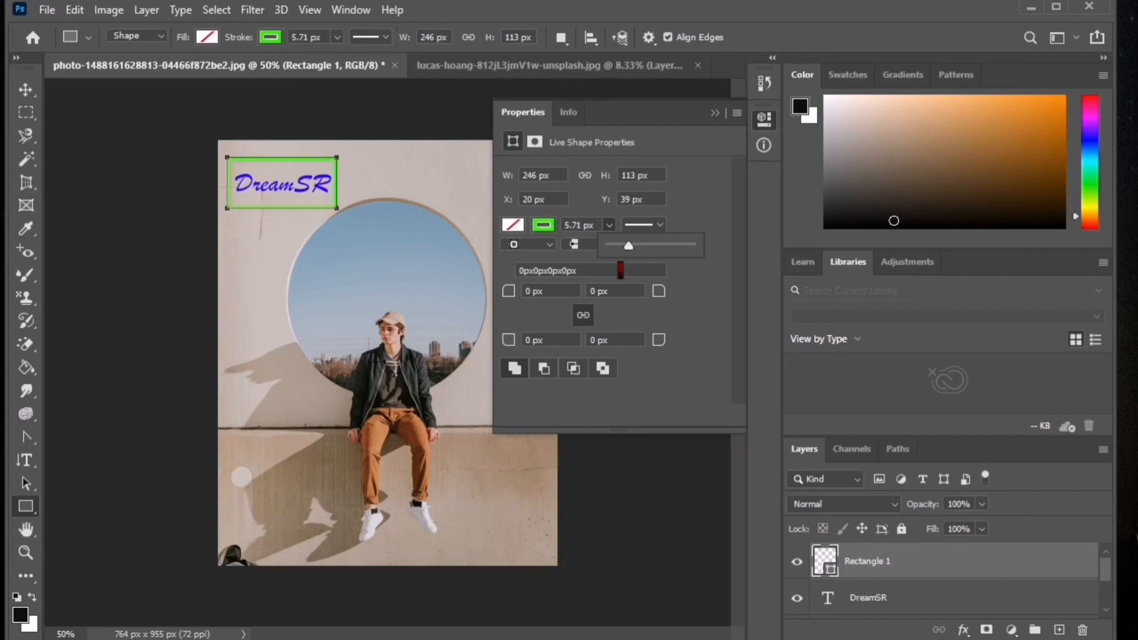
left_click(719, 276)
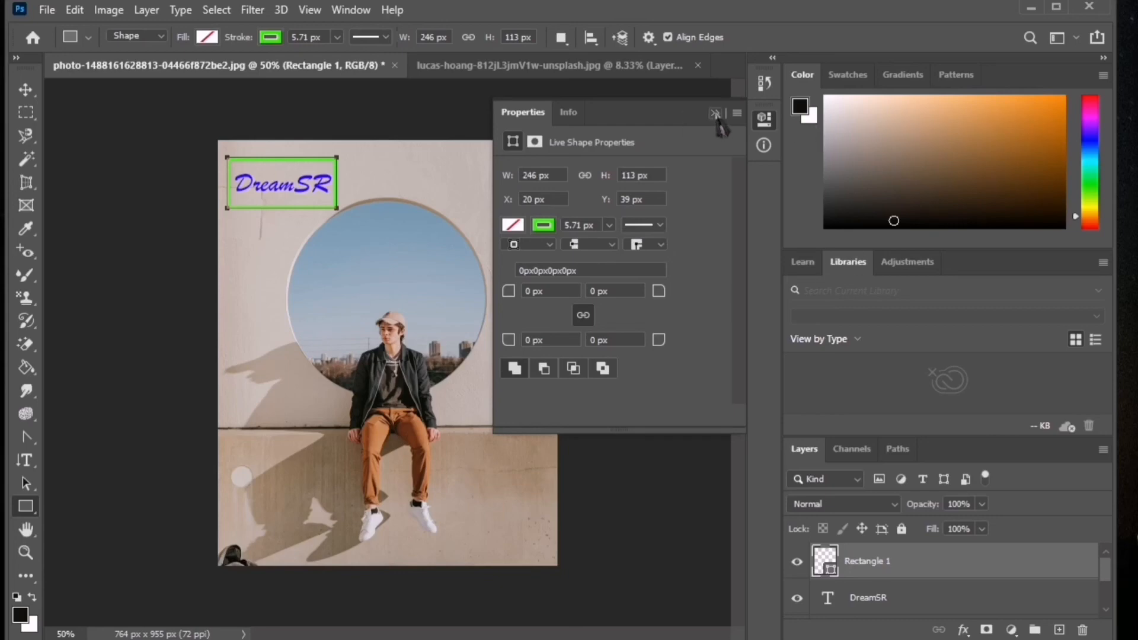
left_click(715, 114)
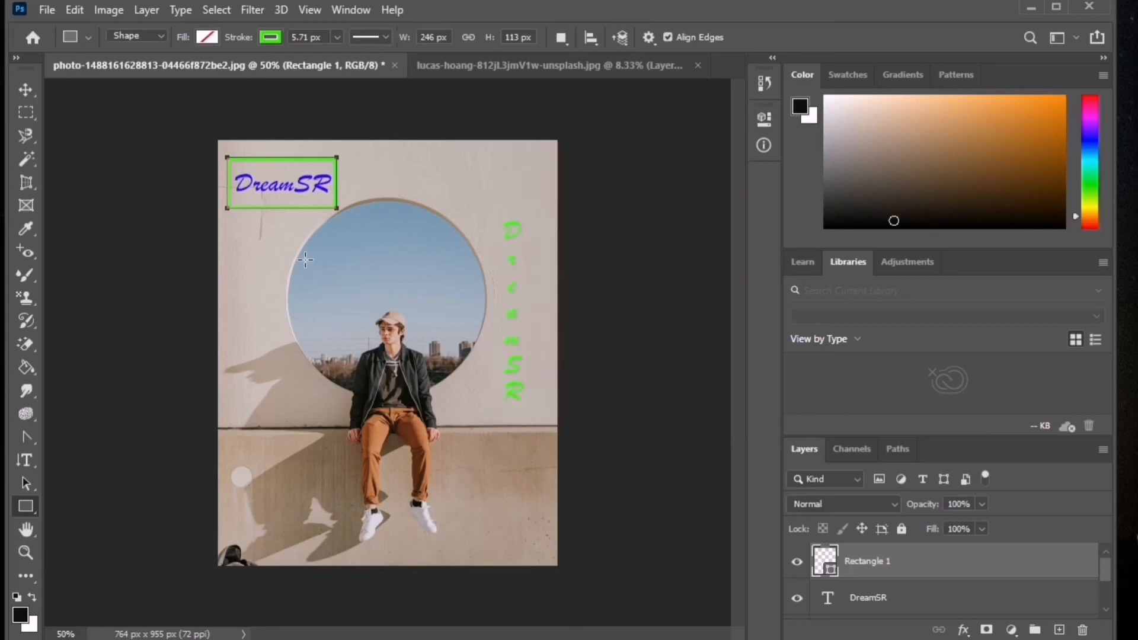
- Draw thin green lines framing the vertical DreamSR text with the Line tool at 1 px weight
right_click(32, 507)
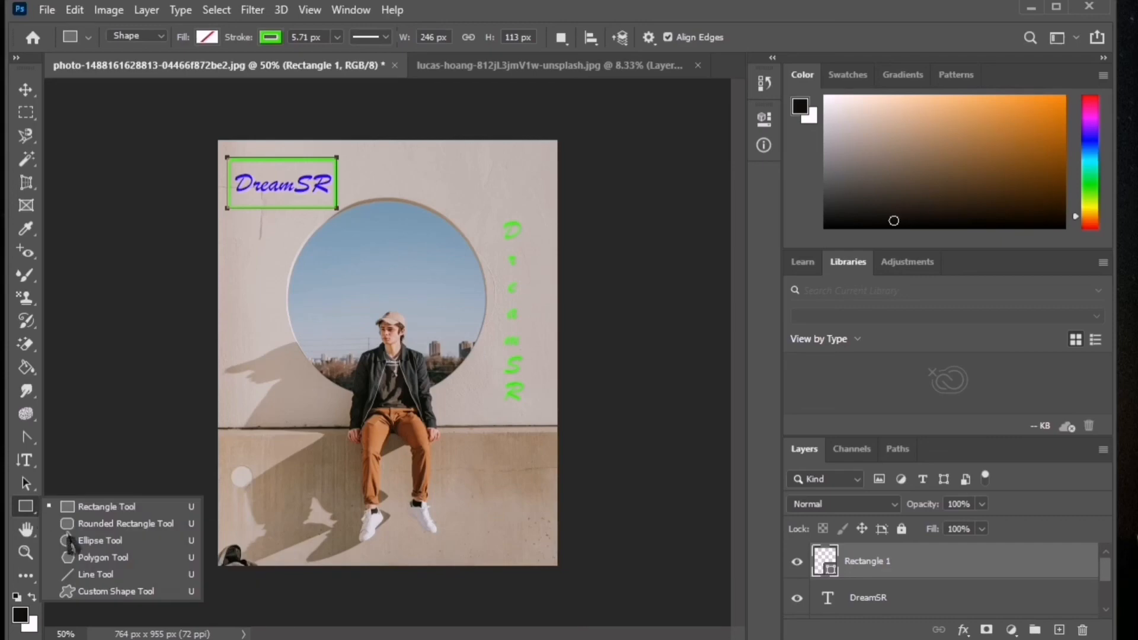
left_click(95, 574)
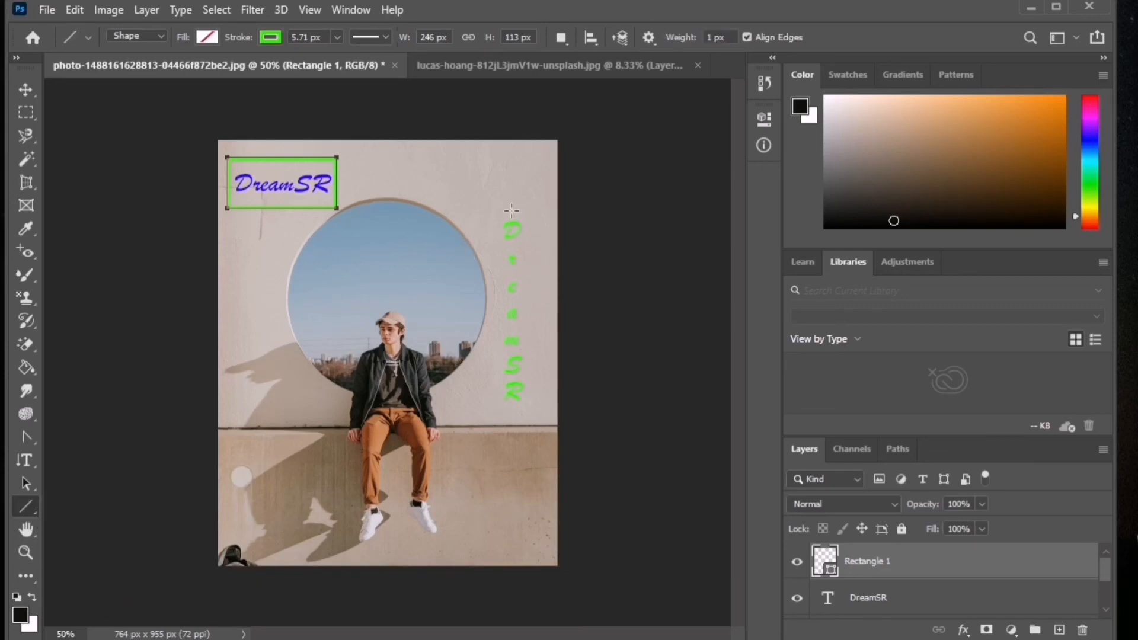
left_click_drag(484, 207, 491, 403)
mouse_move(491, 403)
left_mouse_down()
mouse_move(536, 413)
mouse_move(507, 226)
mouse_move(532, 209)
mouse_move(512, 208)
left_mouse_up()
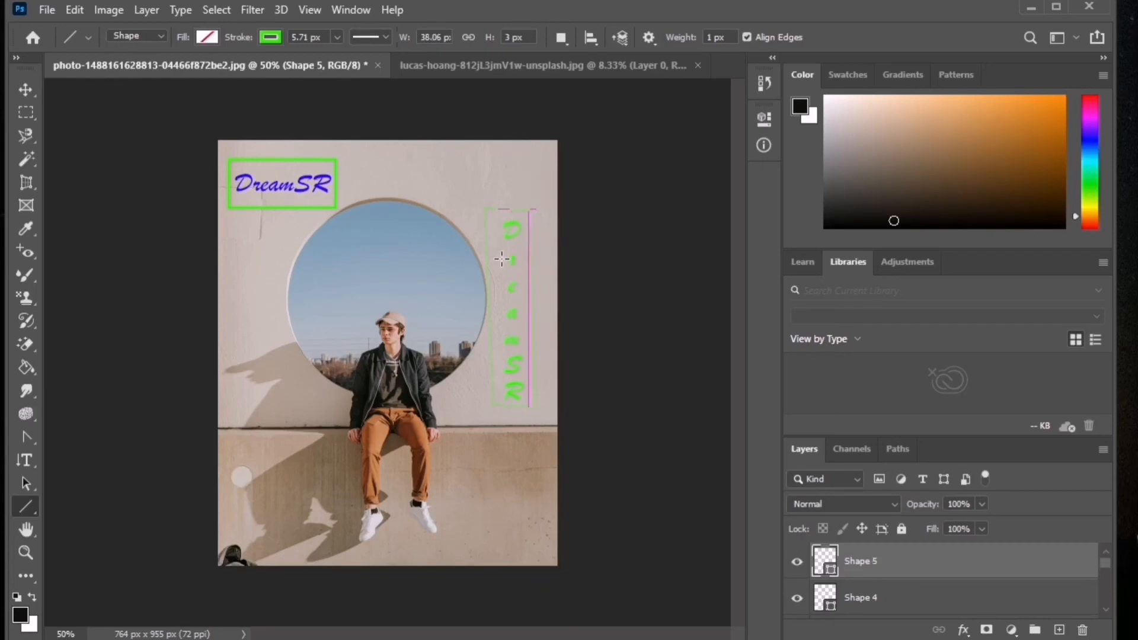
- Delete the line shapes framing the vertical DreamSR text
right_click(495, 207)
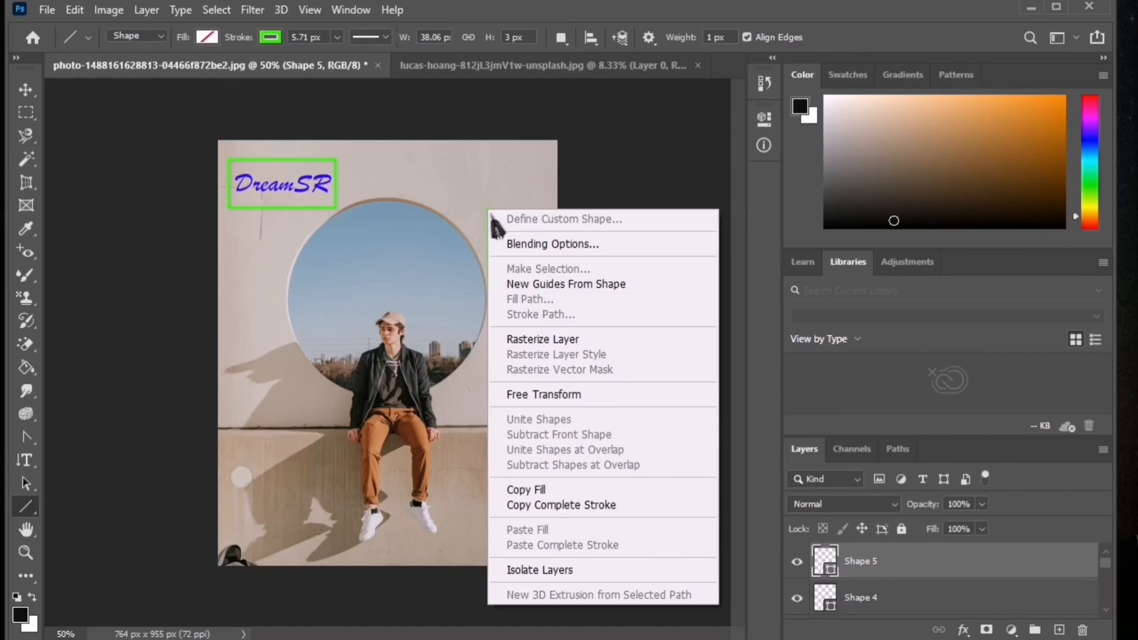
left_click(484, 210)
right_click(487, 208)
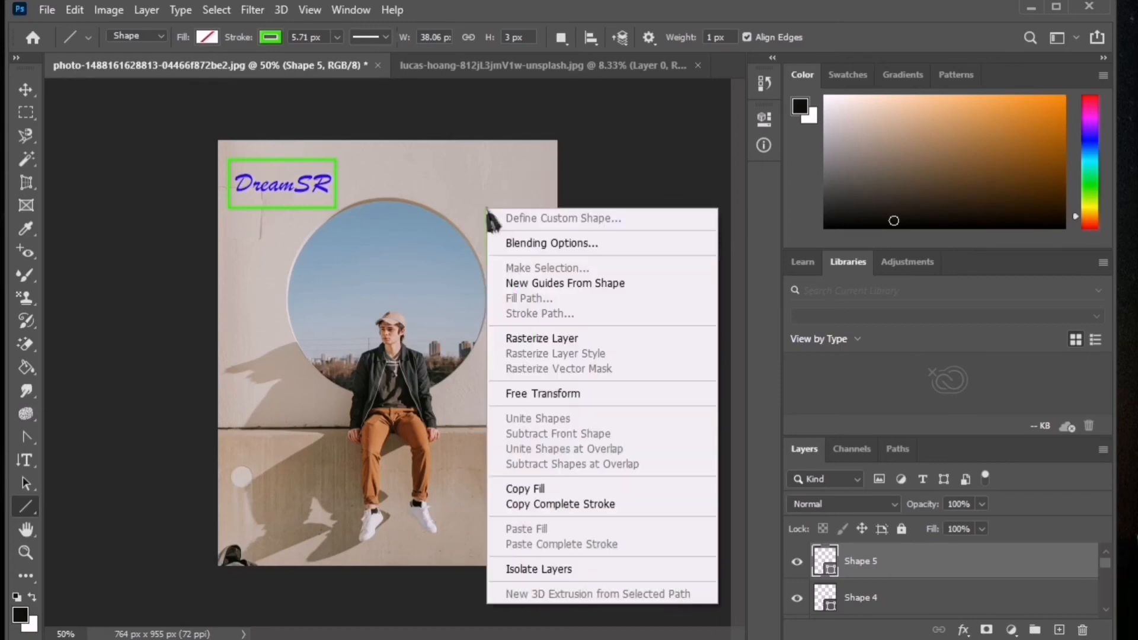
key("Escape")
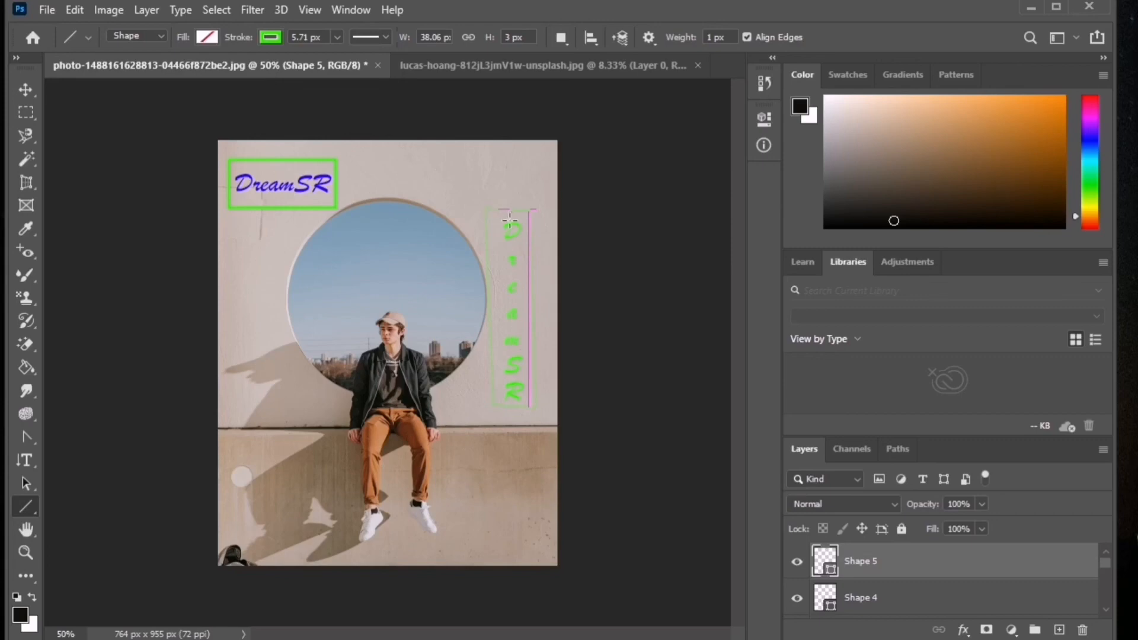
left_click(937, 565)
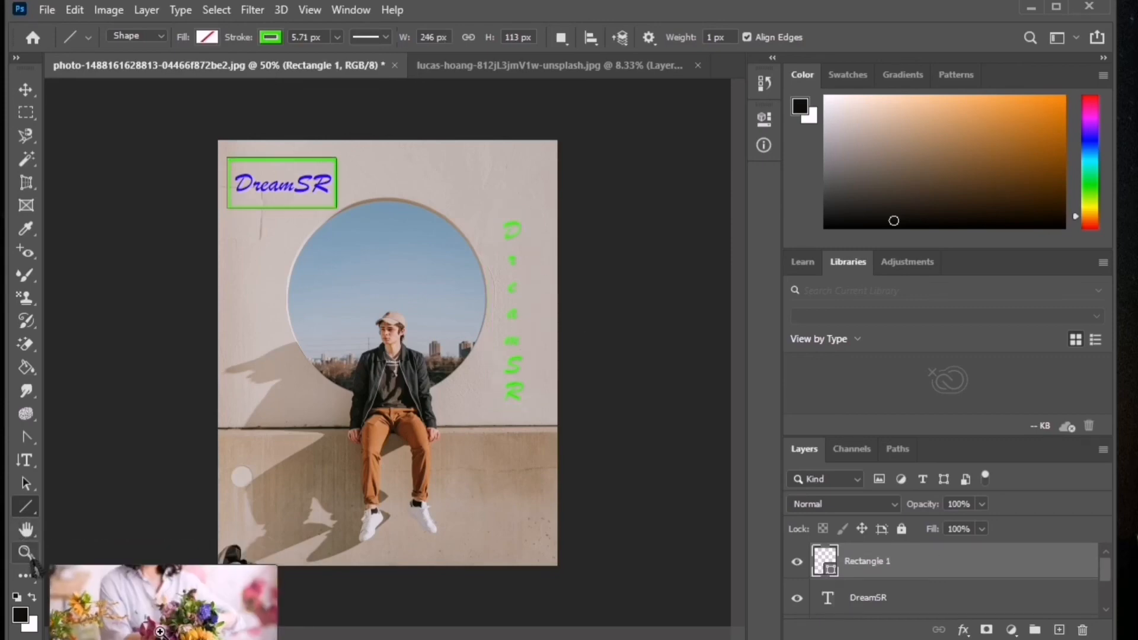
- Zoom in on the seated man to 200% with the Zoom tool
left_click(25, 552)
left_click(315, 339)
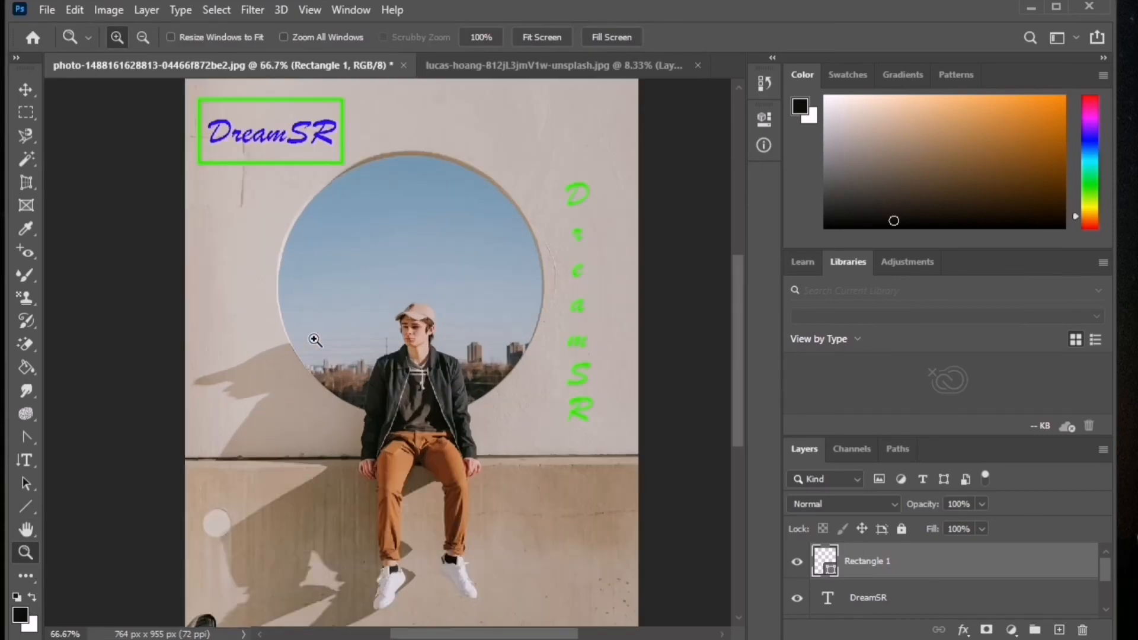
right_click(314, 339)
left_click(300, 330)
left_click(375, 342)
right_click(566, 345)
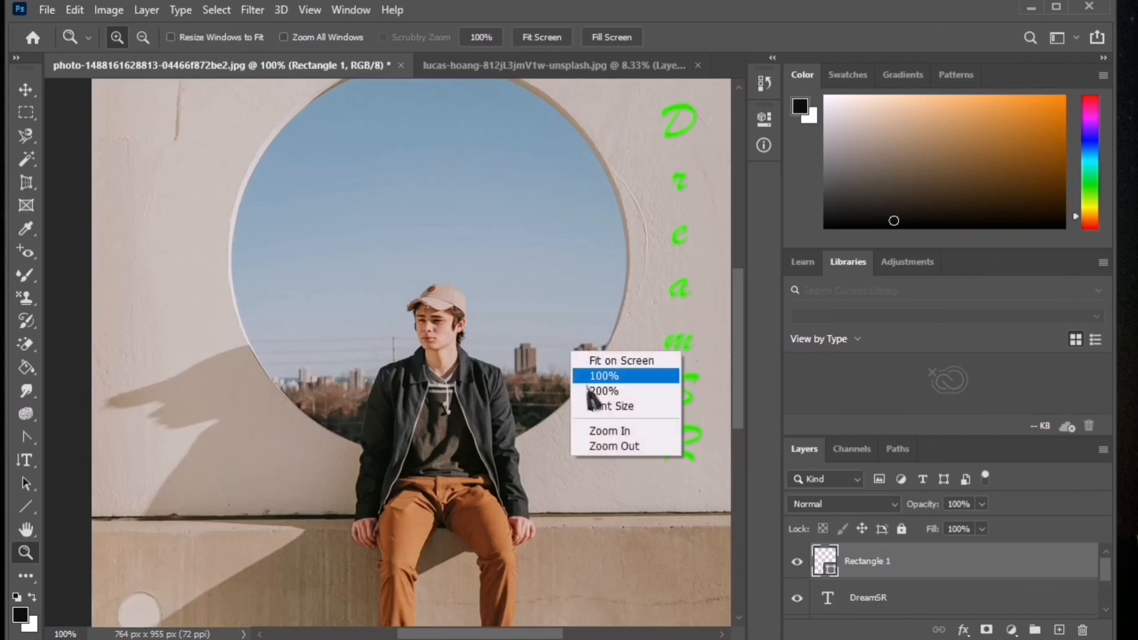
left_click(617, 432)
- Zoom back out to 50% to view the whole photo
right_click(623, 433)
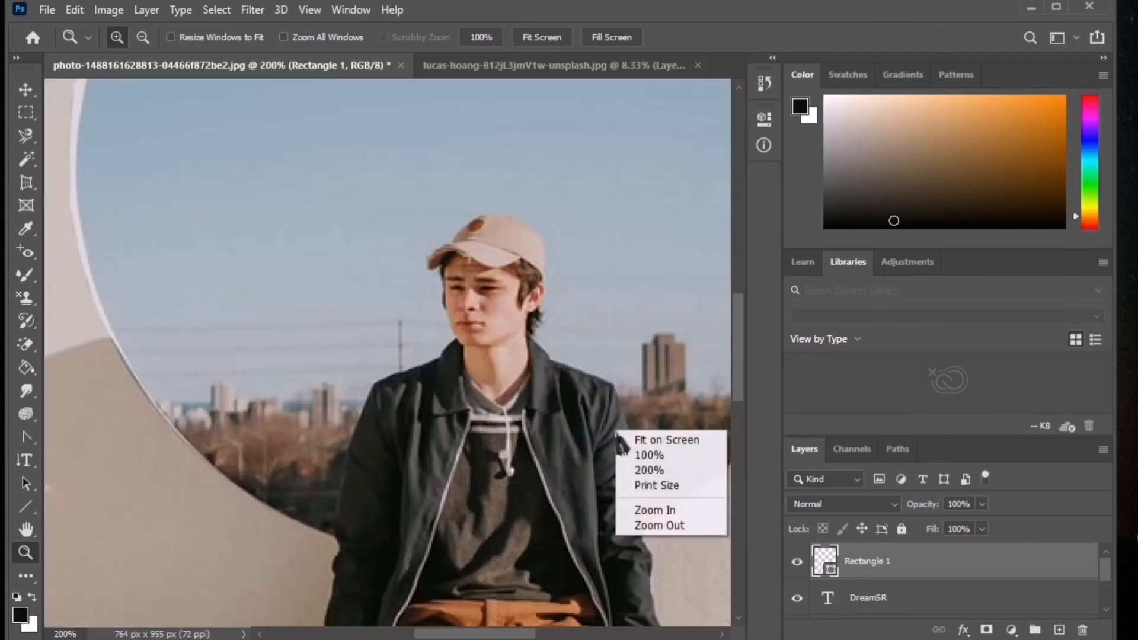
left_click(655, 525)
right_click(652, 529)
left_click(681, 620)
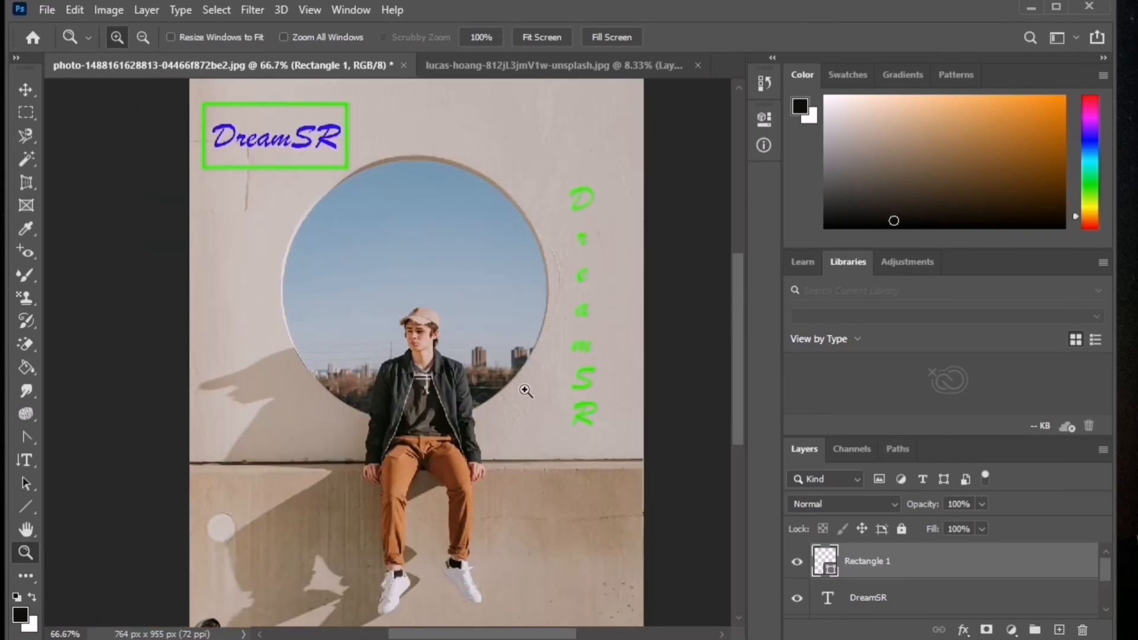
right_click(526, 385)
left_click(572, 487)
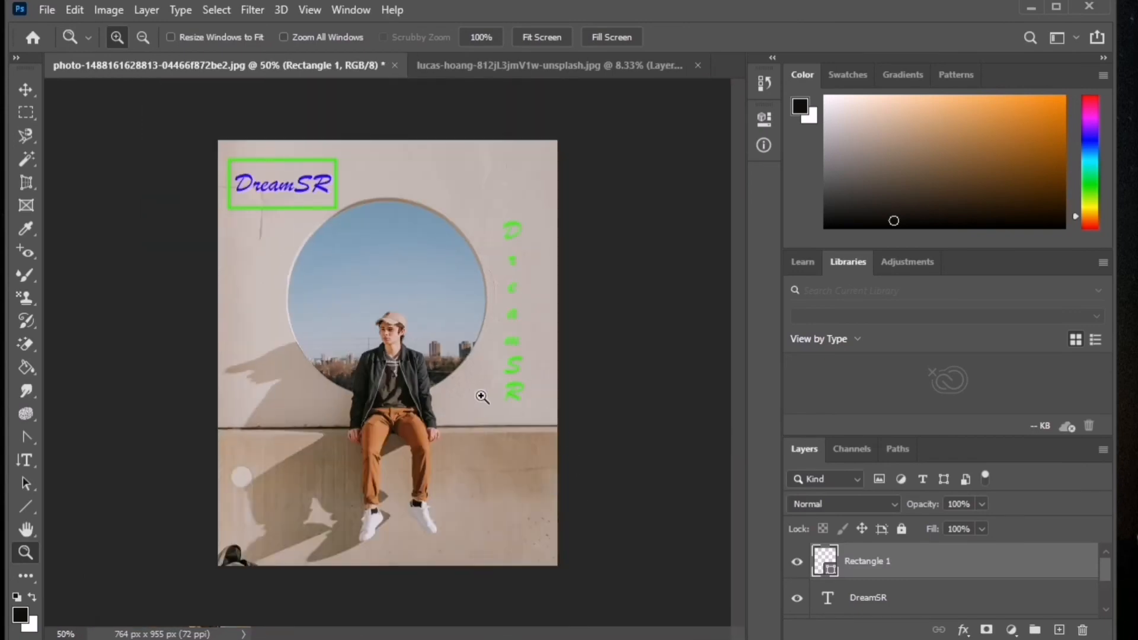
left_click(46, 12)
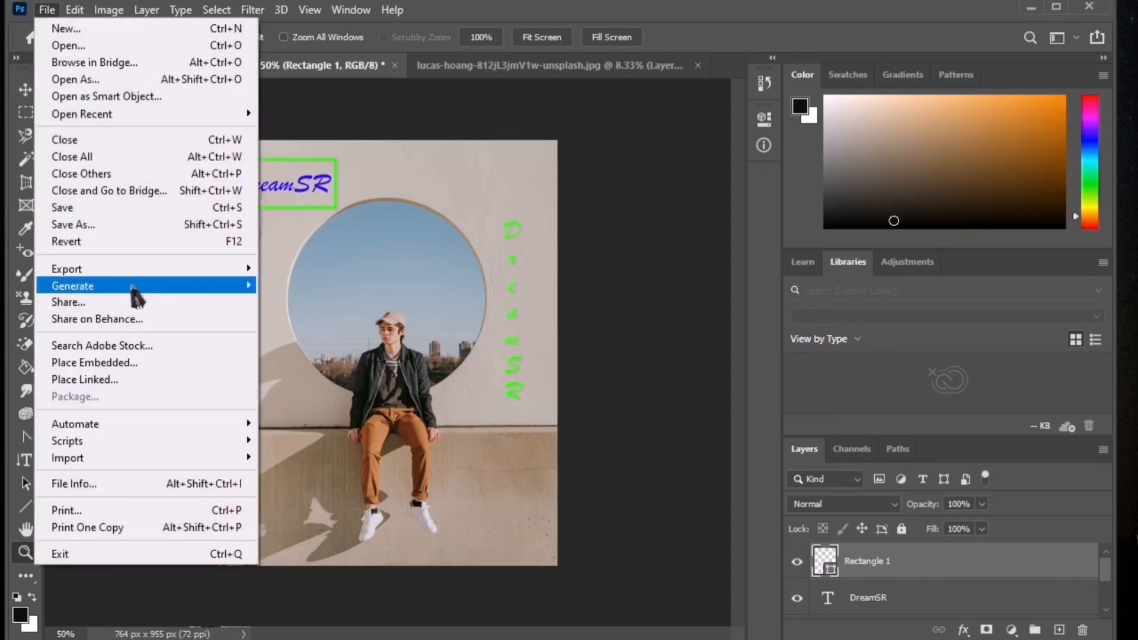
mouse_move(147, 271)
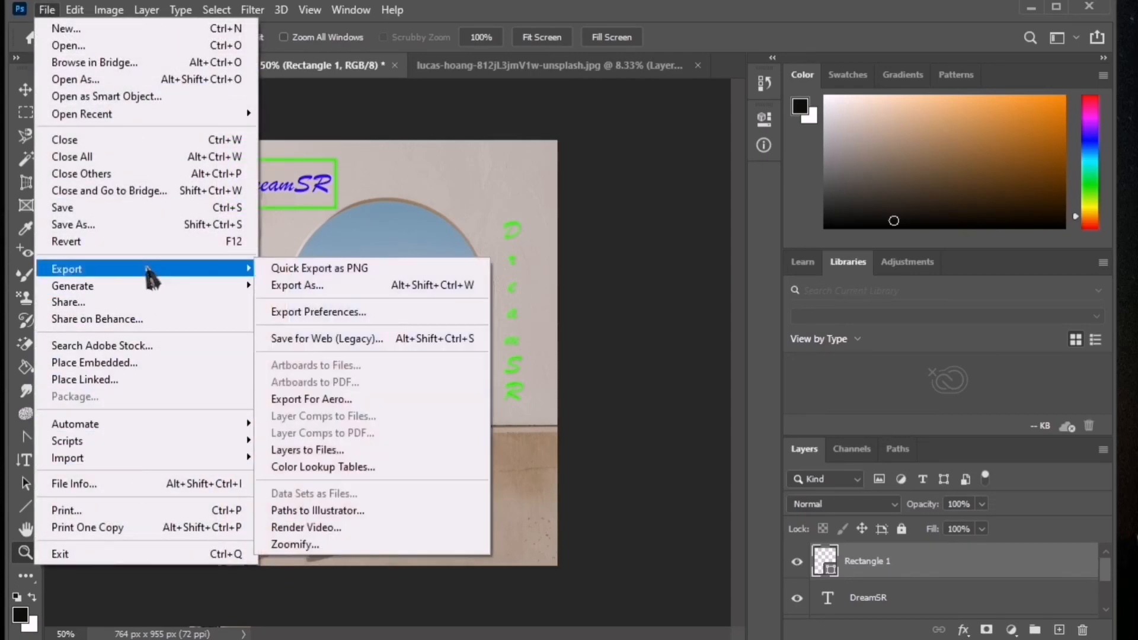
left_click(320, 286)
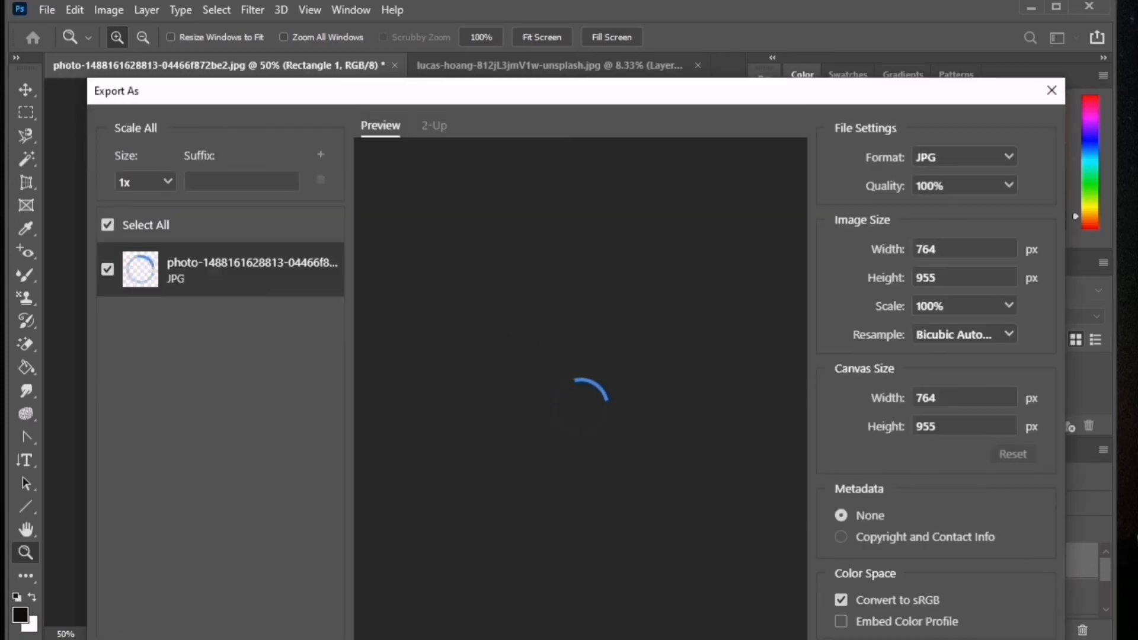
key("Return")
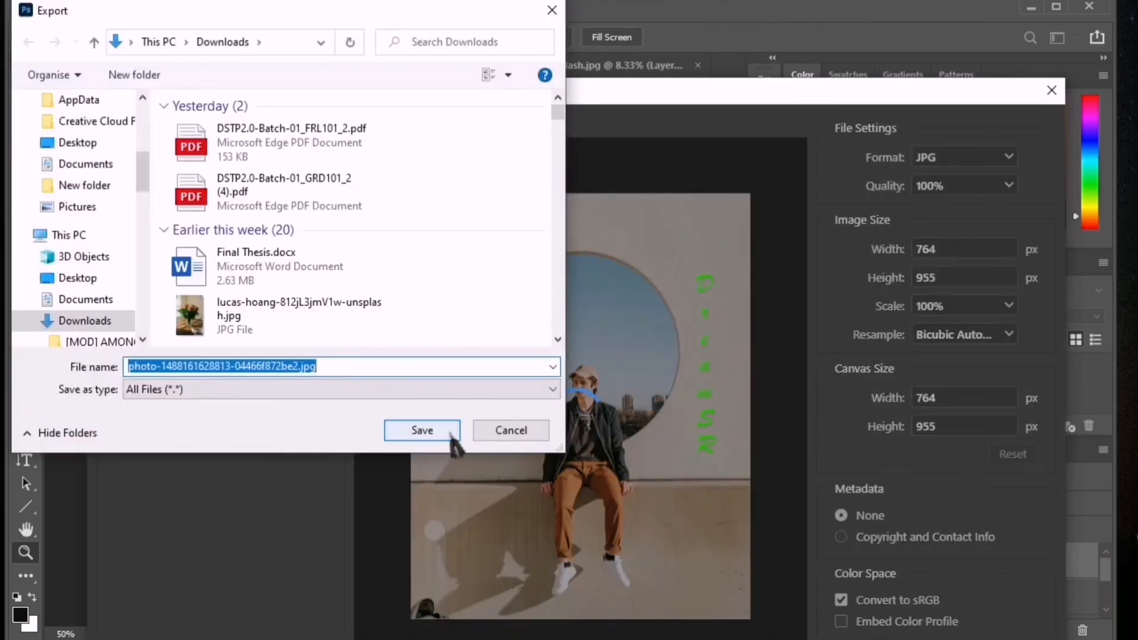
left_click(452, 438)
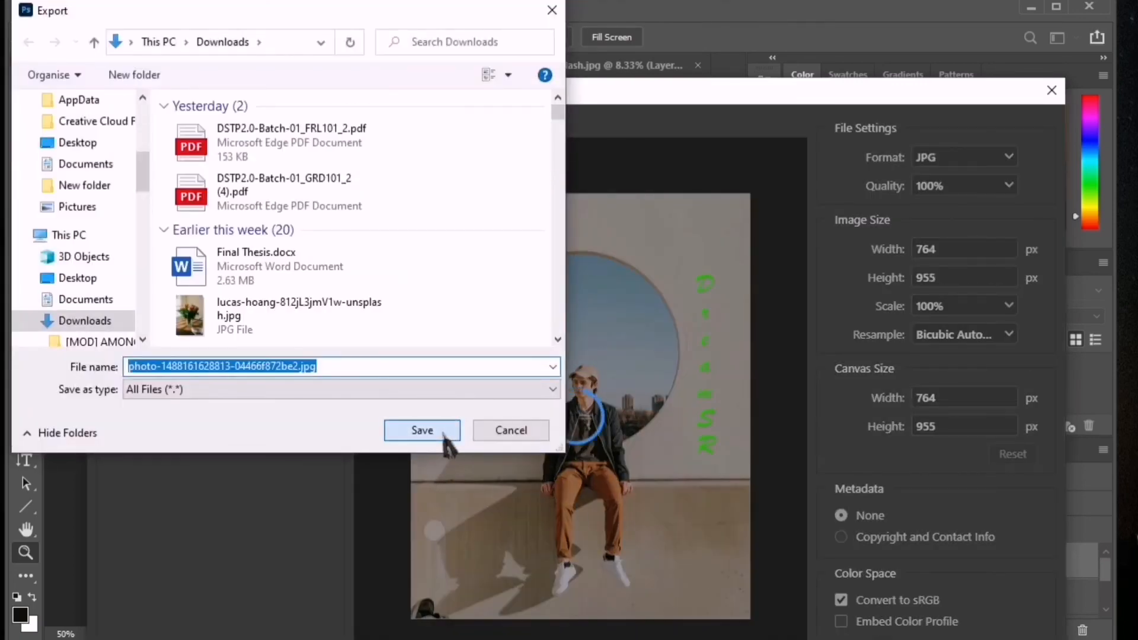
left_click(619, 381)
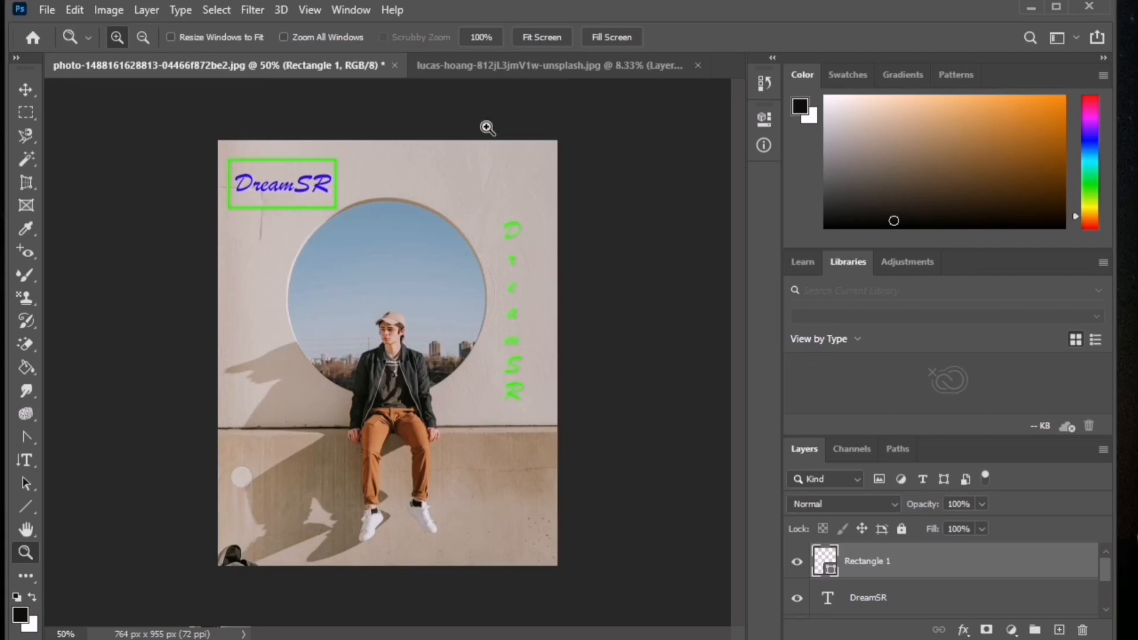
- Start a new horizontal text in green 60 pt Brush Script MT on the wall below the framed DreamSR text
key("t")
left_click(243, 261)
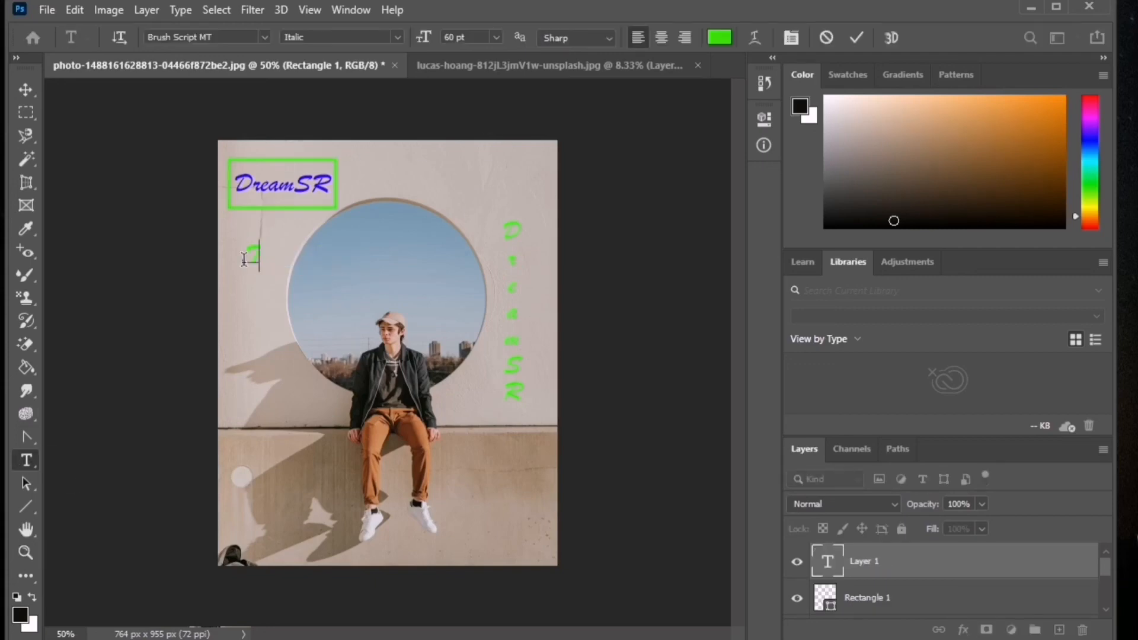